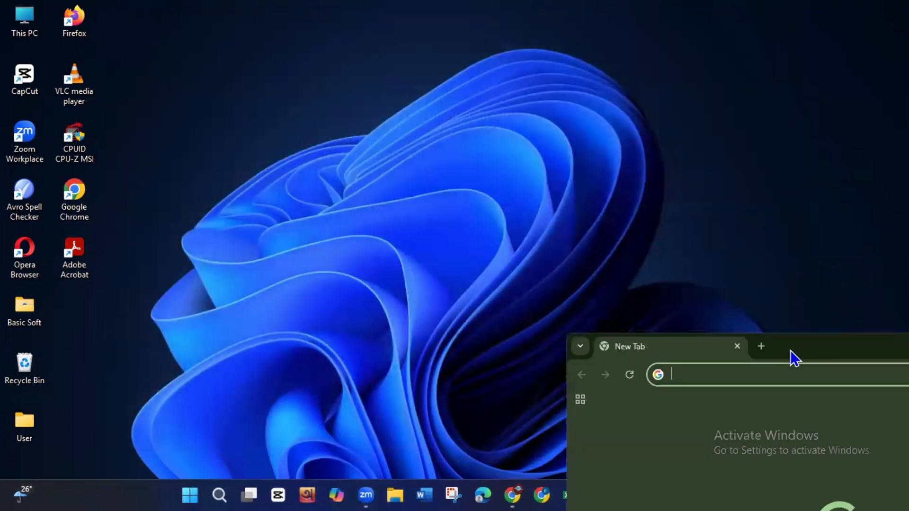
double_click(789, 356)
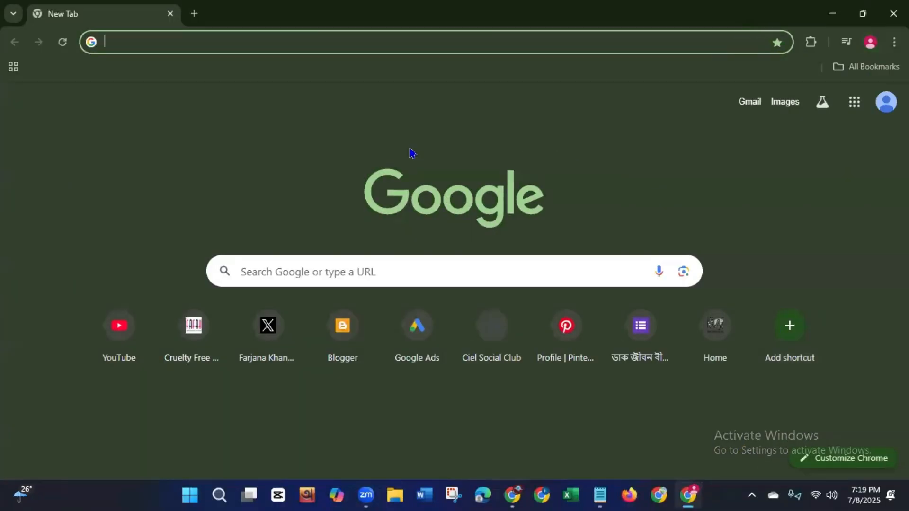
left_click(345, 334)
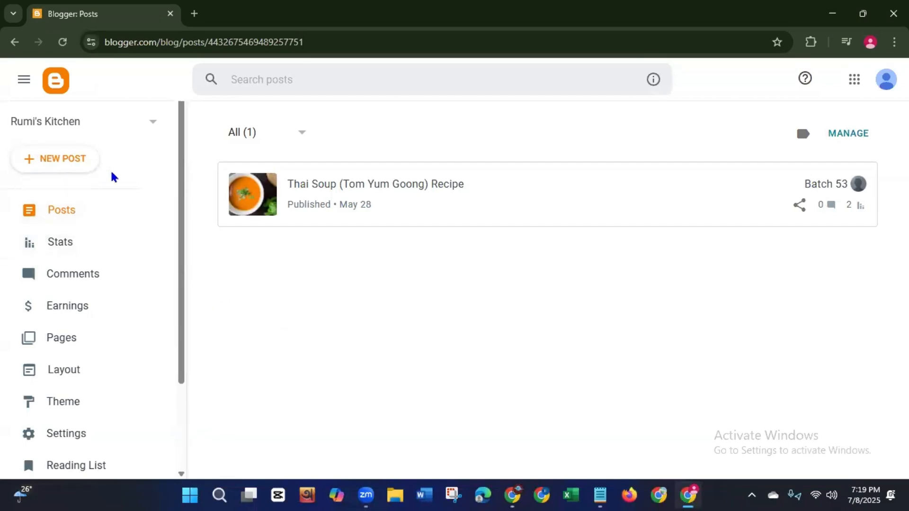
scroll(178, 235, "down", 2)
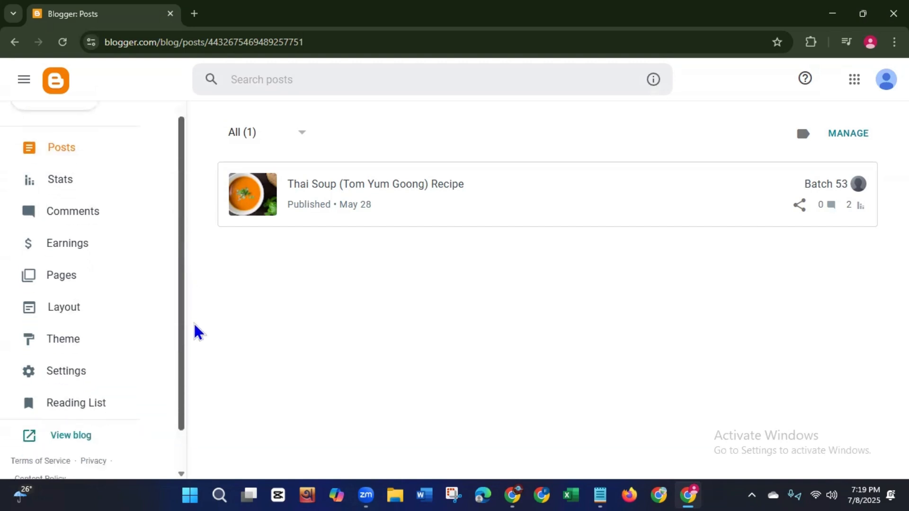
left_click(91, 386)
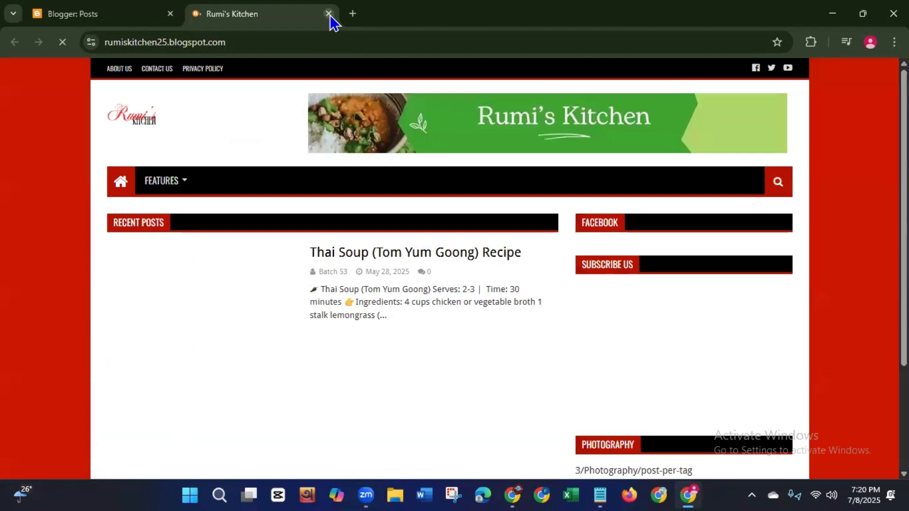
left_click(329, 14)
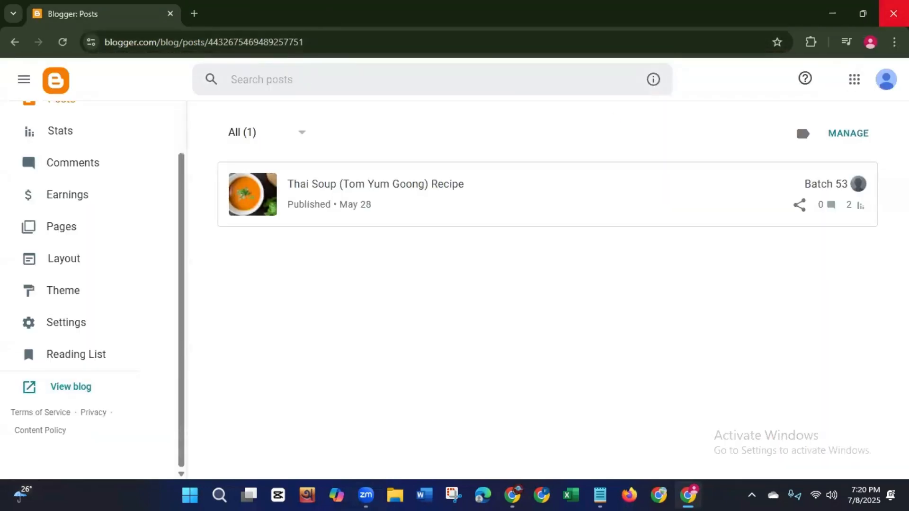
left_click(894, 14)
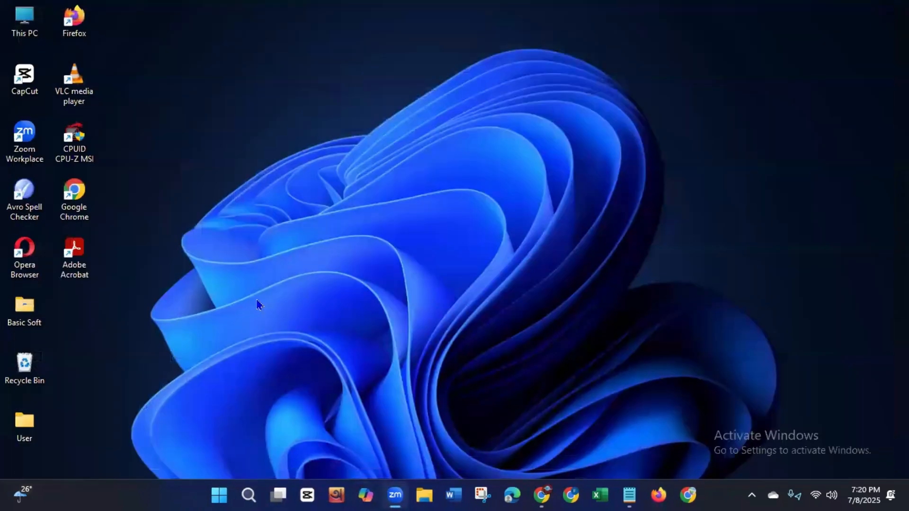
- Launch Google Chrome with the profile that has the blue seahorse avatar
double_click(93, 205)
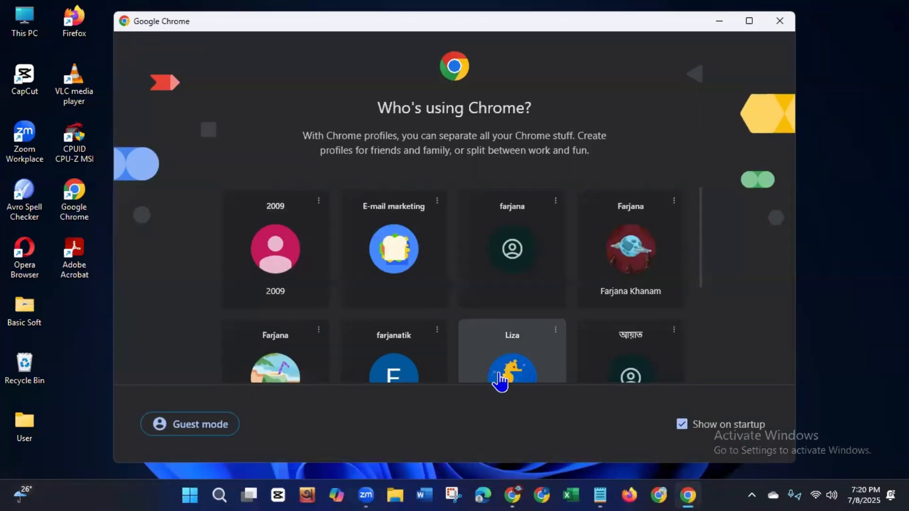
left_click(501, 378)
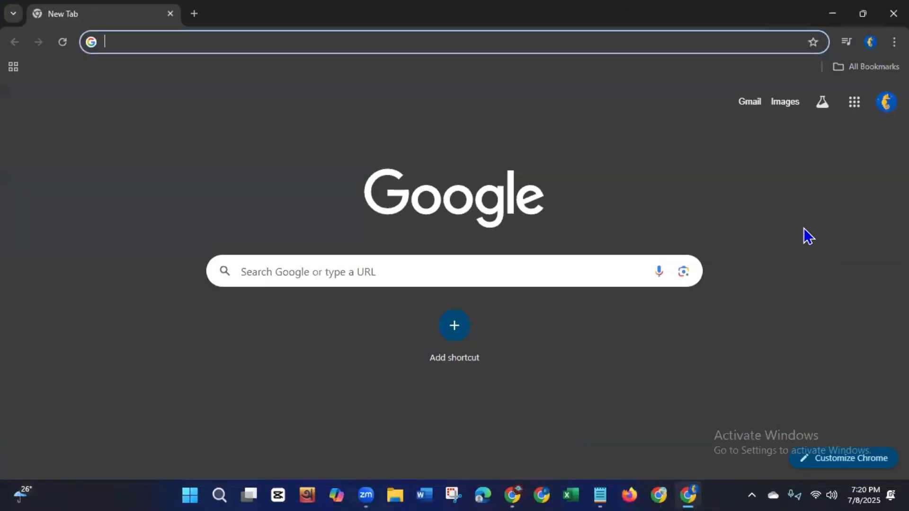
left_click(866, 66)
left_click(585, 150)
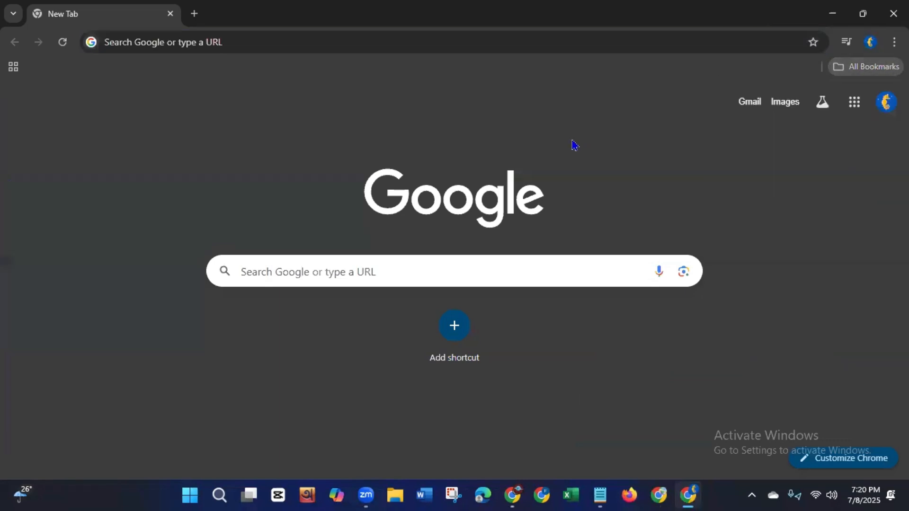
- Go to blogspot.com to open the Blogger dashboard of Dina's Food Recipes
left_click(166, 46)
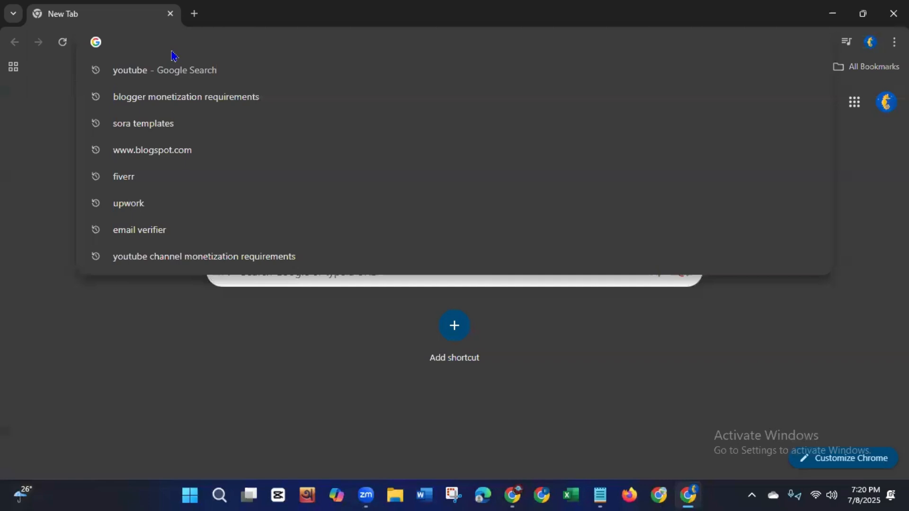
type("bl")
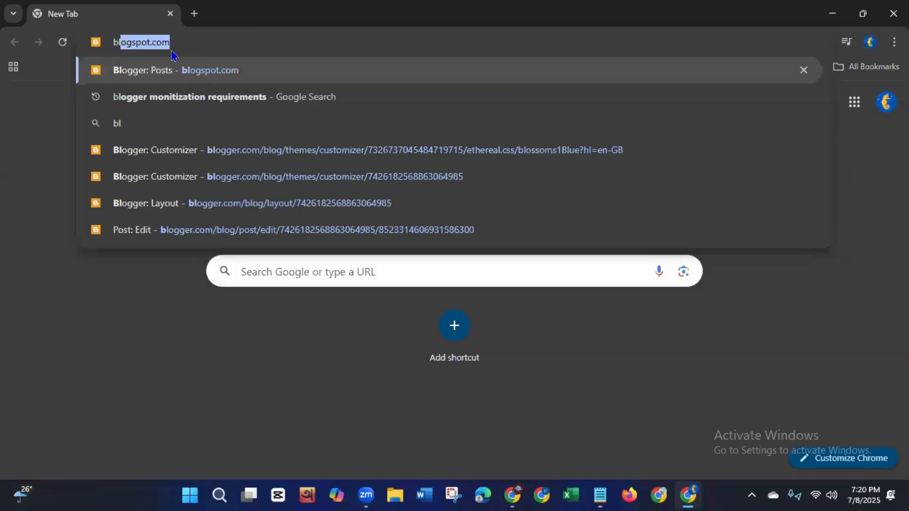
type("o")
key("Return")
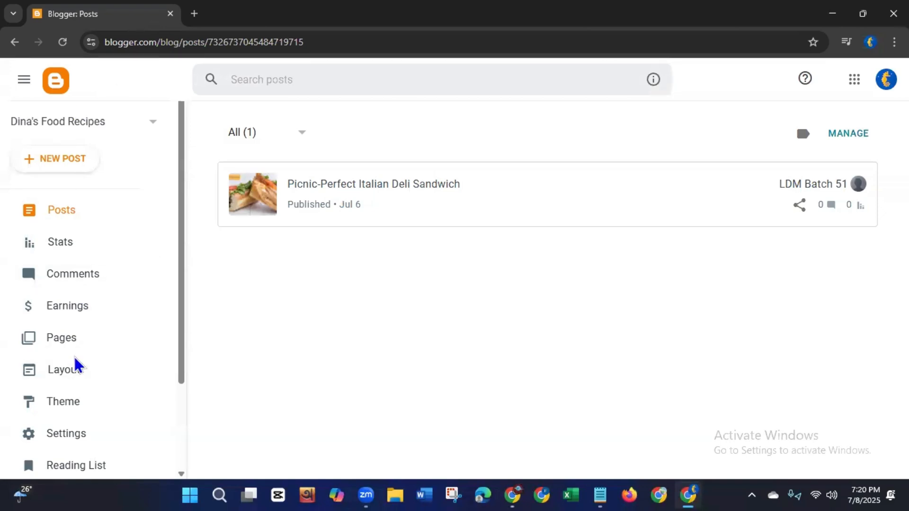
- View the live Dina's Food Recipes blog and return to its Blogger dashboard
left_click_drag(180, 360, 179, 412)
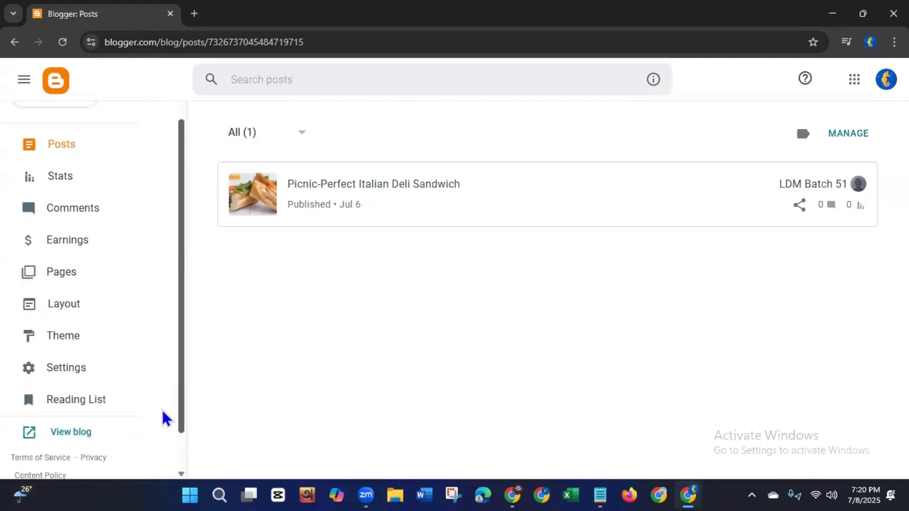
left_click(55, 434)
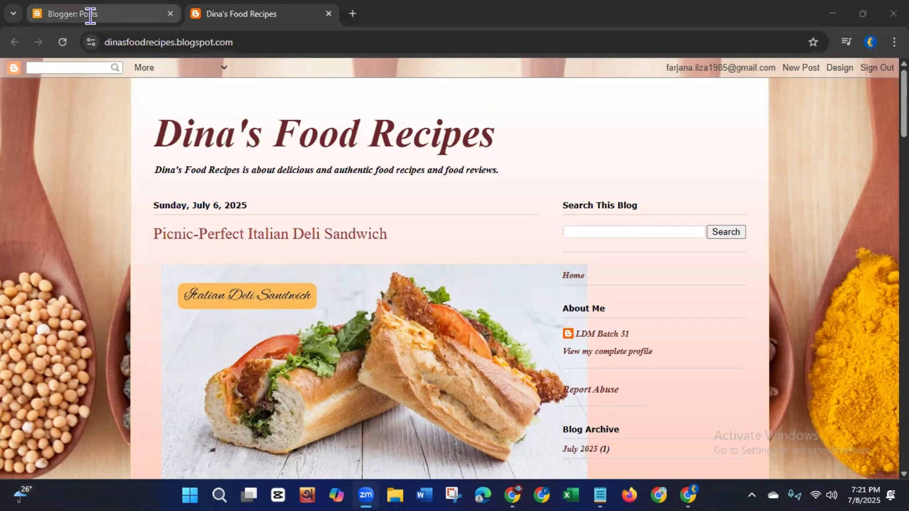
left_click(115, 13)
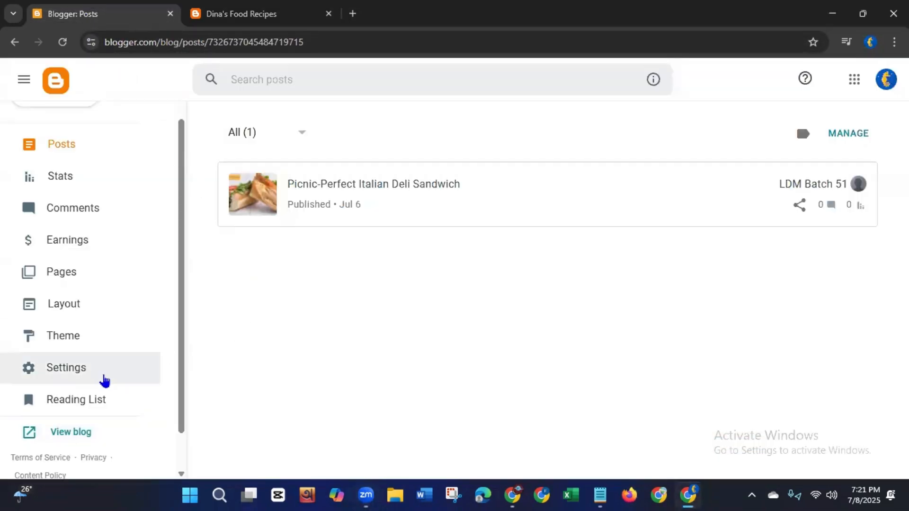
- Open the blog's theme page and look through the built-in Contempo themes
left_click(83, 341)
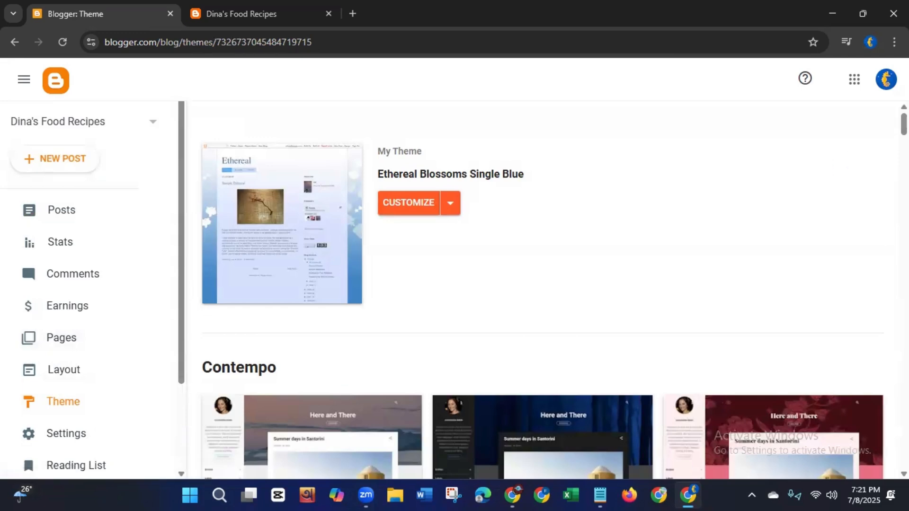
scroll(543, 289, "down", 6)
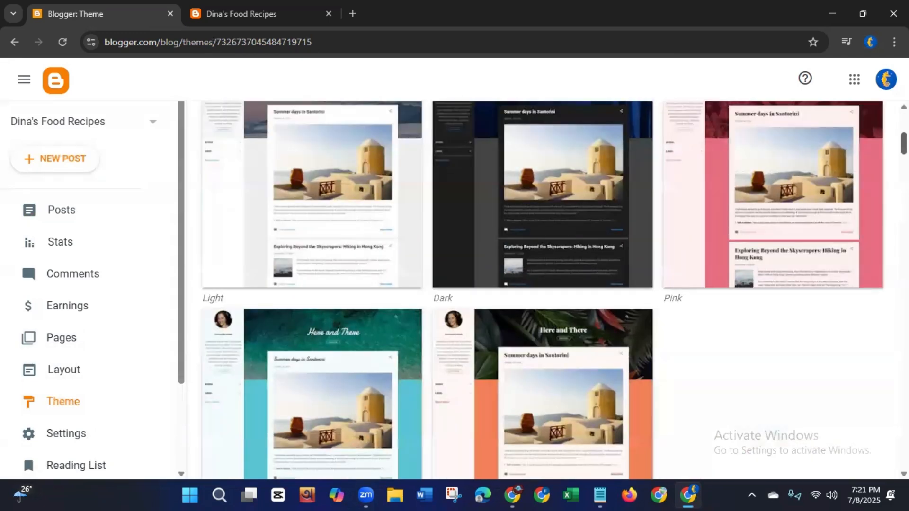
scroll(542, 289, "up", 6)
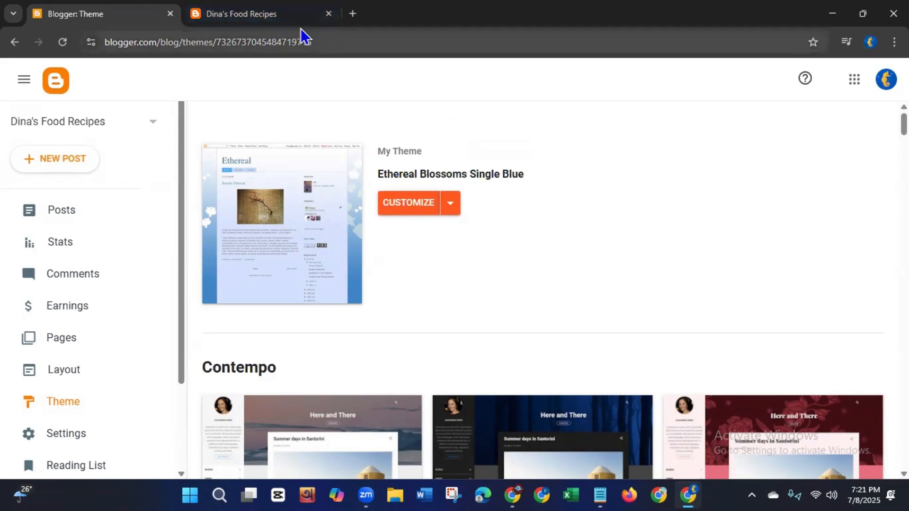
- Search the web for "sora templates" in a new browser tab
left_click(352, 15)
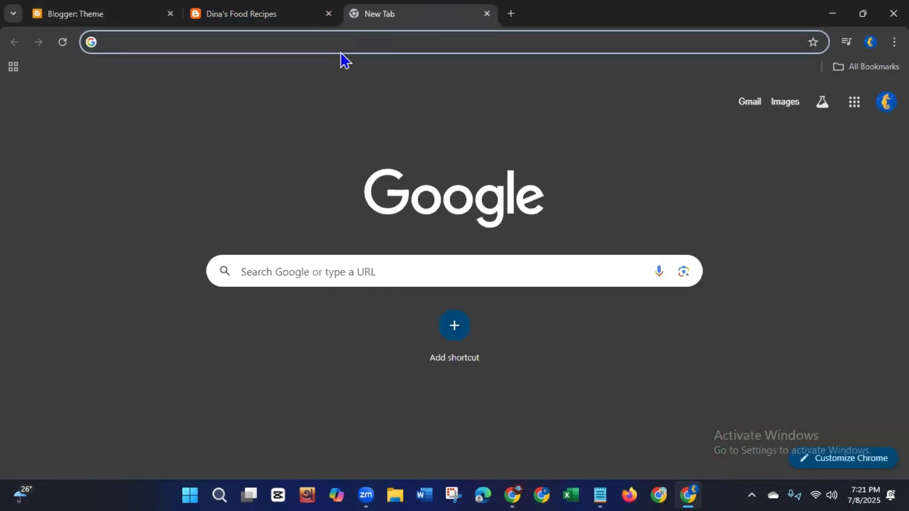
type("s")
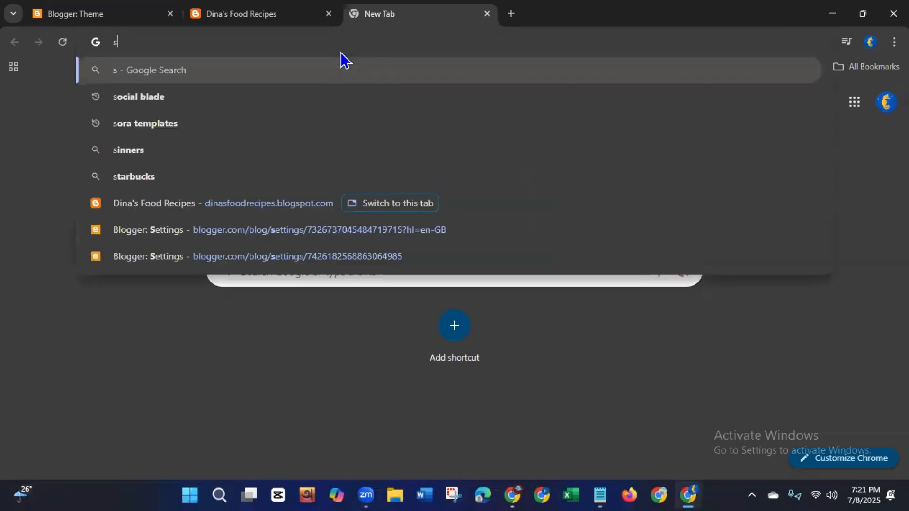
type("ora t")
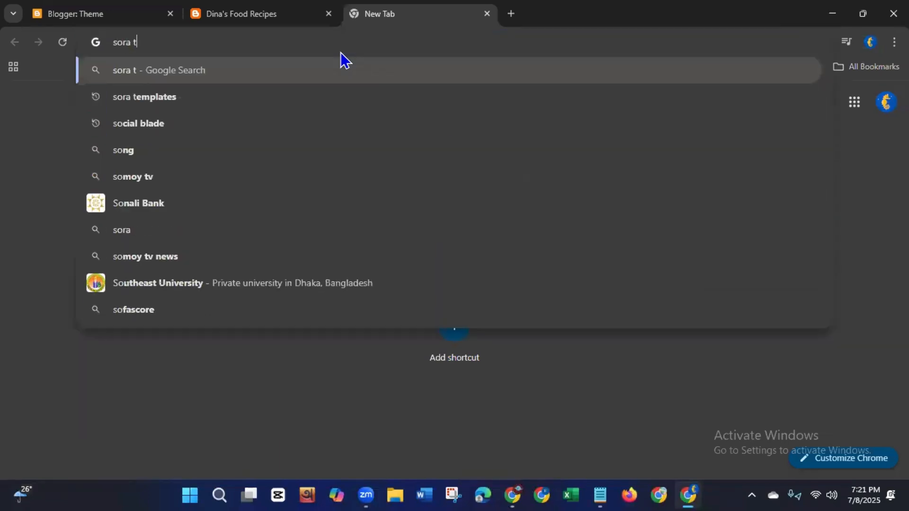
type("emplates")
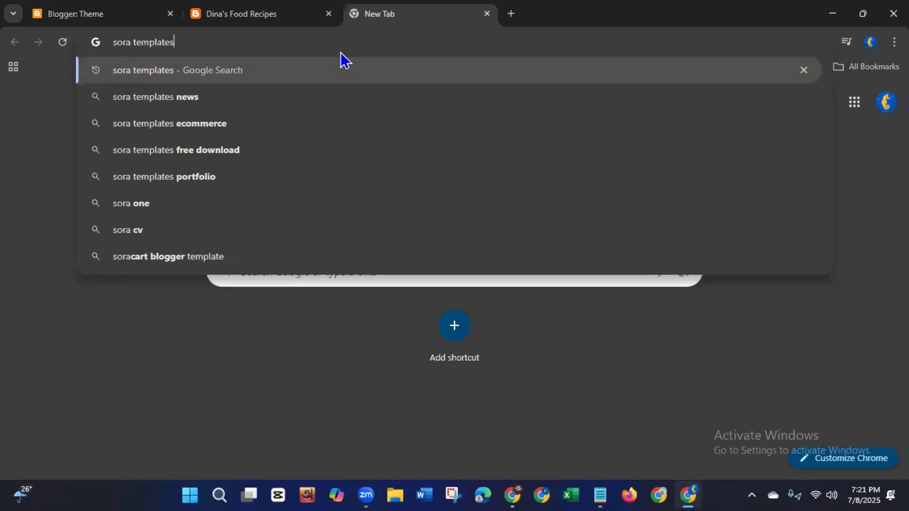
key("Return")
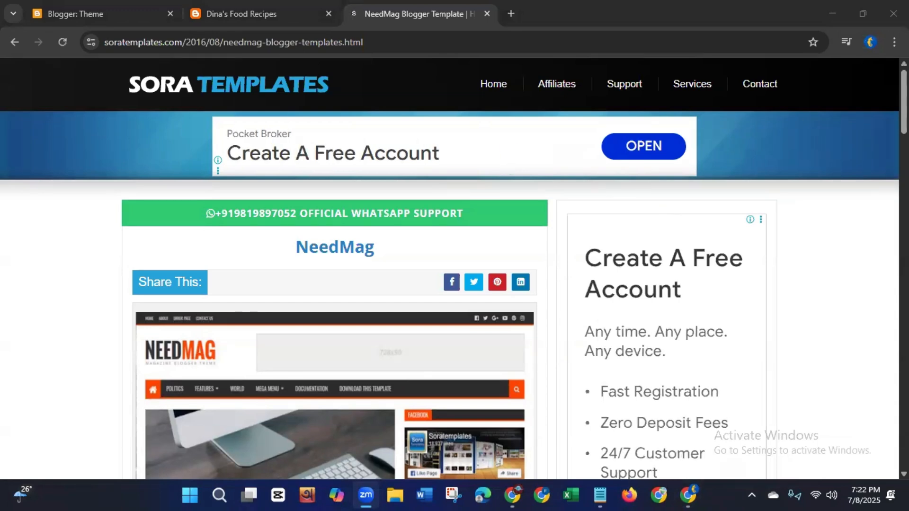
- Download the free version of the NeedMag template from its Sora Templates page, dismissing the ad
scroll(454, 269, "down", 2)
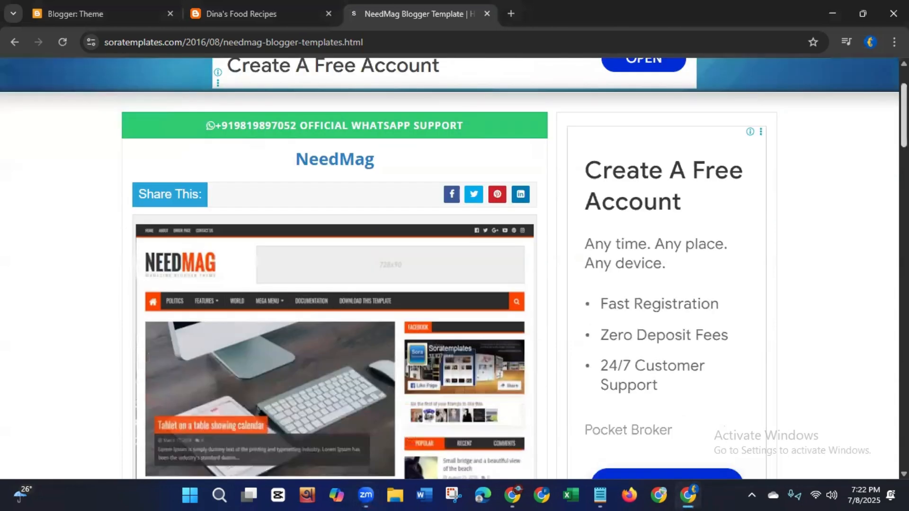
scroll(455, 269, "down", 3)
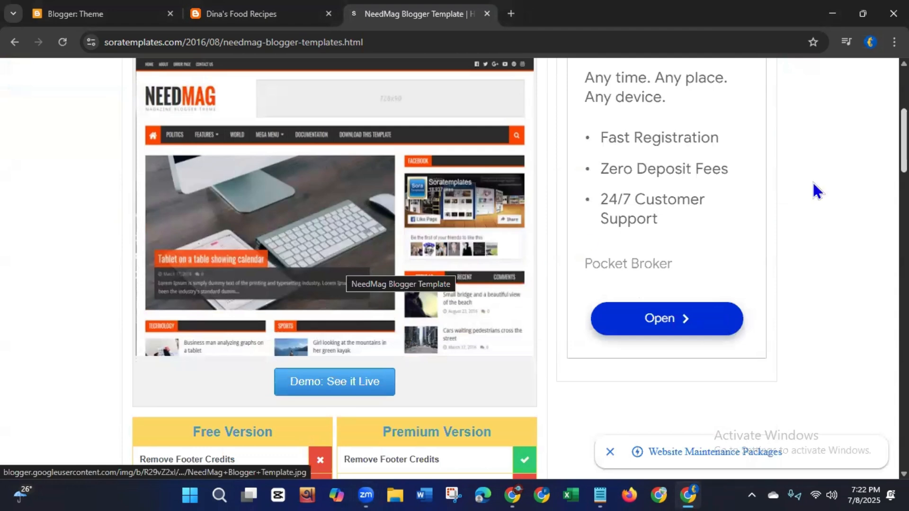
scroll(663, 237, "down", 4)
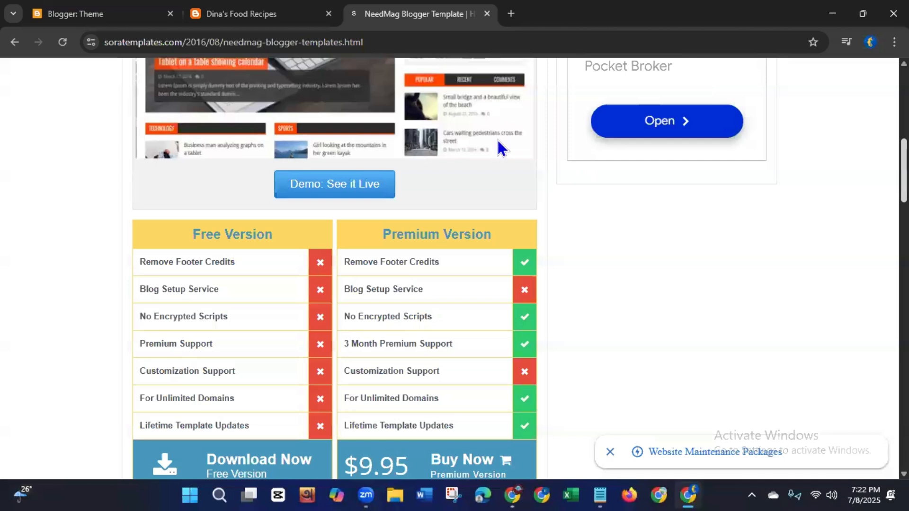
scroll(284, 304, "down", 2)
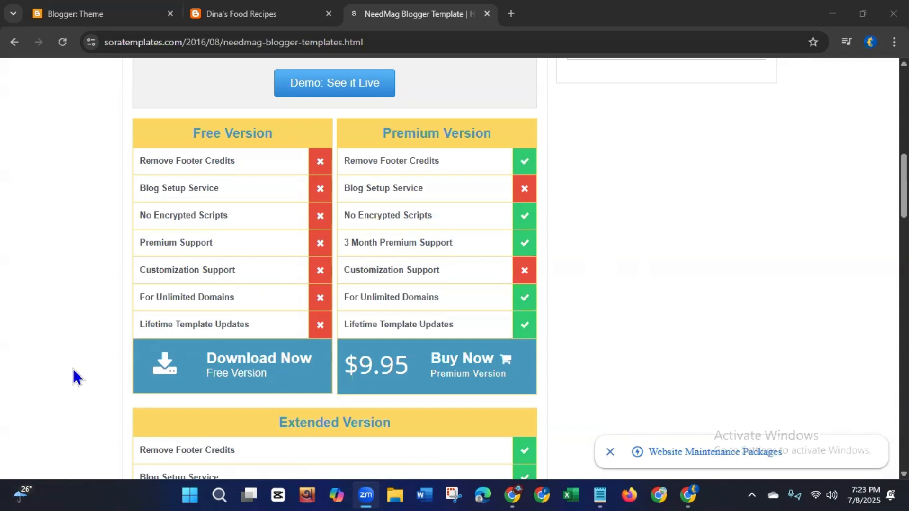
left_click(236, 374)
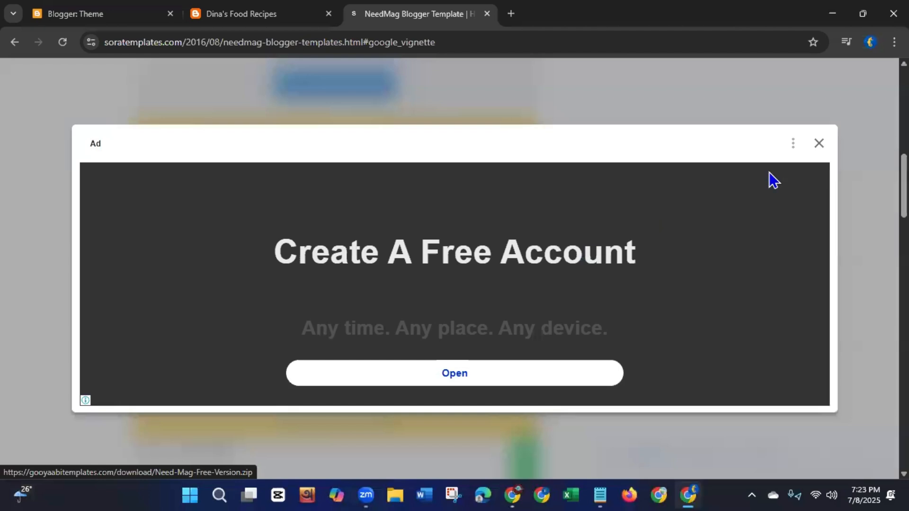
left_click(819, 144)
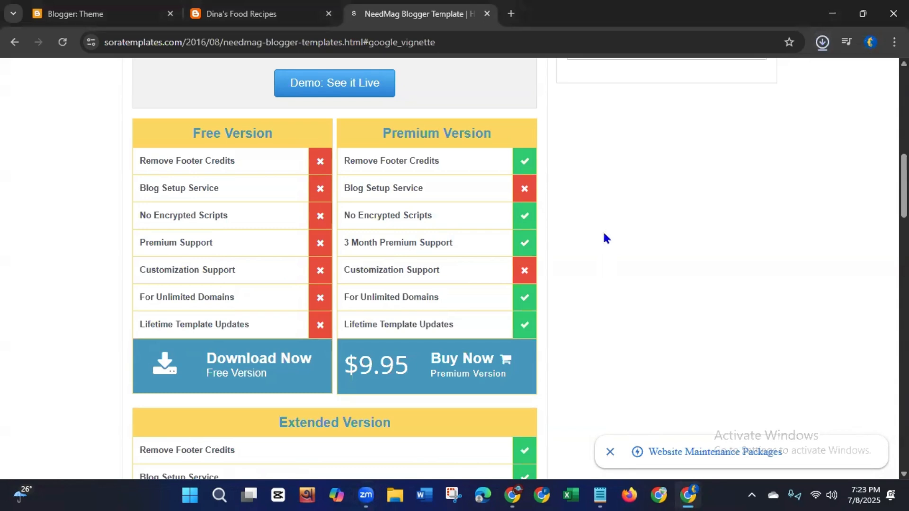
- Extract the downloaded Need-Mag-Free-Version (10) archive in the Downloads folder using File Explorer, and close the extracted folder's window
left_click(397, 481)
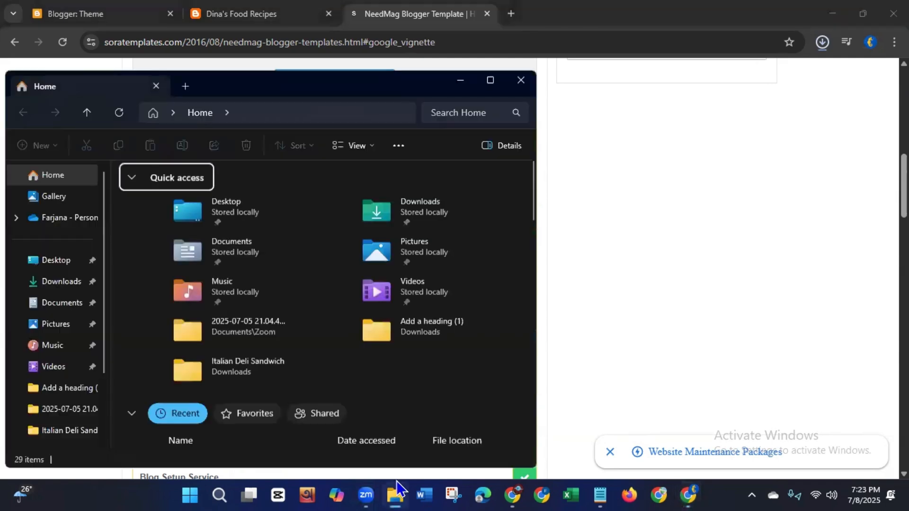
left_click(62, 286)
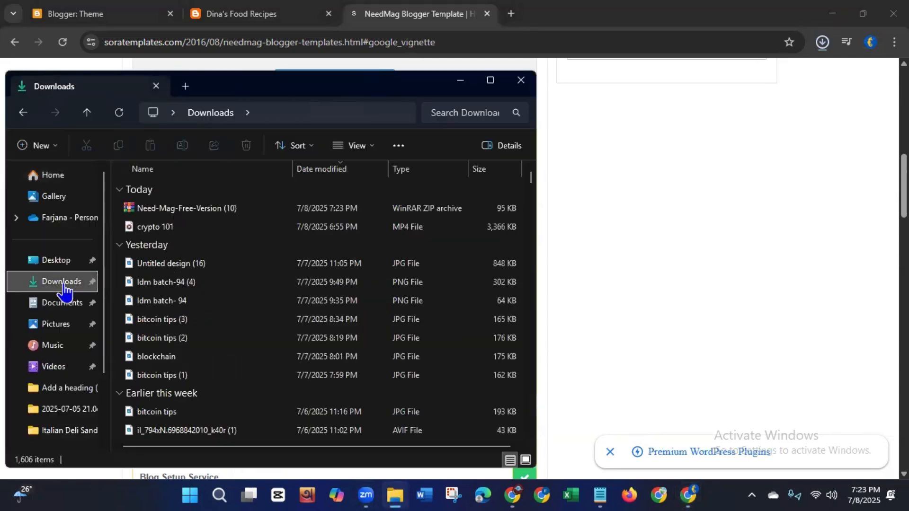
left_click(195, 209)
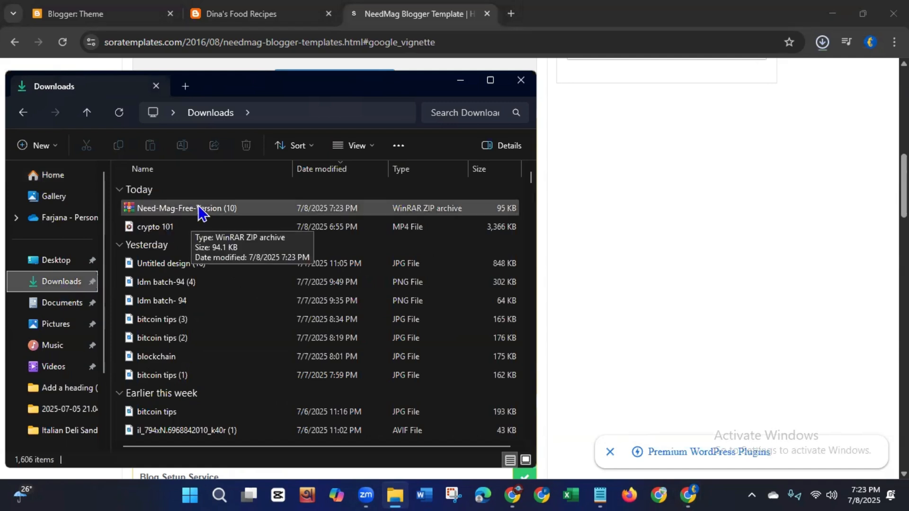
right_click(198, 207)
left_click(250, 281)
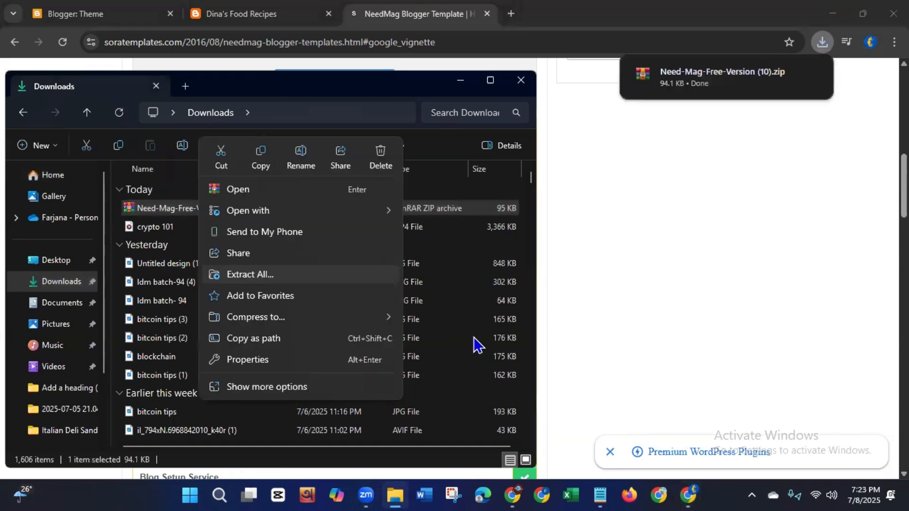
left_click(582, 374)
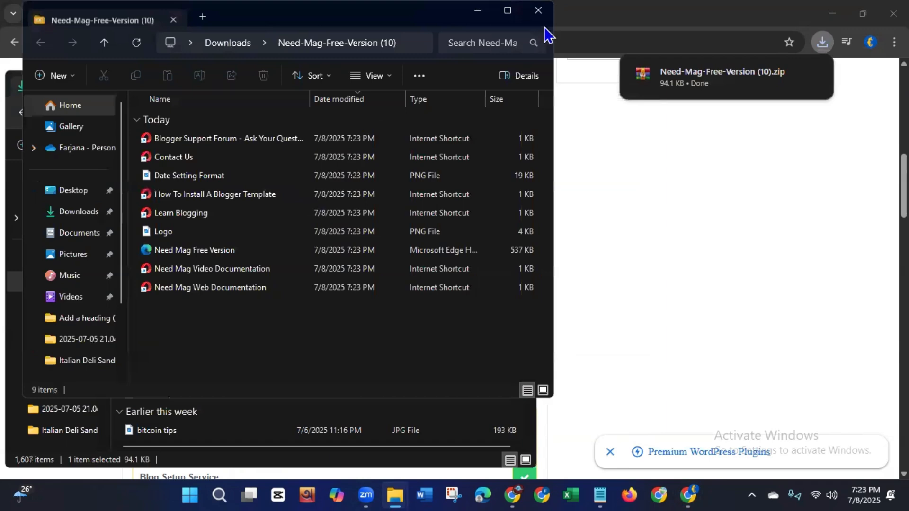
left_click(540, 11)
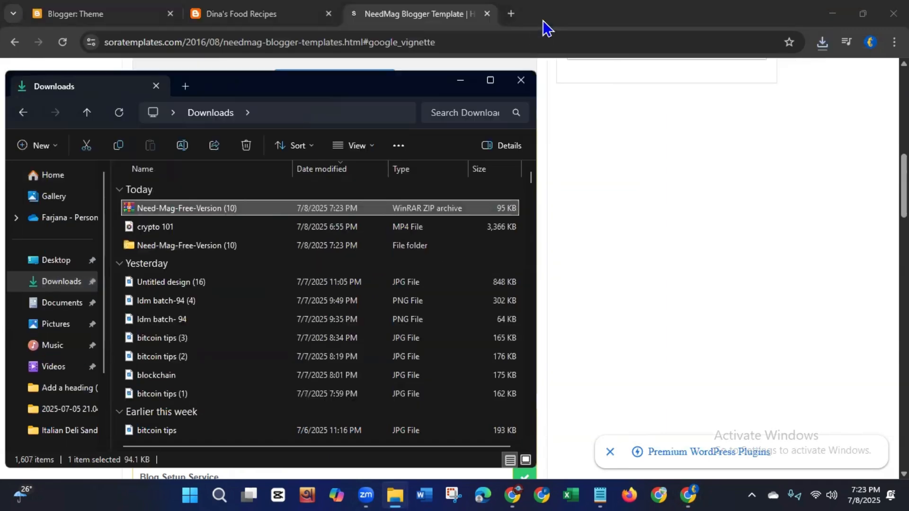
- Close the Downloads window and NeedMag page, and restore the blog's theme from Need Mag Free Version in the Need-Mag-Free-Version (10) folder
left_click(520, 82)
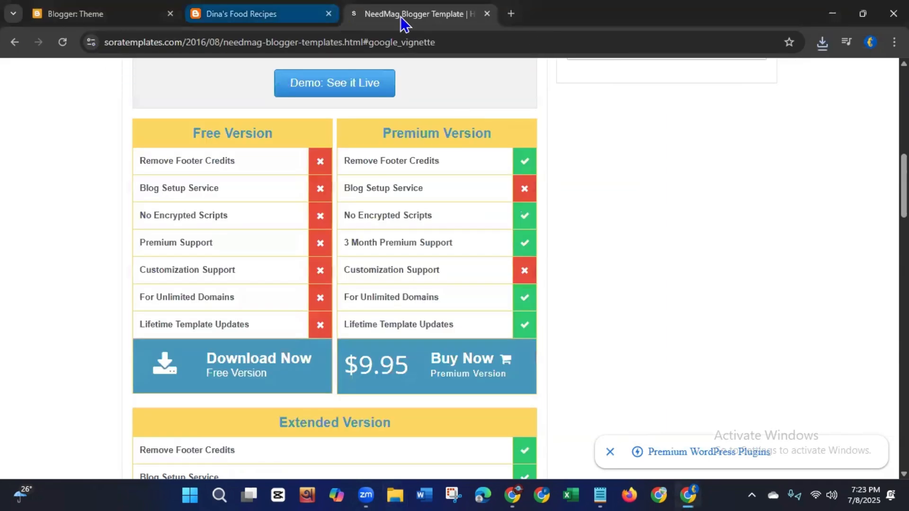
left_click(488, 14)
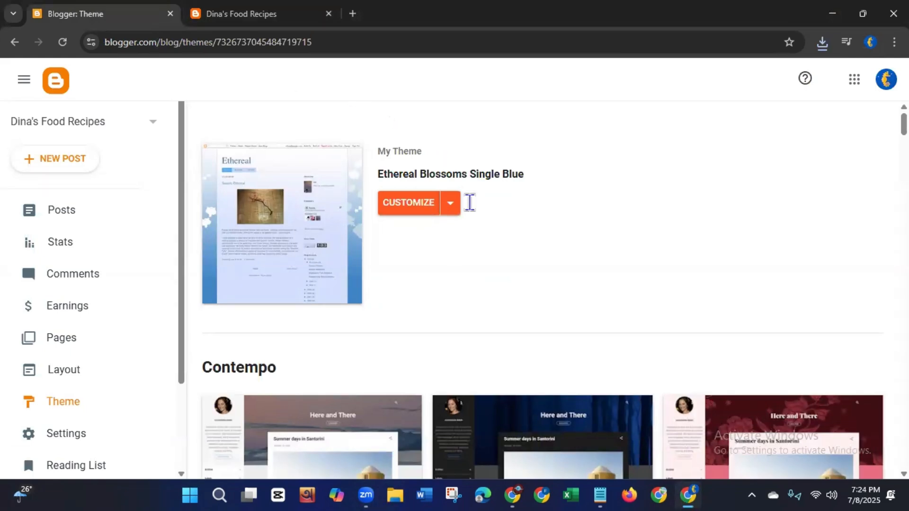
left_click(451, 207)
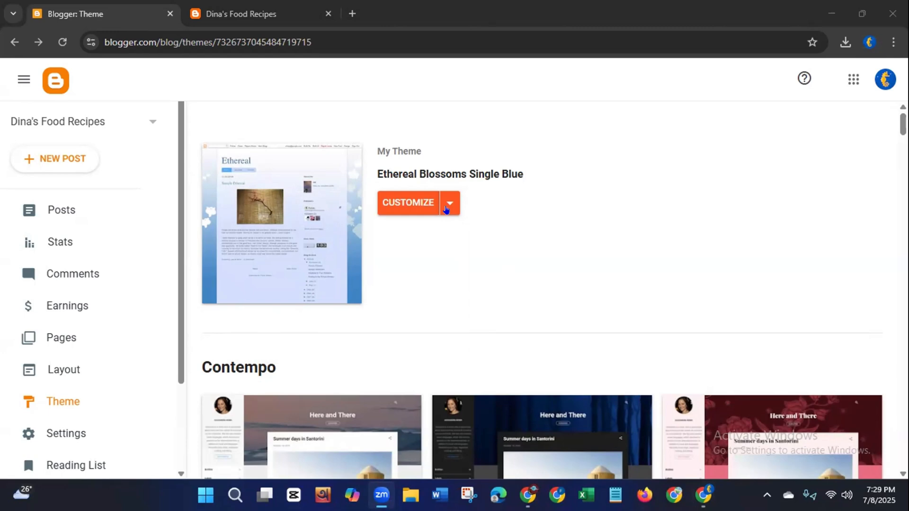
left_click(448, 205)
left_click(282, 242)
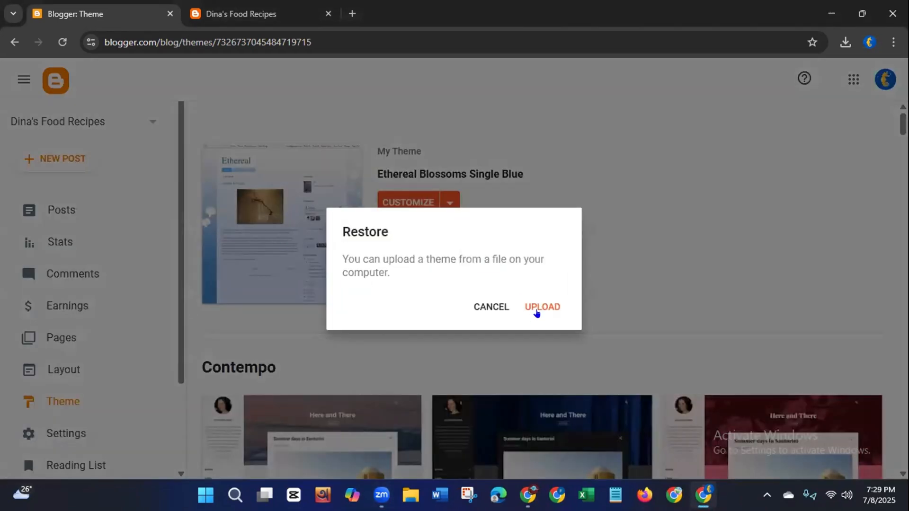
left_click(538, 307)
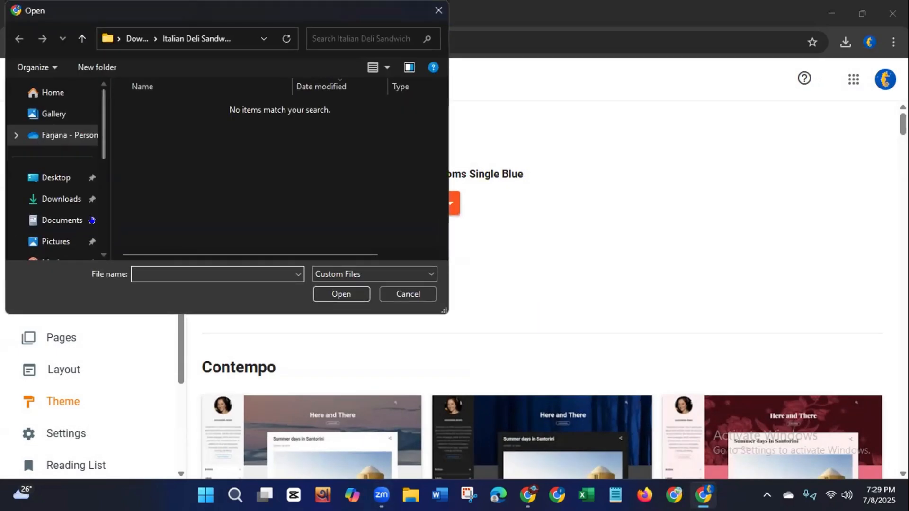
left_click(53, 199)
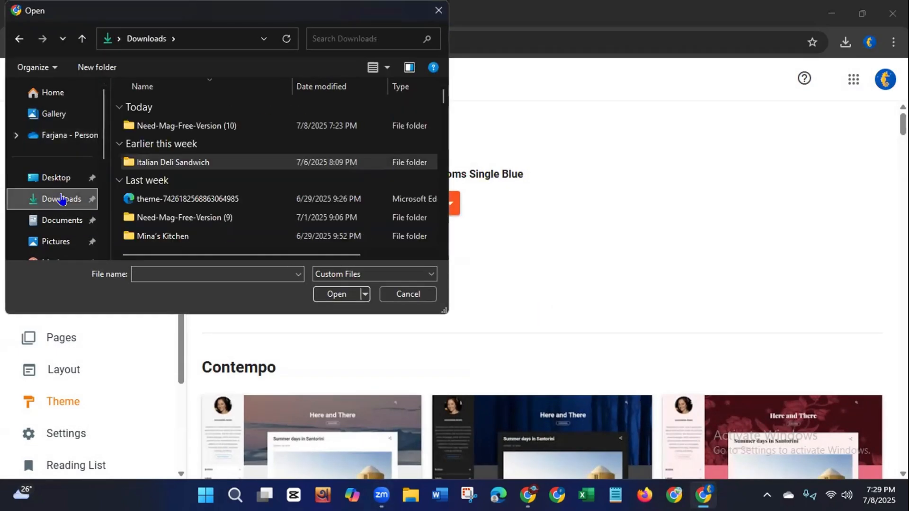
double_click(183, 124)
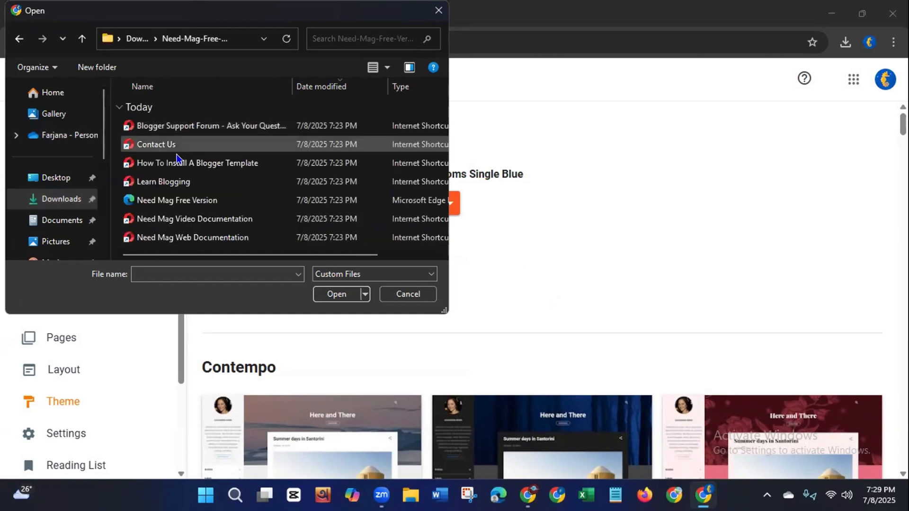
left_click(186, 202)
left_click(338, 294)
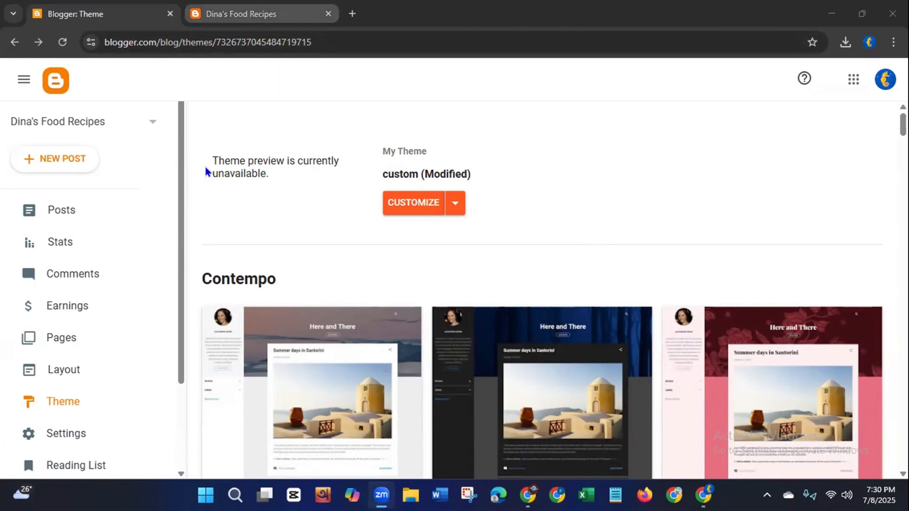
- Reload the live blog to view the uploaded theme, and open the theme customizer to compare its background settings with the blog
left_click(248, 10)
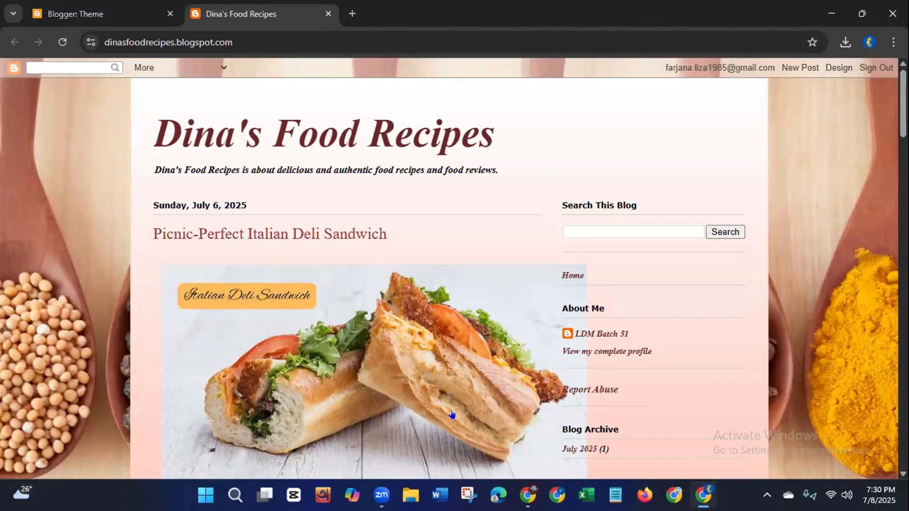
left_click(62, 41)
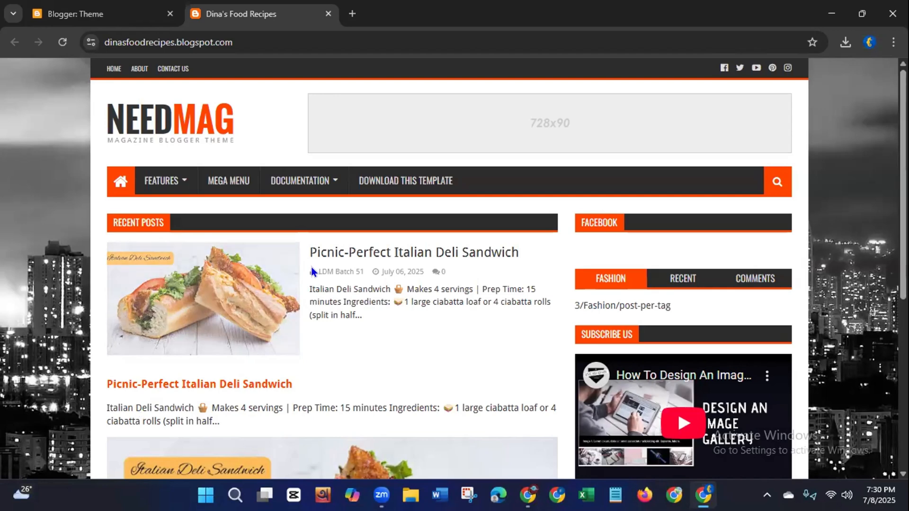
left_click(62, 16)
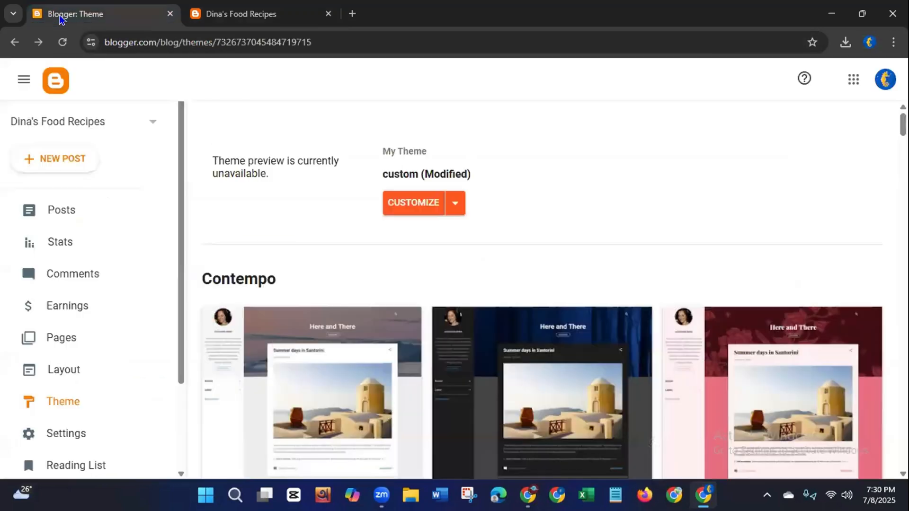
left_click(420, 204)
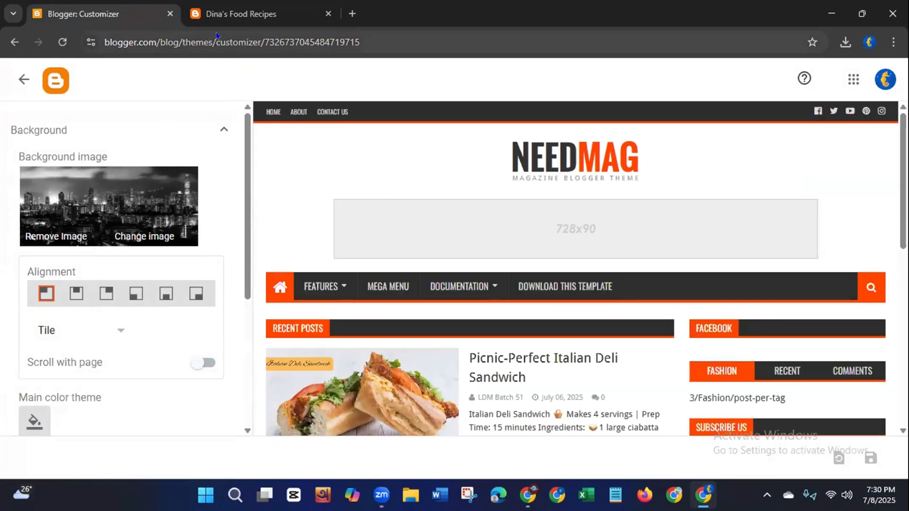
left_click(227, 15)
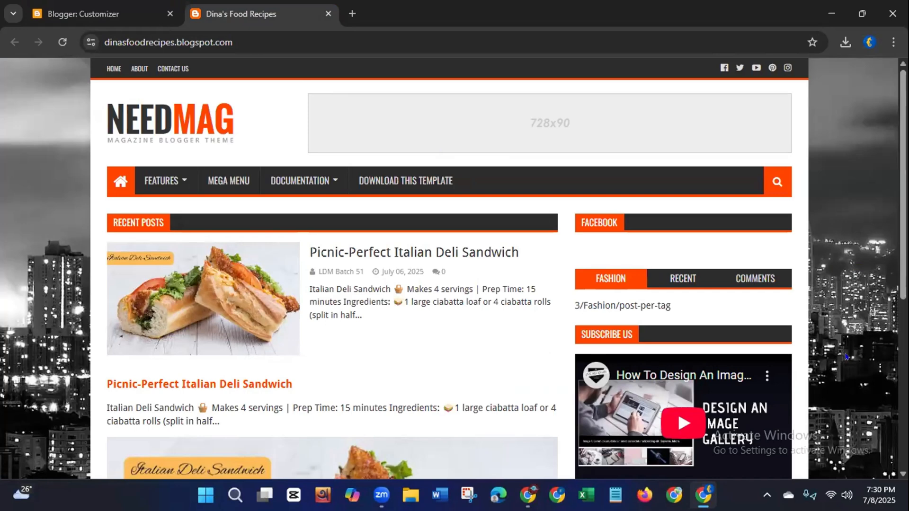
left_click(97, 19)
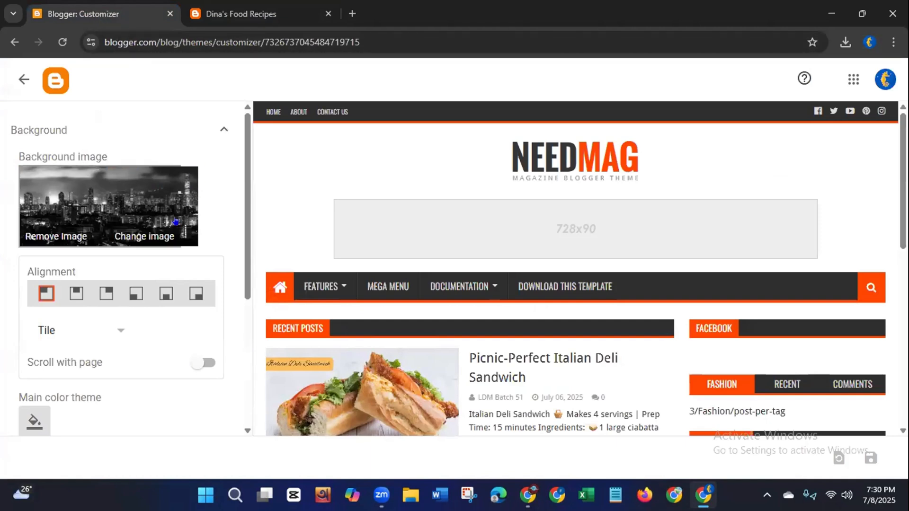
- Browse the background image collections and replace the background with the sliced red tomatoes picture from the Food & Drink category
left_click(150, 236)
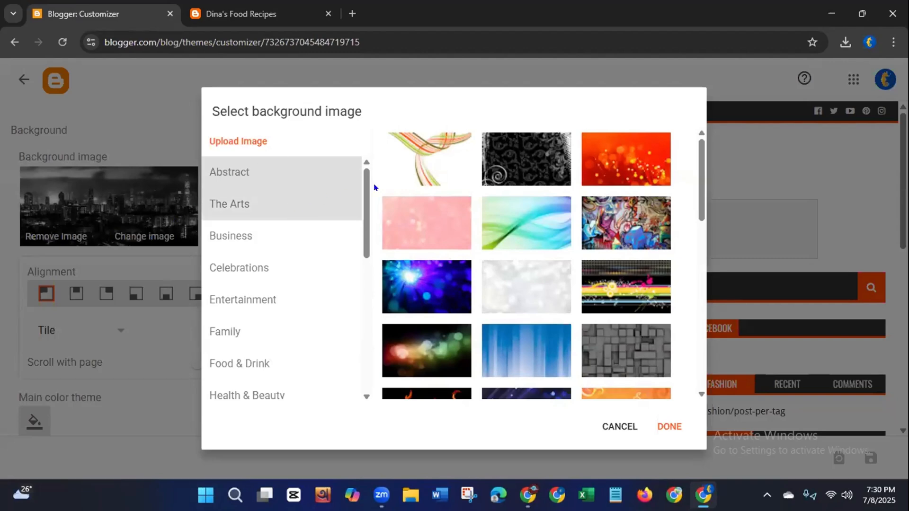
left_click_drag(696, 175, 695, 381)
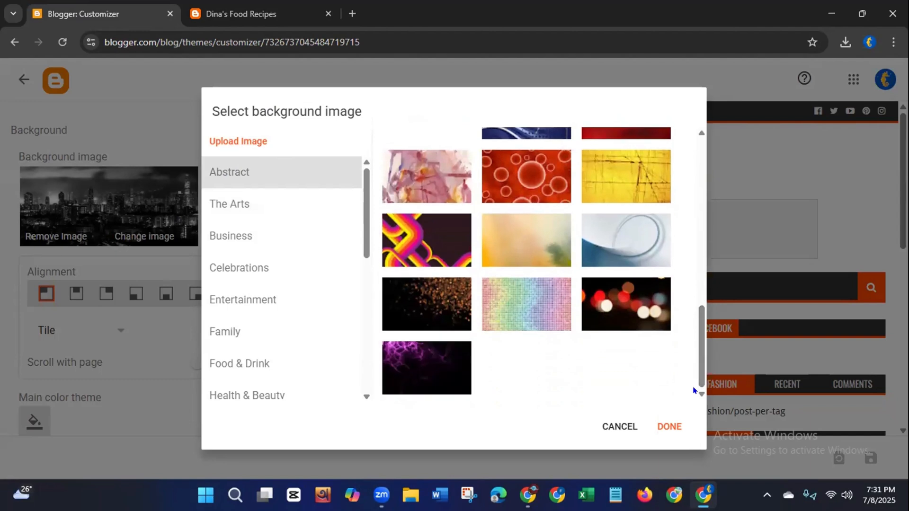
left_click_drag(697, 367, 683, 188)
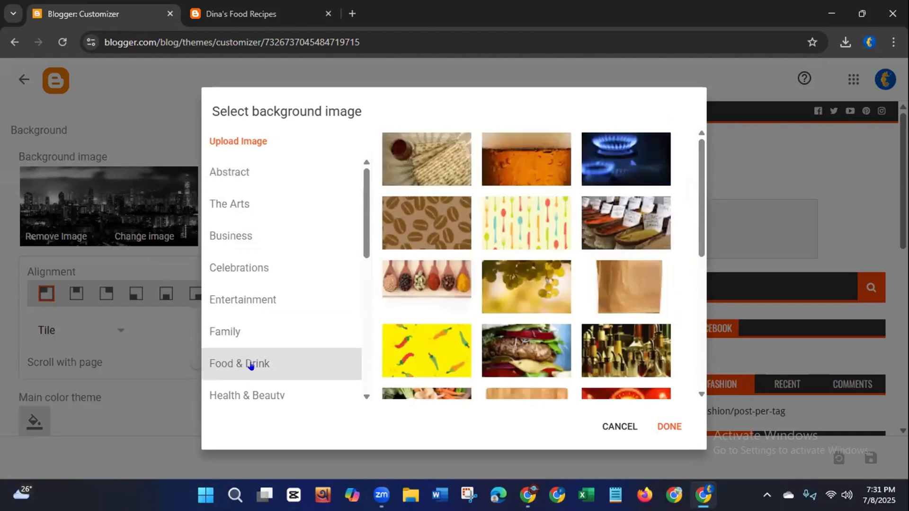
left_click_drag(702, 193, 699, 359)
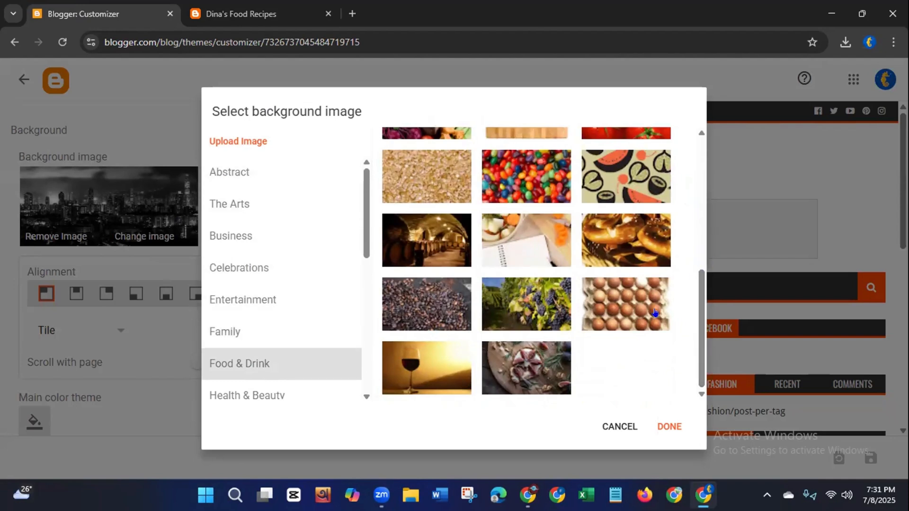
left_click(228, 142)
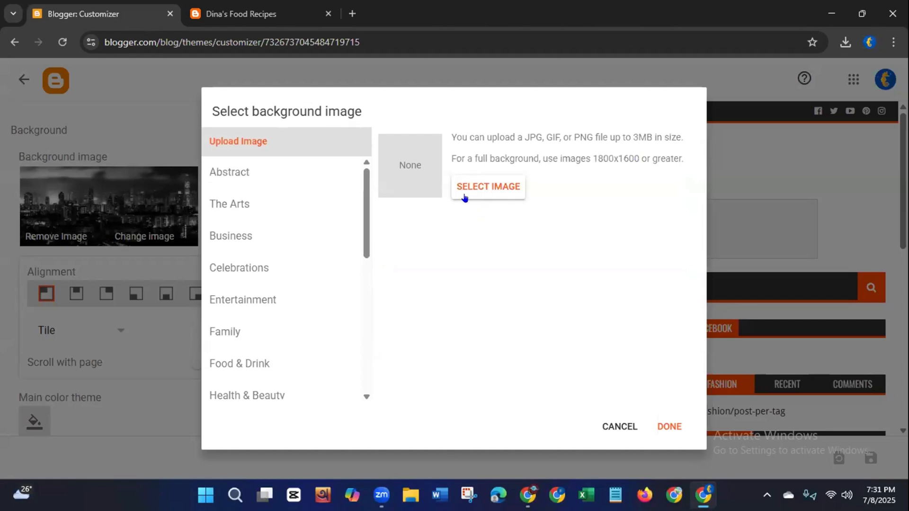
left_click(259, 368)
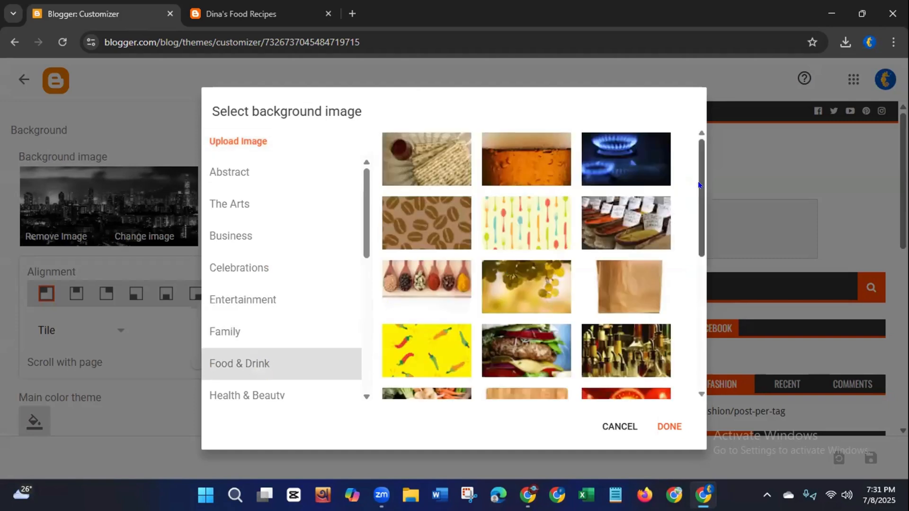
left_click_drag(699, 184, 694, 346)
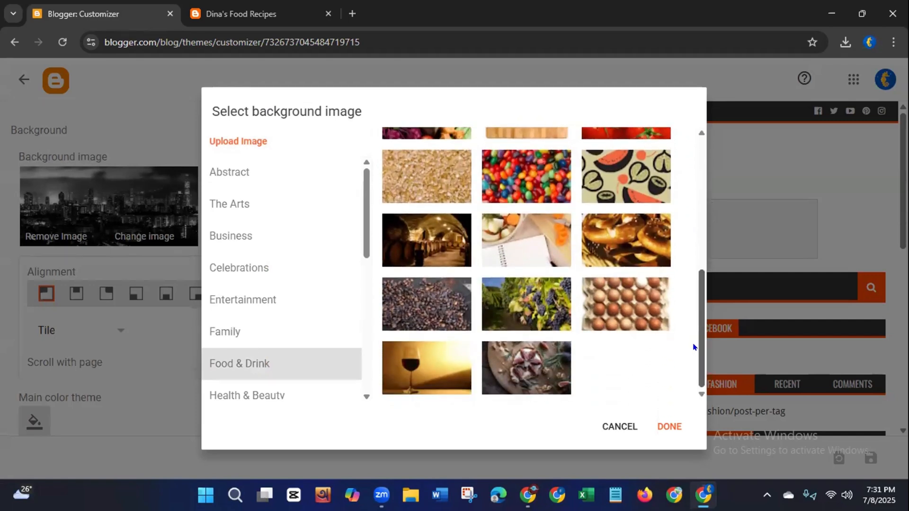
left_click_drag(693, 347, 687, 251)
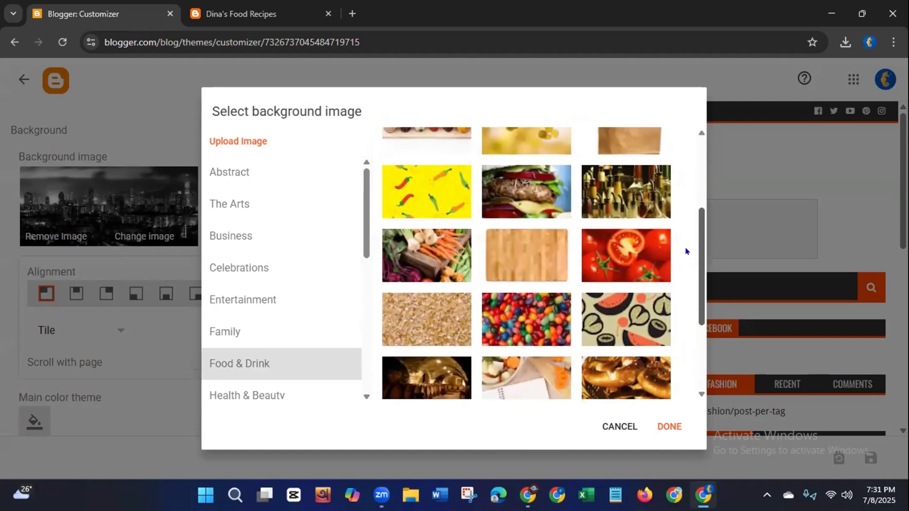
left_click(610, 263)
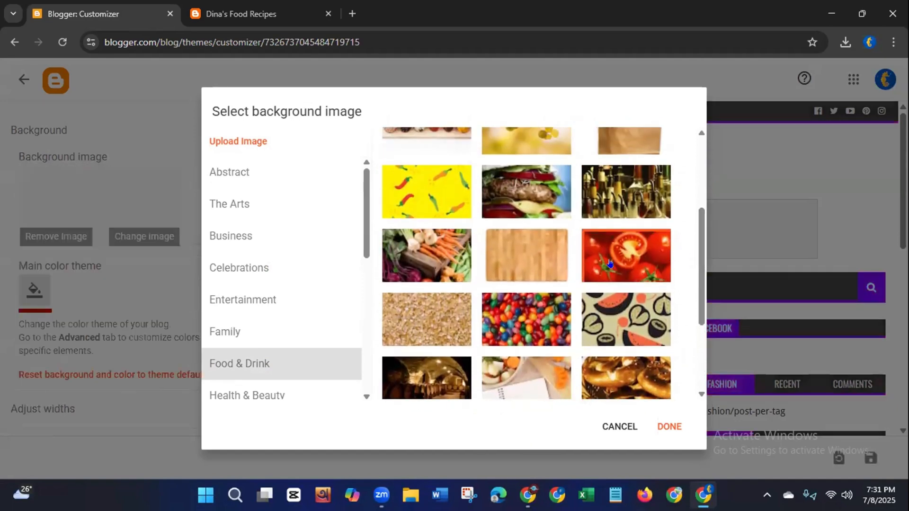
left_click(668, 426)
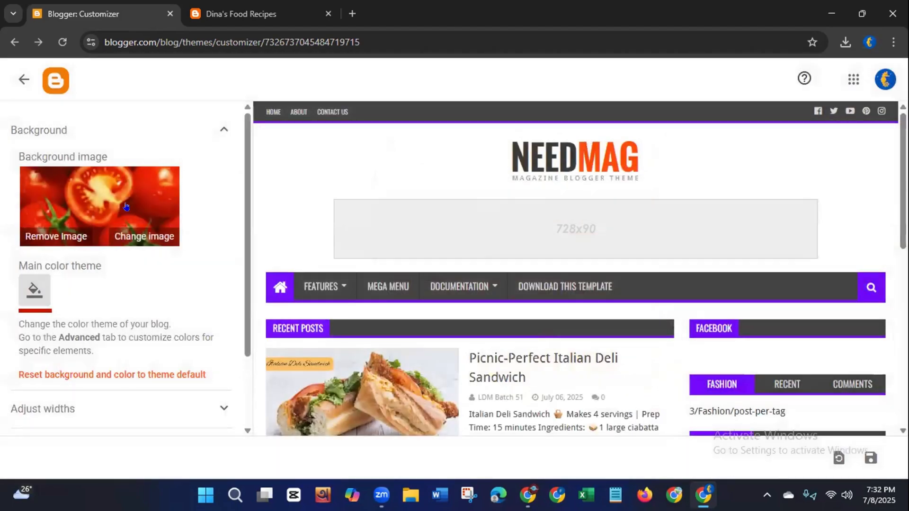
- Save the theme customization and reload the live blog to check its new background
left_click(870, 456)
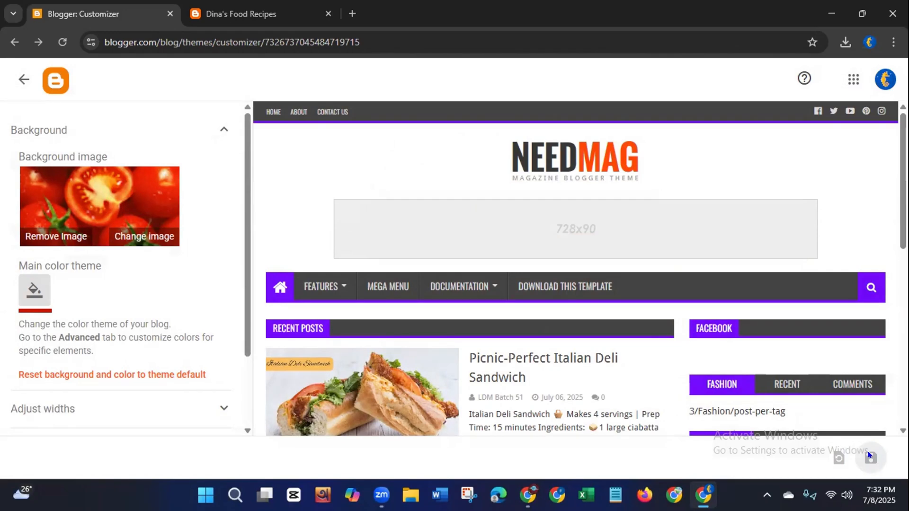
left_click(214, 13)
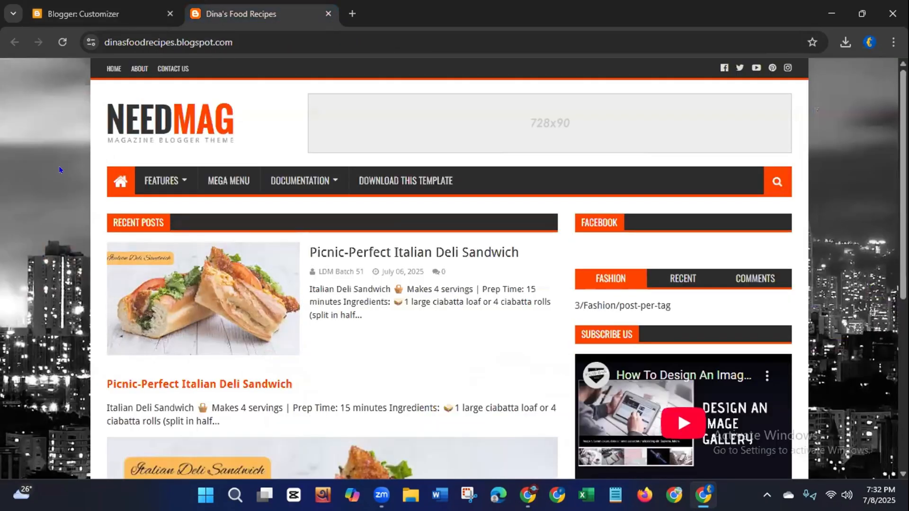
left_click(60, 46)
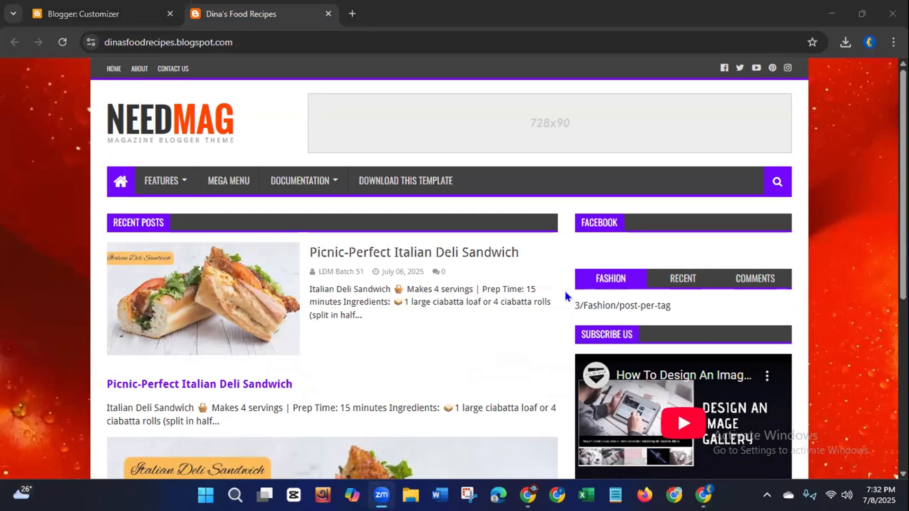
- Return to the customizer and set the background section's main color theme to dark red from the standard palette
left_click(60, 20)
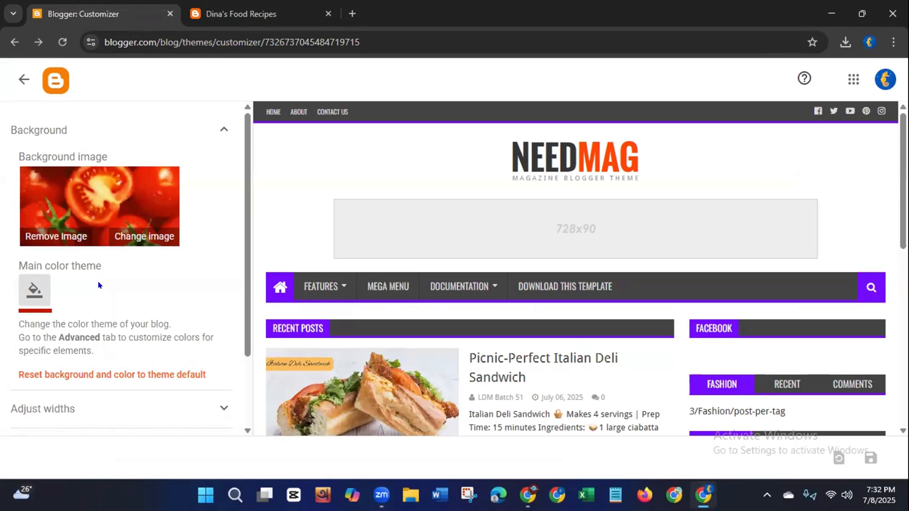
left_click(28, 295)
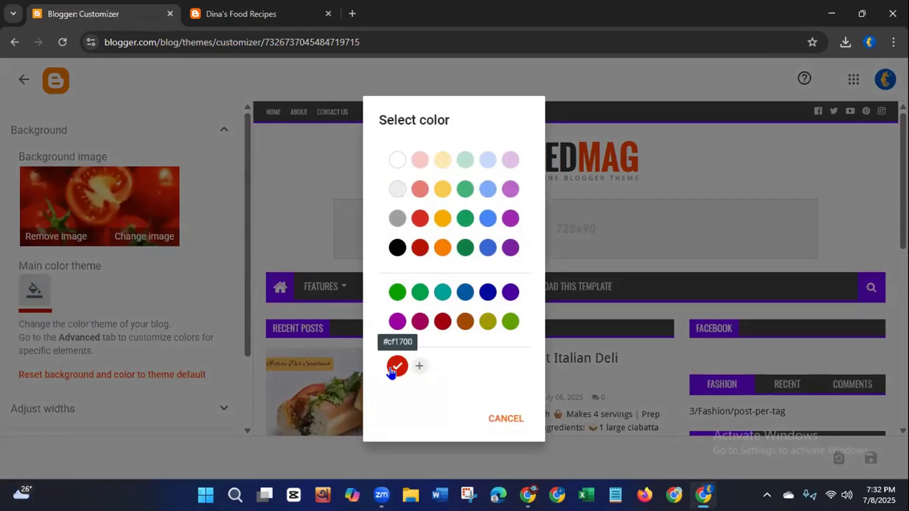
left_click(420, 247)
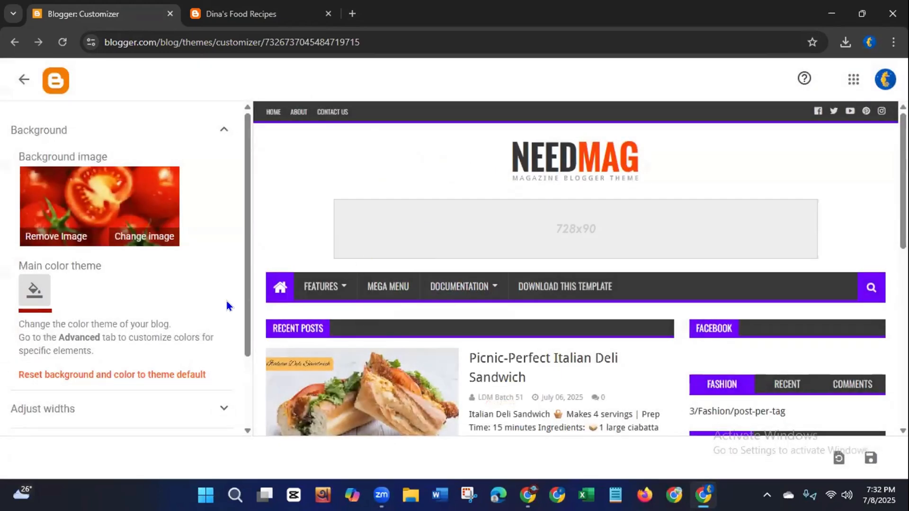
- Set the Main Theme Color to dark red in the advanced Main Settings
left_click_drag(246, 257, 246, 332)
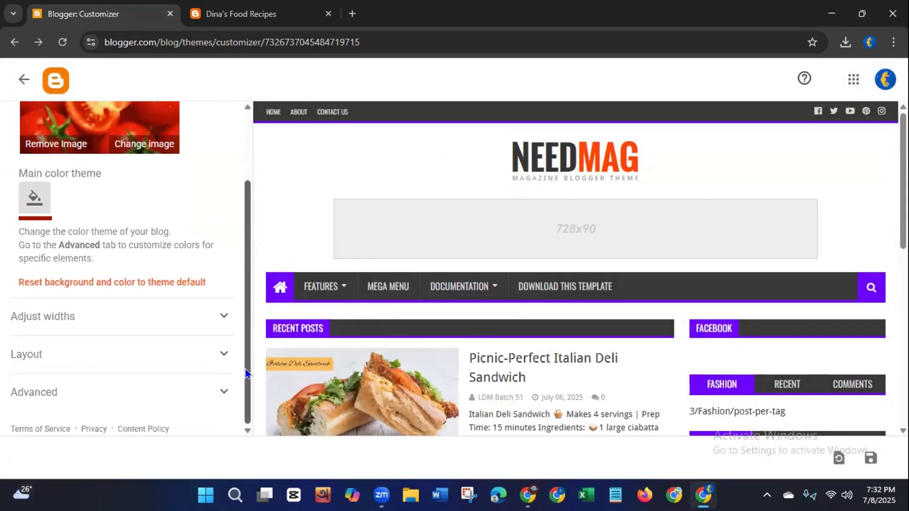
left_click(222, 392)
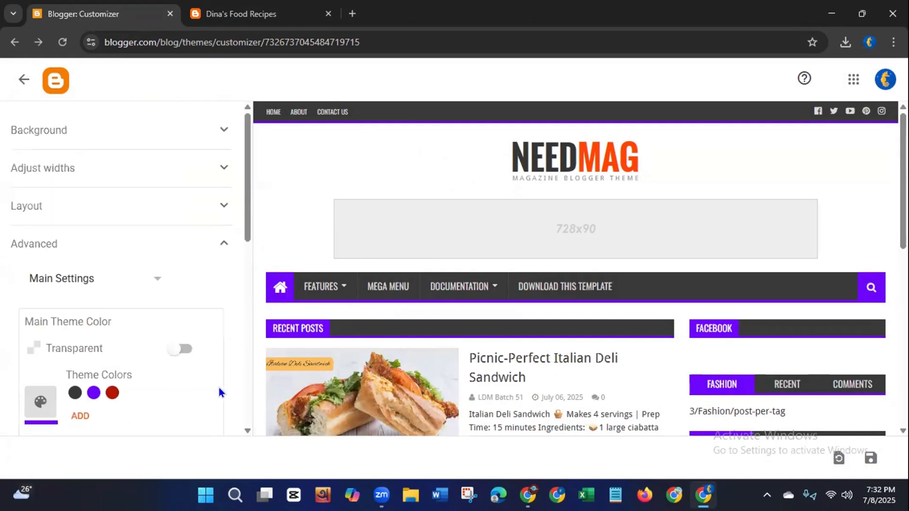
left_click_drag(246, 210, 246, 288)
left_click(37, 209)
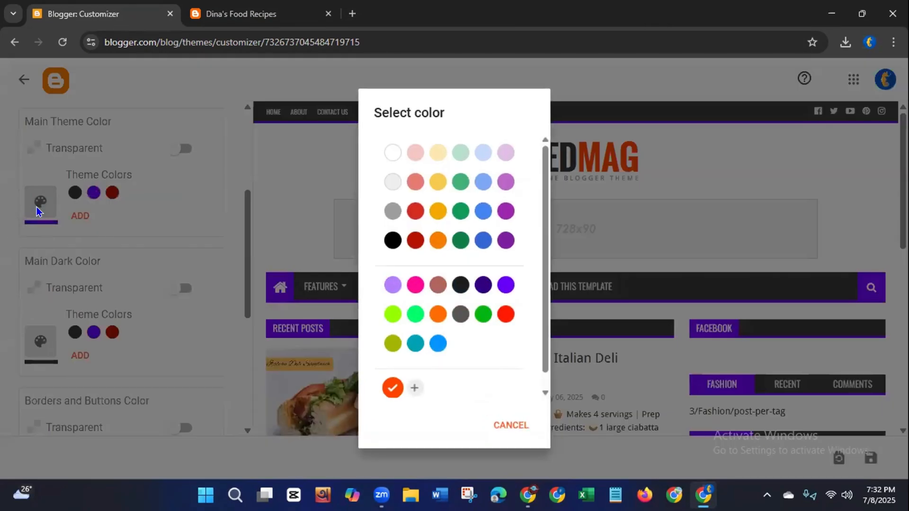
left_click(412, 241)
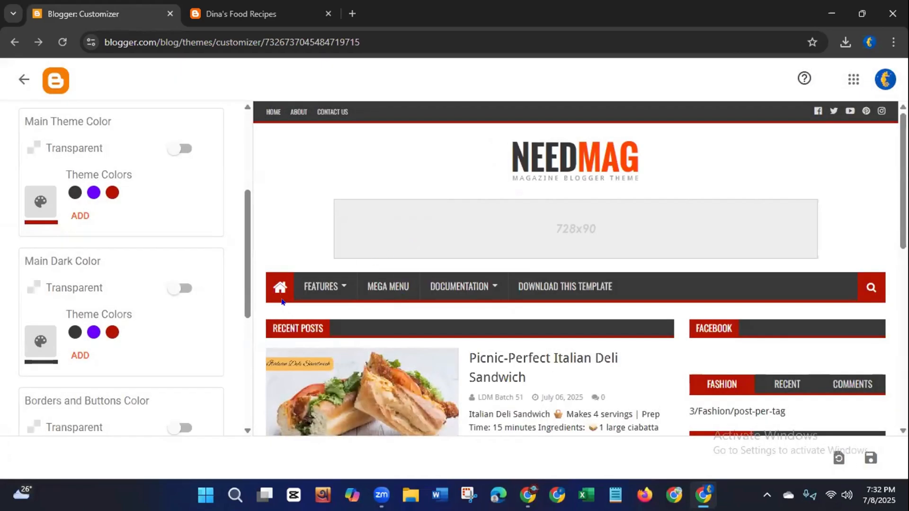
- Set both the Main Dark Color and the Borders and Buttons Color to black in the Main Settings
left_click_drag(247, 258, 248, 329)
left_click(38, 158)
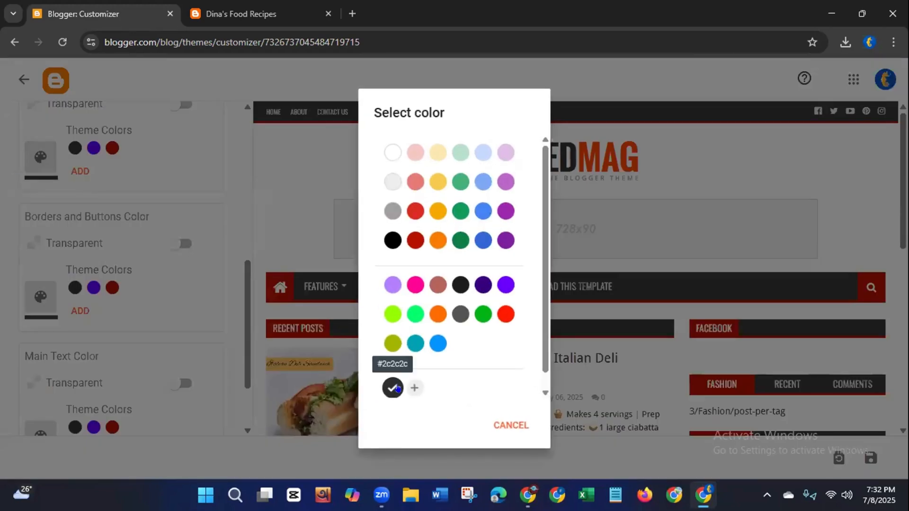
left_click(392, 241)
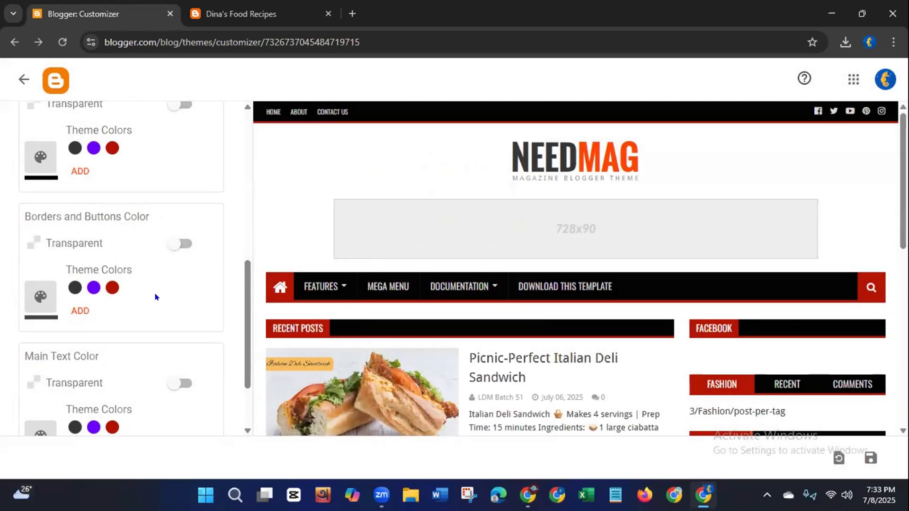
left_click(45, 300)
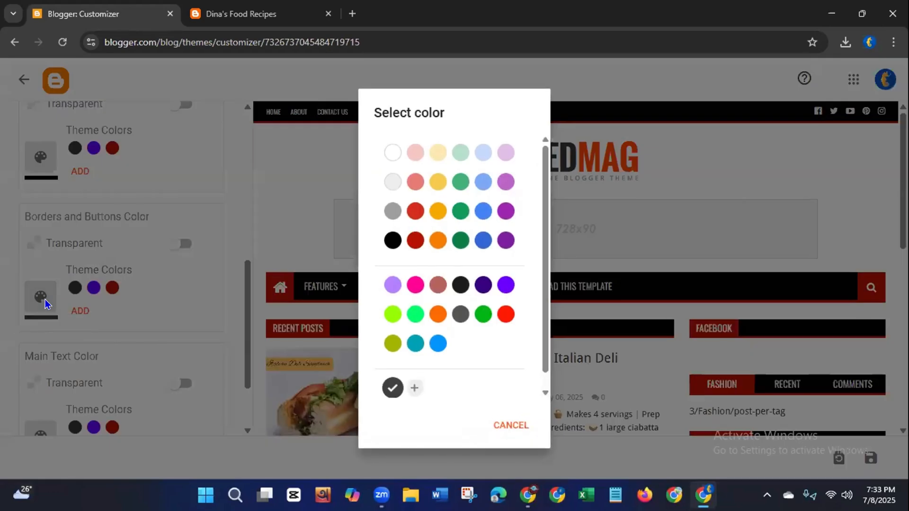
left_click(386, 242)
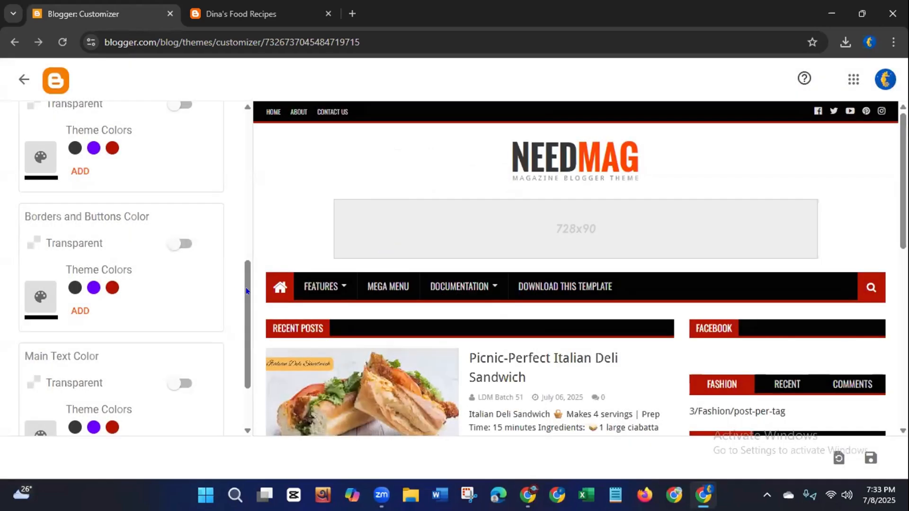
- Set the Main Text Color to dark red in the Main Settings
left_click_drag(247, 289, 247, 350)
left_click(37, 347)
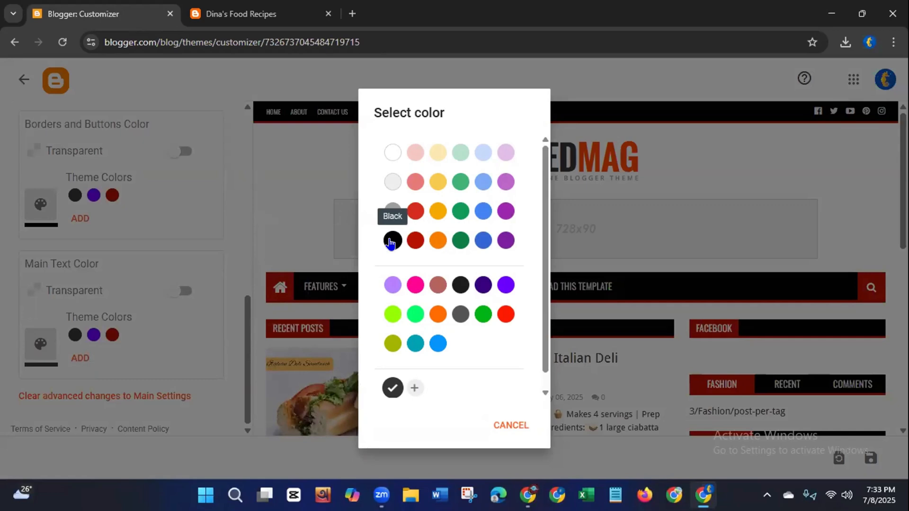
left_click(416, 240)
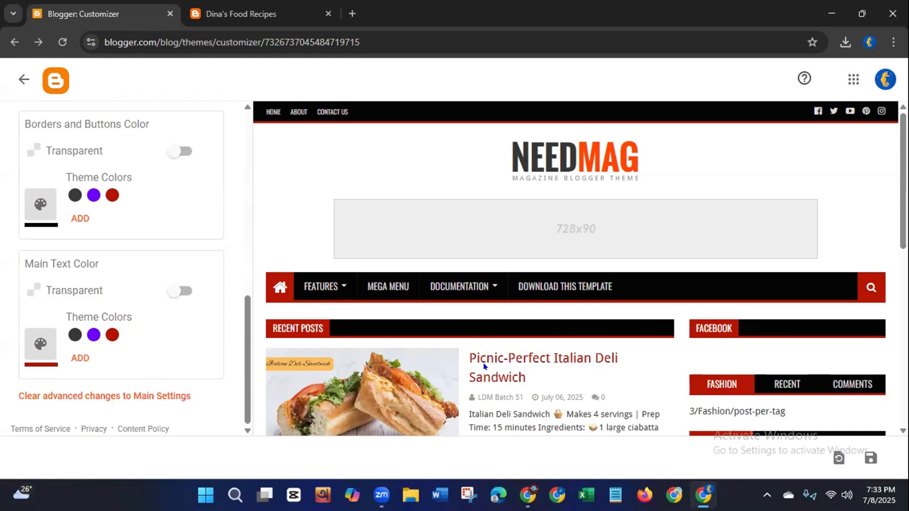
left_click(41, 349)
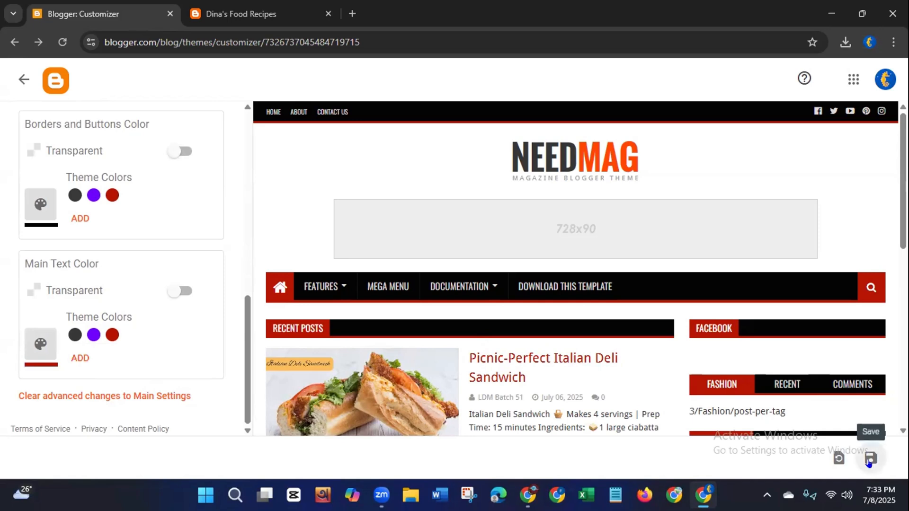
- Save the theme customization and reload the live blog to check its new colors
left_click(870, 460)
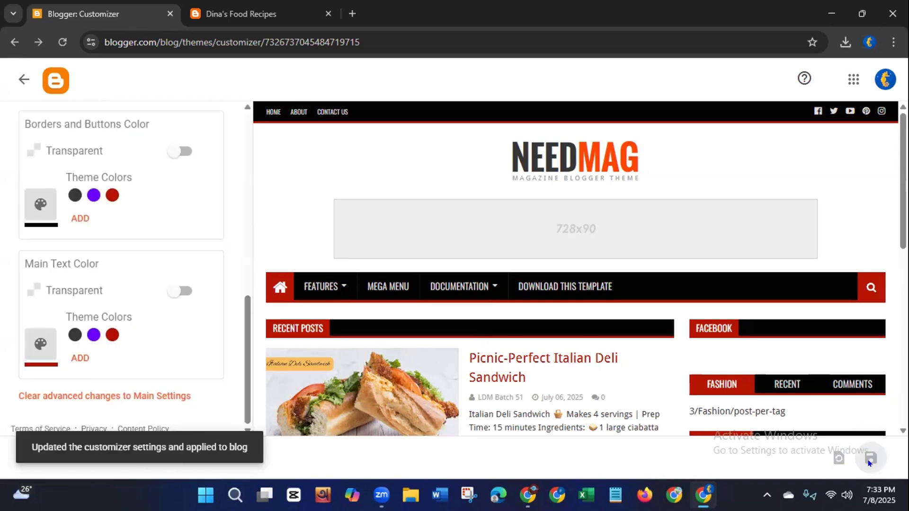
left_click(249, 13)
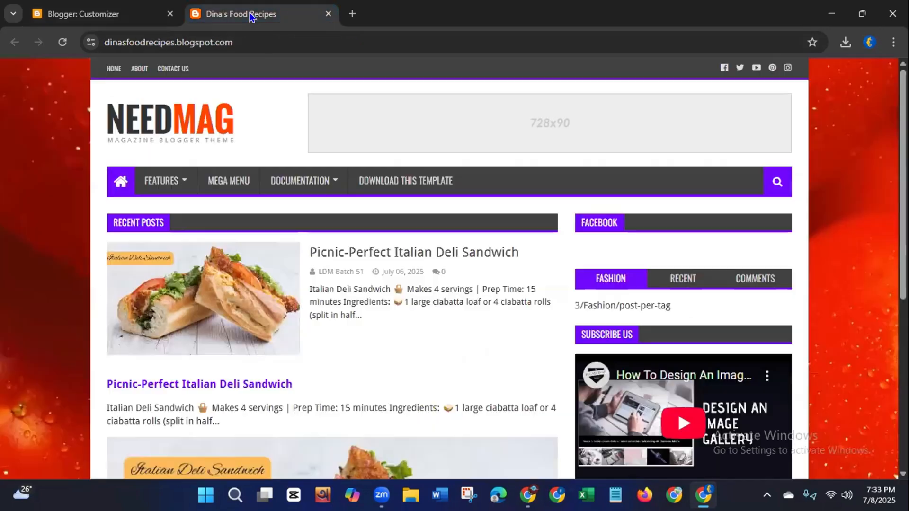
left_click(61, 42)
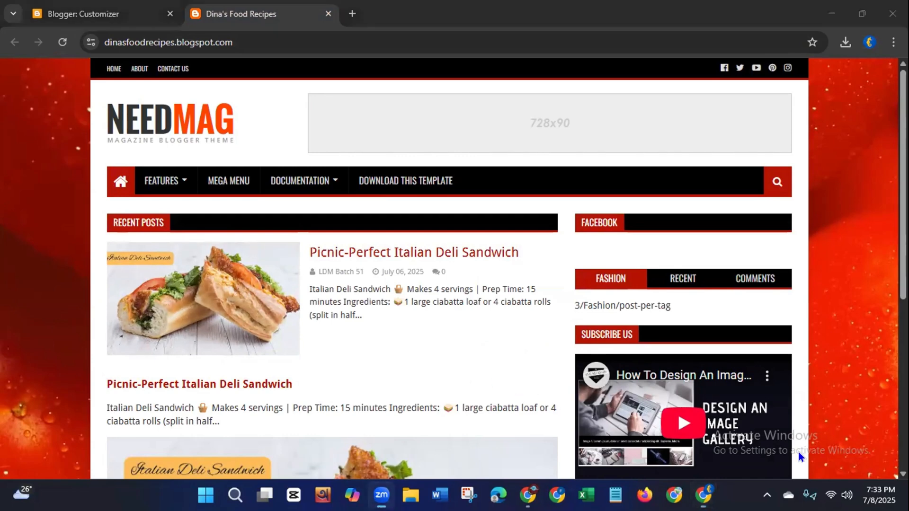
- Return to the customizer, leave it, and open the blog's Layout page
left_click(87, 14)
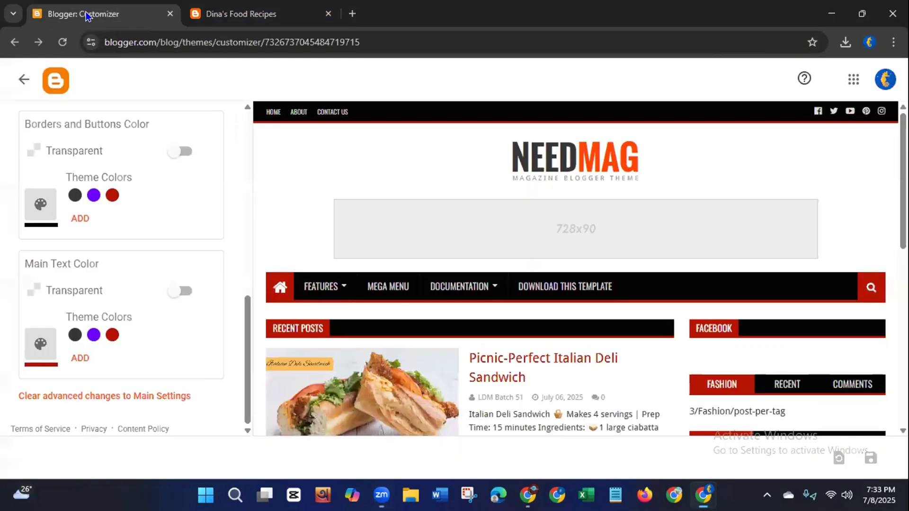
left_click(22, 79)
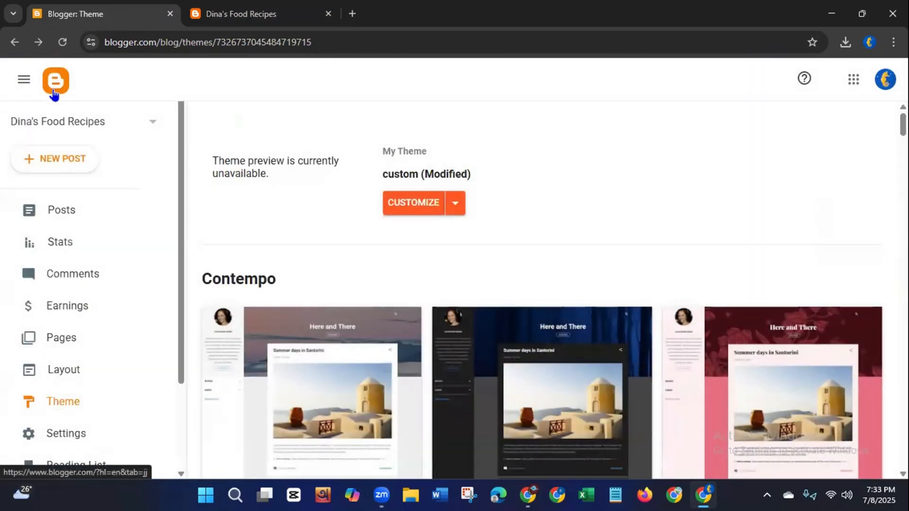
scroll(175, 197, "down", 1)
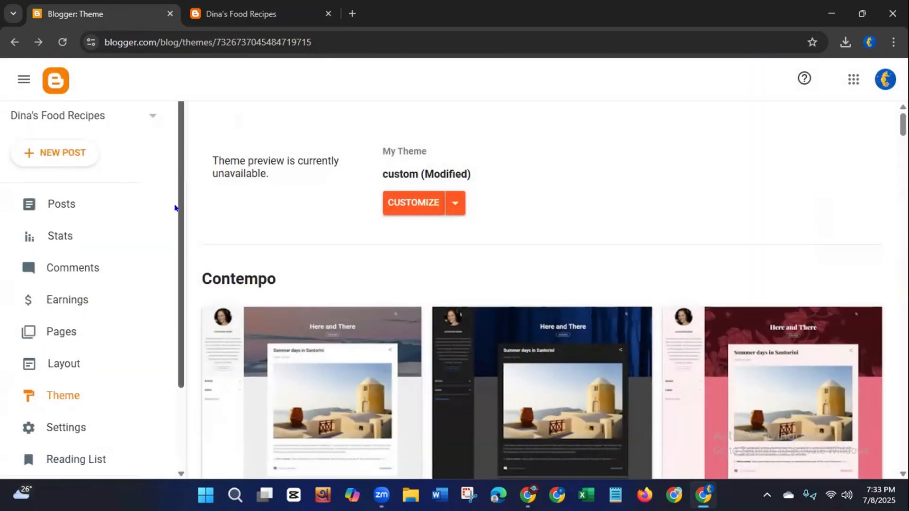
scroll(161, 246, "down", 3)
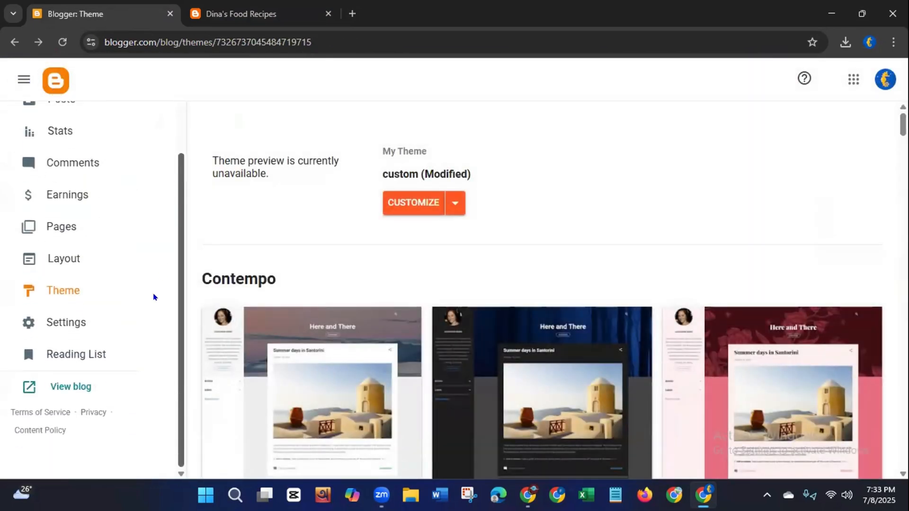
left_click(56, 259)
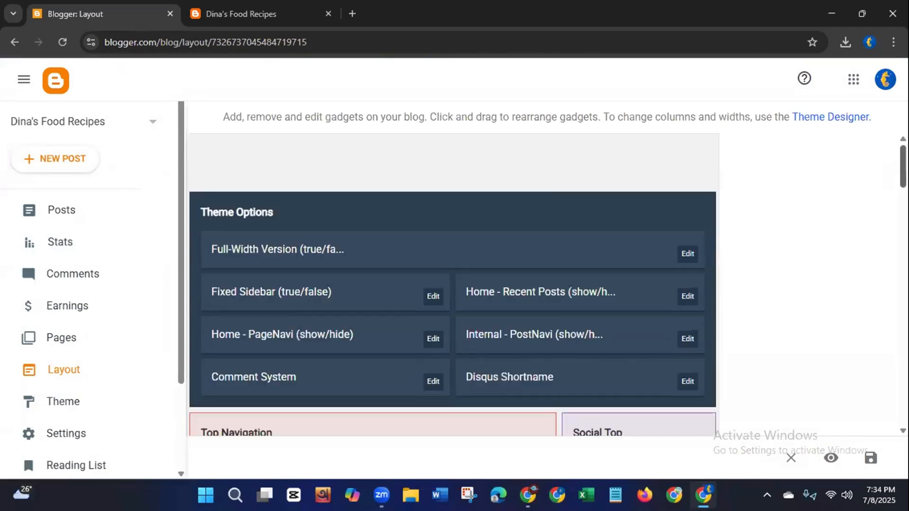
- Examine the Top Navigation menu's link list settings against the links on the live blog, then close the settings without changes
scroll(453, 284, "down", 5)
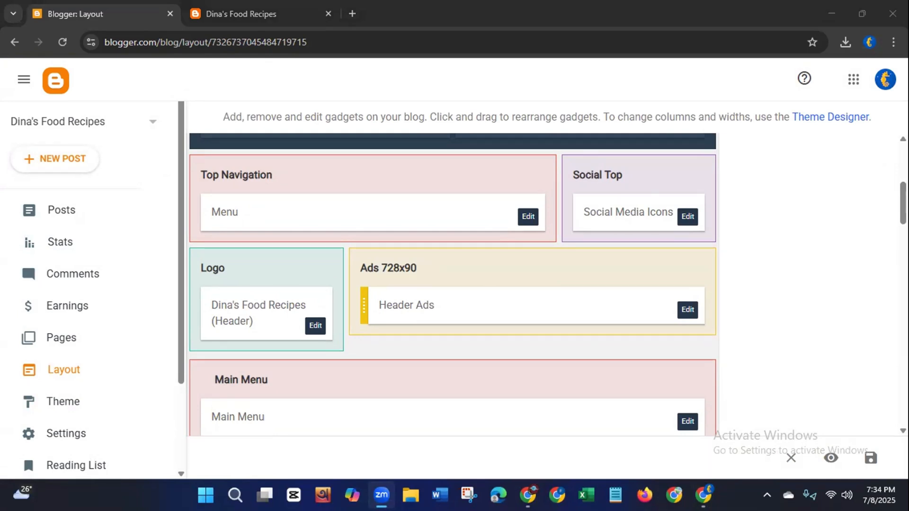
scroll(805, 237, "up", 3)
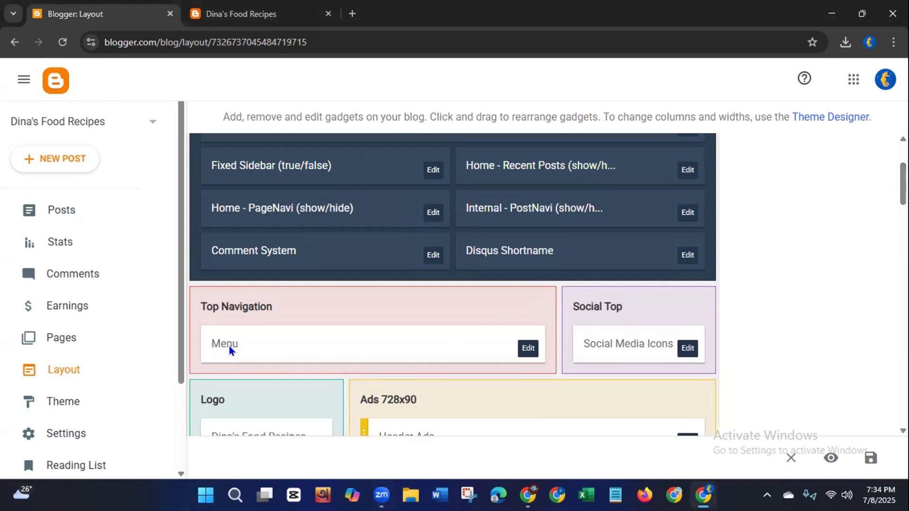
left_click(527, 349)
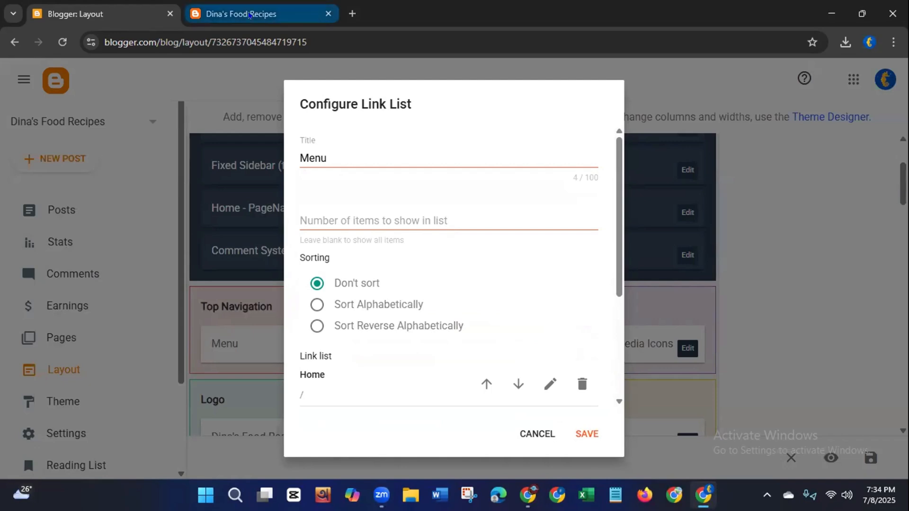
left_click(250, 14)
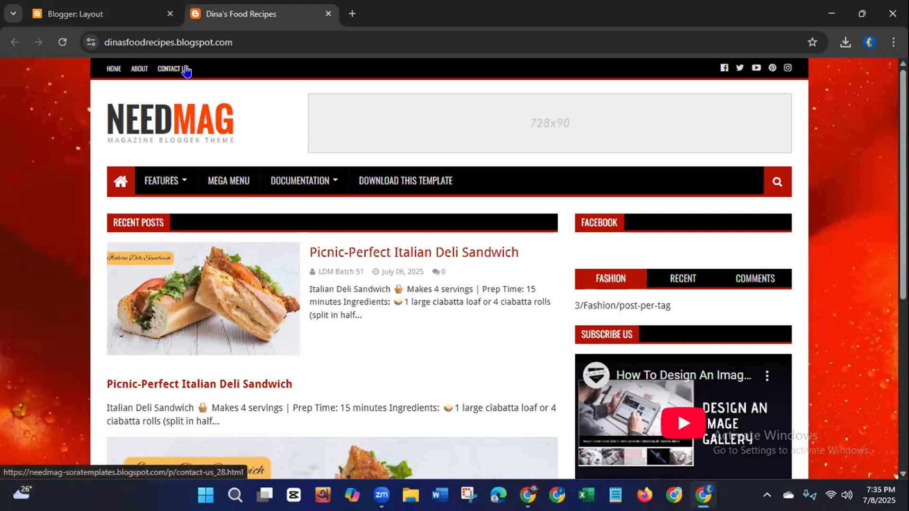
left_click(91, 16)
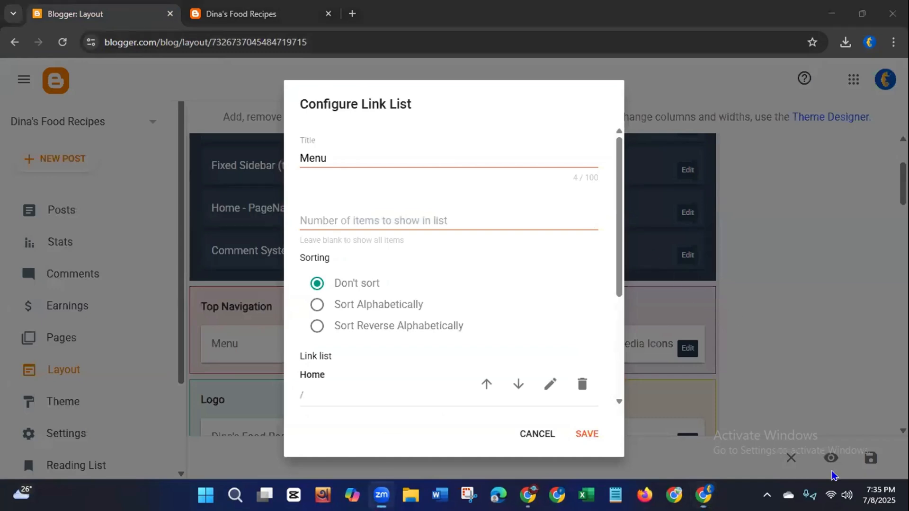
left_click(537, 434)
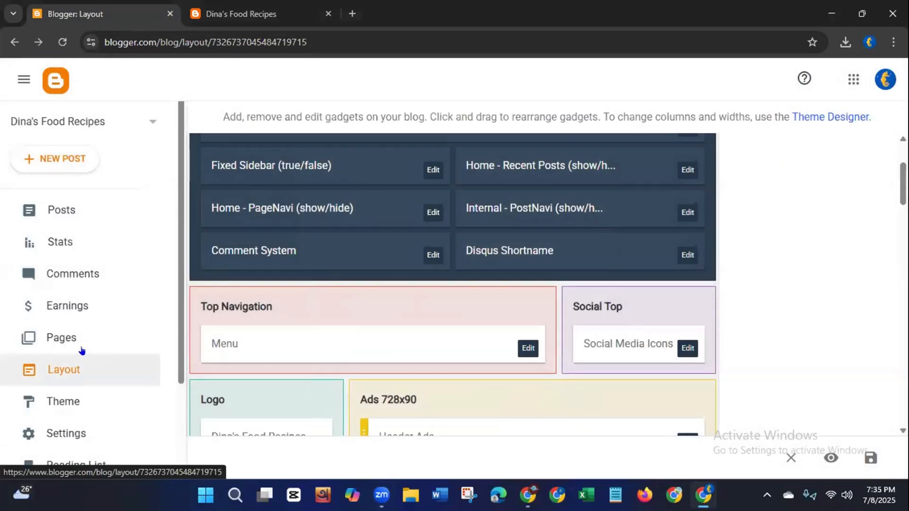
- Create a new blog page and title it "About Us", checking the navigation links on the live blog
left_click(48, 336)
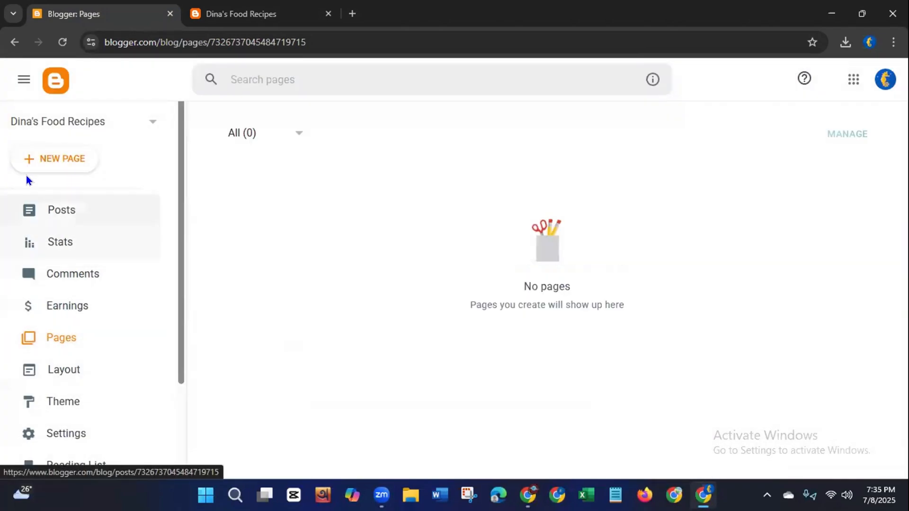
left_click(40, 159)
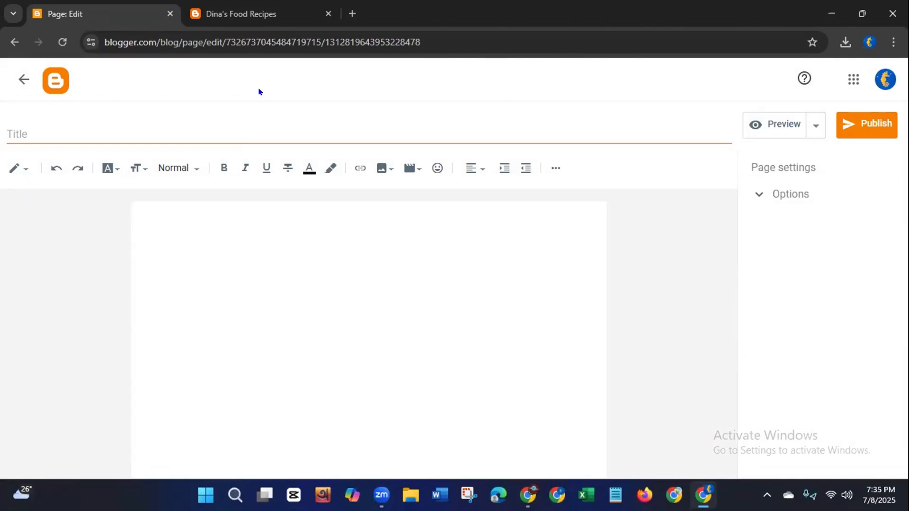
left_click(94, 119)
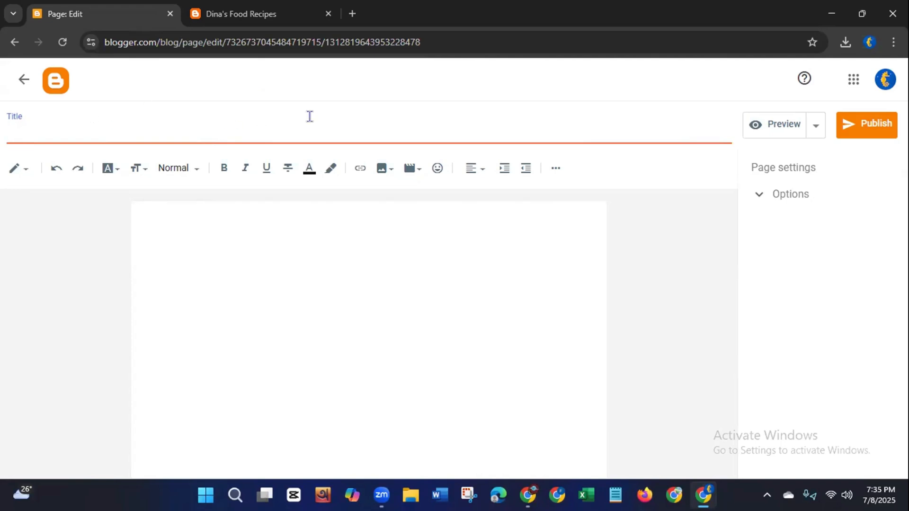
left_click(240, 19)
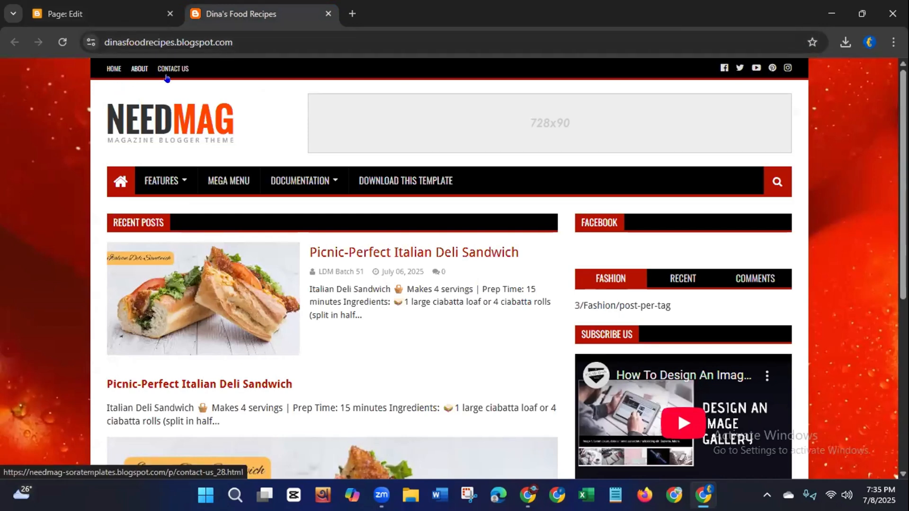
left_click(90, 18)
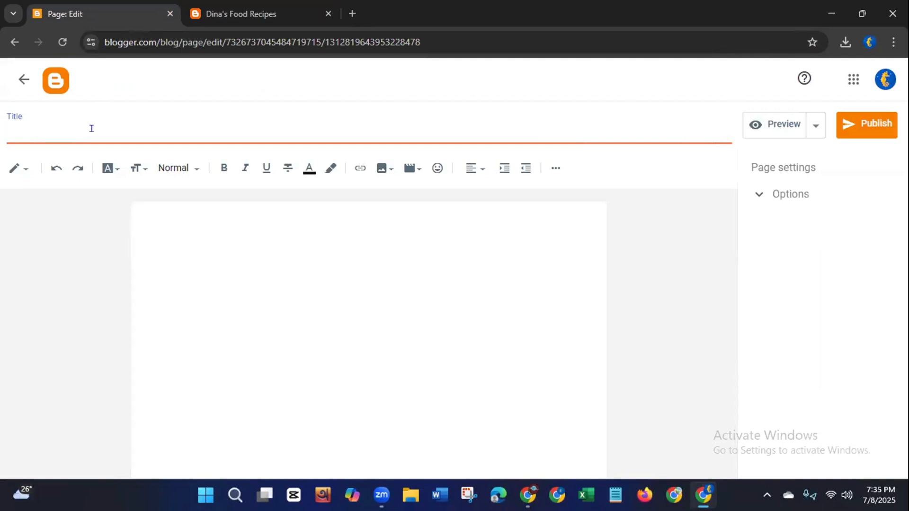
type("About Us")
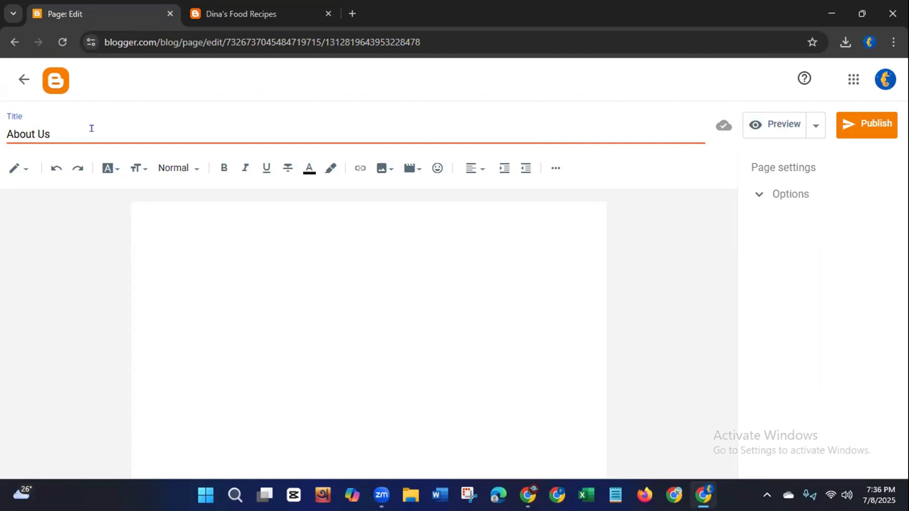
- Write the page's body text: "Dina's Food Recipes is about delicious and authentic food recipes and food reviews."
left_click(198, 222)
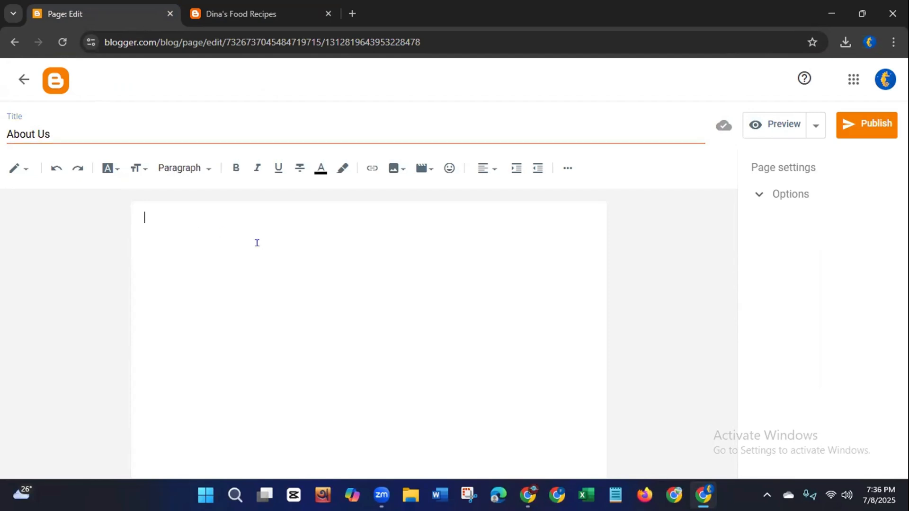
type("Dinas")
key("Left")
type("'")
key("Right")
type("Food Reci")
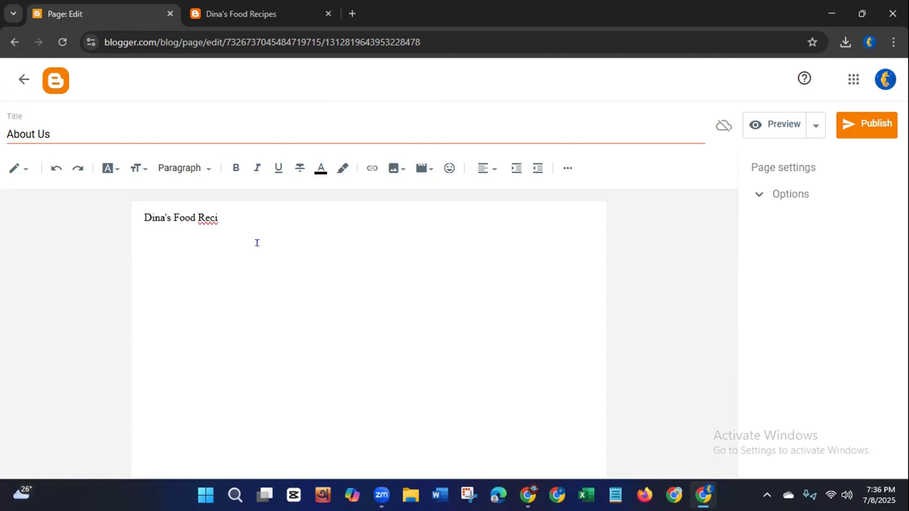
type("pes is about del")
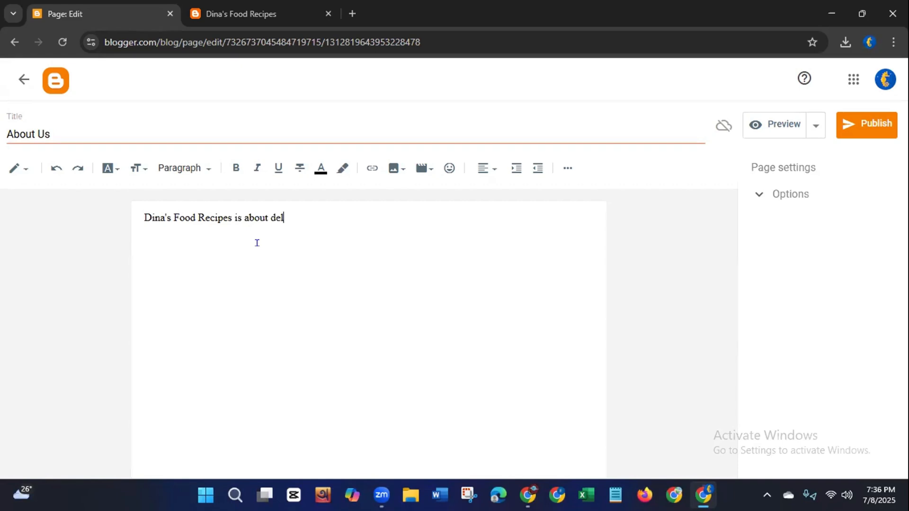
type("icious and authentic")
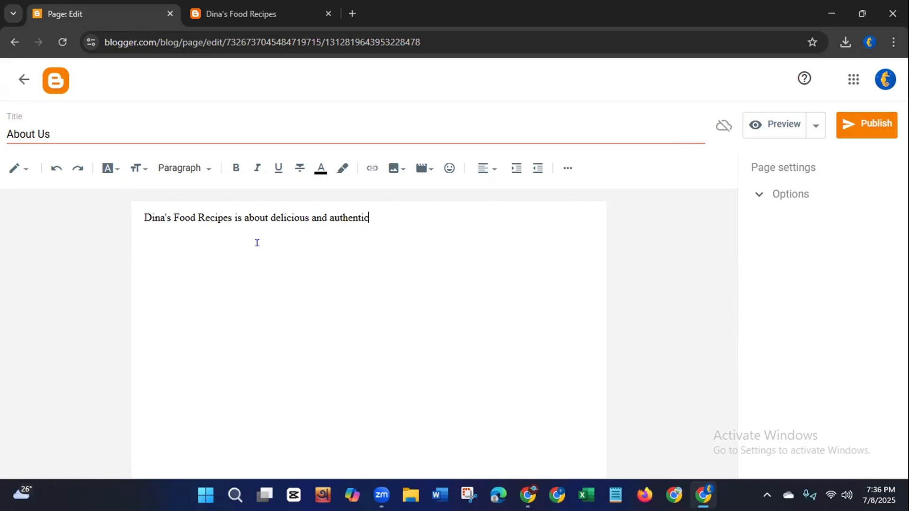
type(" food recipes and food")
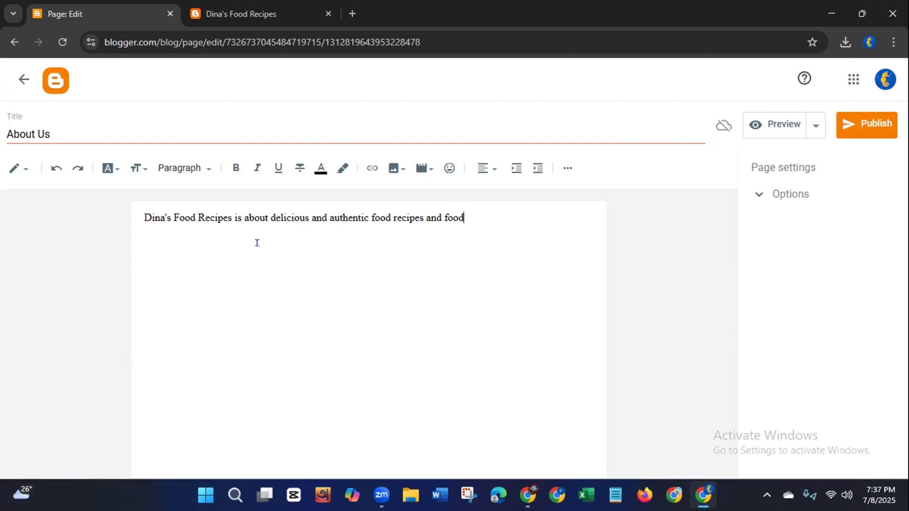
type(" reviews.")
- Format "Dina's Food Recipes" at the start of the page's text as bold, italic and dark red
left_click_drag(223, 214, 133, 219)
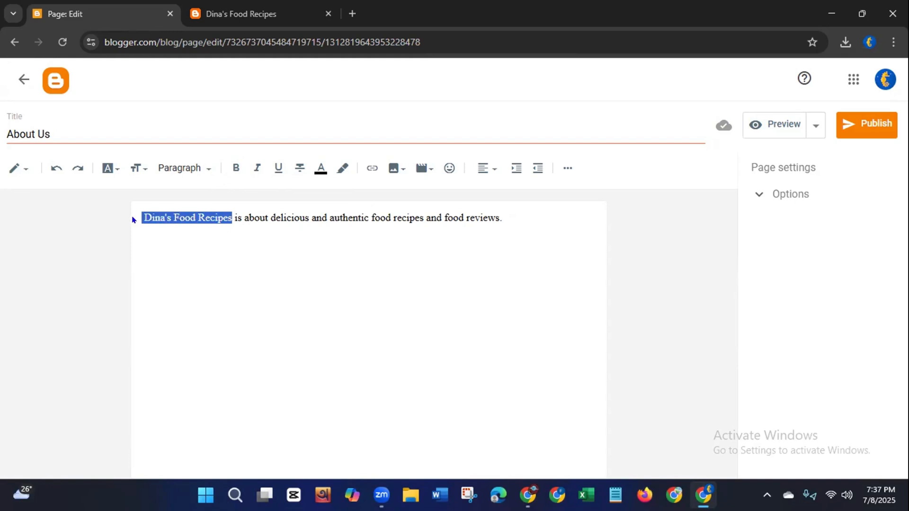
left_click(232, 169)
left_click(252, 169)
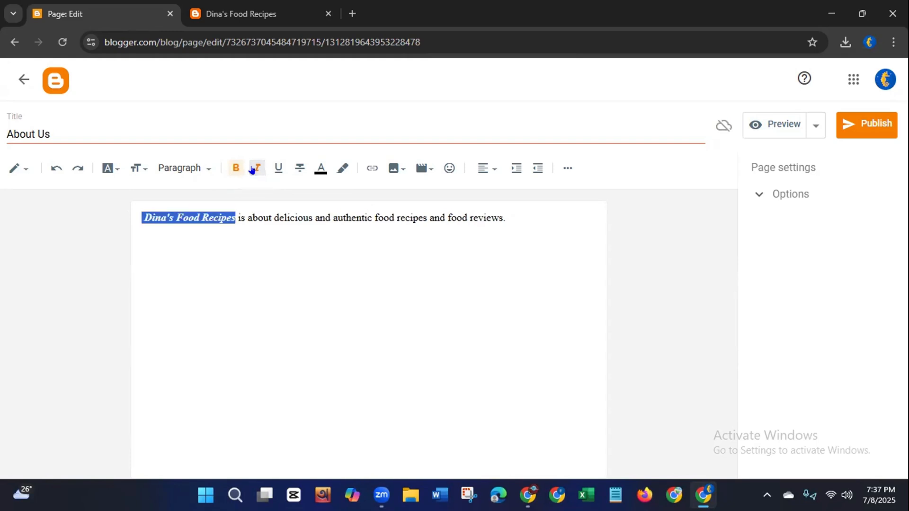
left_click(321, 172)
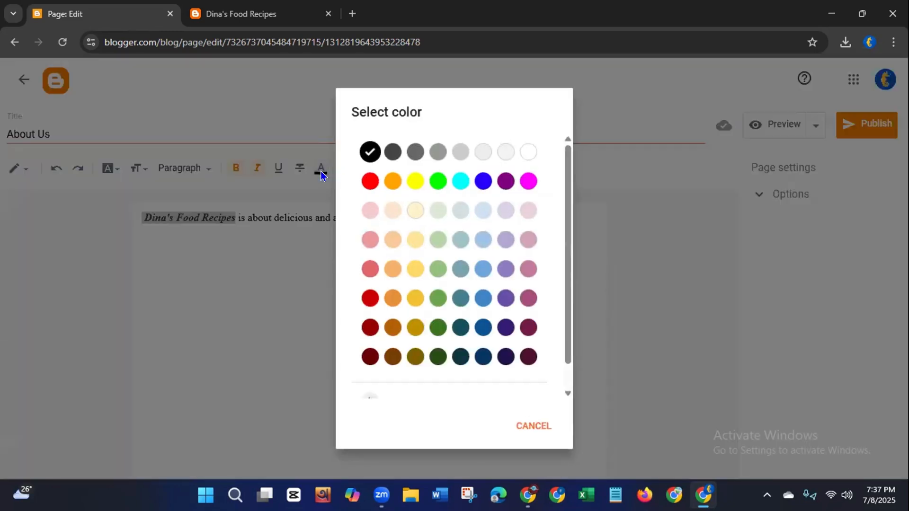
left_click(370, 299)
left_click(373, 267)
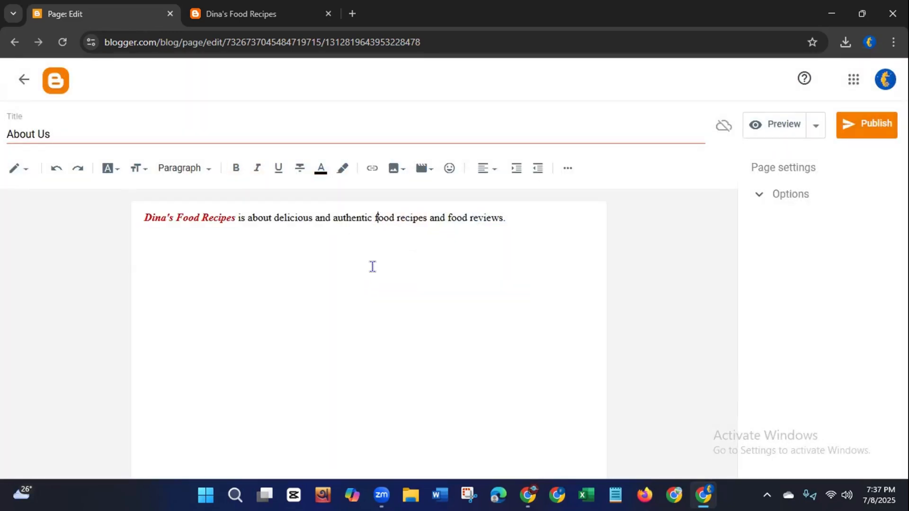
- Set the text size of the page's whole sentence to Large and look through the available fonts without changing the font
left_click_drag(138, 203, 510, 207)
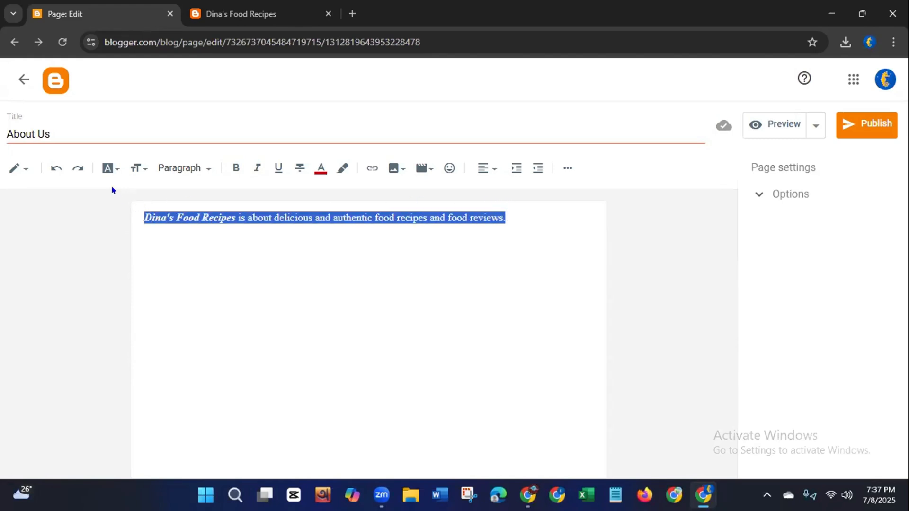
left_click(127, 168)
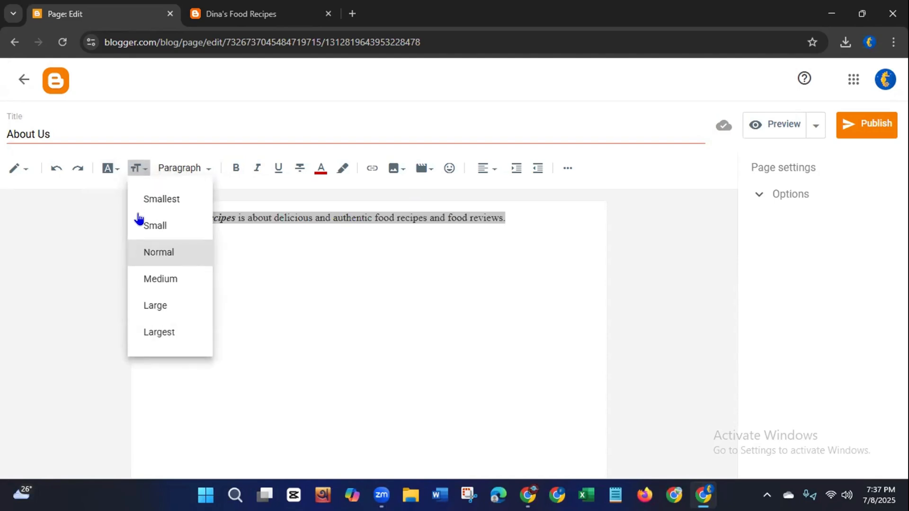
left_click(150, 310)
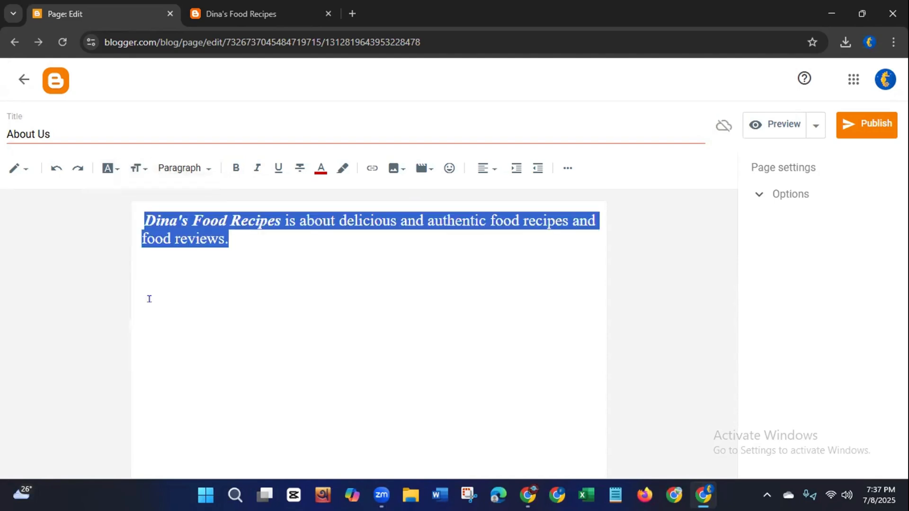
left_click(263, 330)
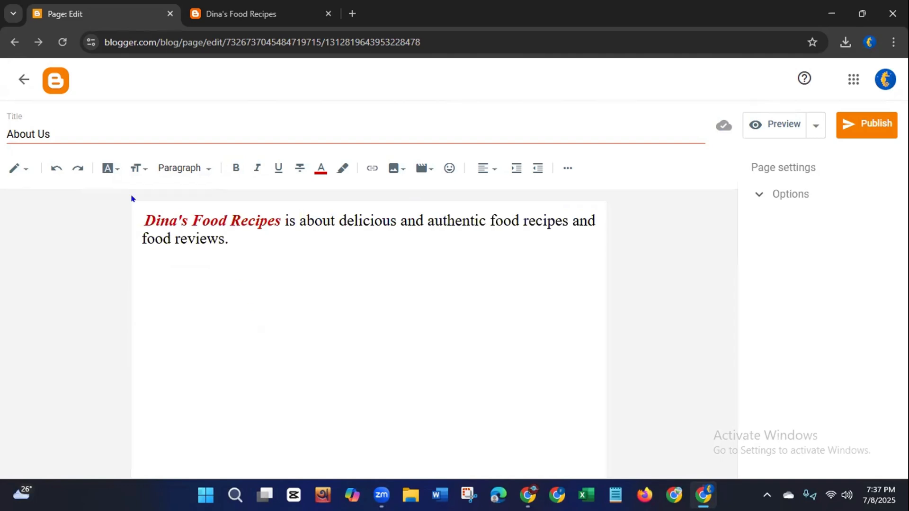
left_click(112, 175)
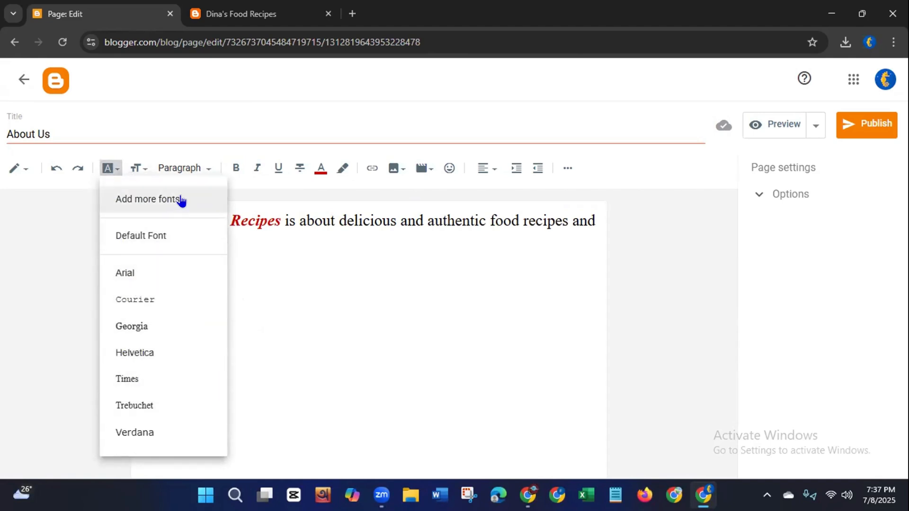
left_click(319, 363)
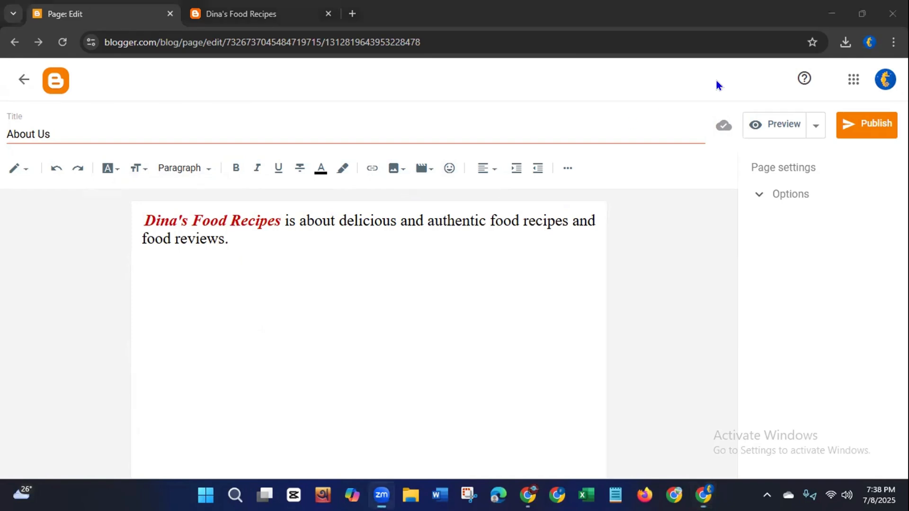
left_click(353, 14)
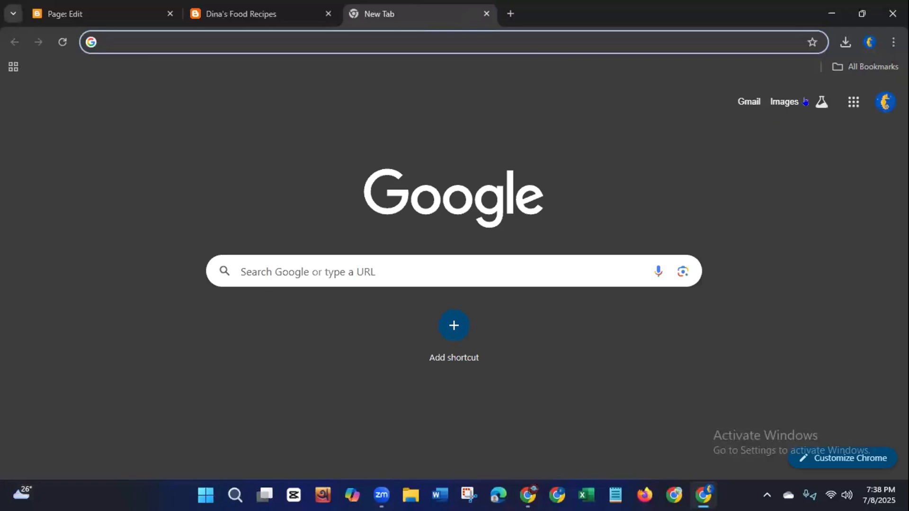
left_click(836, 68)
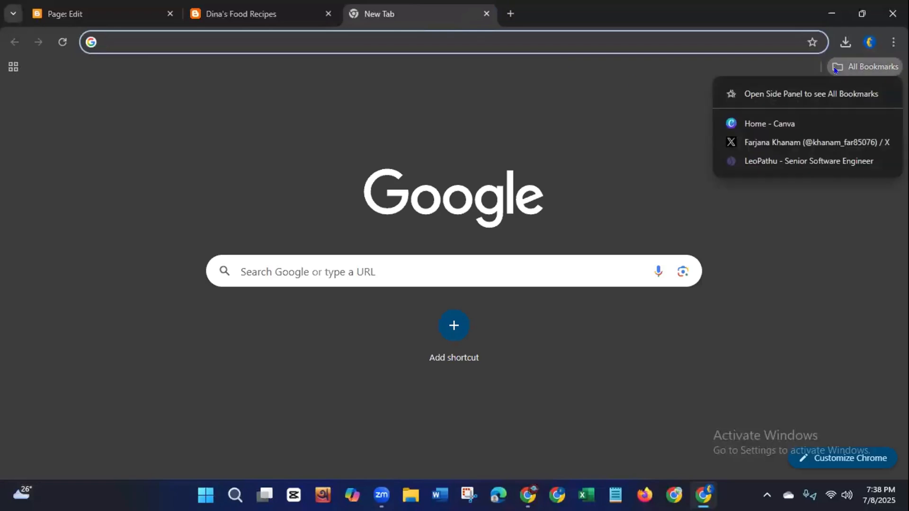
left_click(761, 123)
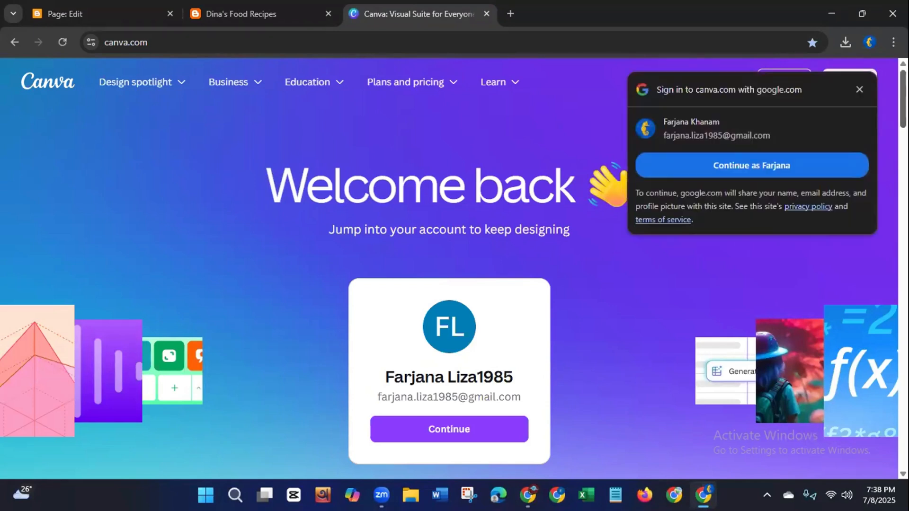
left_click(859, 89)
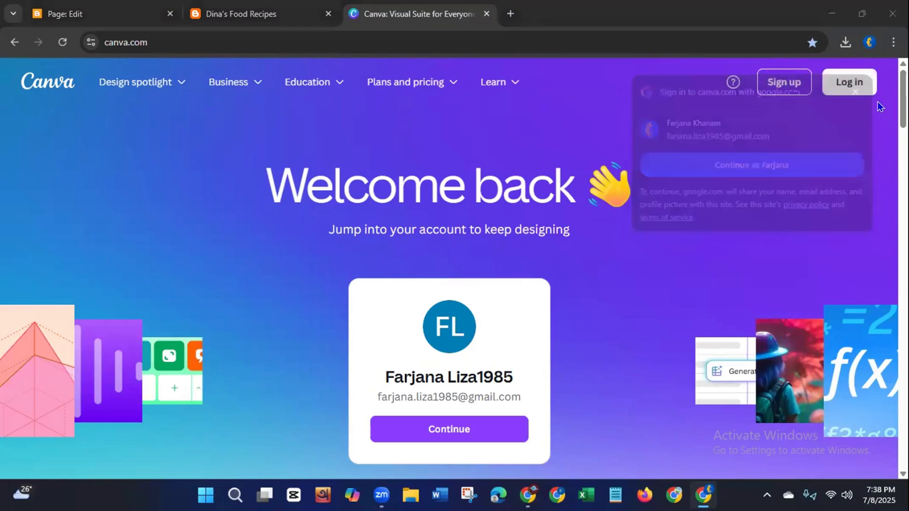
scroll(449, 269, "down", 5)
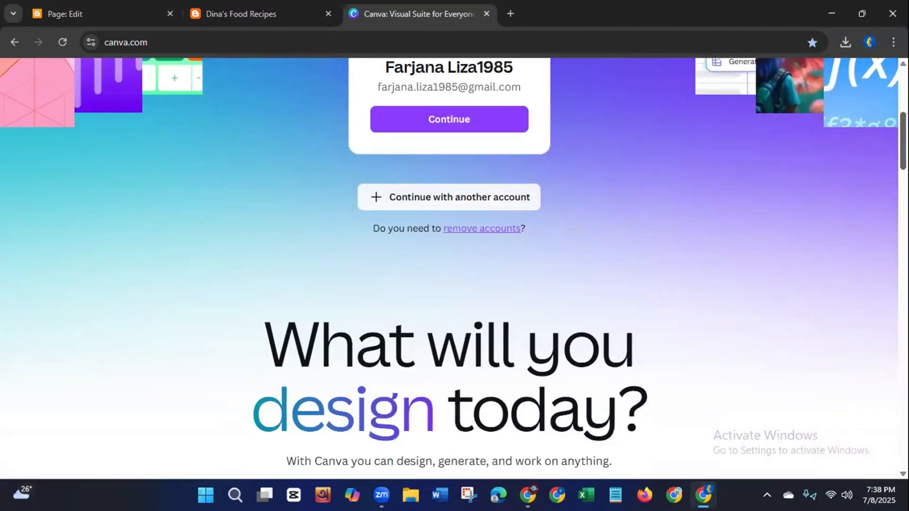
scroll(449, 255, "up", 1)
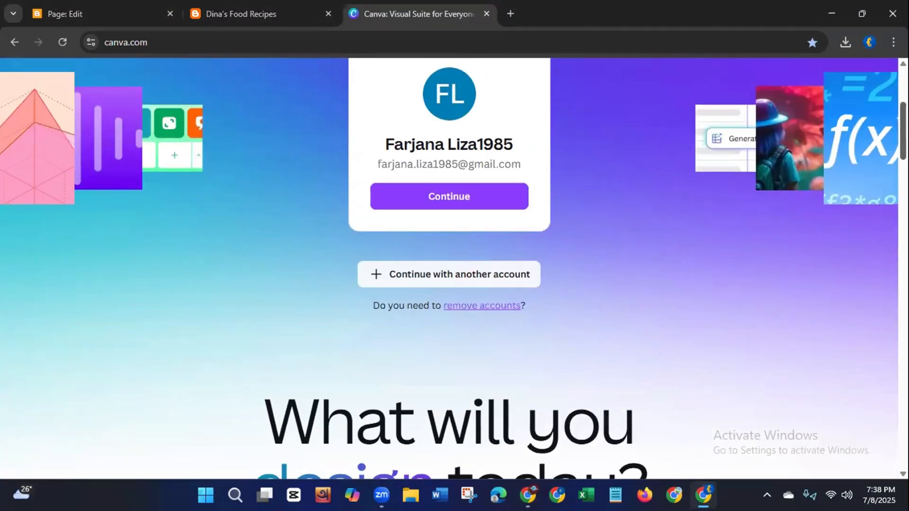
scroll(449, 269, "up", 3)
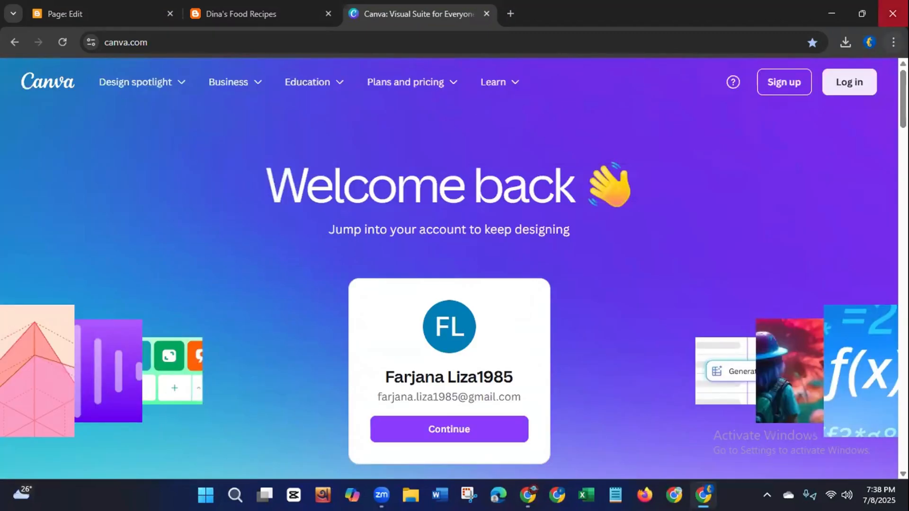
left_click(486, 14)
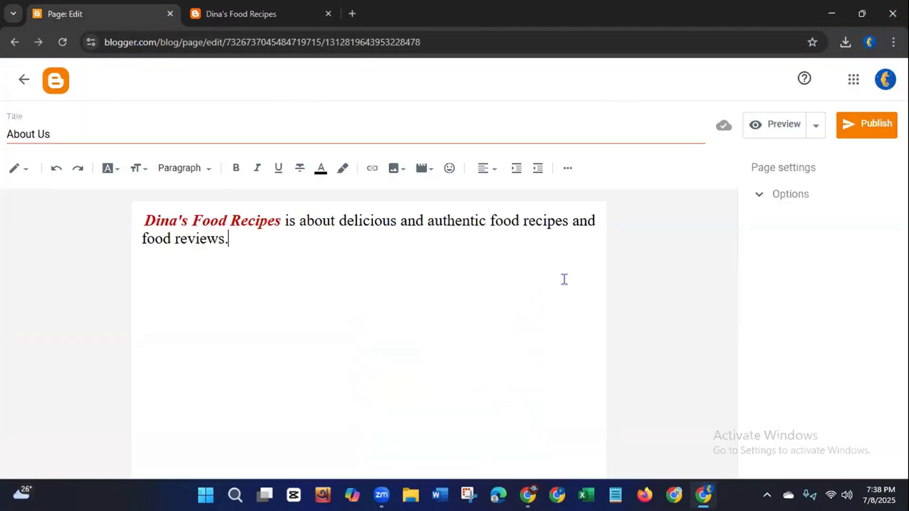
- Switch to the other Chrome profile's window and open the bookmarked Canva home page
left_click(557, 496)
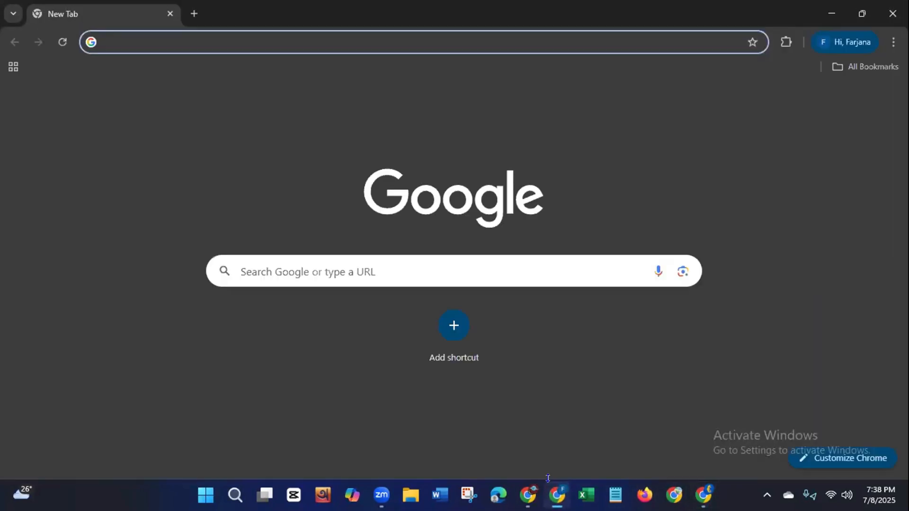
left_click(836, 67)
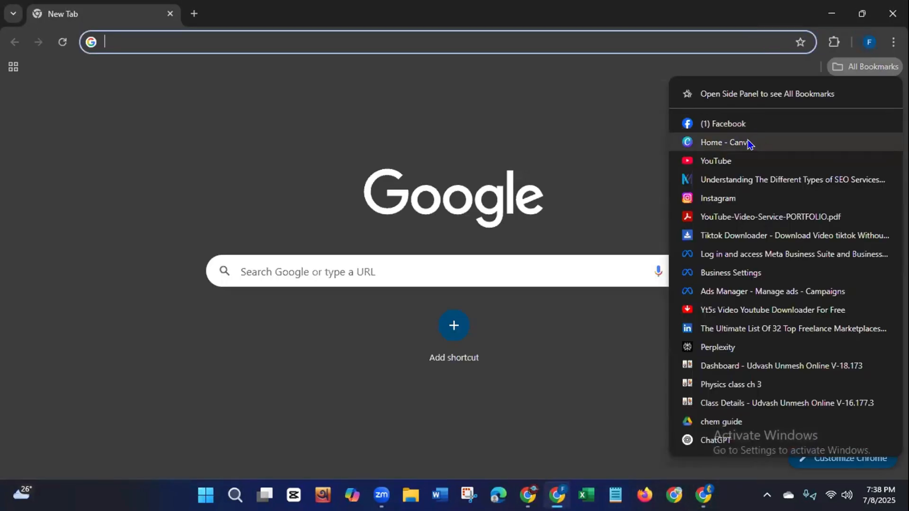
left_click(750, 140)
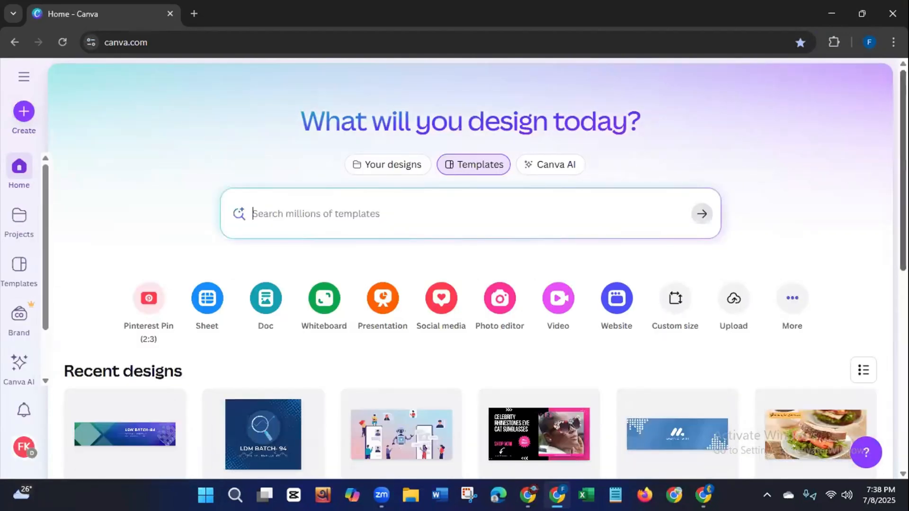
scroll(471, 270, "down", 2)
scroll(471, 270, "up", 1)
scroll(788, 166, "up", 2)
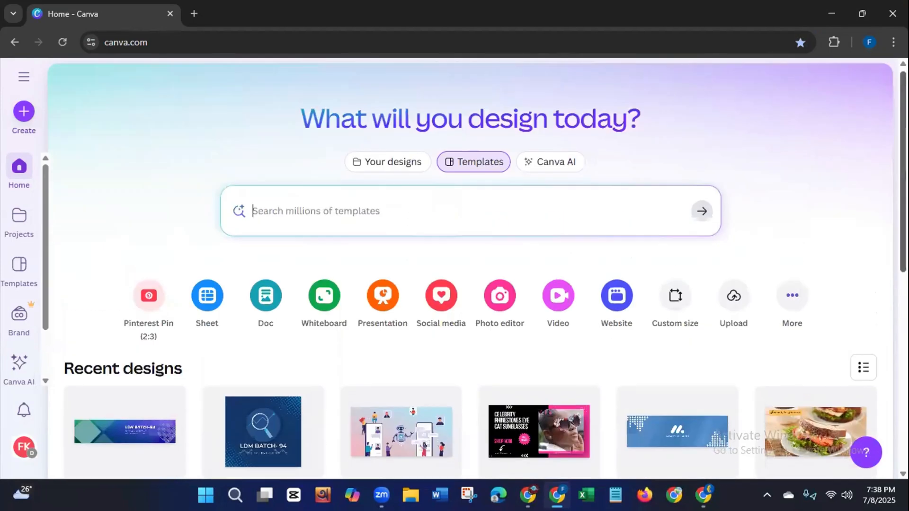
- Search the new design types for "facebook" and create a blank Facebook Post (Landscape) design
left_click(16, 122)
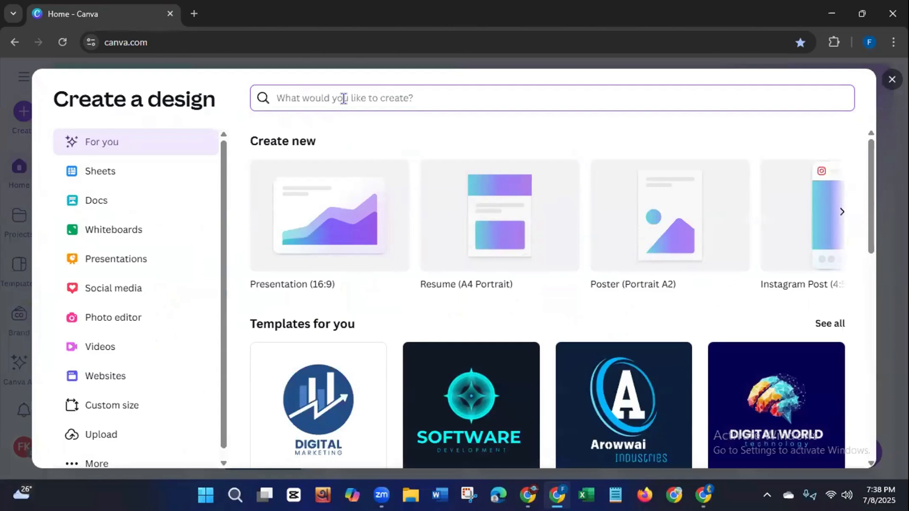
type("fac")
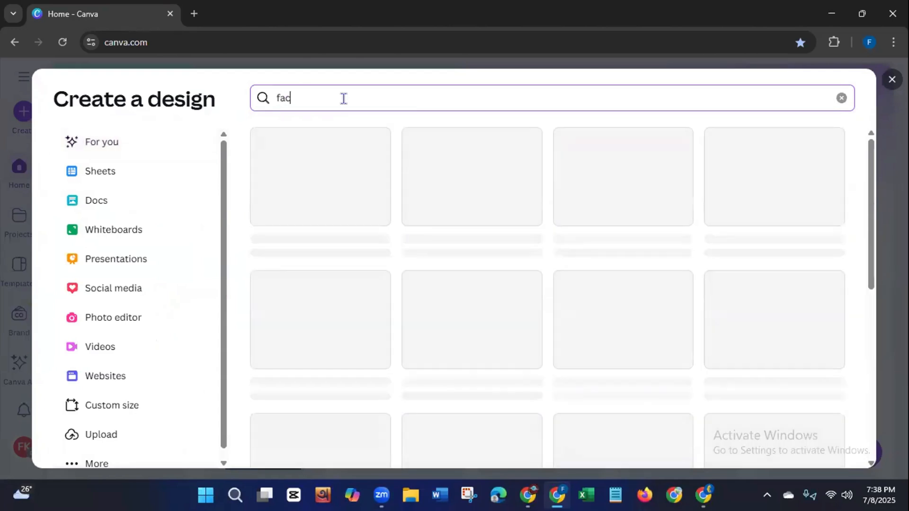
type("ebook")
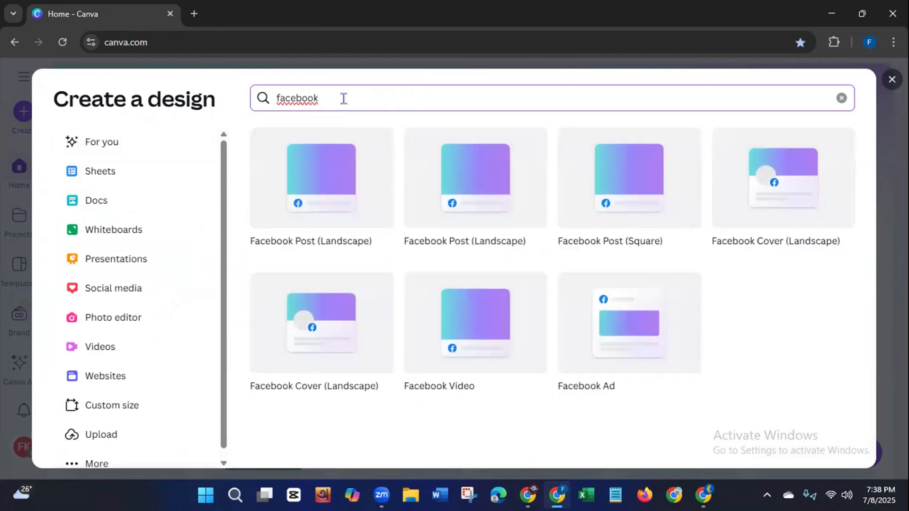
left_click(468, 219)
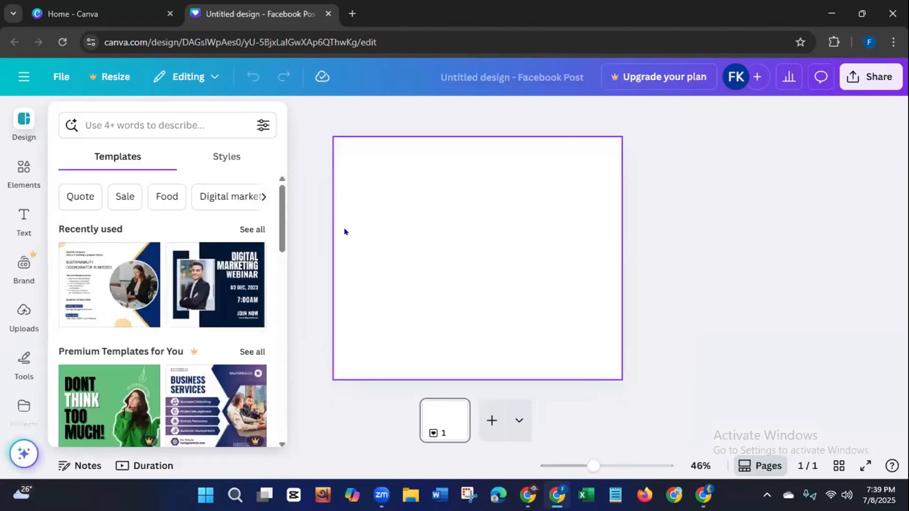
- Search the elements for "food recipes" and look through the matching photos
left_click(21, 173)
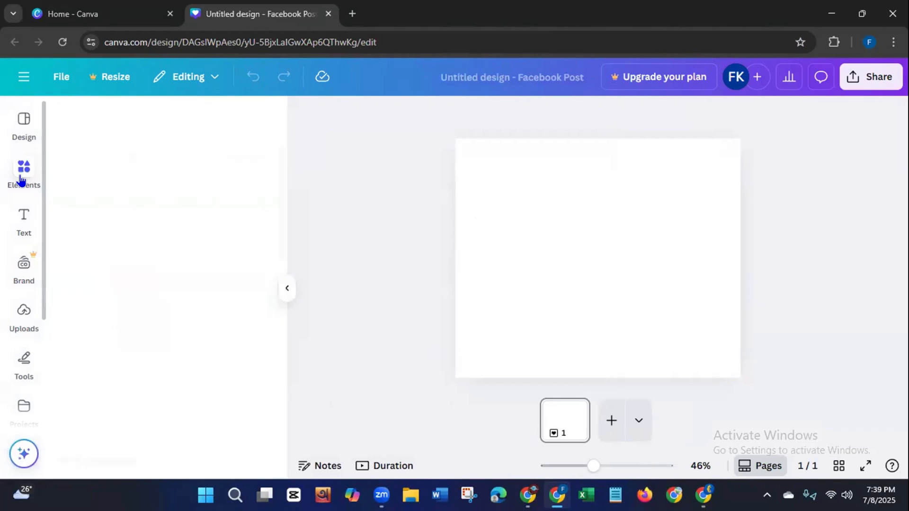
left_click(122, 110)
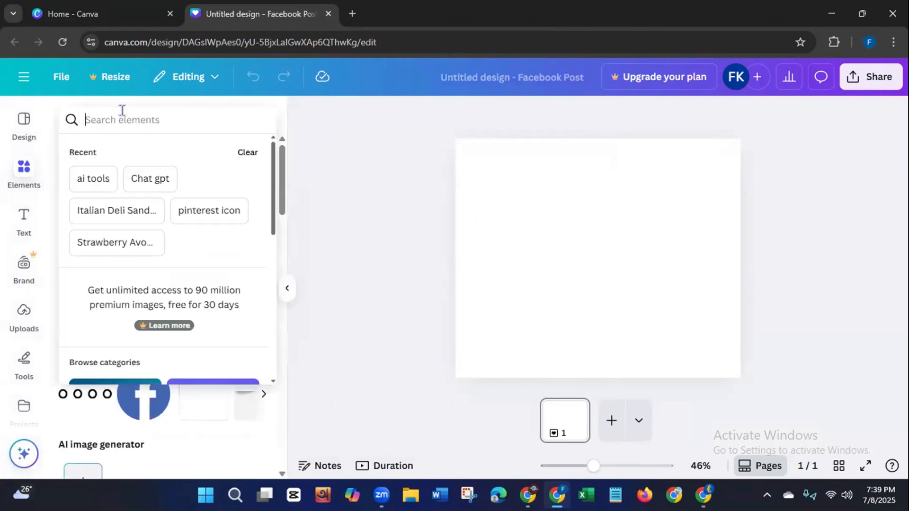
type("food")
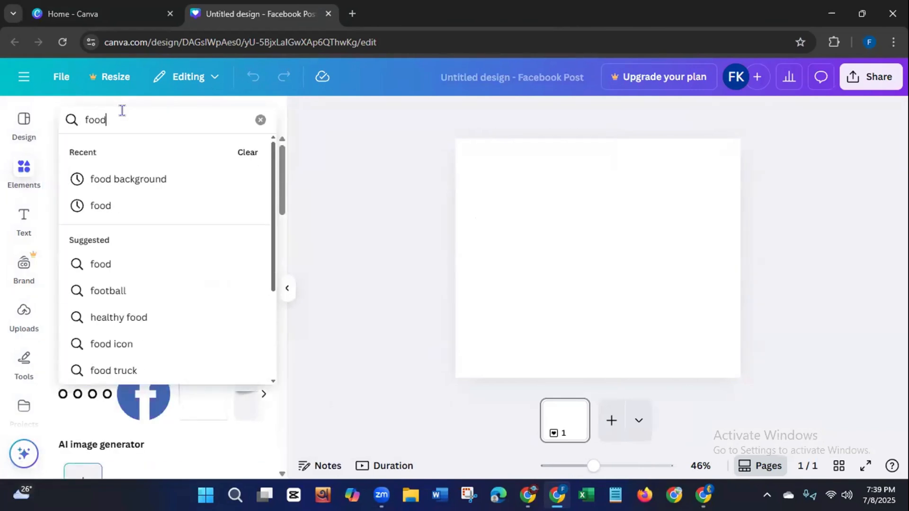
type(" reci")
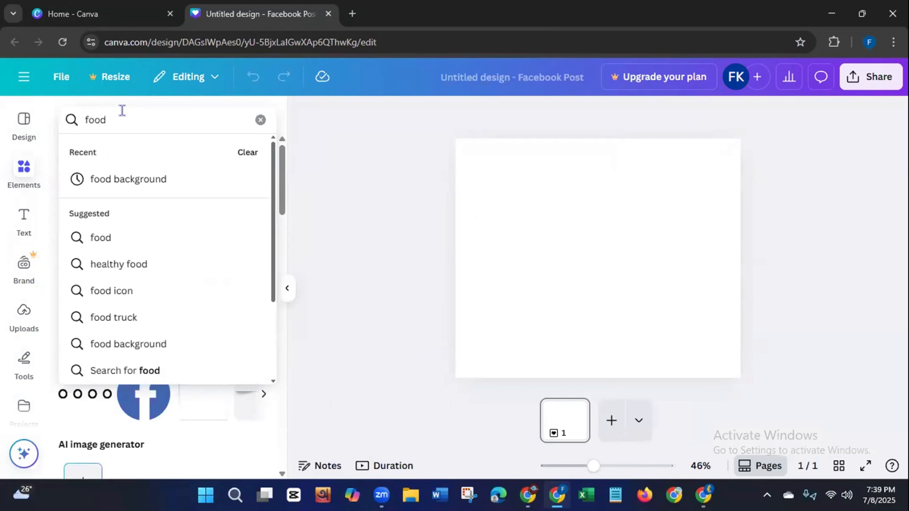
type("pes")
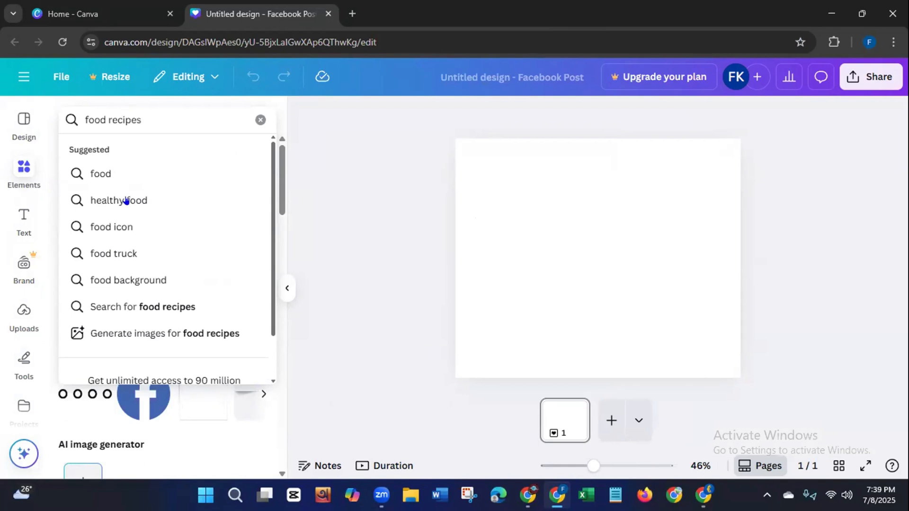
left_click(134, 306)
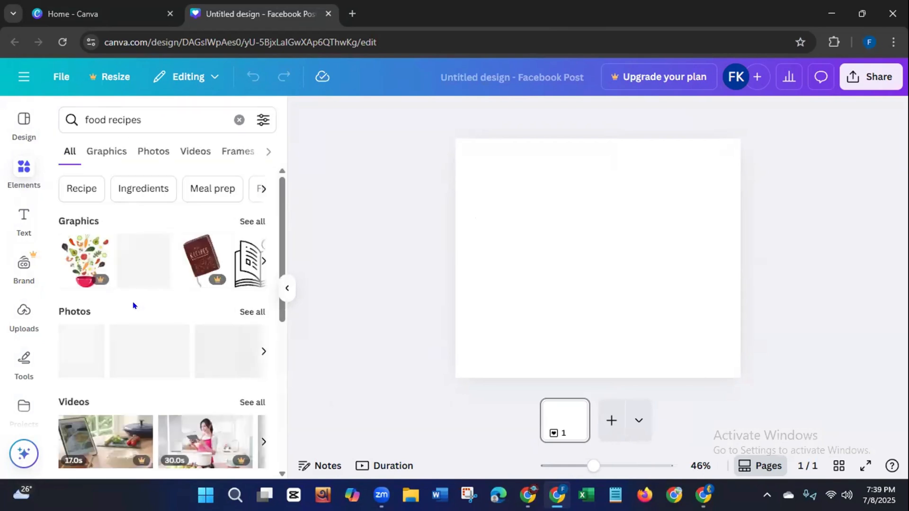
left_click(253, 312)
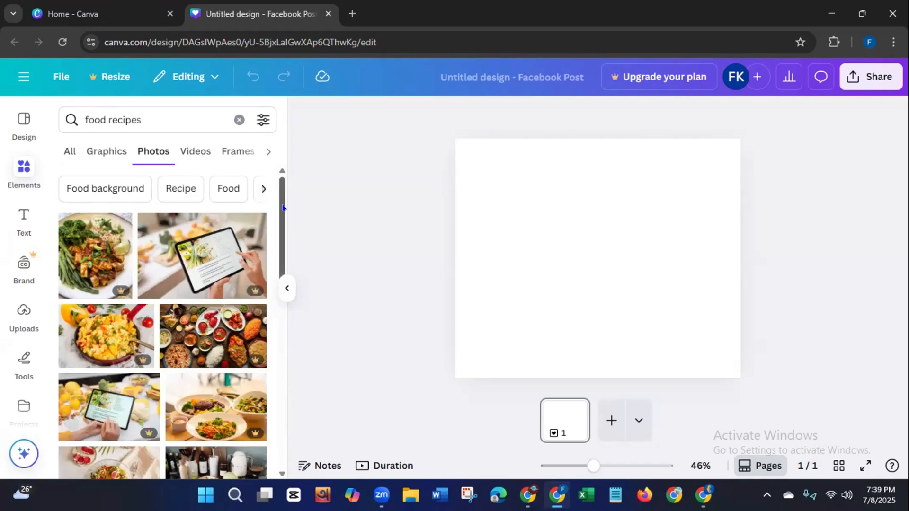
left_click_drag(281, 209, 282, 274)
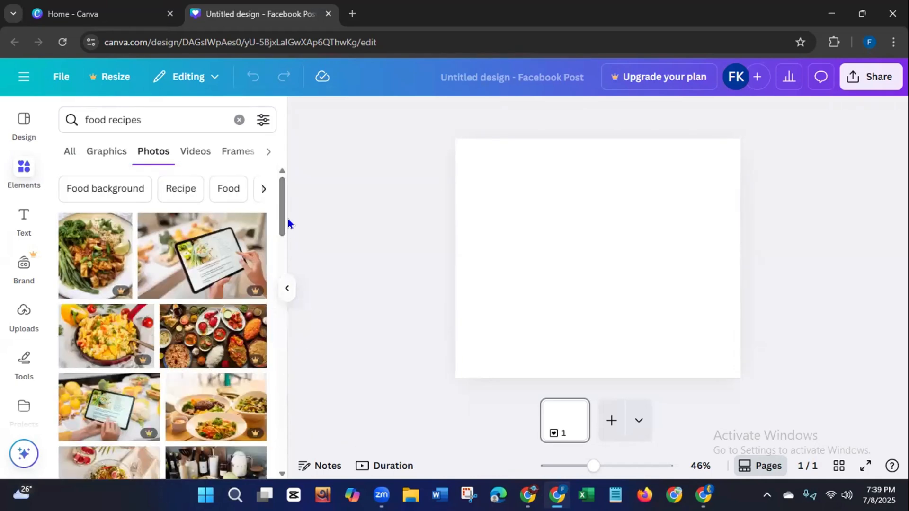
left_click_drag(282, 217, 300, 395)
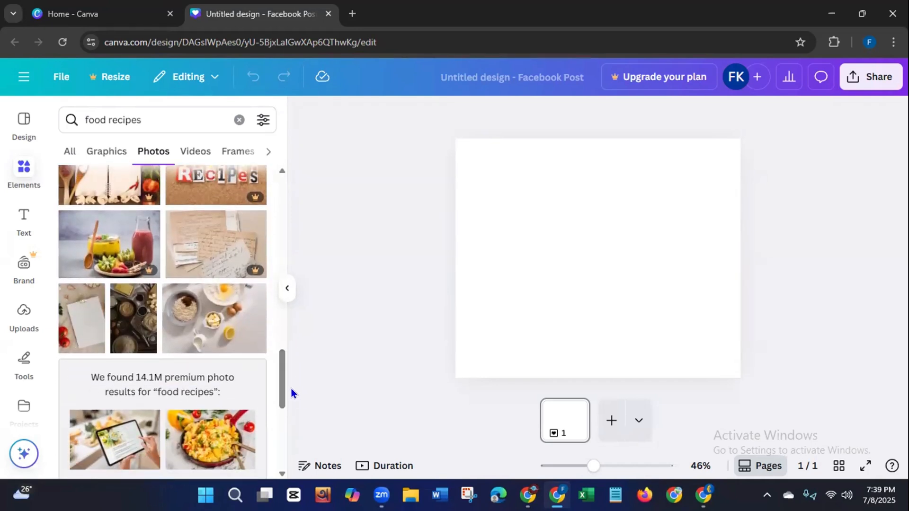
left_click_drag(282, 379, 281, 416)
left_click_drag(280, 369, 280, 209)
- Close the blank Facebook Post design and the Create a design dialog to return to the home page
left_click(75, 14)
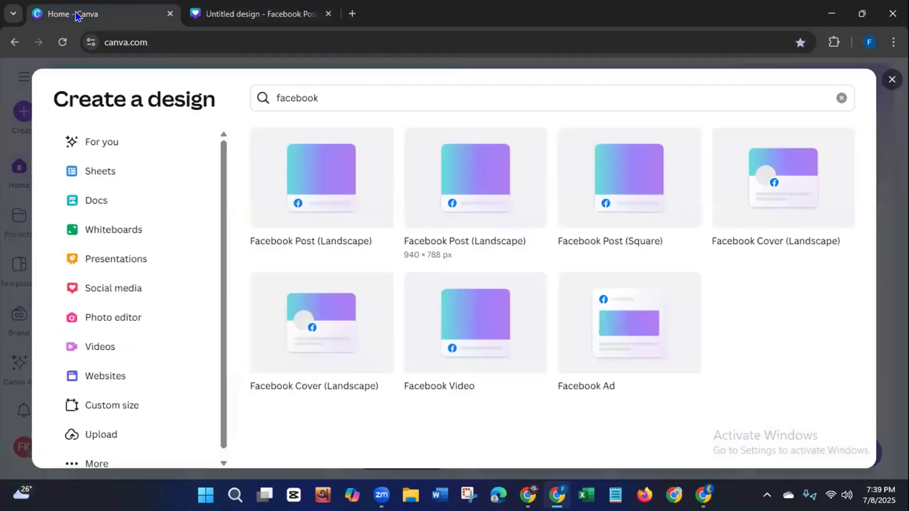
left_click(328, 14)
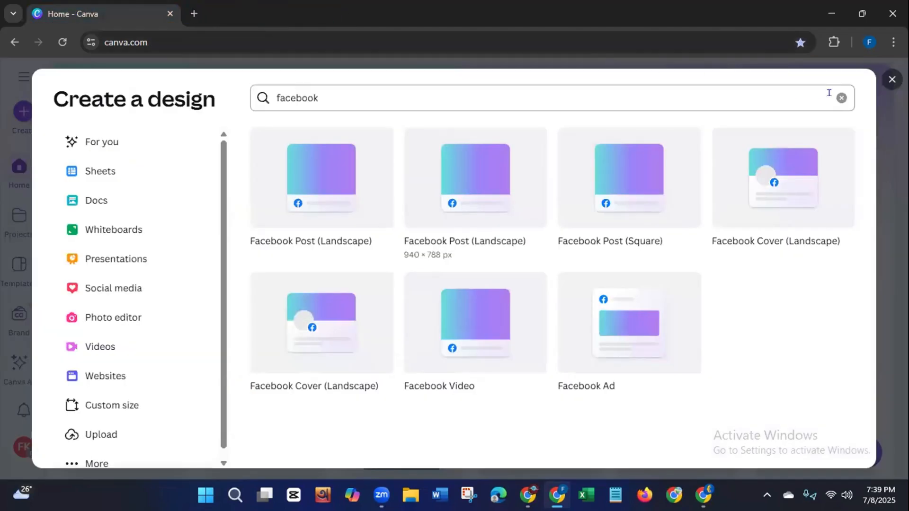
left_click(892, 79)
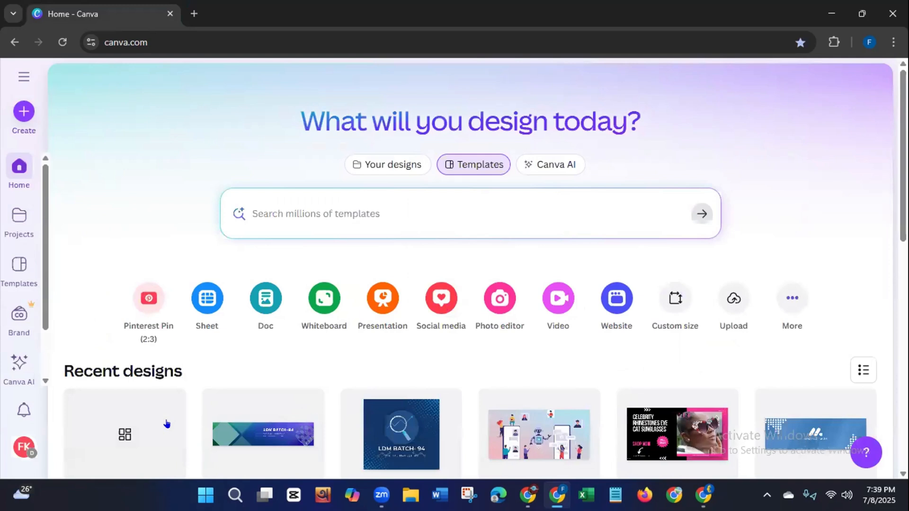
- Switch the account from the current team to the Class-plan team at the end of the team list
left_click(20, 446)
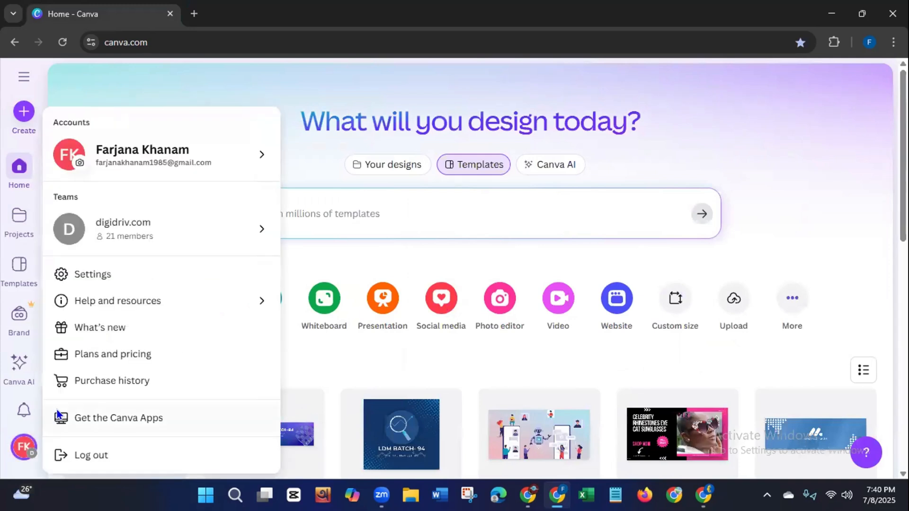
left_click(254, 229)
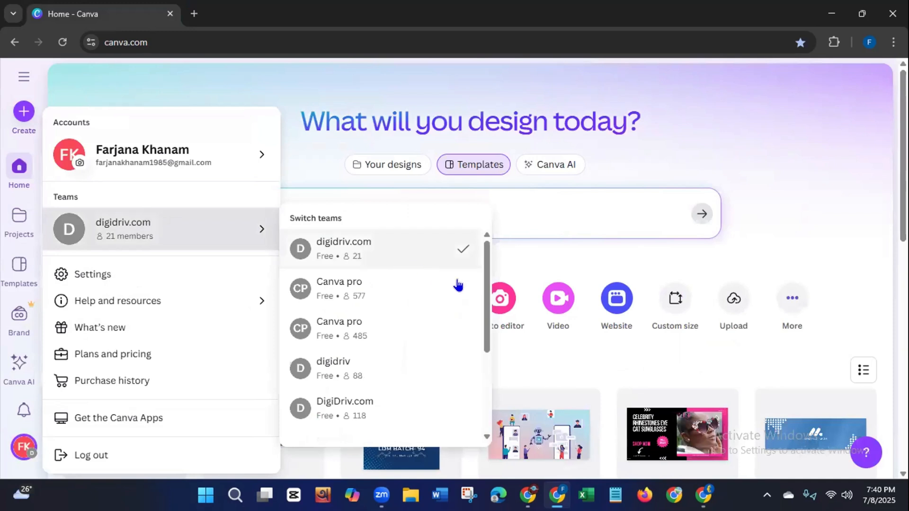
scroll(393, 350, "down", 3)
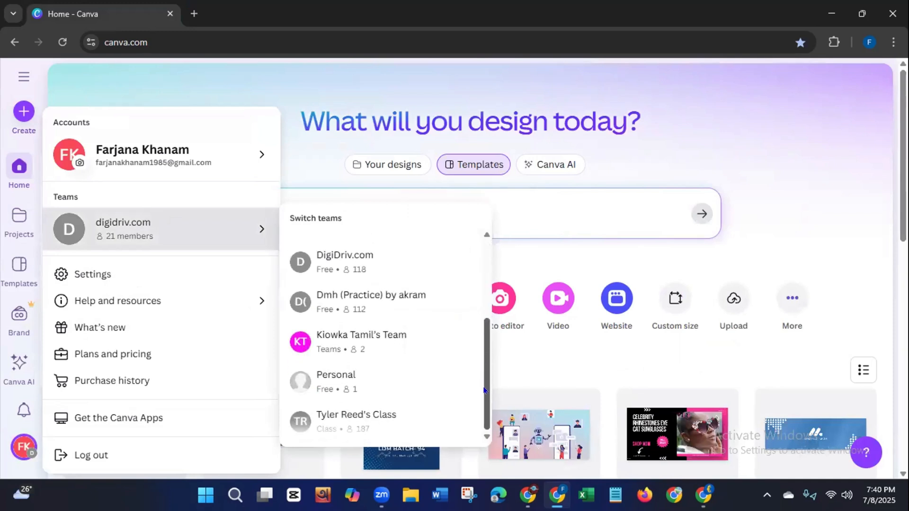
left_click(348, 419)
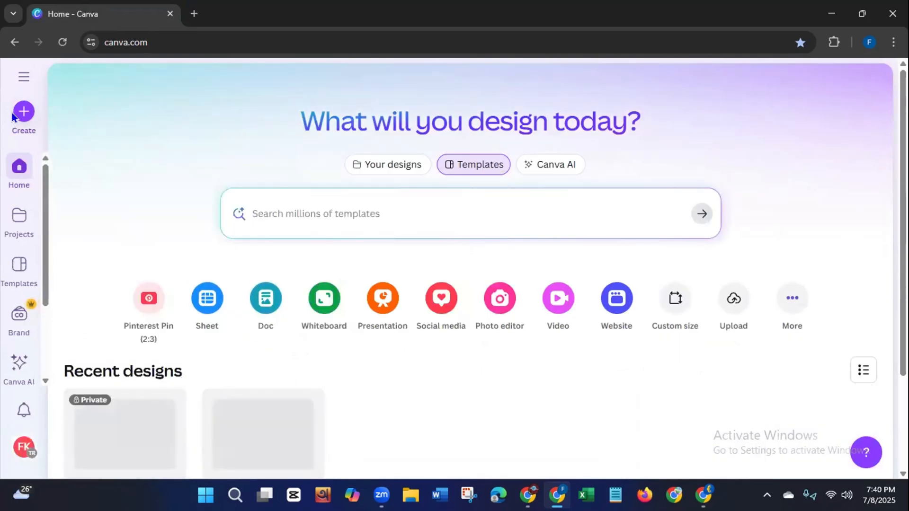
- Create a blank Facebook Post (Landscape) design of 940 × 788 px, searching the design types for "facebook"
left_click(19, 113)
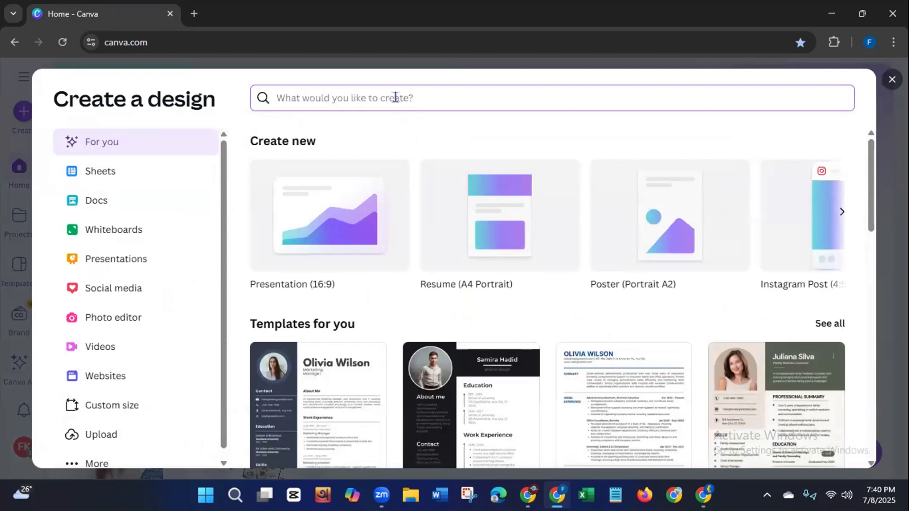
type("facebook")
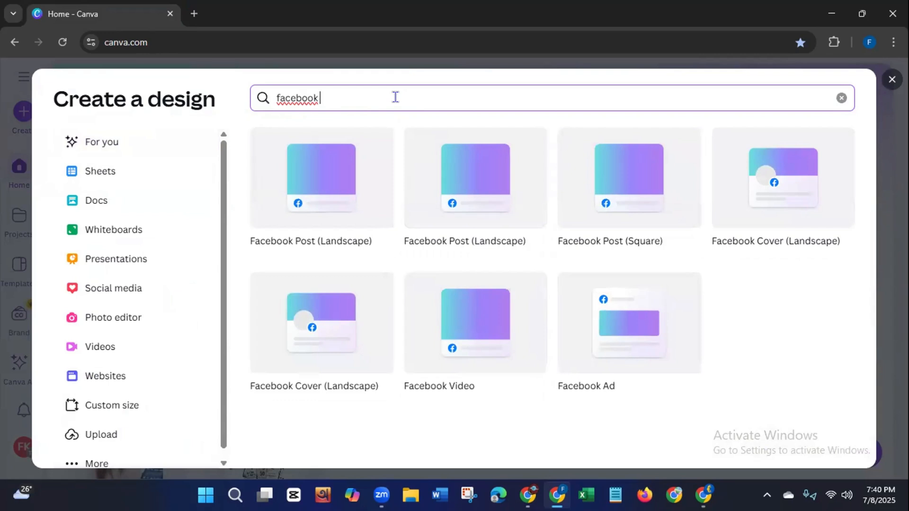
left_click(454, 202)
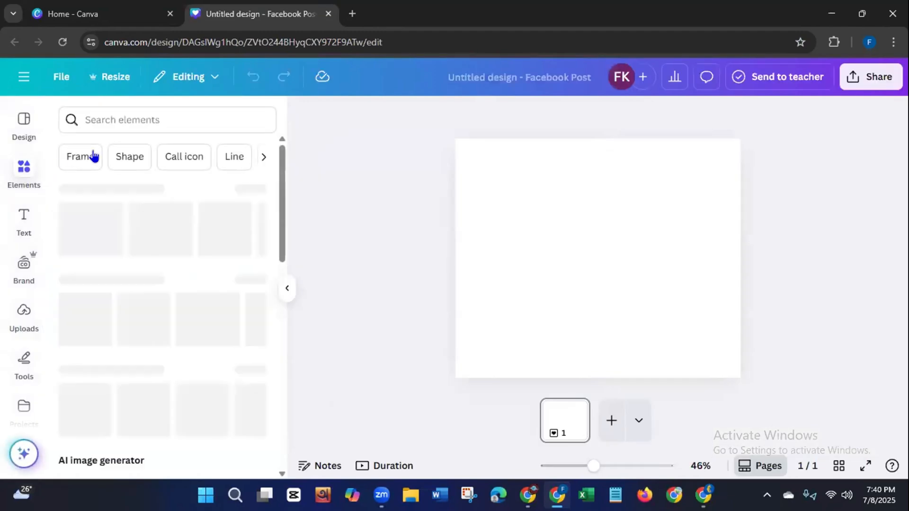
- Search the elements for "food recipe" and show all of the photo results
left_click(118, 117)
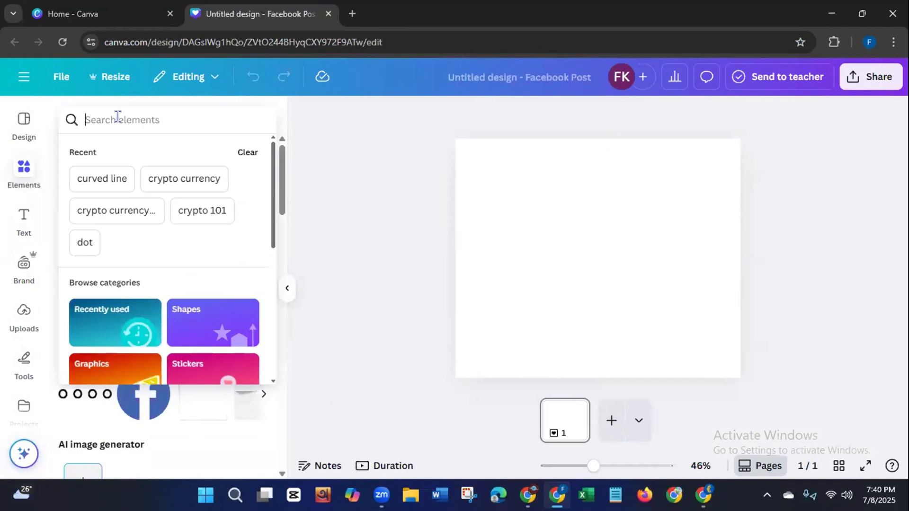
type("food")
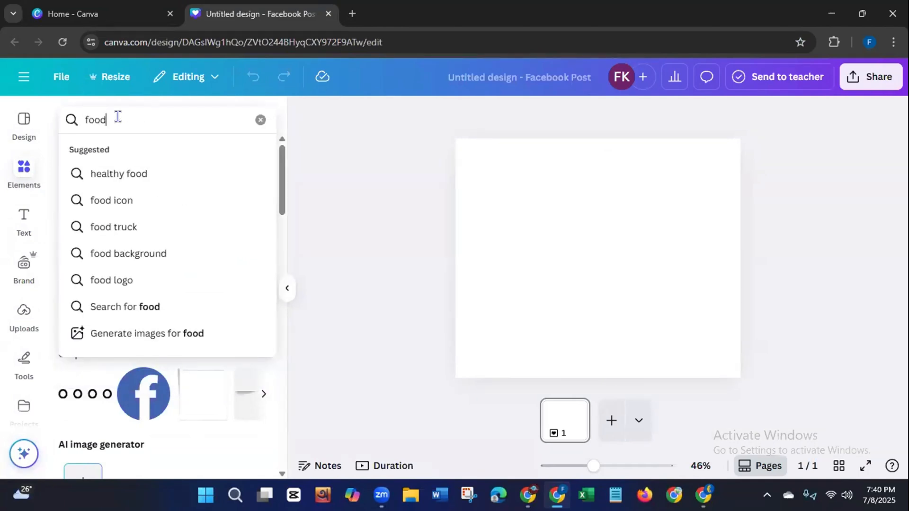
type(" rec")
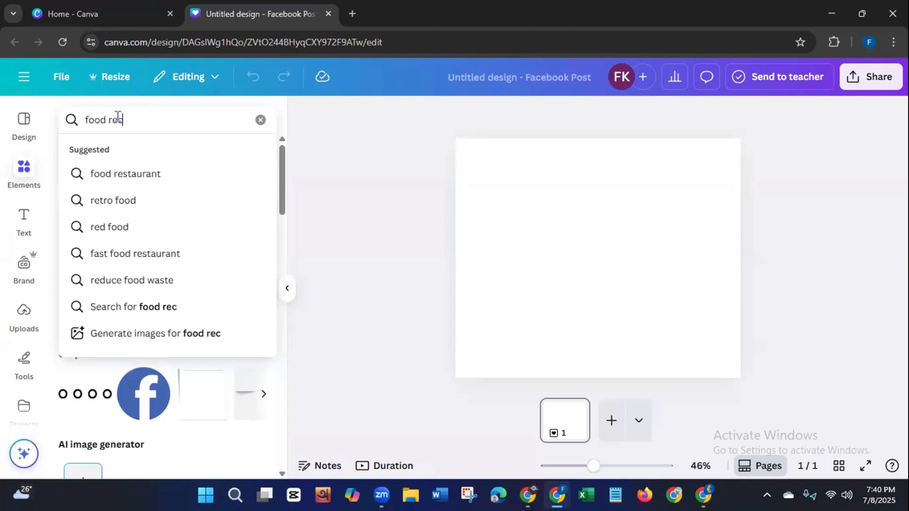
type("ipe")
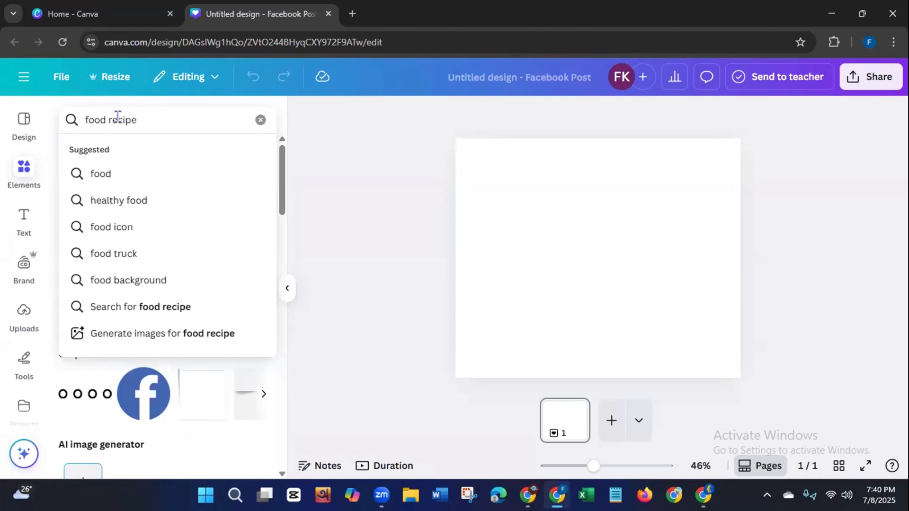
left_click(143, 306)
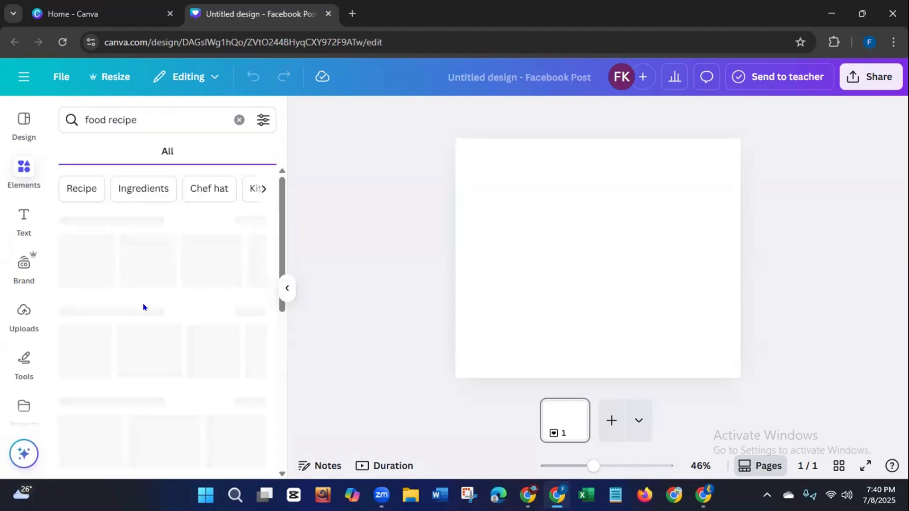
left_click(252, 313)
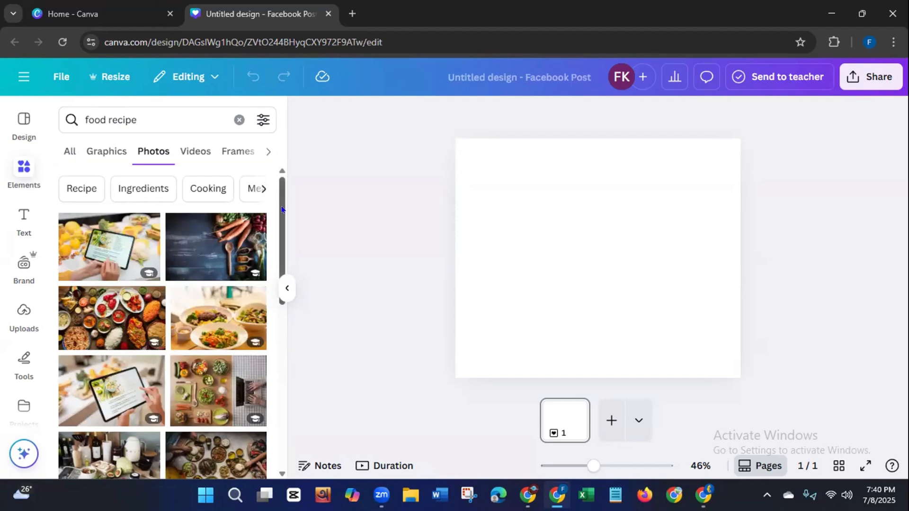
- Add the photo of vegetables and a whisk on a wooden board and set it as the page background
left_click_drag(282, 210, 282, 328)
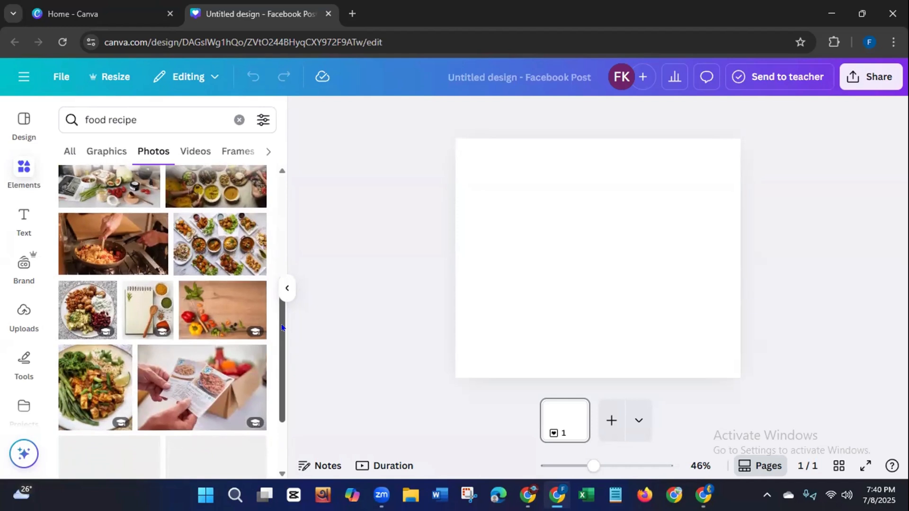
left_click(219, 317)
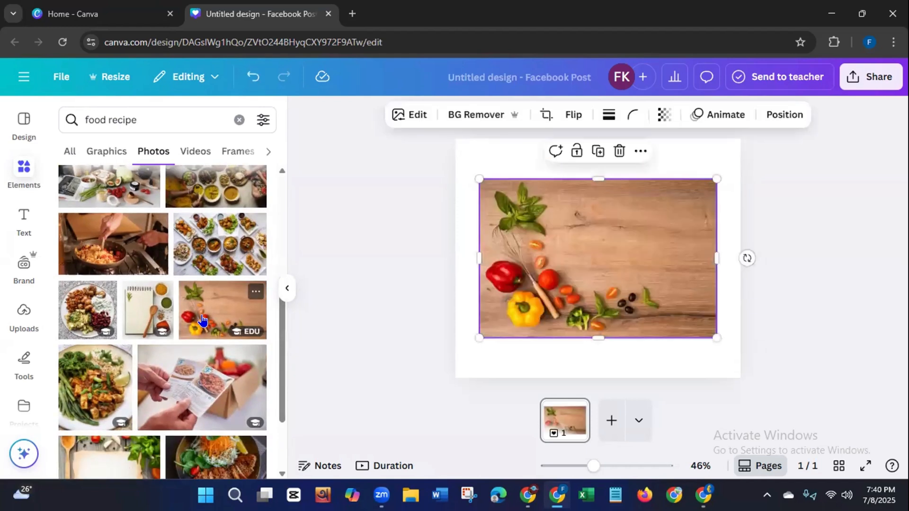
right_click(549, 256)
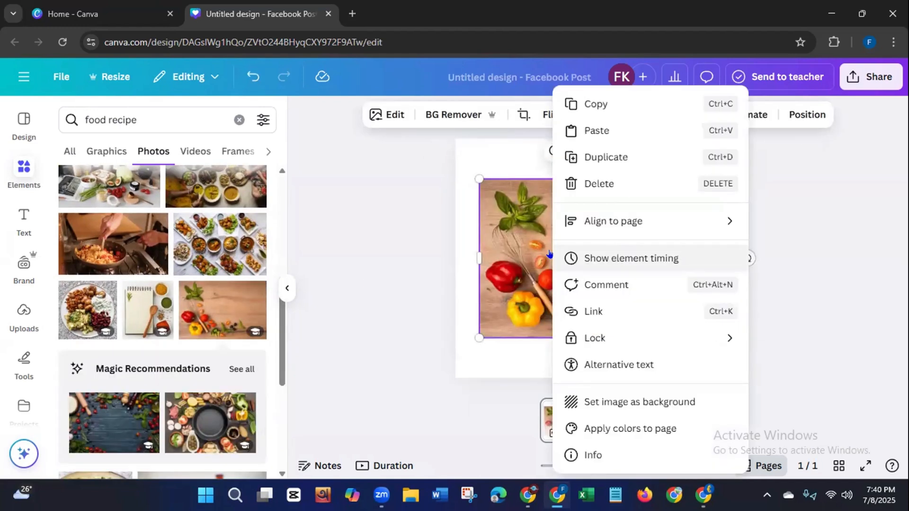
left_click(594, 405)
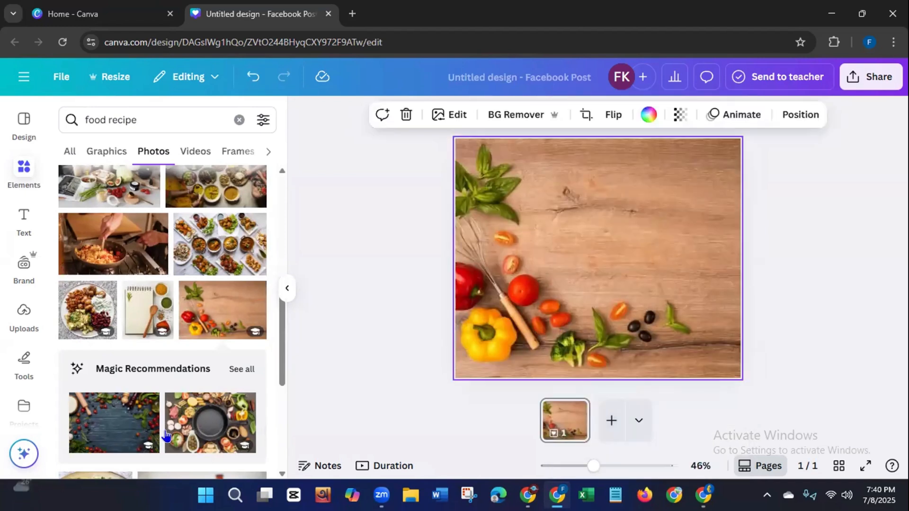
- Open the crop of the background photo and shift the image sideways so the whole red pepper and basil lie inside the page
left_click(24, 453)
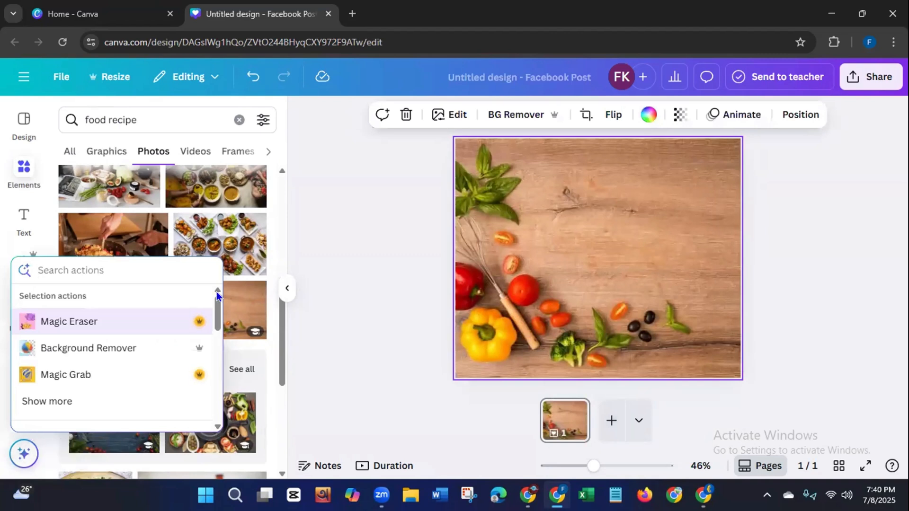
left_click(61, 402)
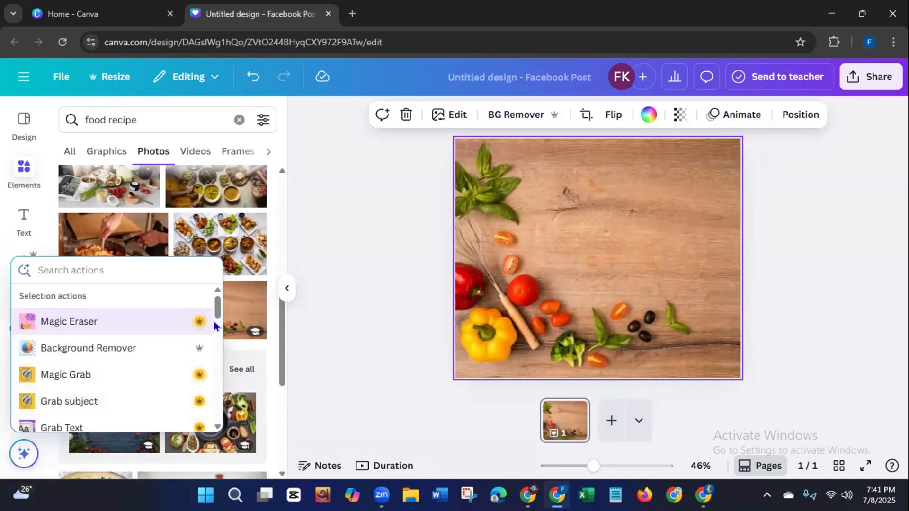
mouse_move(215, 311)
left_mouse_down()
mouse_move(218, 379)
mouse_move(217, 327)
left_mouse_up()
left_click(49, 345)
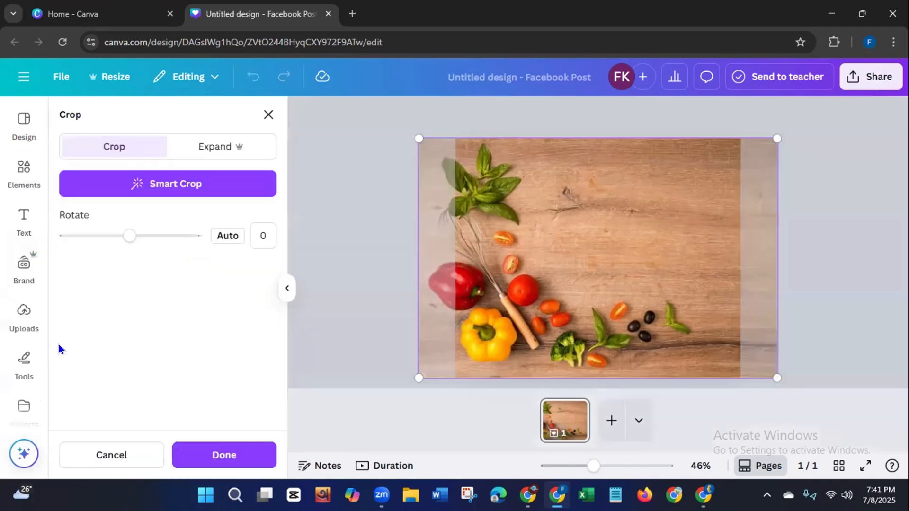
left_click_drag(542, 327, 581, 326)
left_click(187, 455)
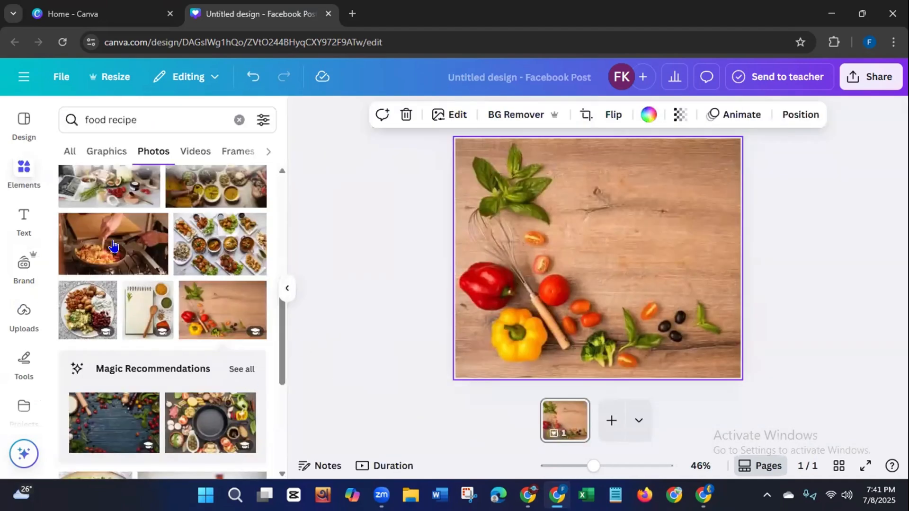
- Add the green "YOU ARE THE best" font combination to the page
left_click(23, 219)
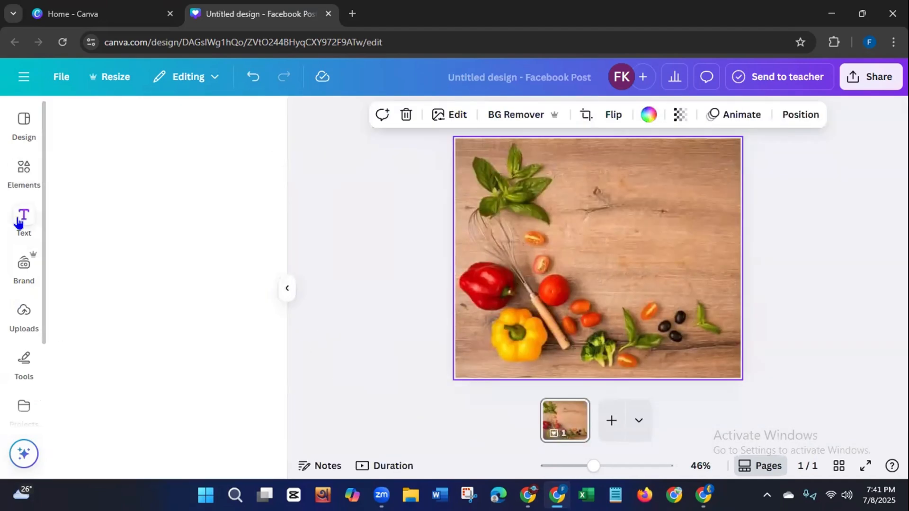
left_click_drag(279, 225, 283, 303)
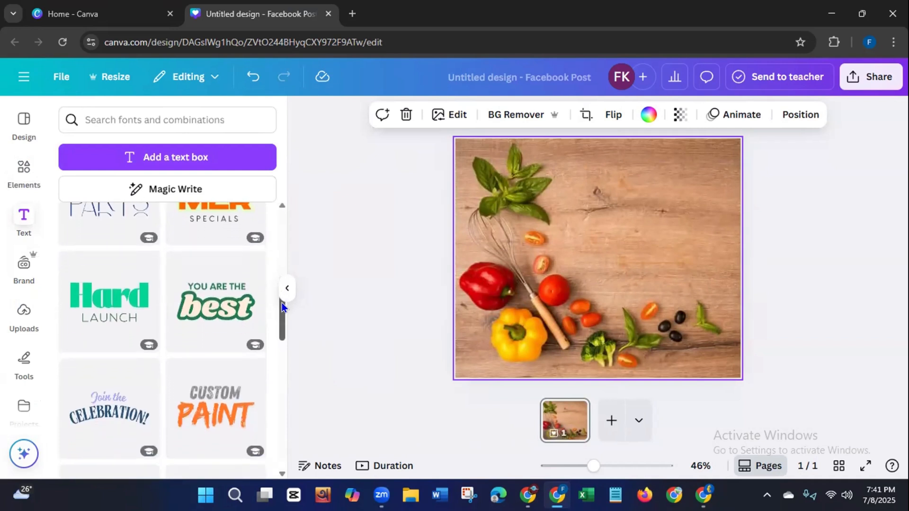
left_click(214, 309)
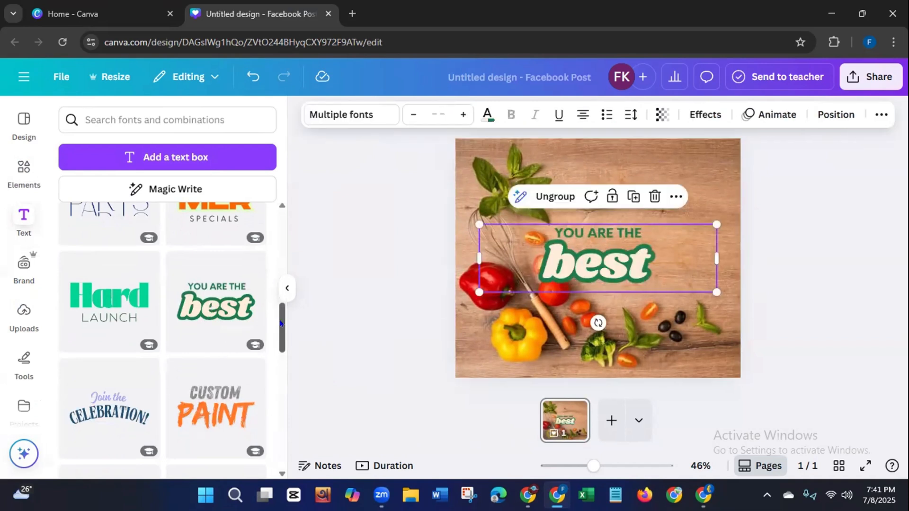
left_click_drag(280, 324, 283, 420)
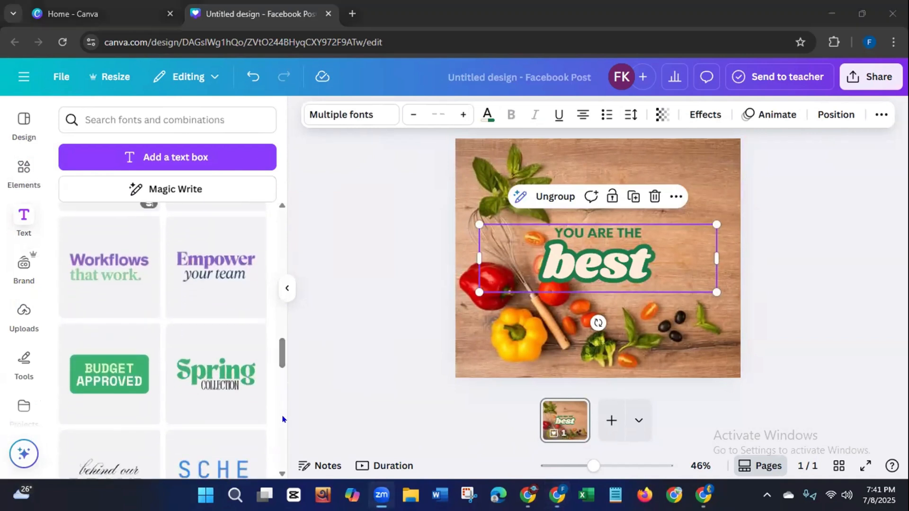
left_click_drag(279, 353, 280, 421)
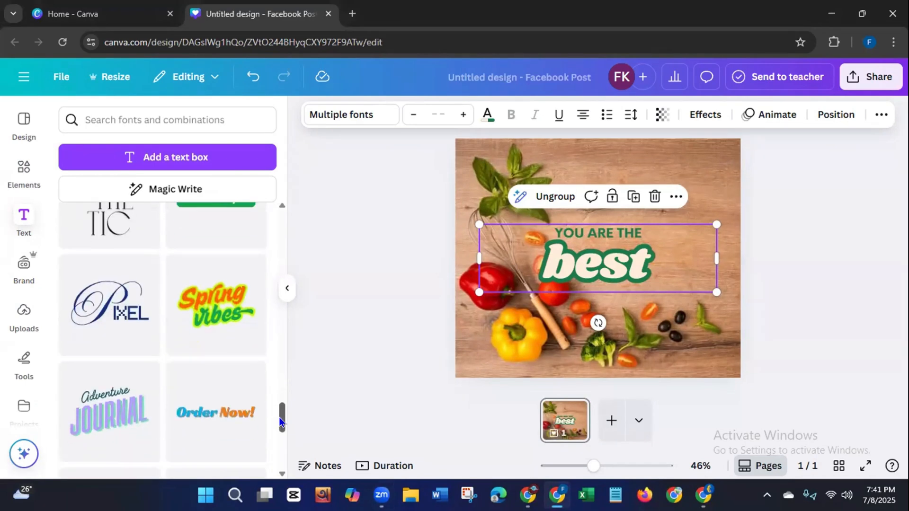
scroll(281, 421, "down", 2)
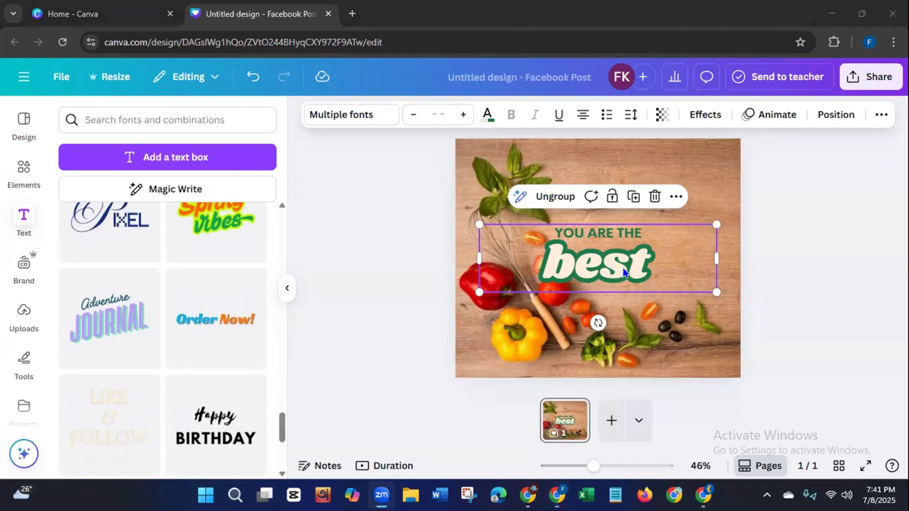
- Ungroup the "YOU ARE THE best" text so its two lines can be edited separately
left_click(599, 242)
left_click(574, 208)
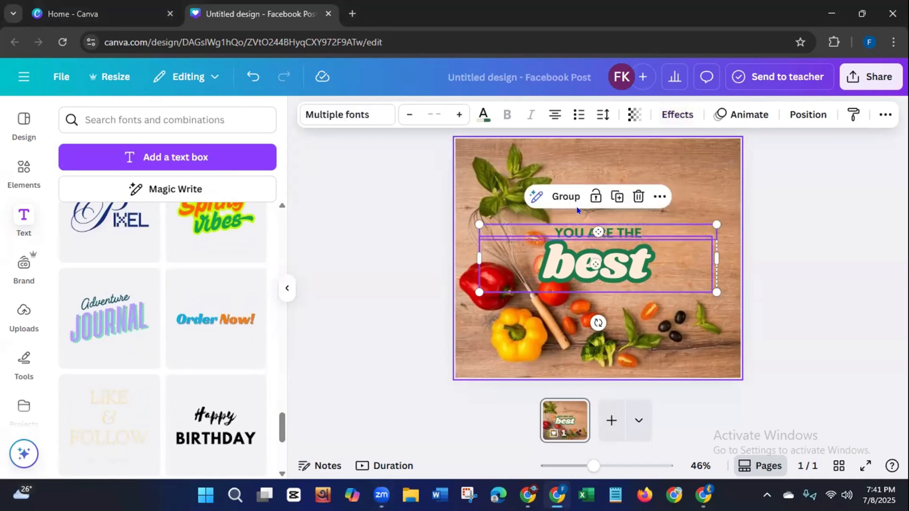
left_click(375, 282)
- Replace the word "best" with "Dina's"
left_click(649, 261)
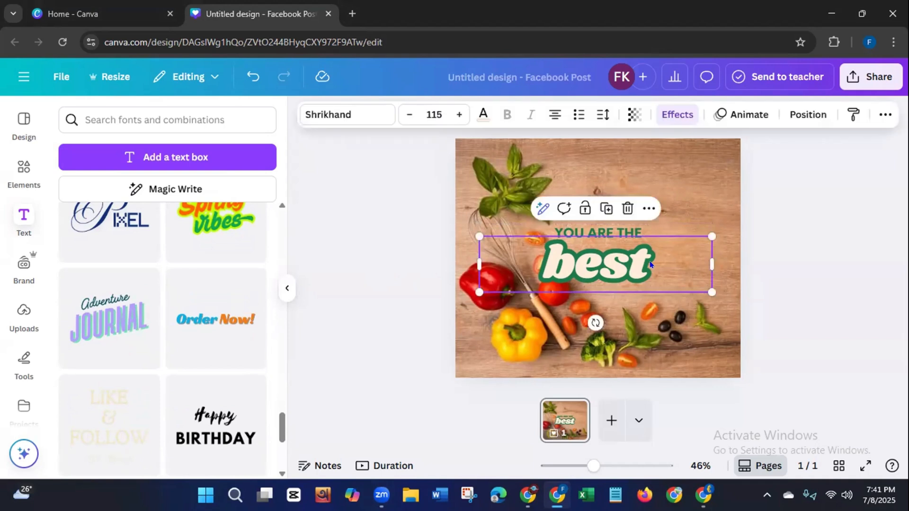
left_click(648, 261)
key("BackSpace")
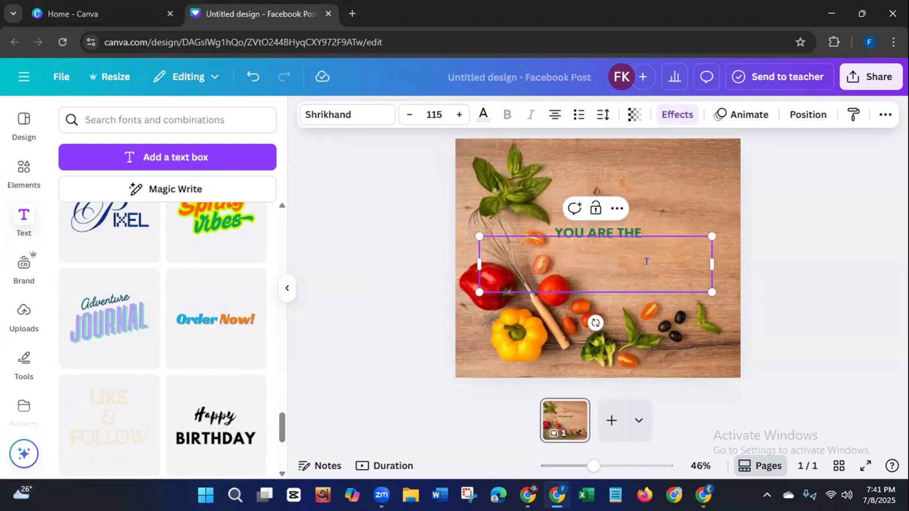
type("dina")
type("'s")
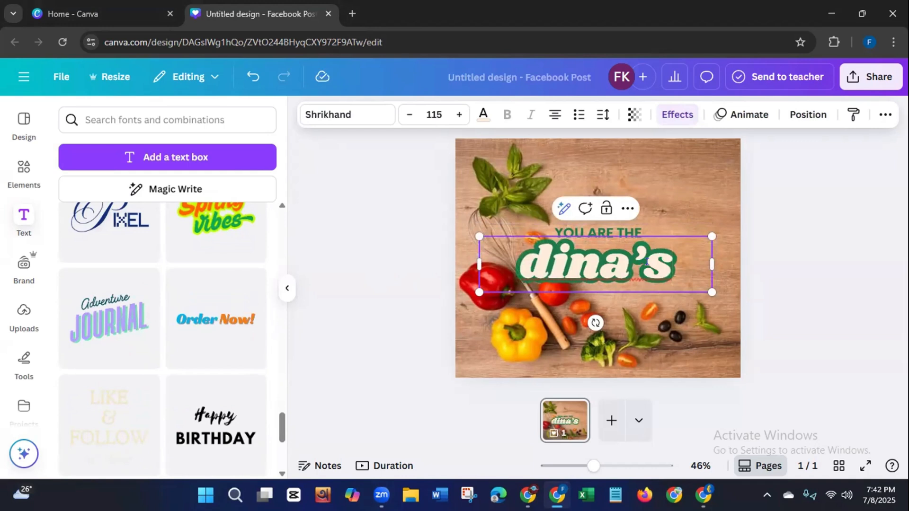
key("BackSpace")
type("D")
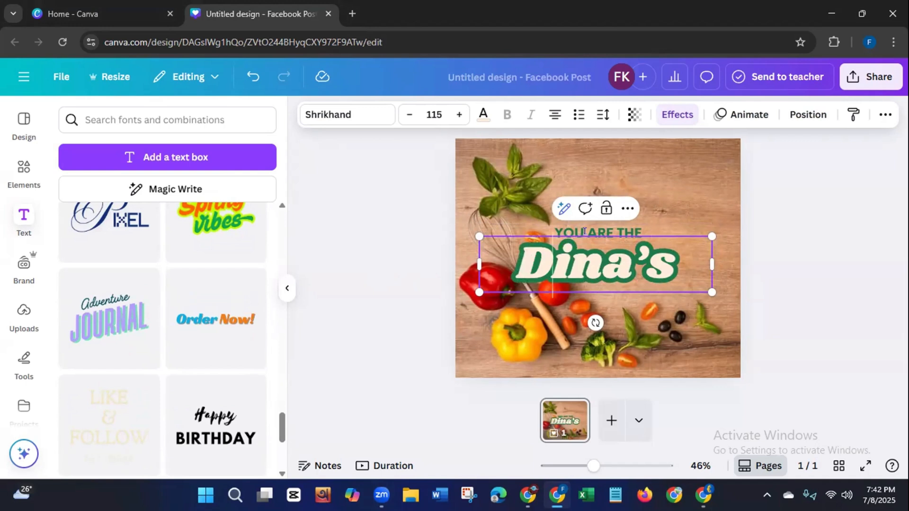
left_click(386, 270)
- Shrink the "Dina's" heading and move it to the upper right of the page
left_click(532, 272)
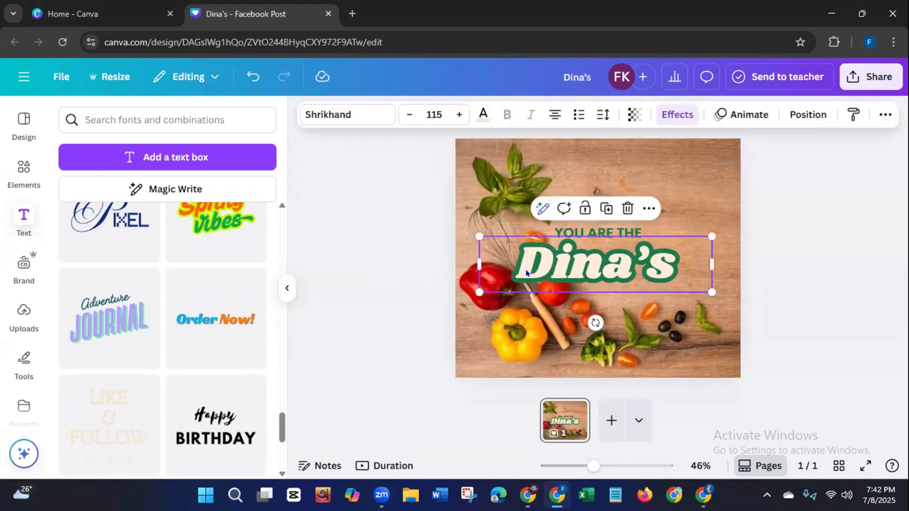
left_click_drag(476, 286, 565, 266)
left_click_drag(650, 299, 667, 209)
- Replace "YOU ARE THE" with "FOOD RECIPES", narrow its text box and place it below the "Dina's" heading
left_click(612, 235)
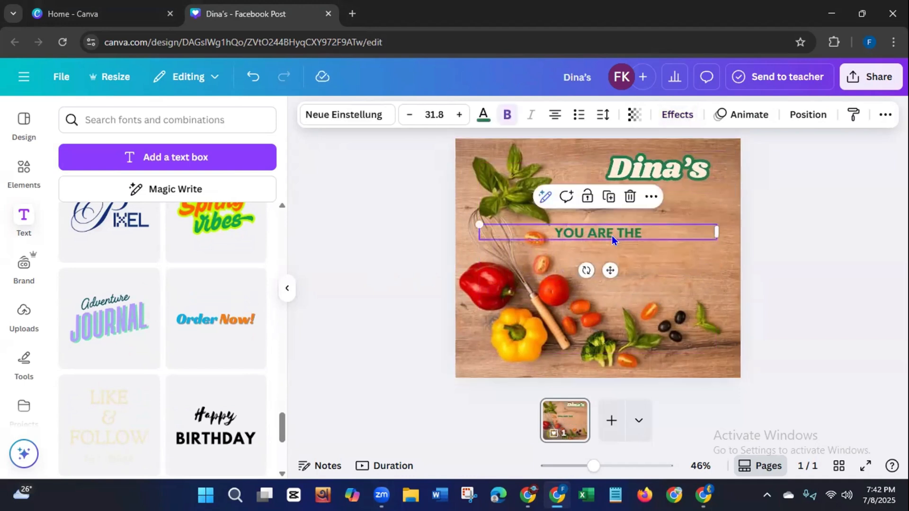
left_click(635, 232)
key("BackSpace")
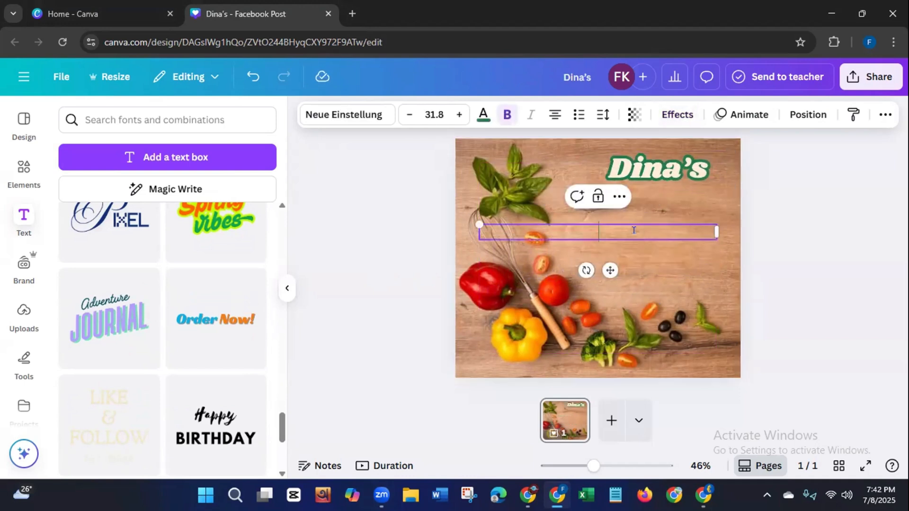
type("FOO")
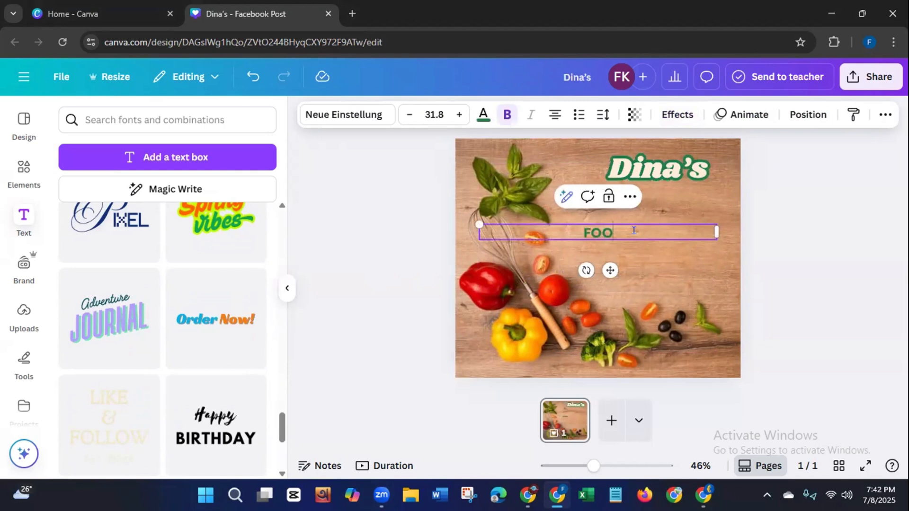
type("D RECIPES")
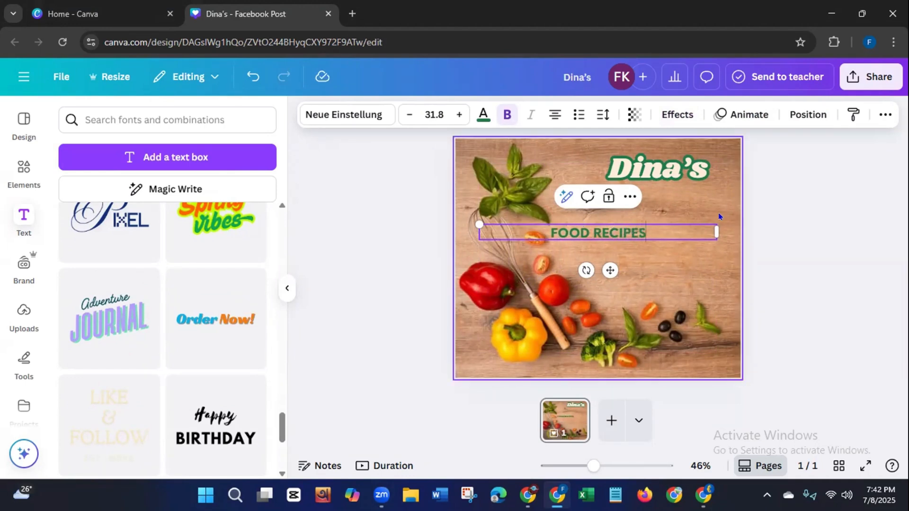
left_click_drag(716, 233, 681, 239)
- Enlarge the "Dina's" heading to size 87.2, lower it slightly, and align "FOOD RECIPES" directly beneath it
left_click(620, 180)
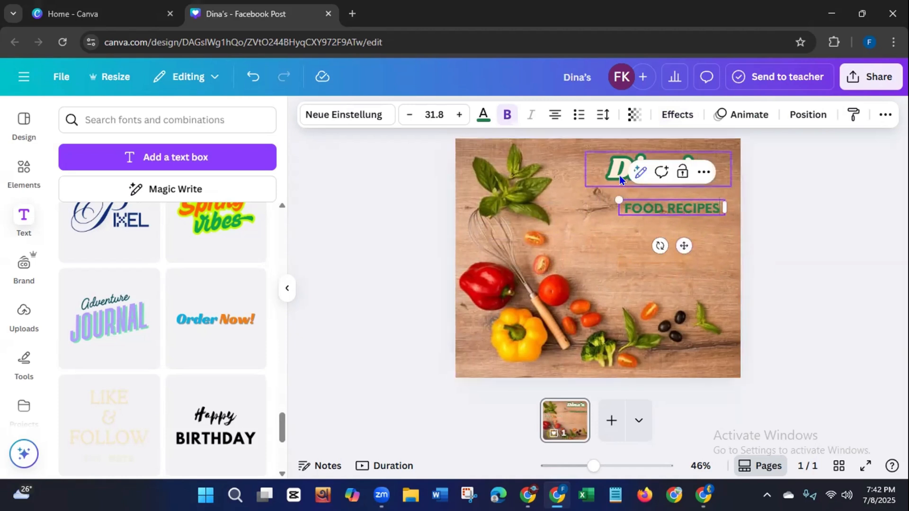
left_click_drag(587, 189, 554, 195)
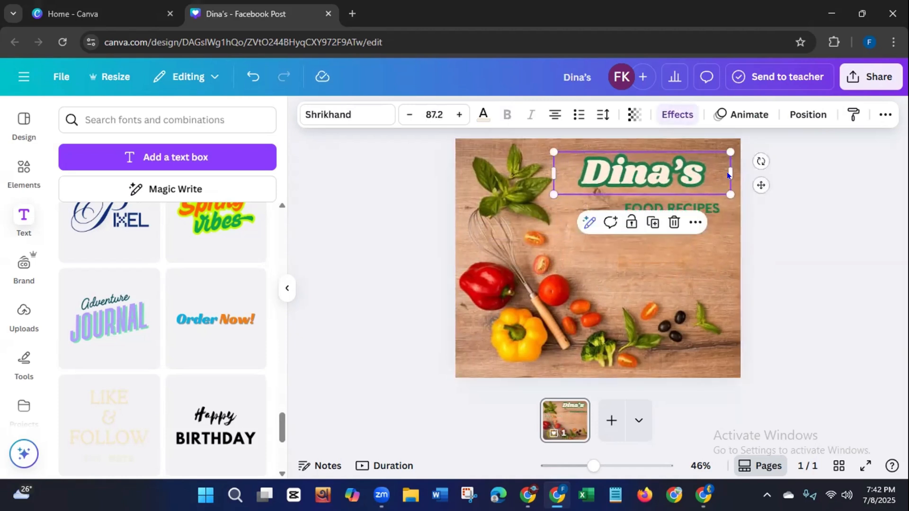
left_click_drag(730, 175, 742, 197)
left_click(418, 228)
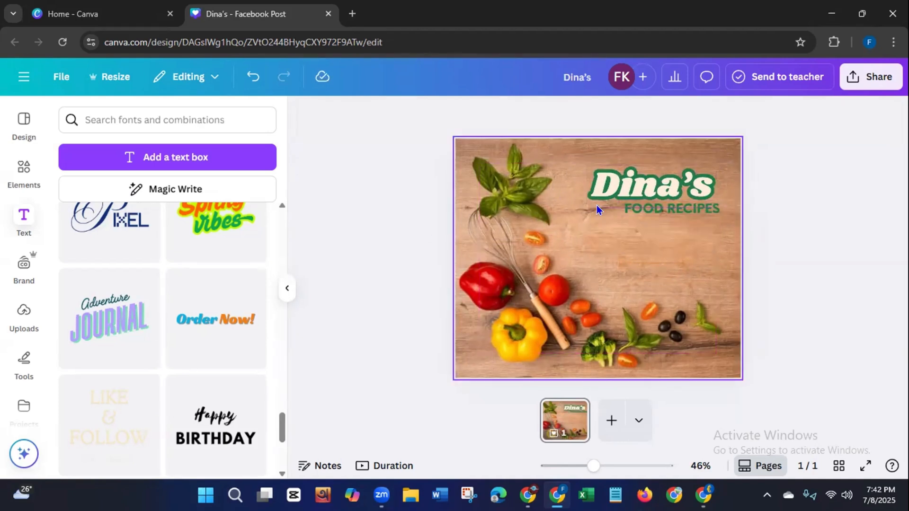
left_click(642, 205)
left_click_drag(655, 208, 649, 209)
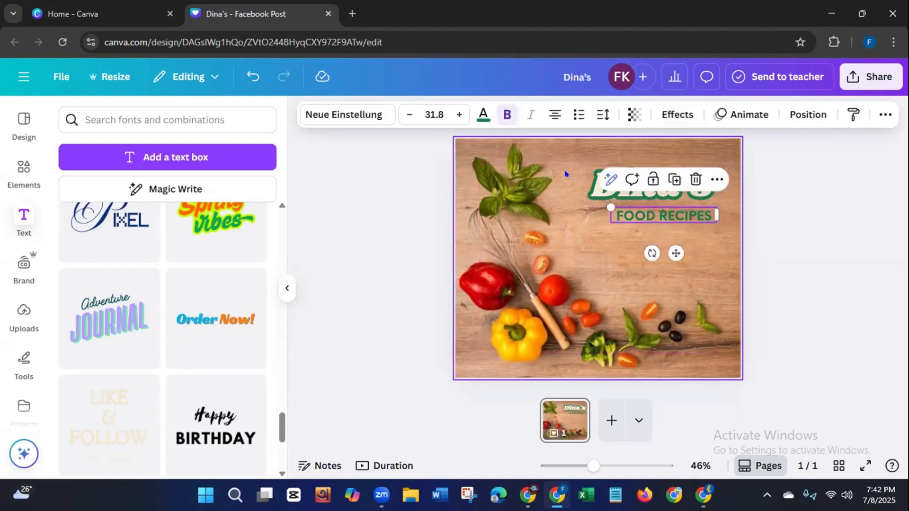
- Try red and yellow photo colors on the "FOOD RECIPES" text, settling on white
left_click(483, 115)
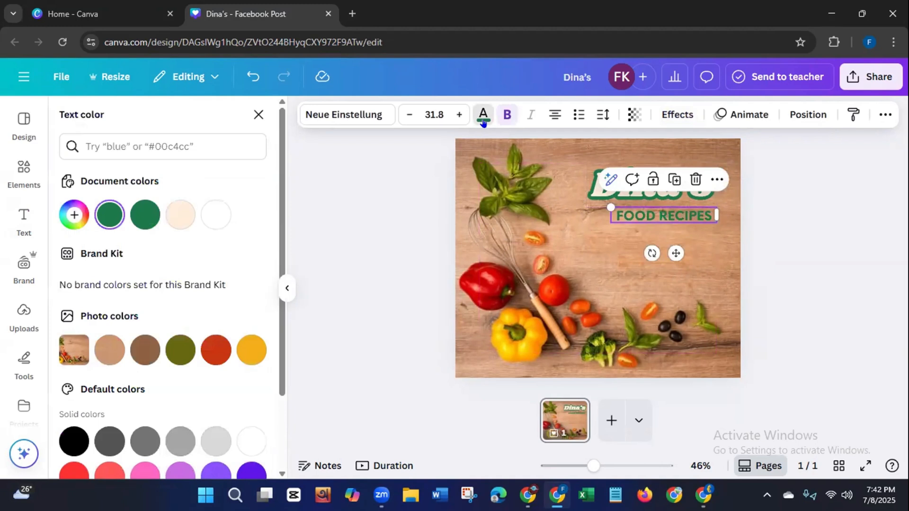
left_click(210, 349)
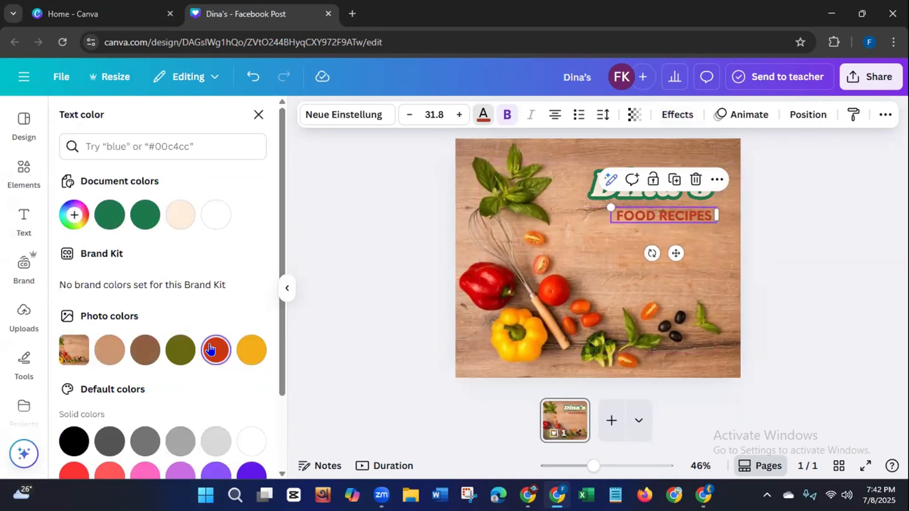
left_click(208, 217)
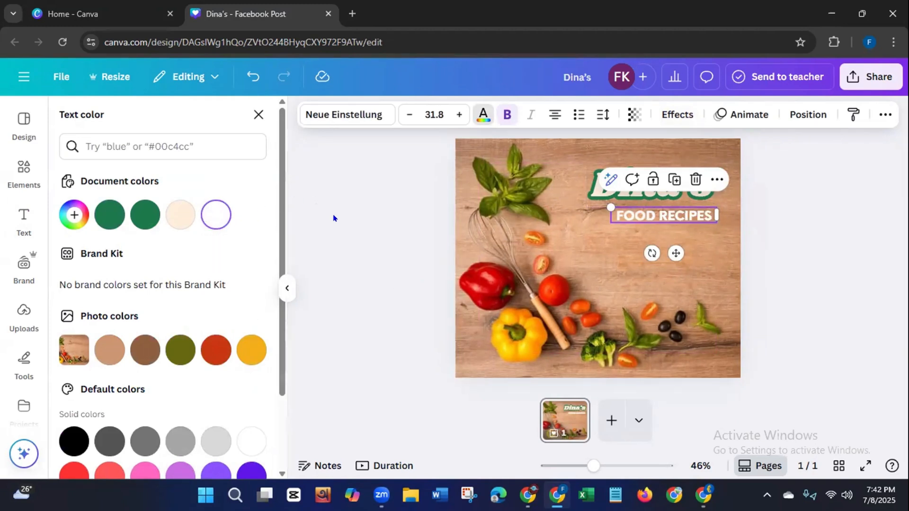
left_click(245, 358)
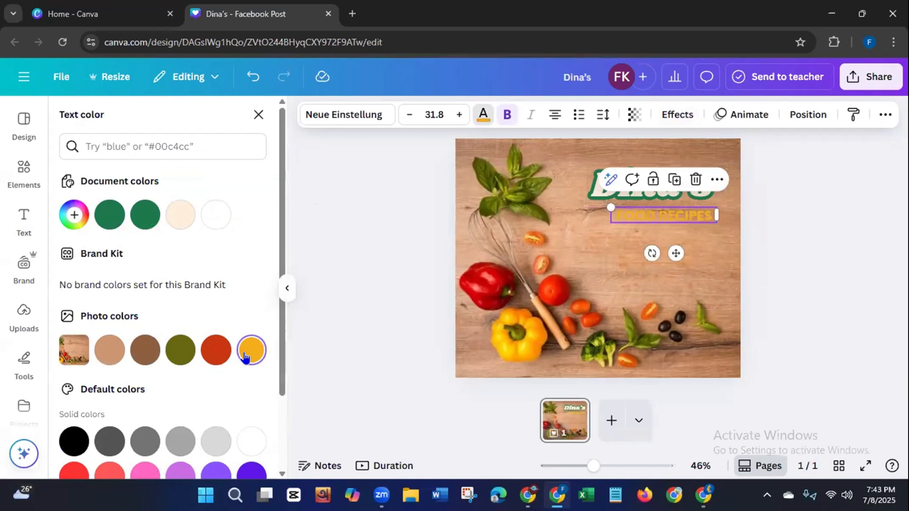
left_click(214, 217)
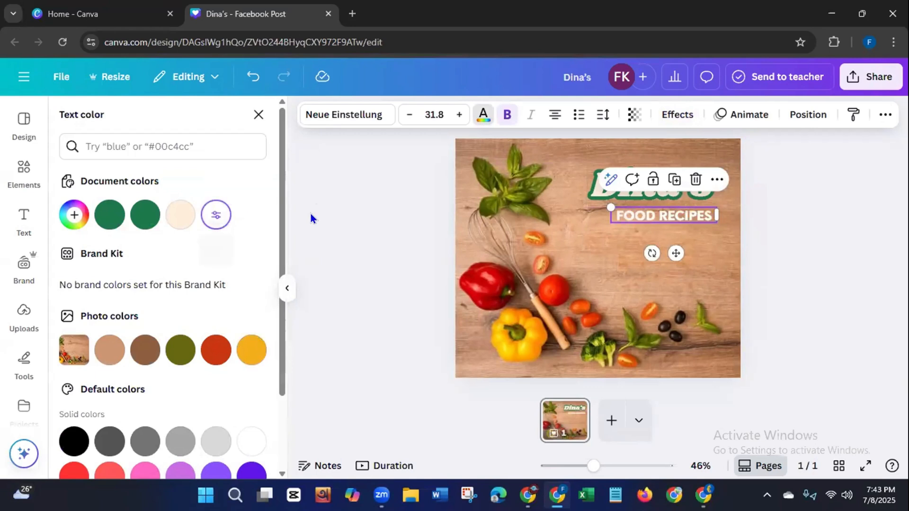
key("Escape")
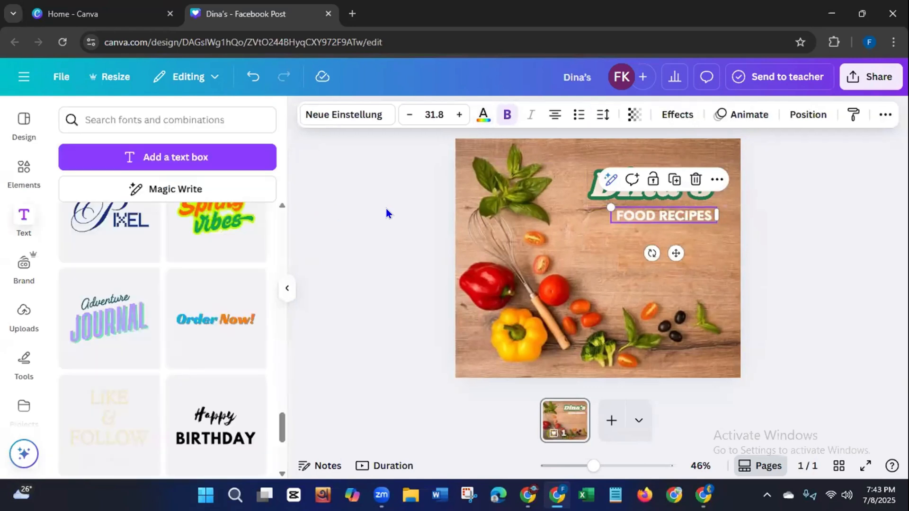
- Change the text color of the "Dina's" heading to white
left_click(612, 179)
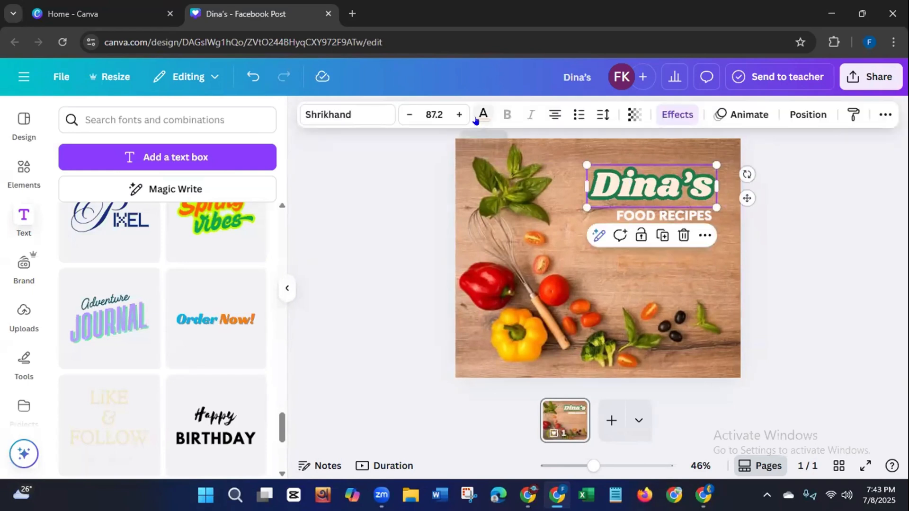
left_click(476, 120)
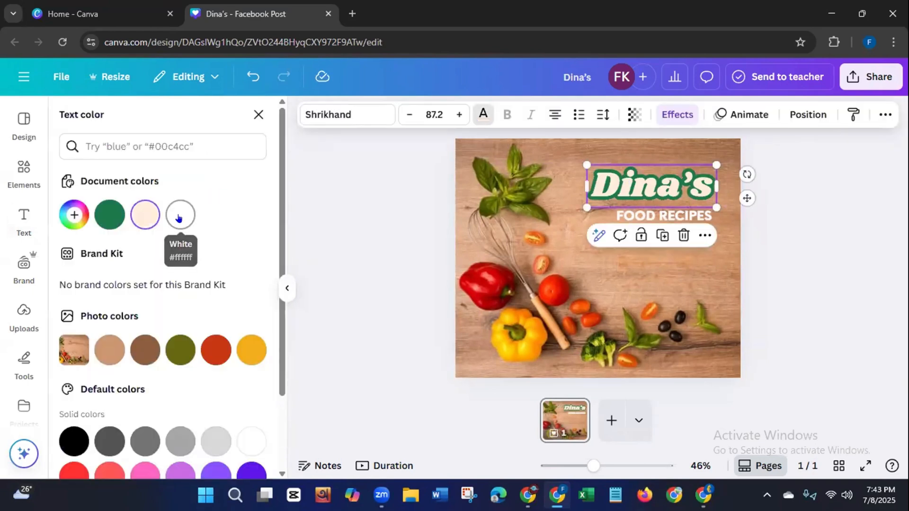
key("Escape")
left_click(373, 229)
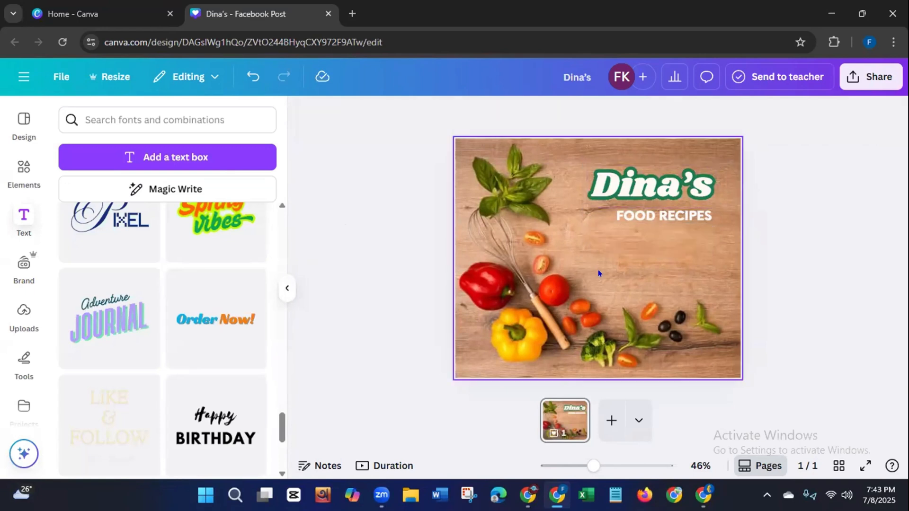
- Download the finished design as a JPG at 940 × 788 px
left_click(869, 81)
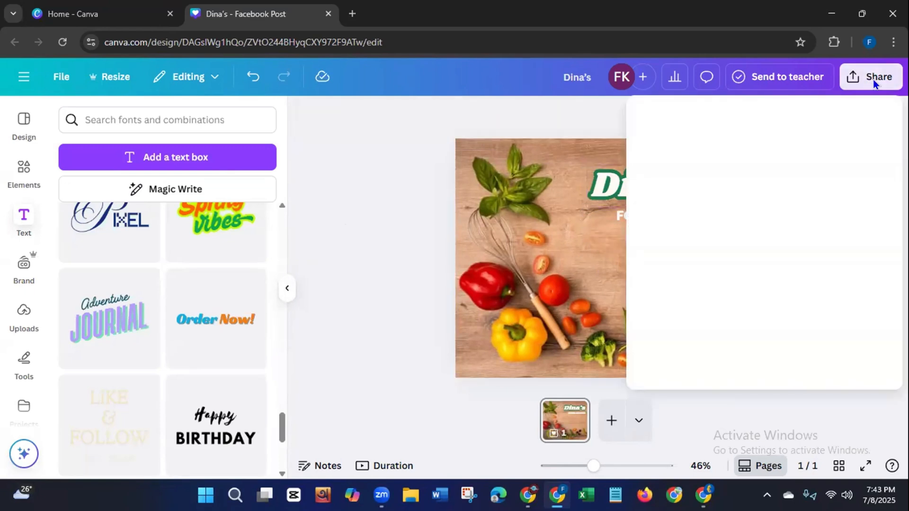
left_click(665, 354)
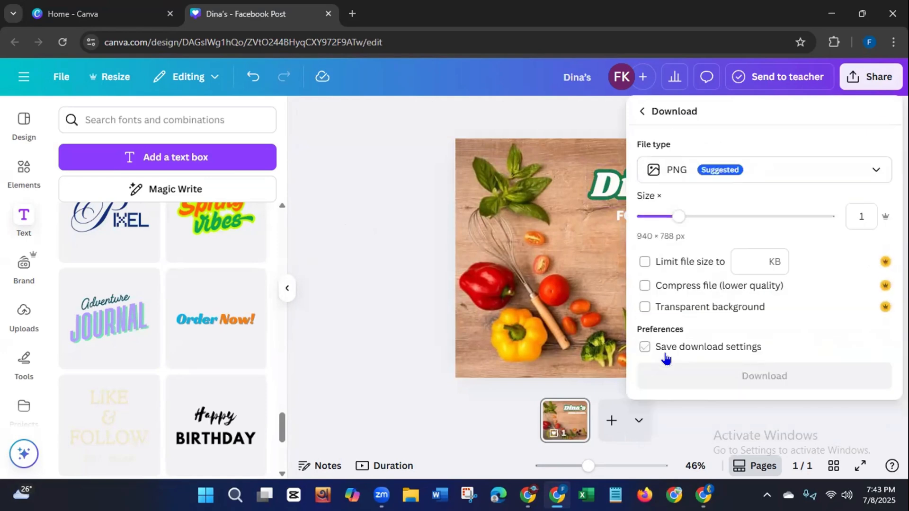
left_click(783, 170)
left_click(699, 210)
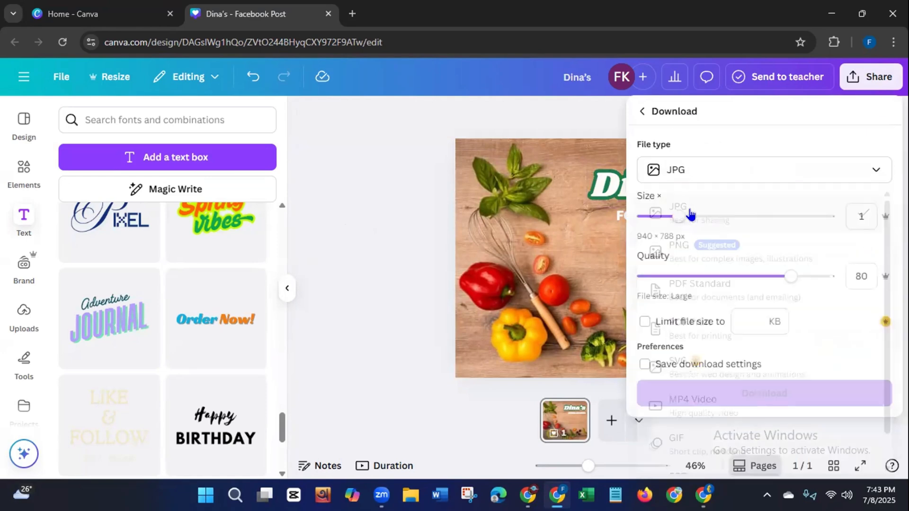
left_click(817, 401)
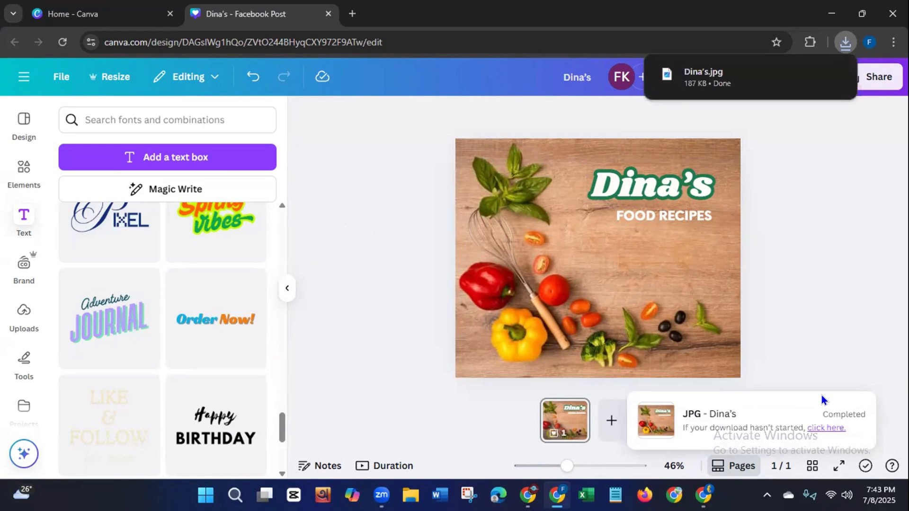
- Switch to the Blogger page editor and insert the Dina's JPG from Downloads below the About Us text
left_click(697, 487)
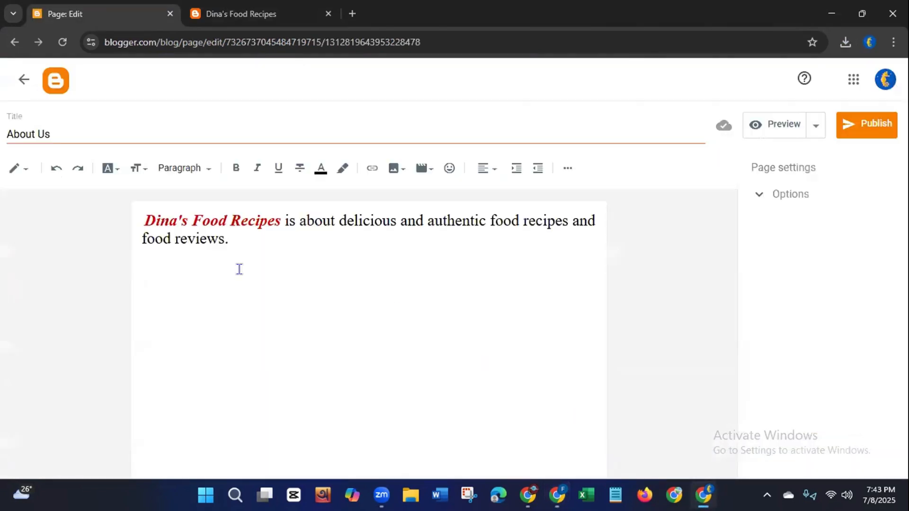
key("Return")
left_click(392, 172)
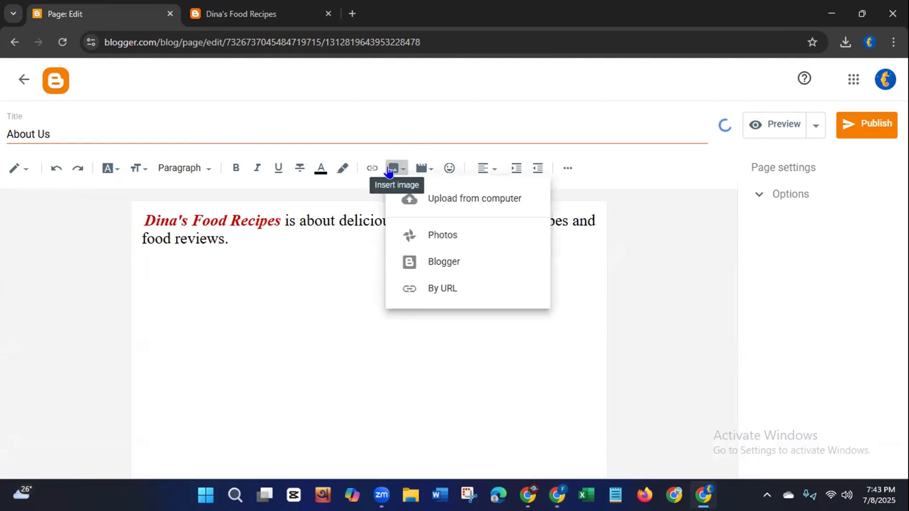
left_click(413, 208)
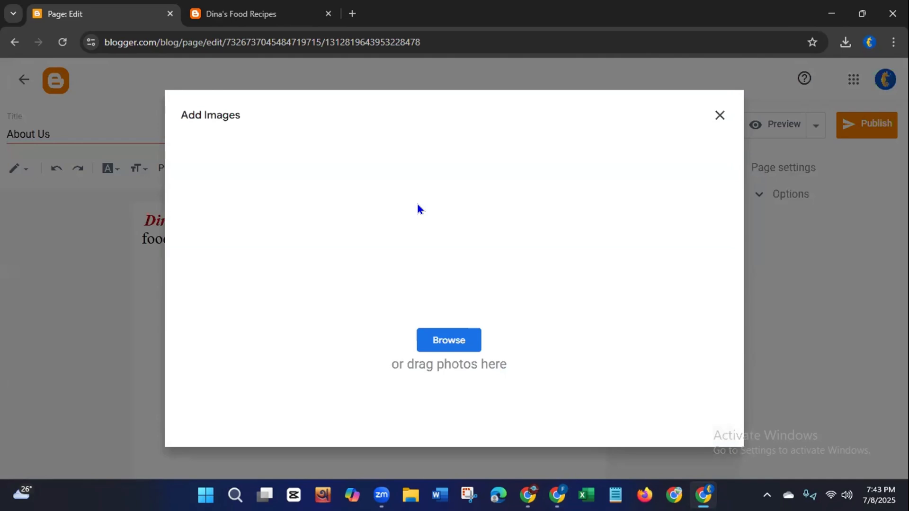
left_click(439, 335)
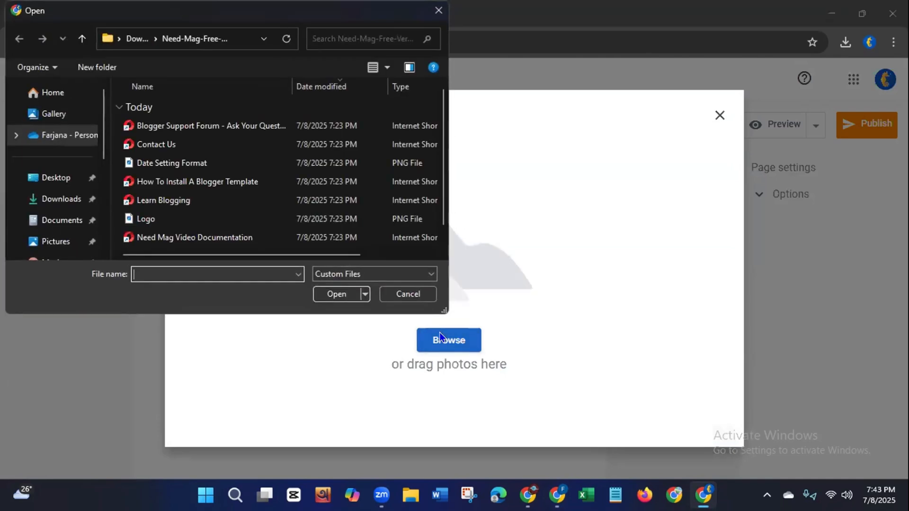
left_click(52, 200)
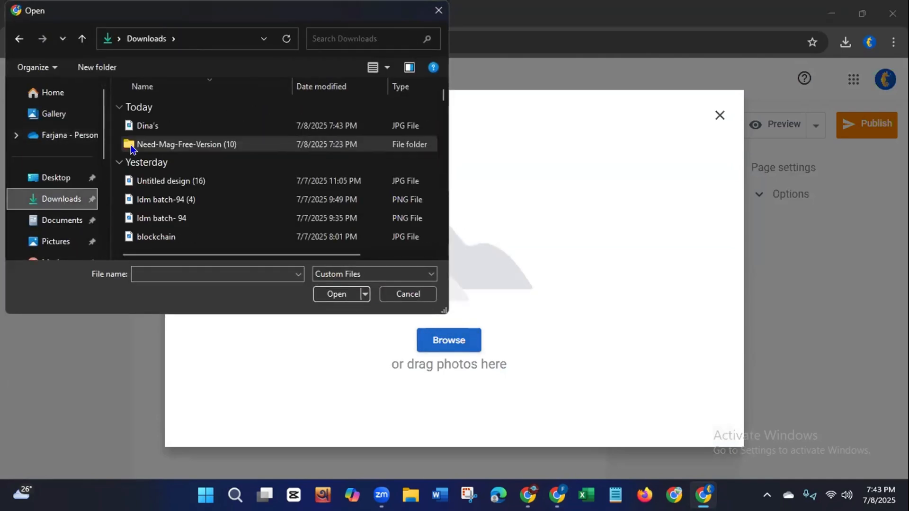
left_click(155, 129)
left_click(326, 294)
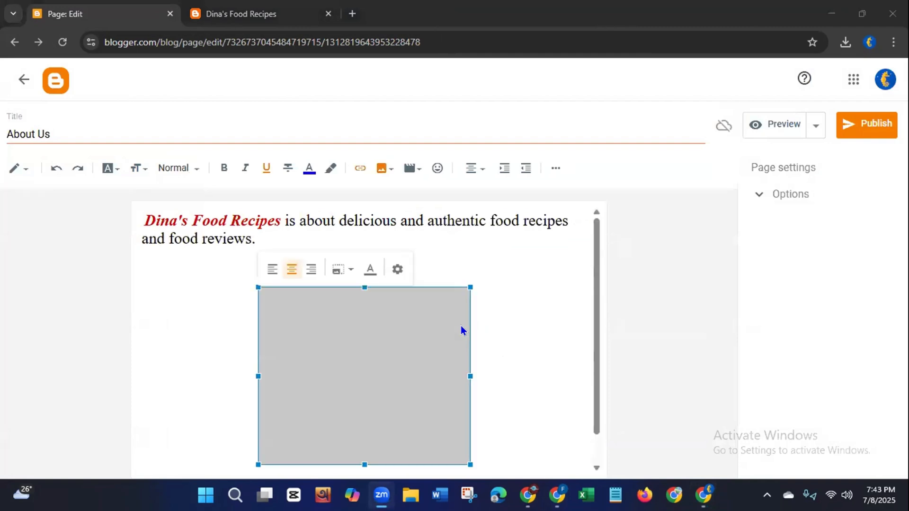
- Try the Large size on the inserted About Us image, settling on Extra large
left_click(337, 269)
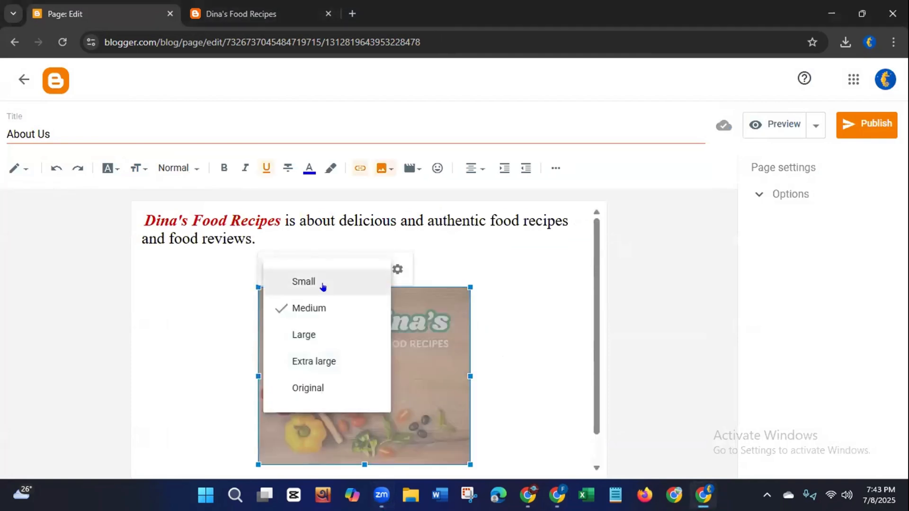
left_click(303, 336)
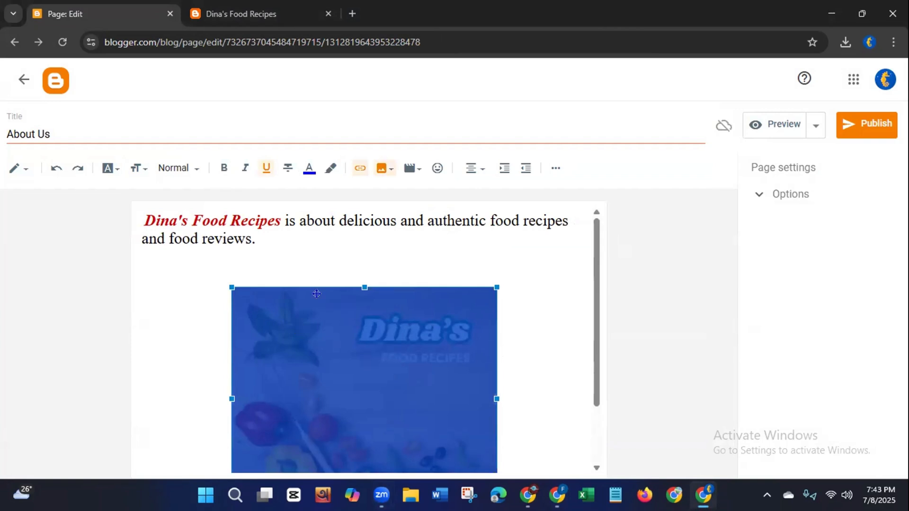
left_click(319, 313)
left_click(308, 274)
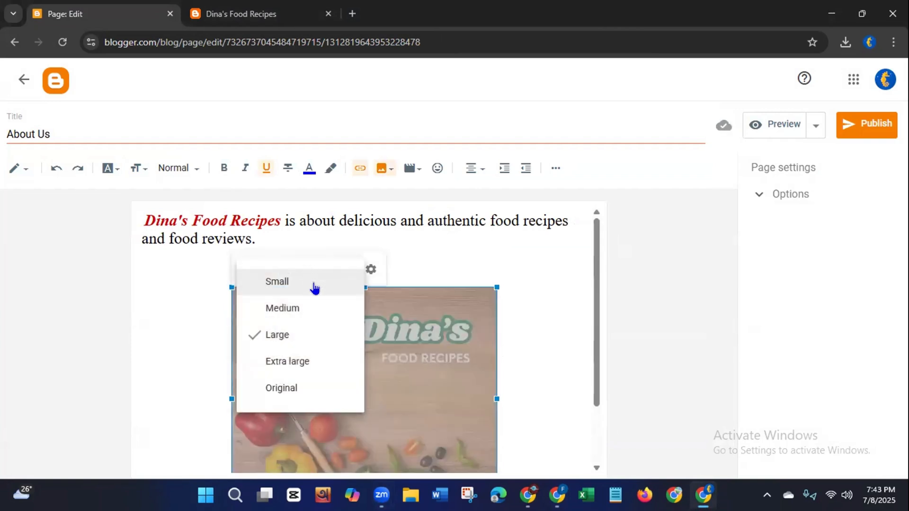
left_click(297, 362)
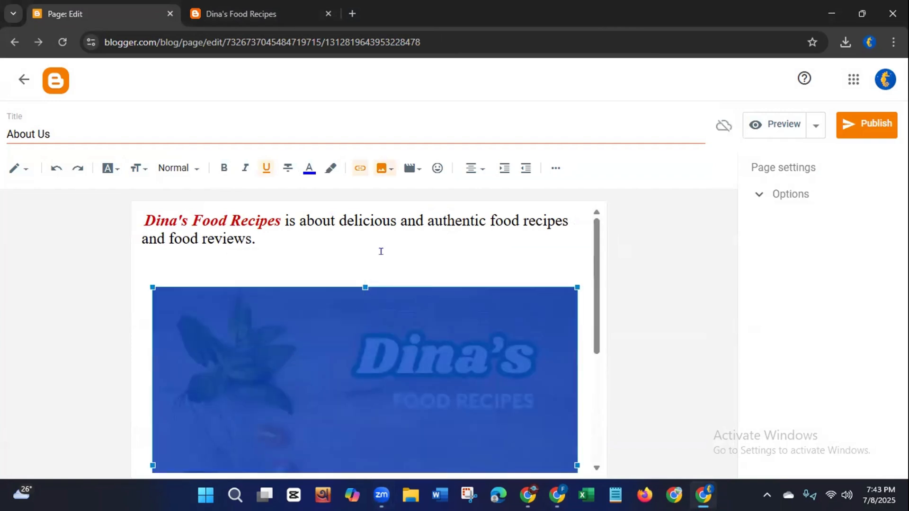
left_click(381, 251)
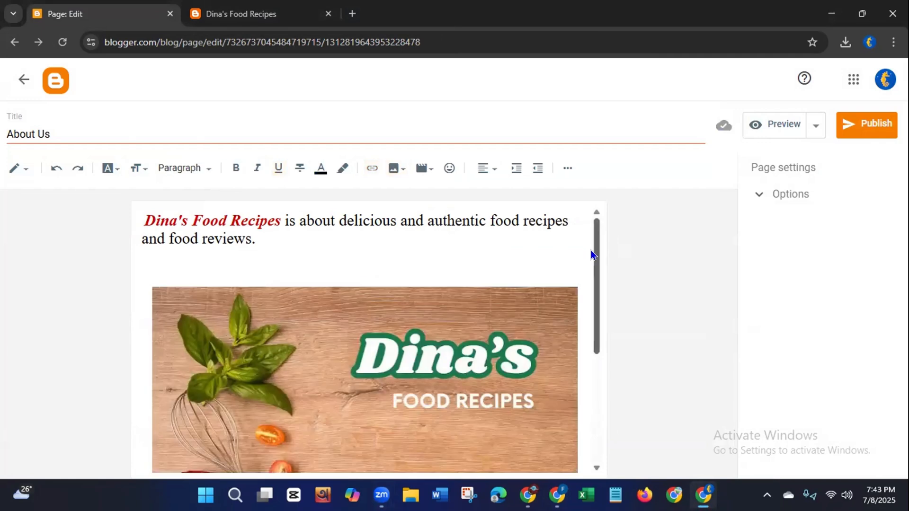
- Review the About Us page content and publish the page to the blog
scroll(591, 254, "down", 4)
scroll(590, 289, "up", 4)
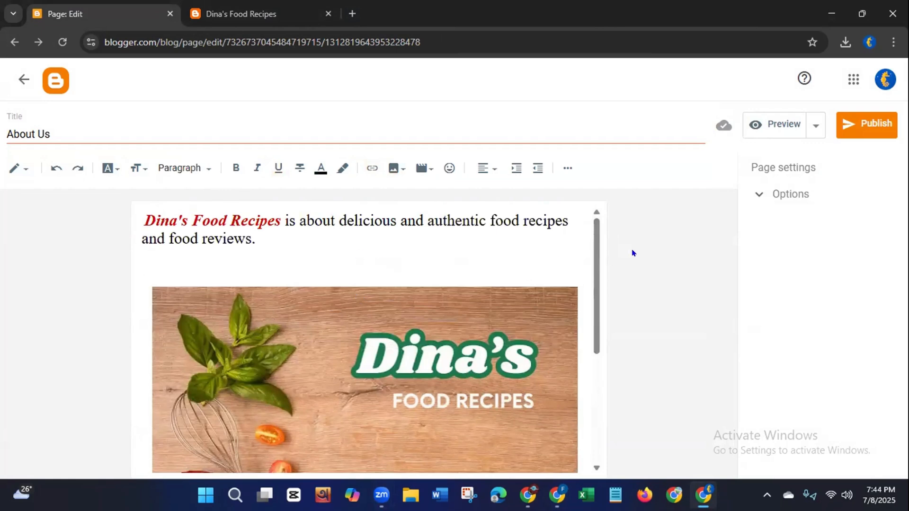
left_click(859, 131)
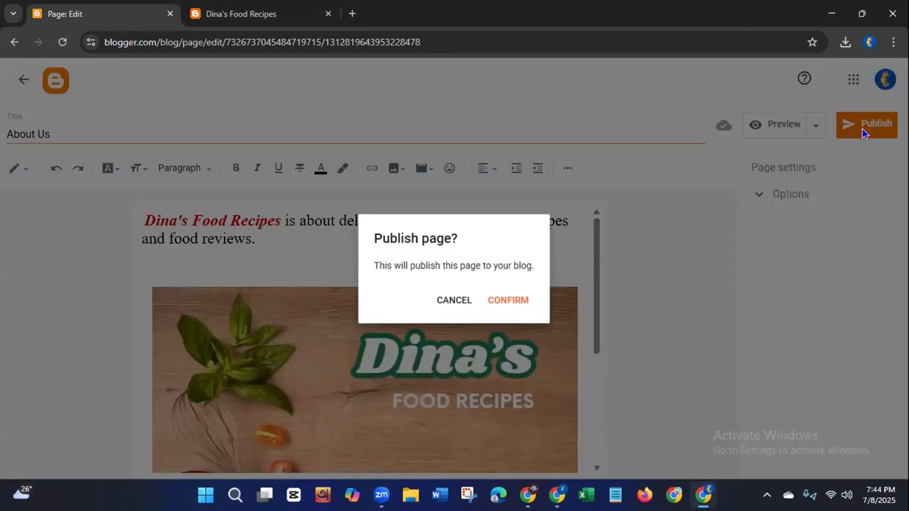
left_click(497, 297)
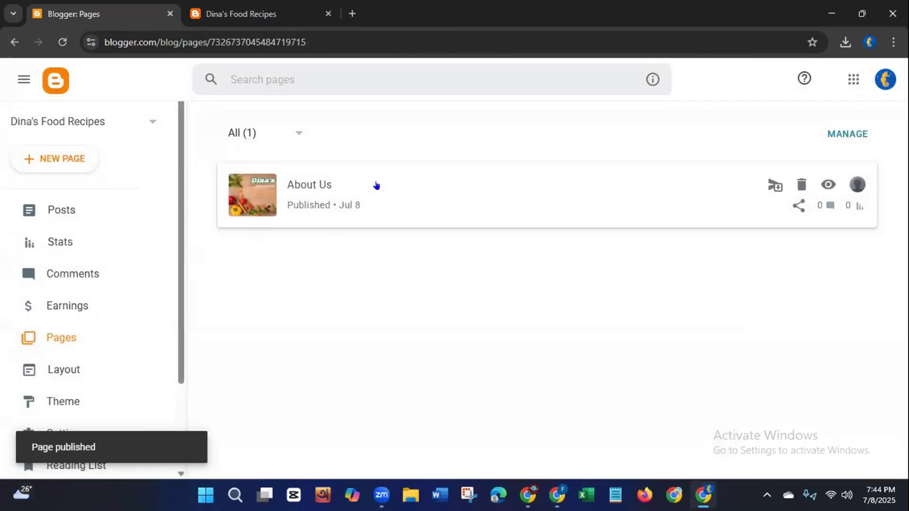
- Create a new blog page titled "Contact Us"
left_click(69, 162)
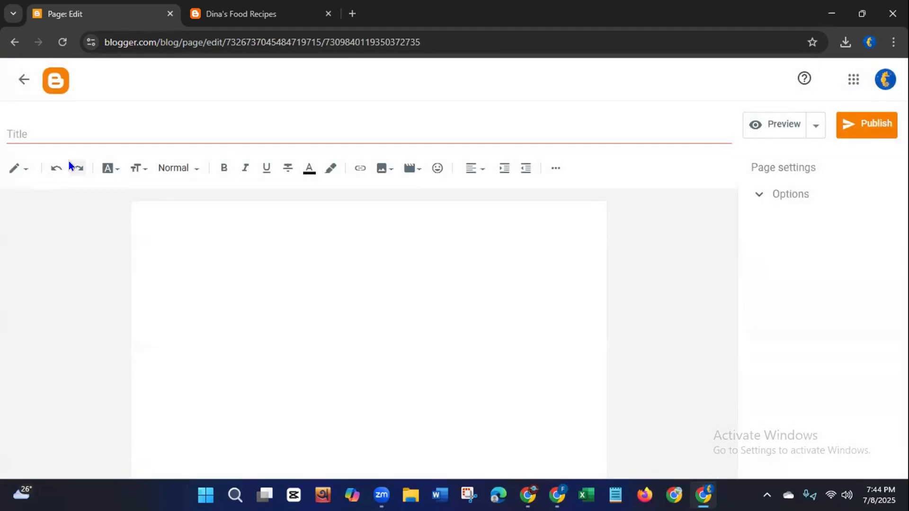
left_click(75, 128)
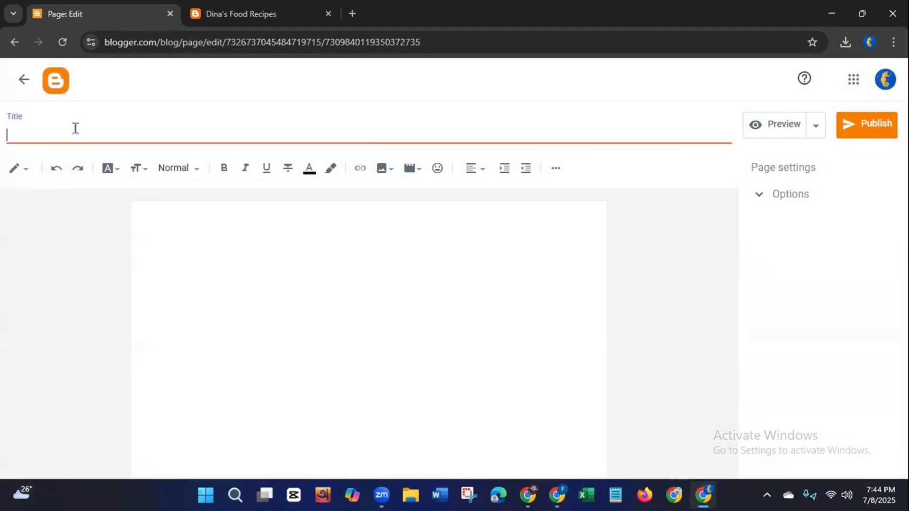
type("Contact Us")
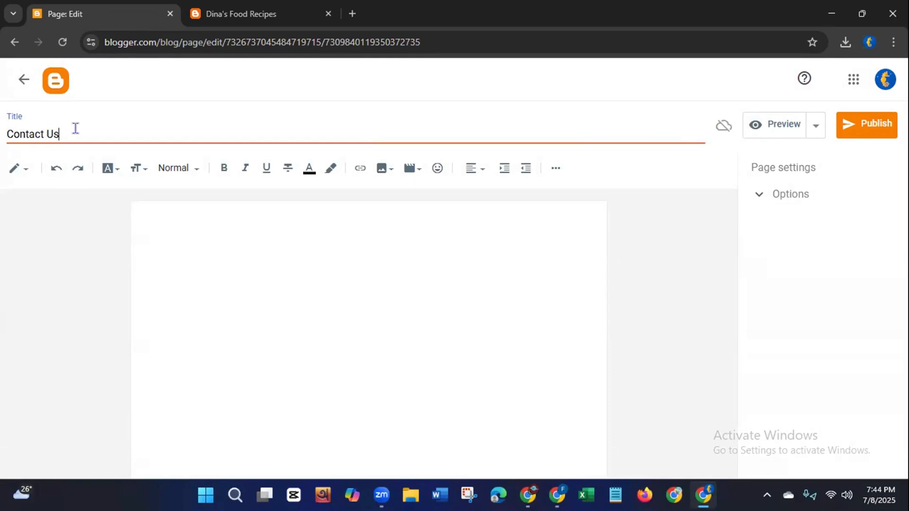
- Write the page body on separate lines: "For contacting us:", "E mail ID", "Phone No.", "What'sApp No." and "Skype-"
left_click(302, 220)
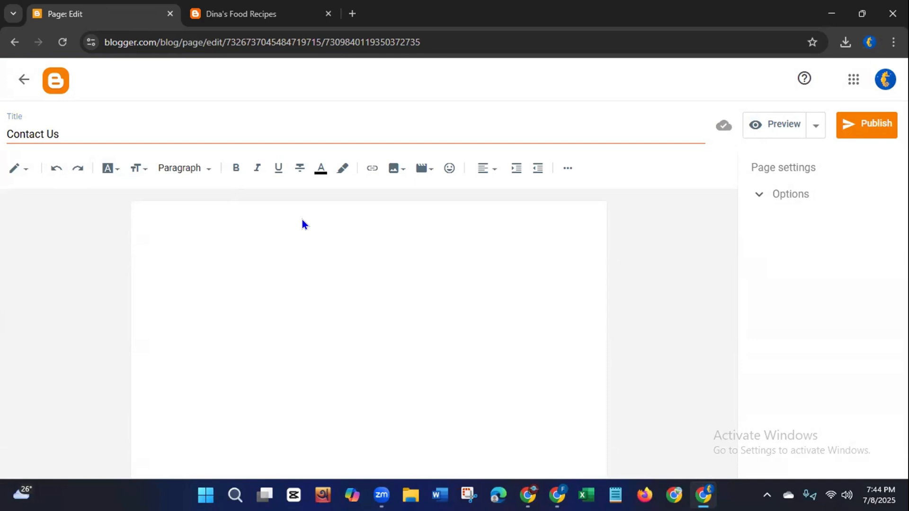
type("For contacting us")
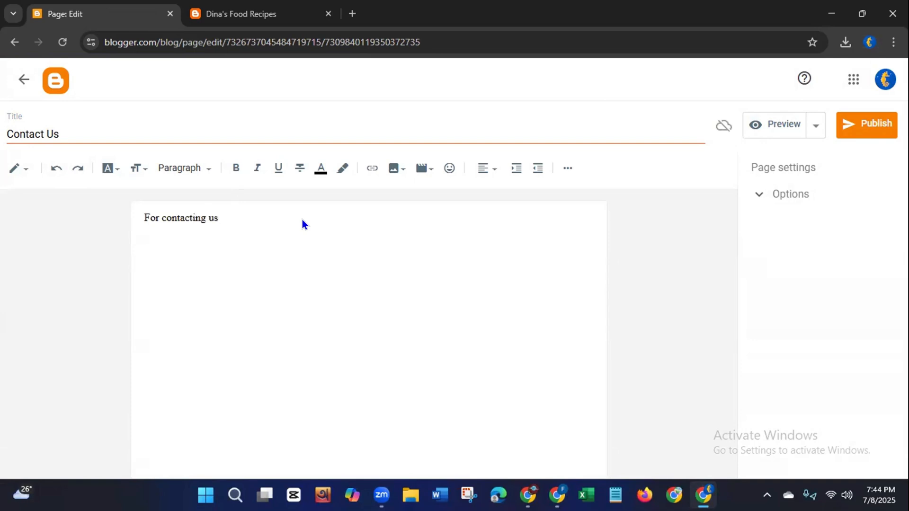
type(":")
key("Return")
type("E mail ID")
key("Return")
type("Phone No")
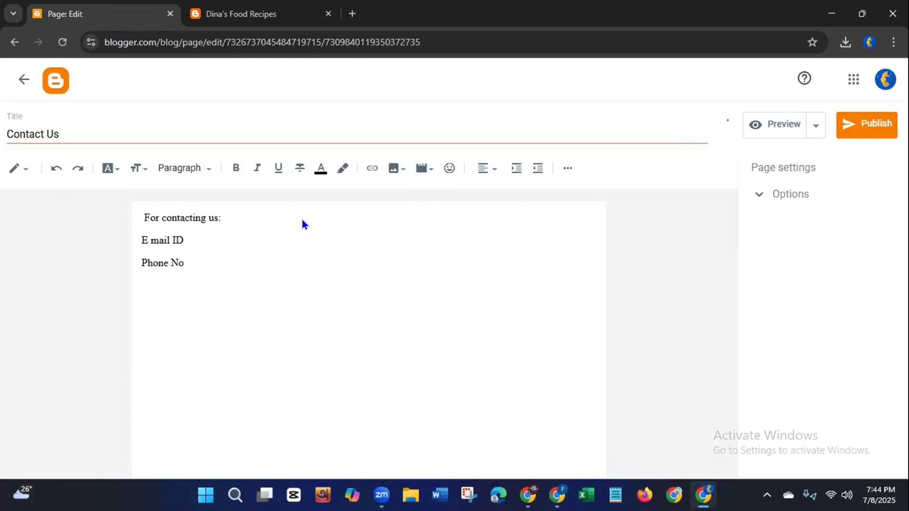
type(".")
key("Return")
type("What'sApp")
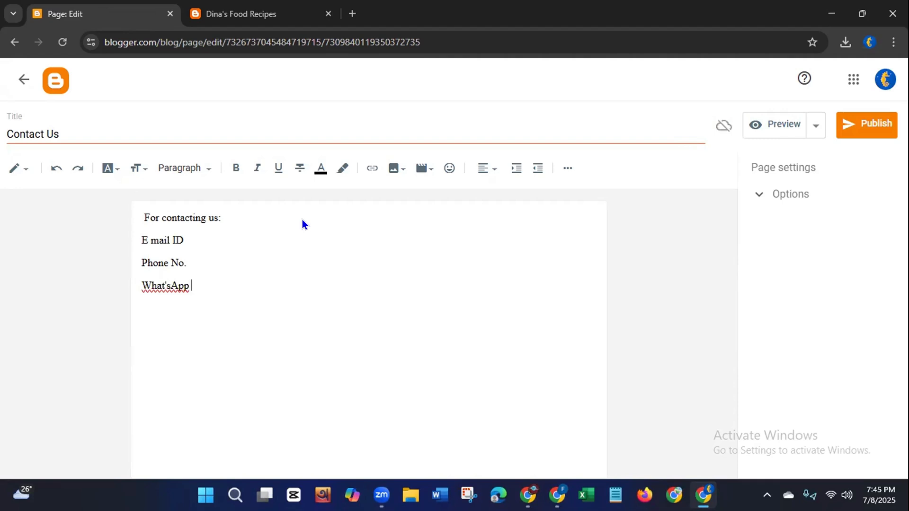
type(" No.")
key("Return")
type("Skype-")
- End the "For contacting us", E mail ID, Phone No and What'sApp No lines with a hyphen instead of their existing punctuation
key("shift+Home")
left_click(207, 287)
key("BackSpace")
key("Up")
key("BackSpace")
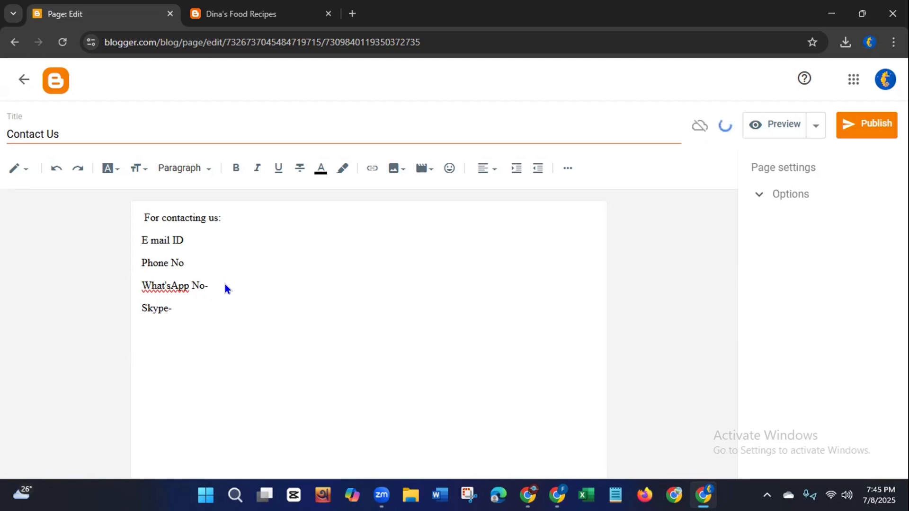
type("-")
key("Up")
type("-")
key("Up")
key("Right")
key("Right")
key("Right")
key("End")
key("BackSpace")
type("-")
- Try the Large font size on the "For contacting us" line, settling on Largest
left_click_drag(138, 210, 230, 214)
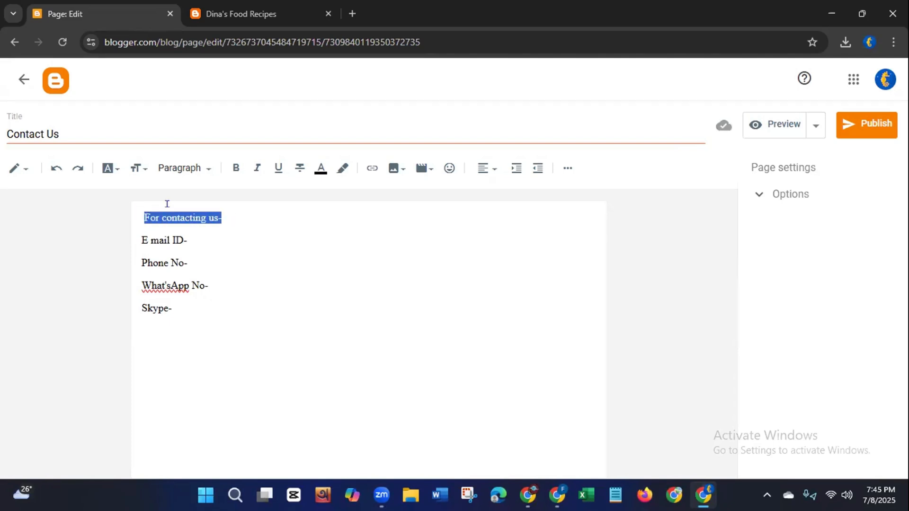
left_click(138, 169)
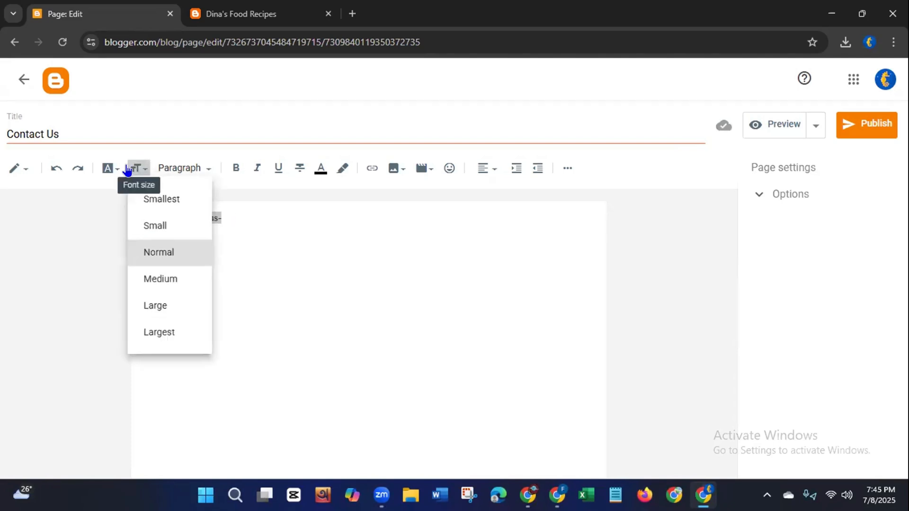
left_click(147, 305)
left_click(135, 169)
left_click(146, 338)
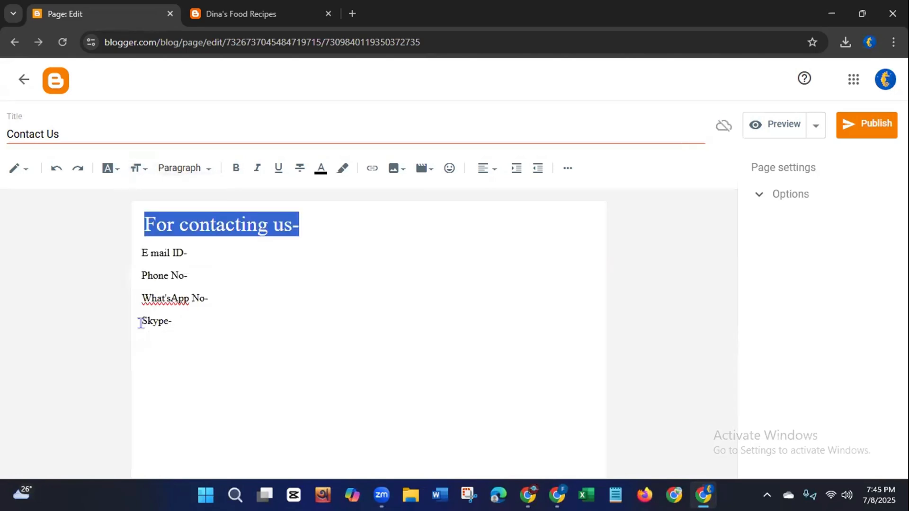
left_click(202, 335)
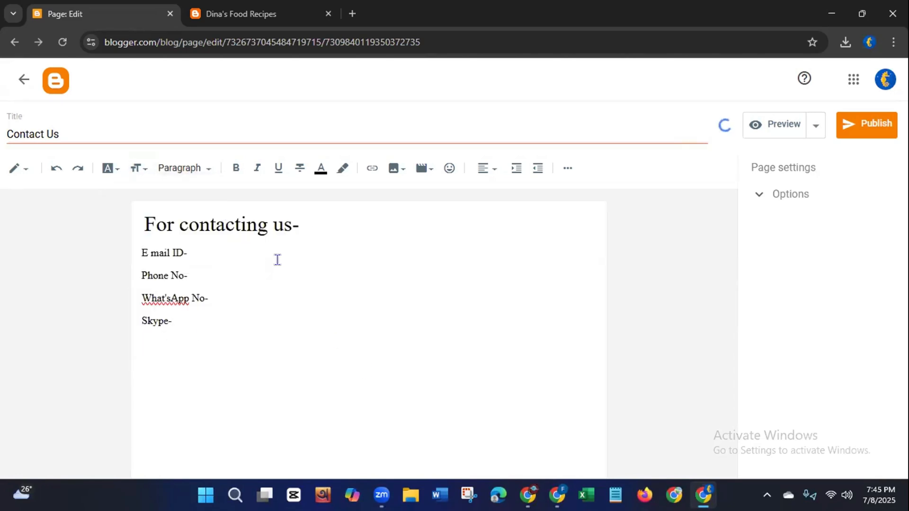
- Replace the hyphen at the end of the "For contacting us" heading with a colon
left_click(293, 223)
key("BackSpace")
type(";")
key("BackSpace")
type(":")
- Set the font size of the four contact lines, from E mail ID to Skype, to Large
left_click_drag(139, 247, 187, 315)
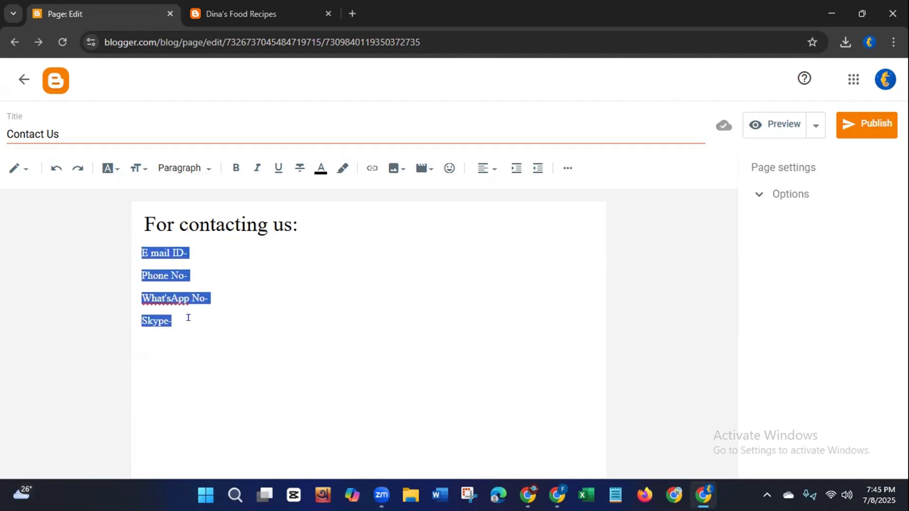
left_click(135, 169)
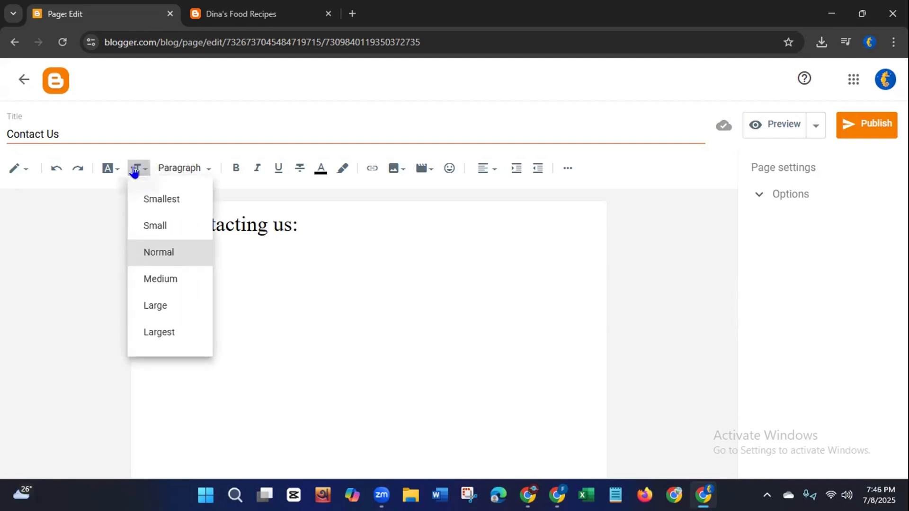
left_click(148, 307)
left_click(383, 381)
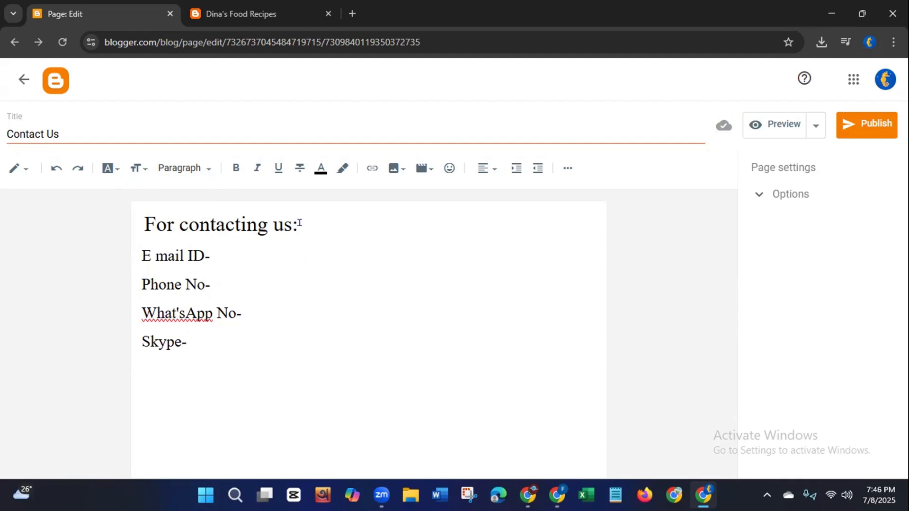
- Change the text color of the "For contacting us:" heading to dark red
left_click_drag(300, 223, 133, 230)
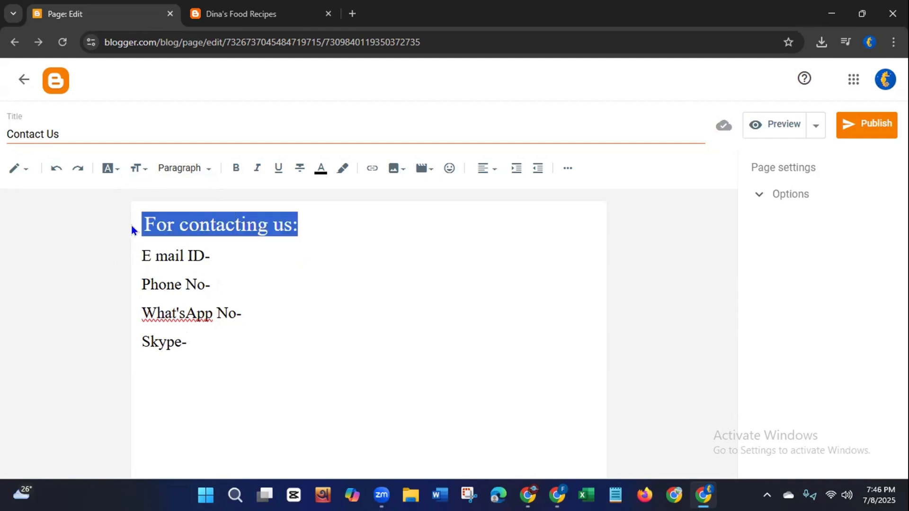
left_click(317, 170)
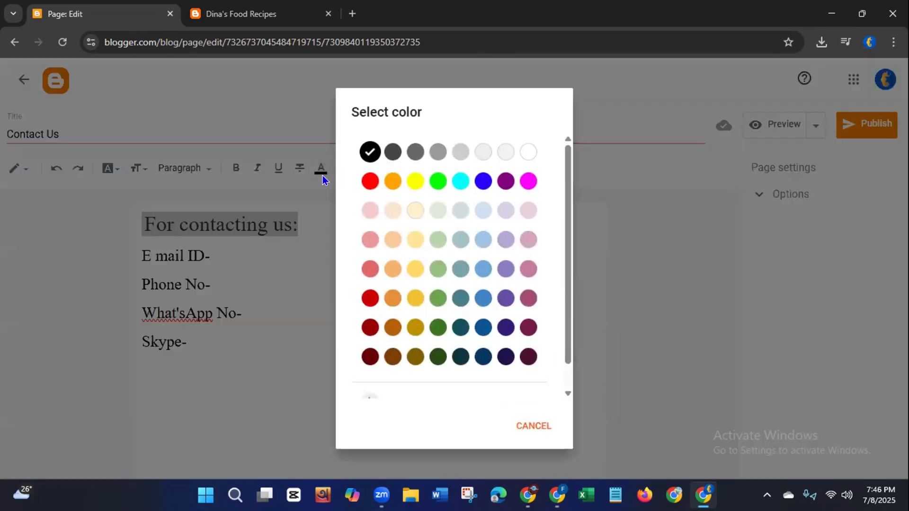
left_click(361, 290)
left_click(342, 362)
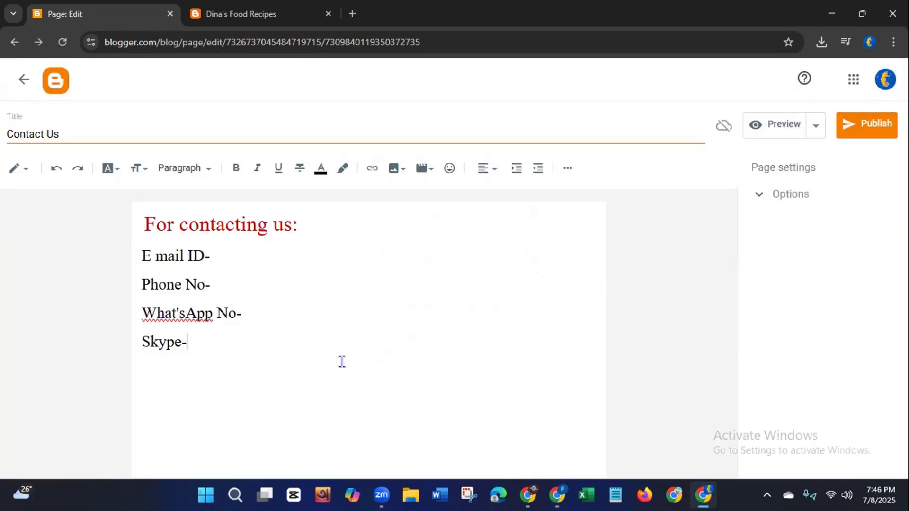
- Hyphenate the first contact label so it reads "E-mail ID-"
left_click(155, 254)
key("BackSpace")
type("-")
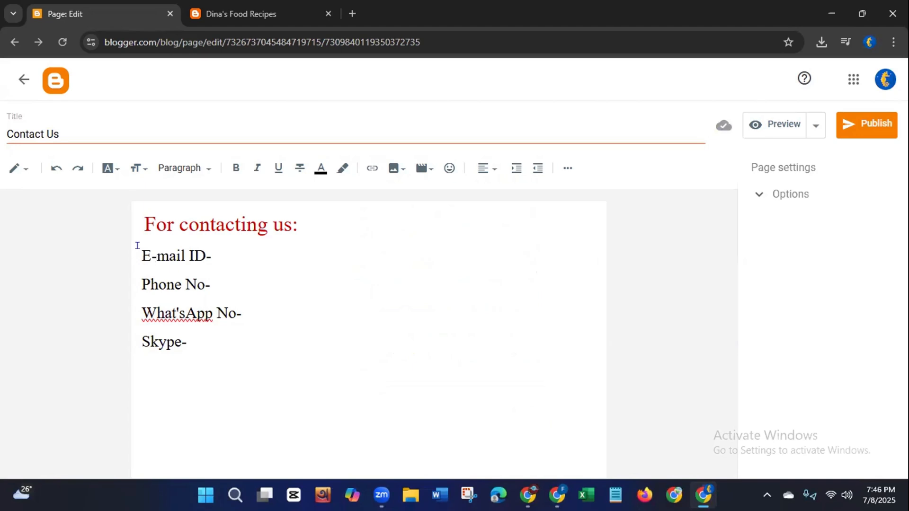
- Search the special characters for "e mail" and insert the E-mail symbol before "E-mail ID-"
left_click(137, 245)
left_click(450, 169)
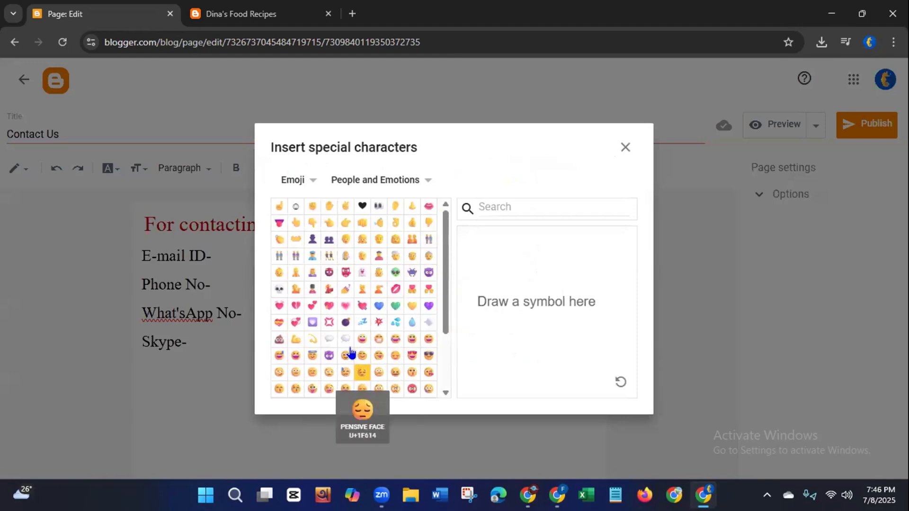
left_click(494, 203)
type("e mail")
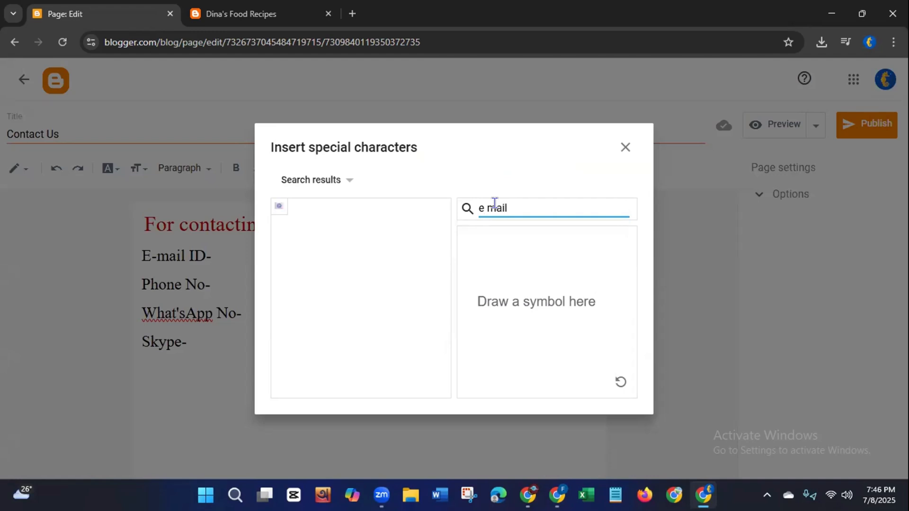
mouse_move(281, 208)
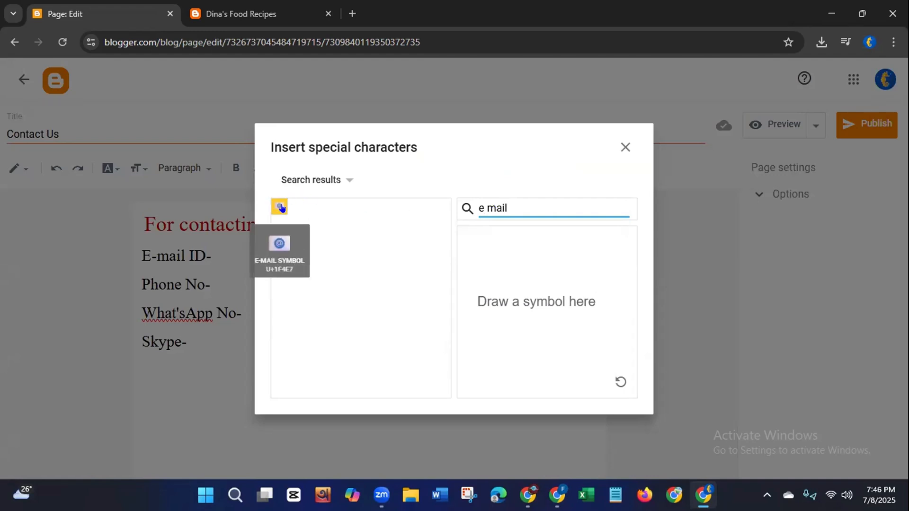
left_click(281, 207)
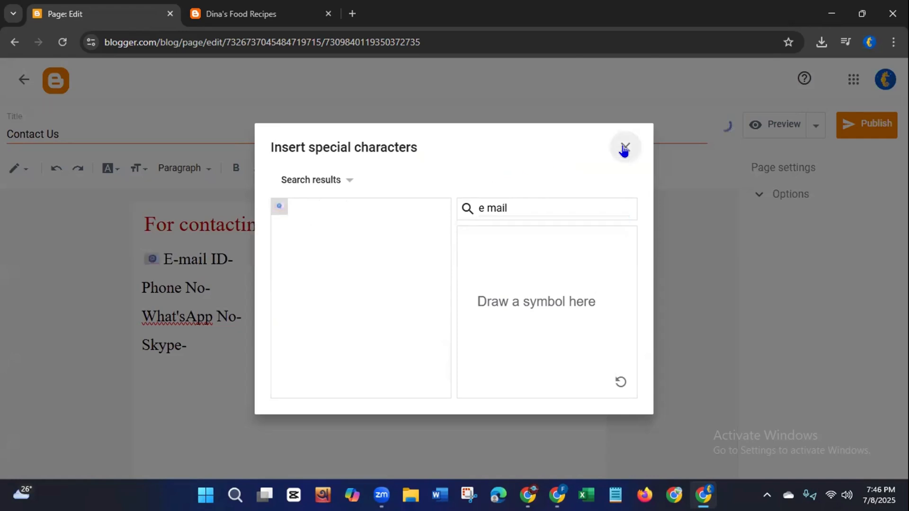
left_click(625, 148)
- Search the special characters for "phone" and insert the Mobile Phone symbol before "Phone No-"
left_click(138, 277)
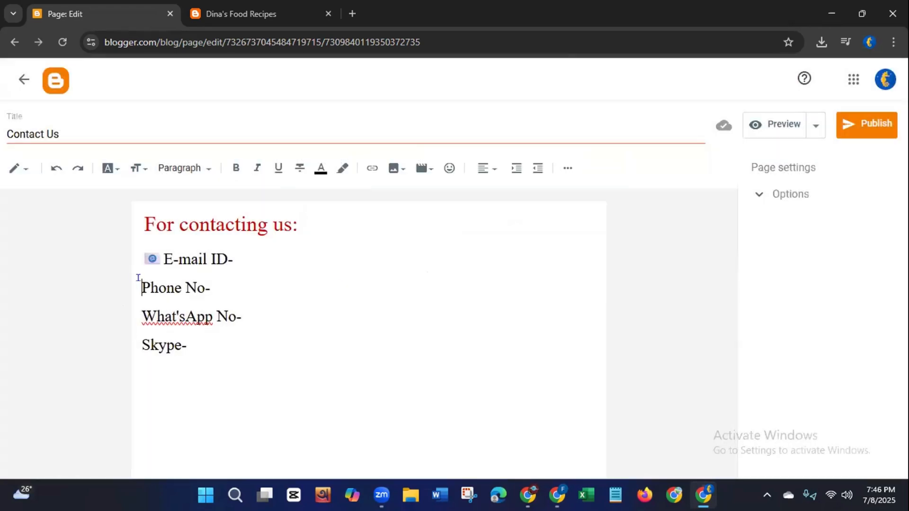
left_click(445, 169)
left_click(480, 208)
type("phone")
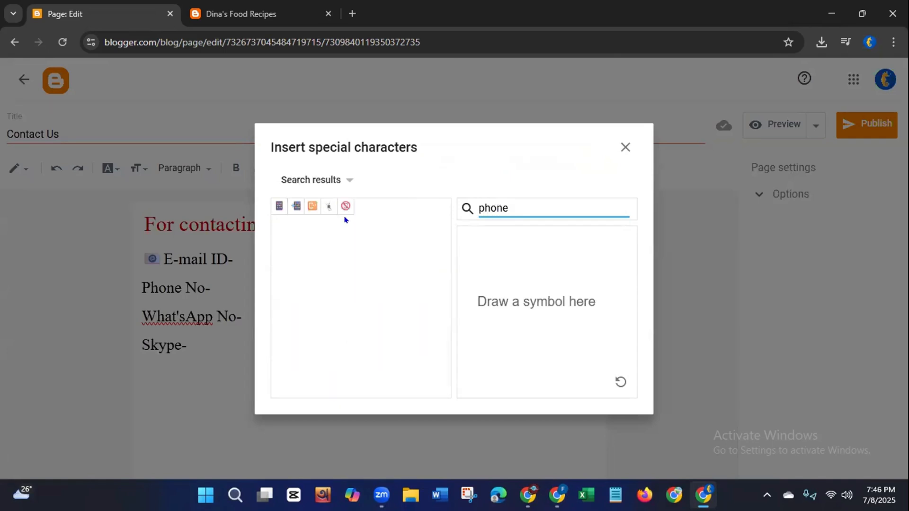
left_click(274, 208)
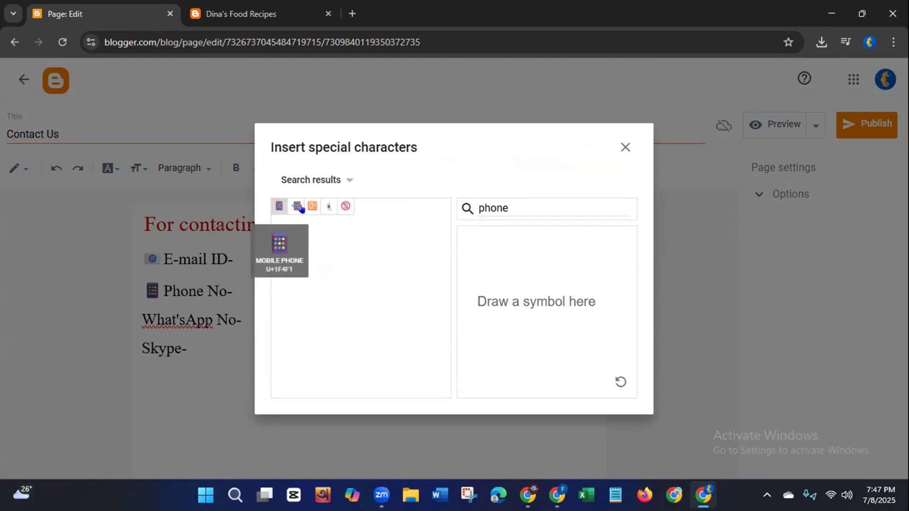
left_click(625, 148)
- Search the special characters for "whatsapp", clear the search, and insert the right-pointing hand emoji before "What'sApp No-"
left_click(139, 317)
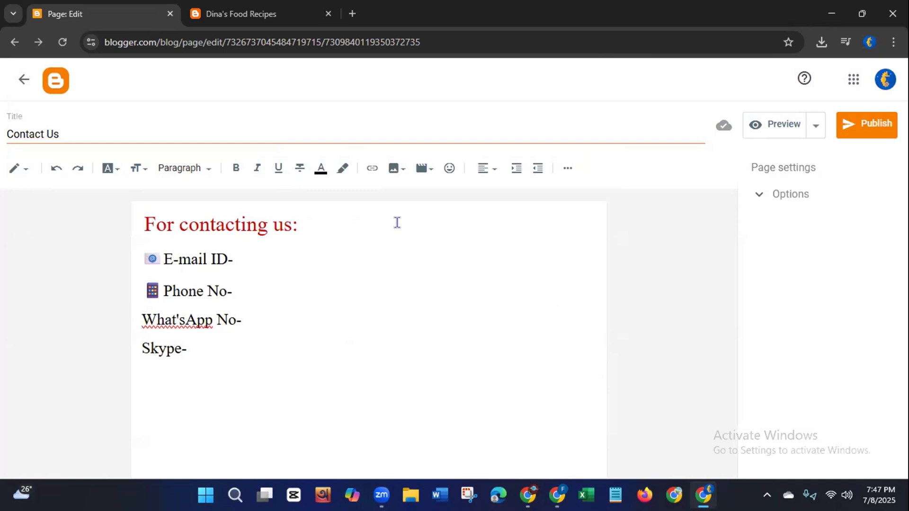
left_click(449, 168)
left_click(491, 205)
type("whatsapp")
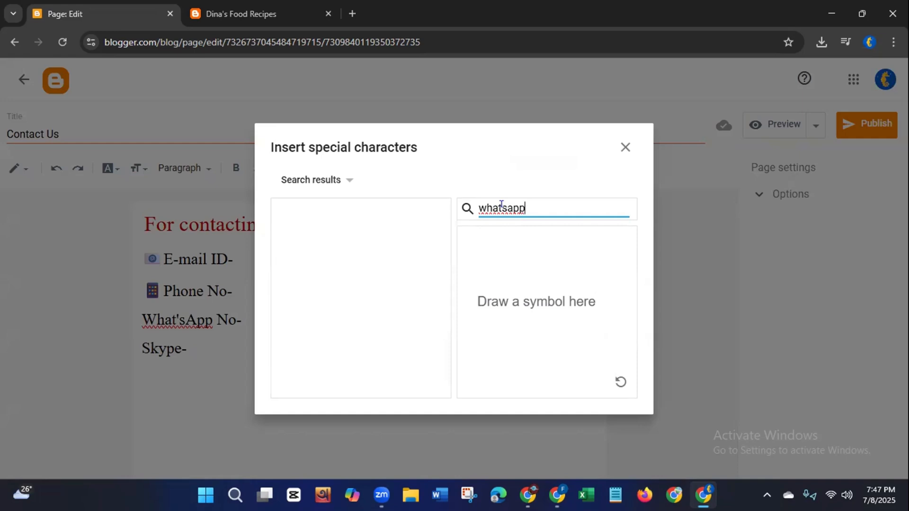
left_click_drag(525, 208, 468, 208)
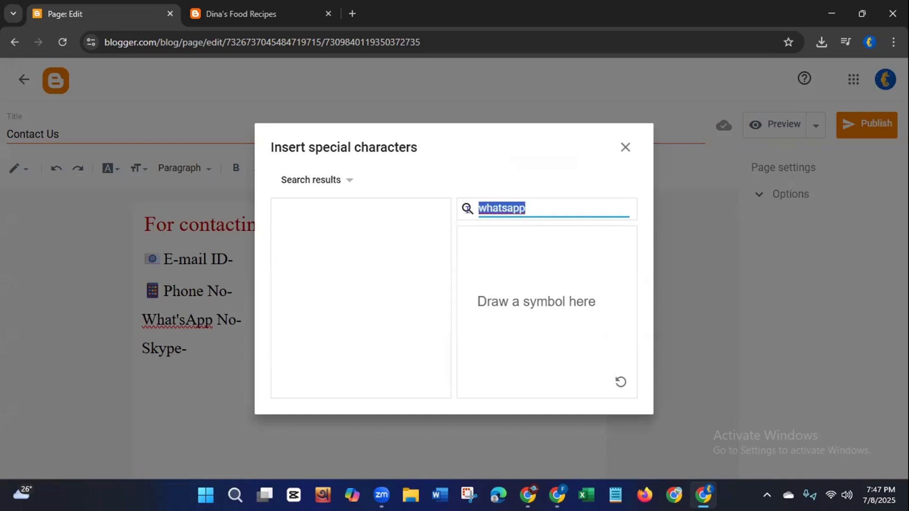
key("BackSpace")
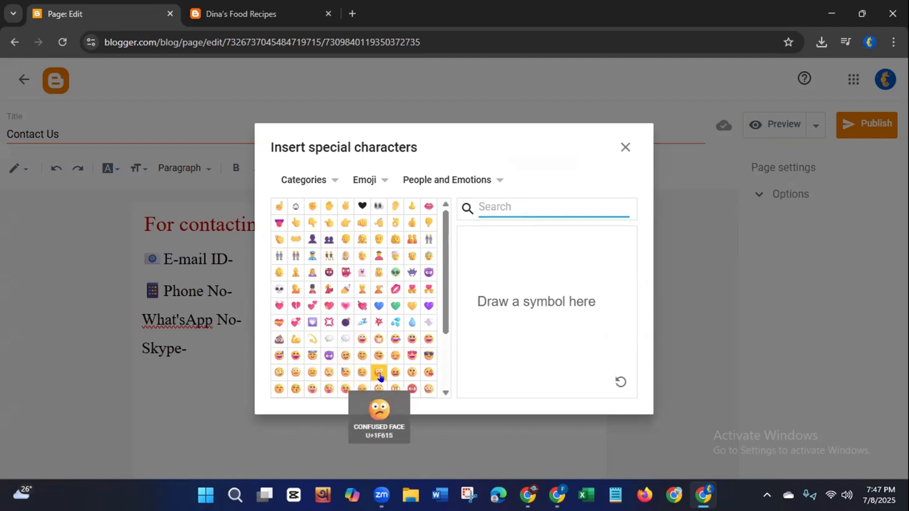
left_click(339, 222)
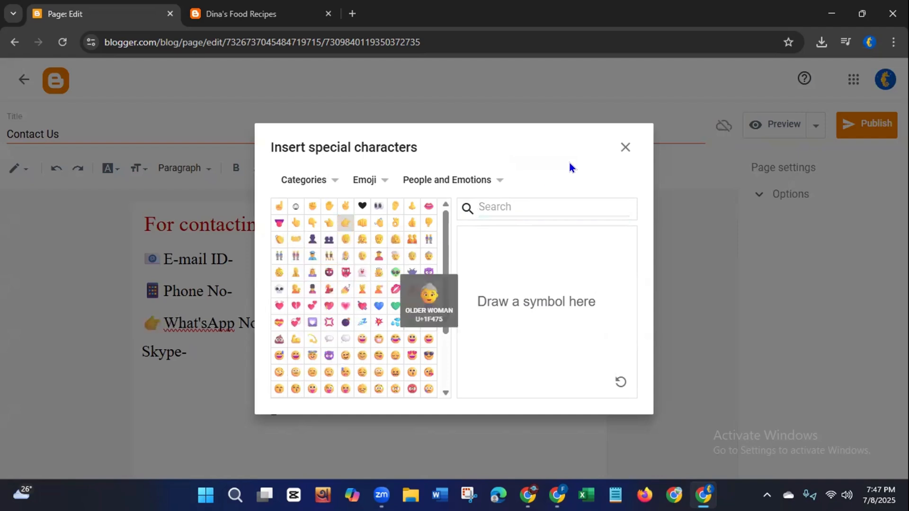
left_click(624, 149)
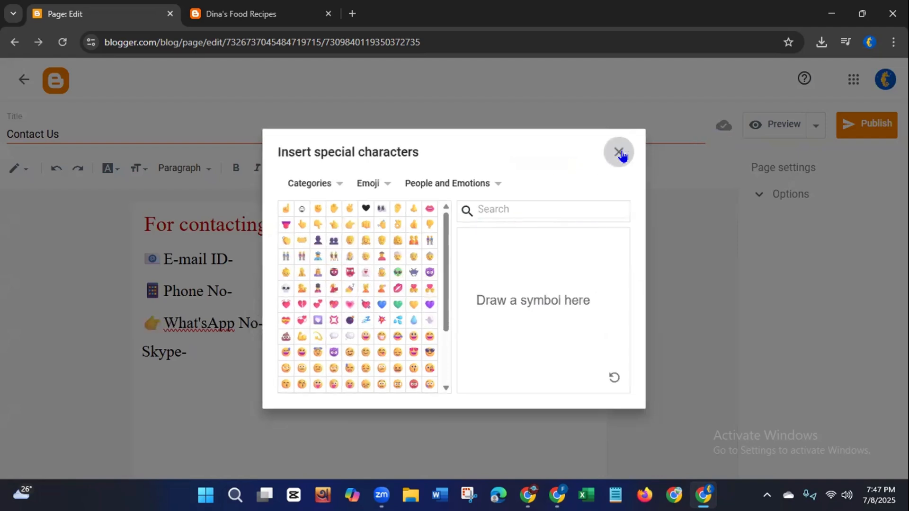
- Insert the yellow swirling star emoji from People and Emotions before "Skype-"
left_click(141, 352)
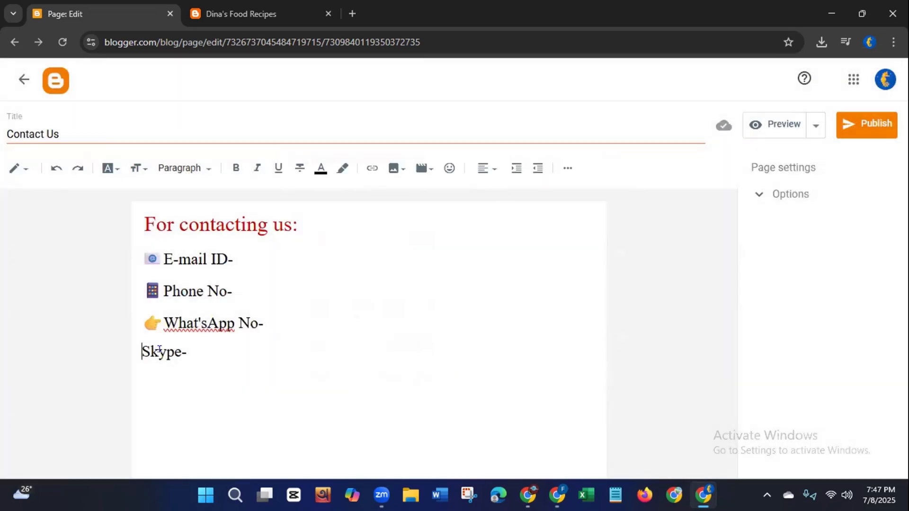
left_click(451, 170)
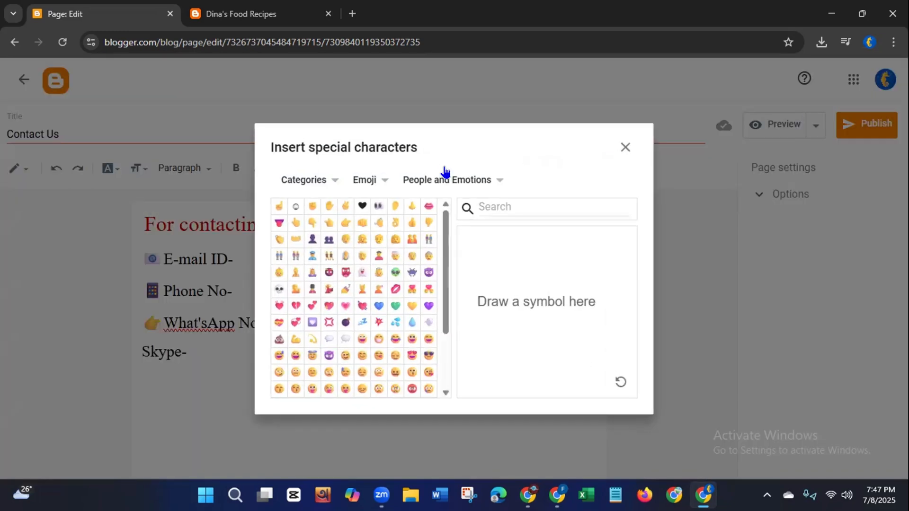
left_click_drag(443, 229, 443, 301)
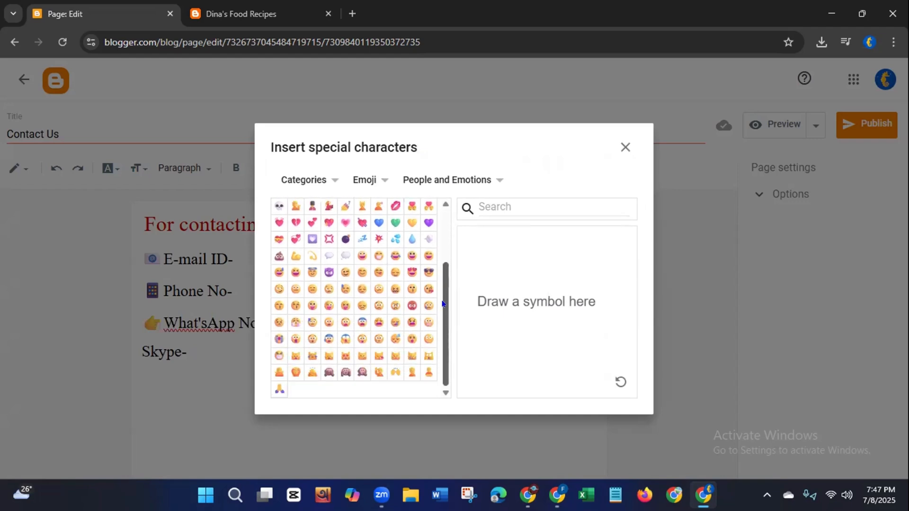
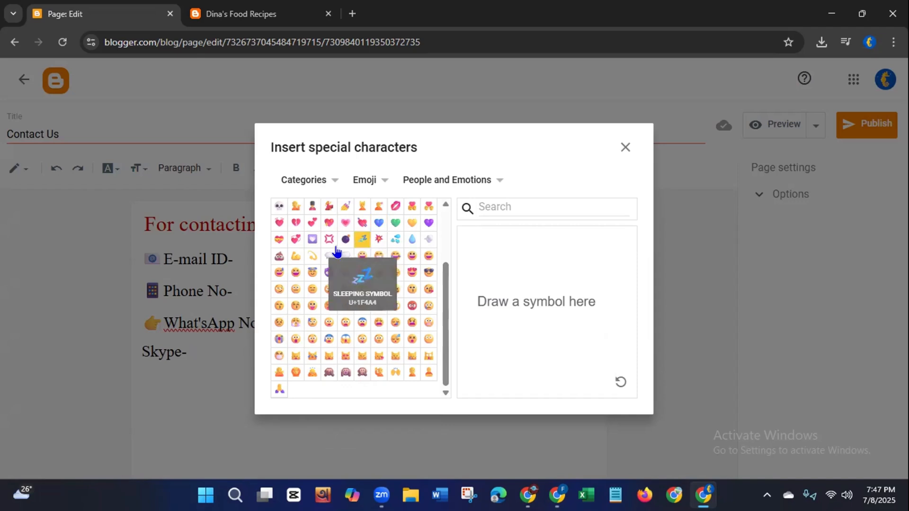
left_click(306, 261)
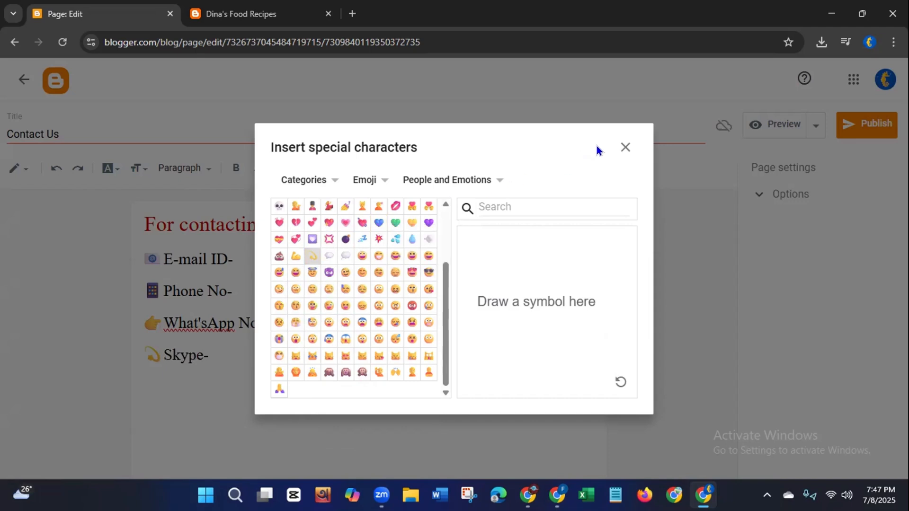
left_click(625, 148)
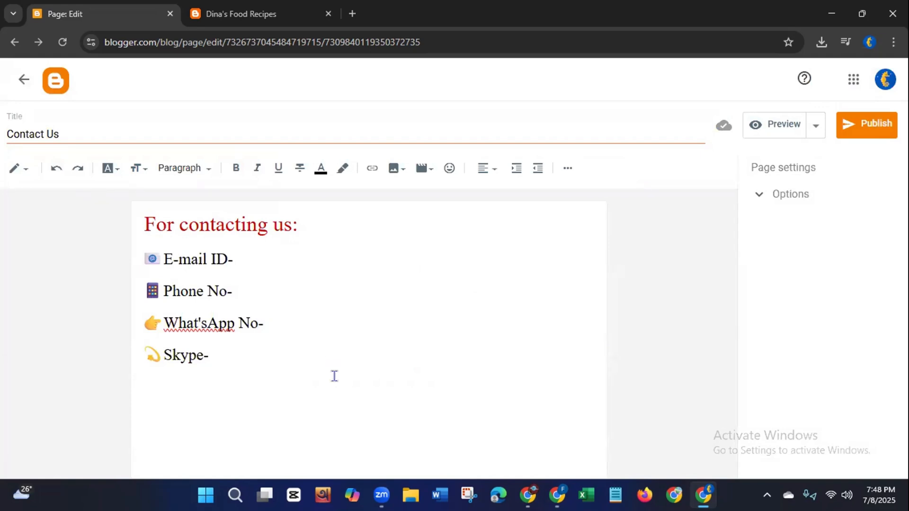
- Switch to the Dina's design in Canva, add a blank page, and duplicate the first page
left_click(557, 494)
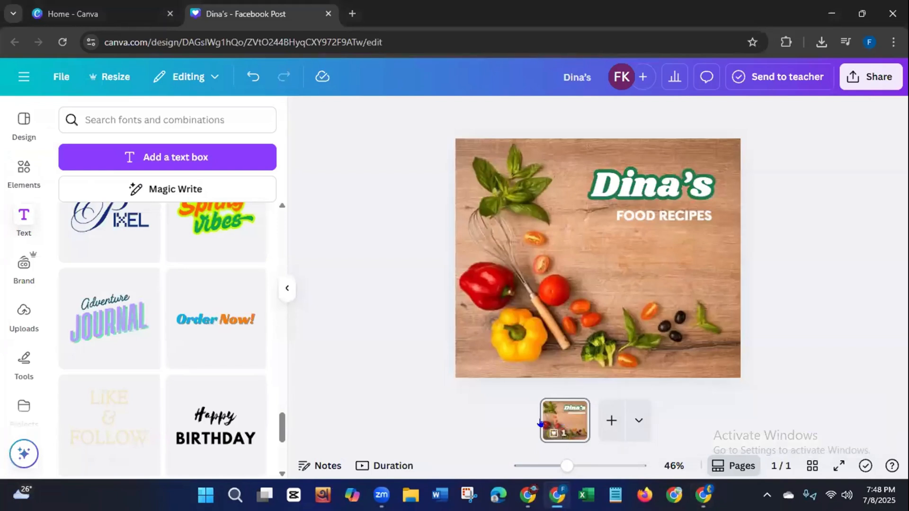
left_click(611, 422)
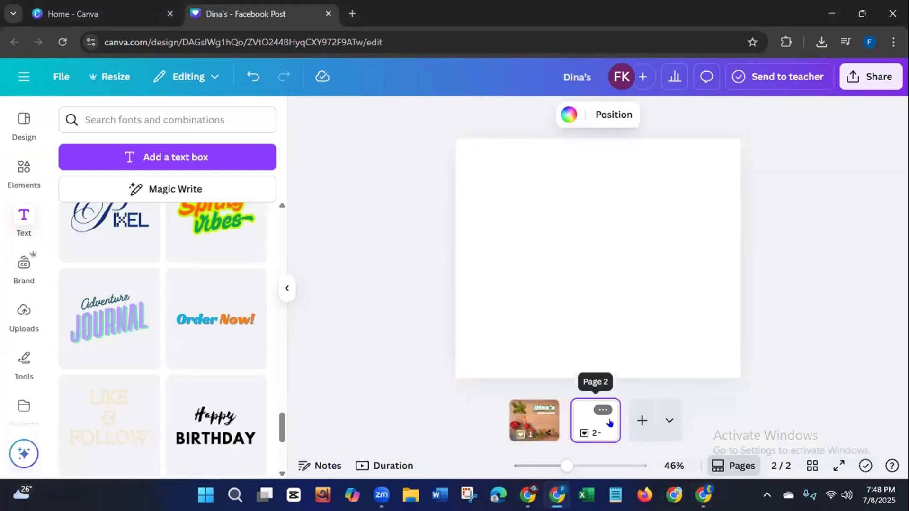
left_click(541, 419)
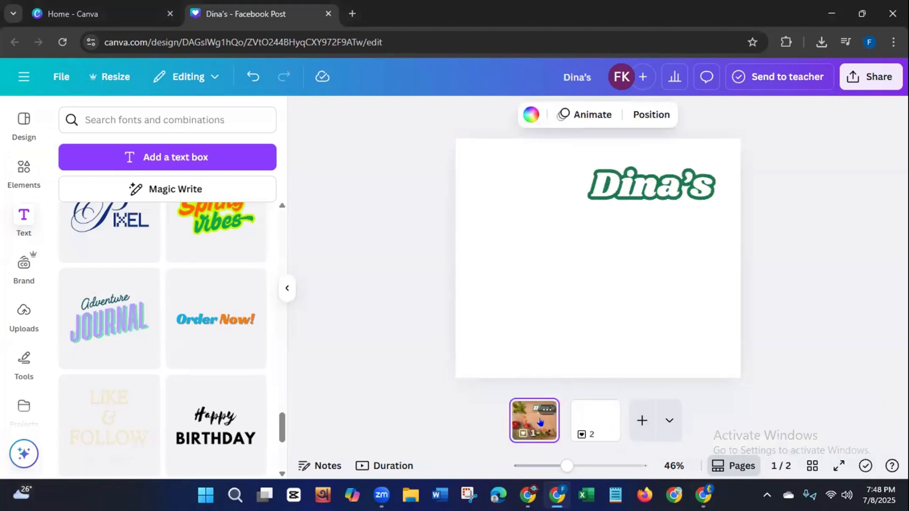
left_click(546, 411)
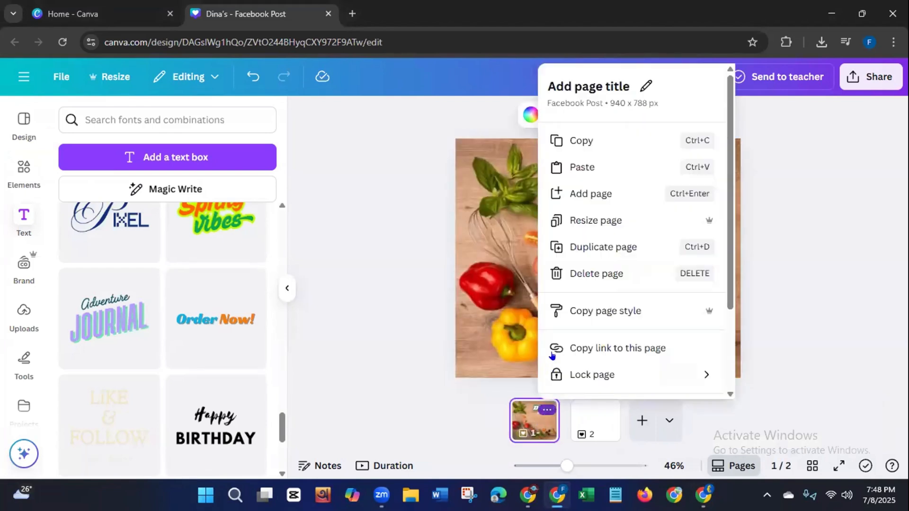
left_click(575, 249)
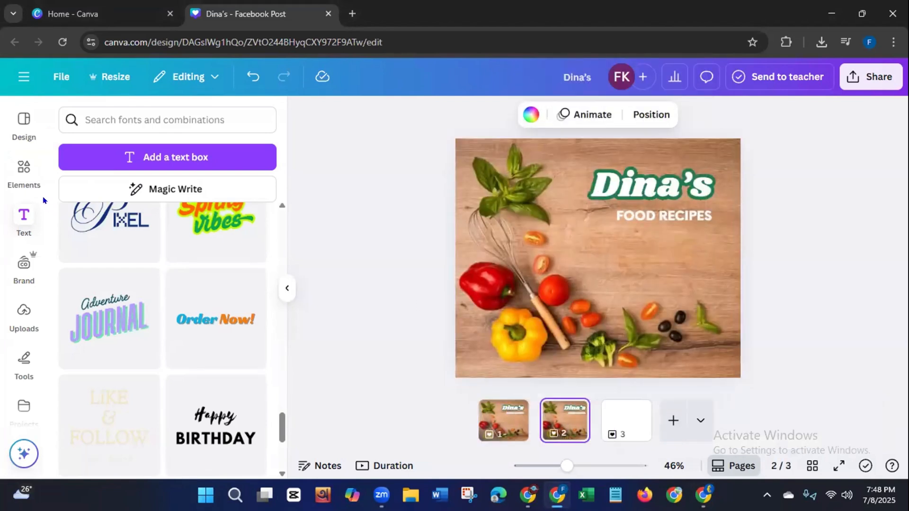
- Replace the background of page 2 with the recommended dark blue wood photo with tomatoes and a rolling pin
left_click(11, 180)
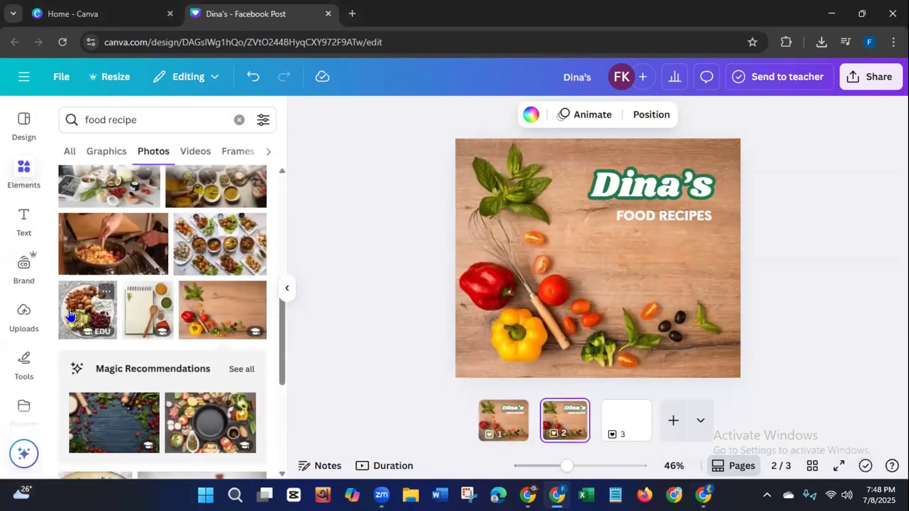
left_click_drag(279, 318, 280, 379)
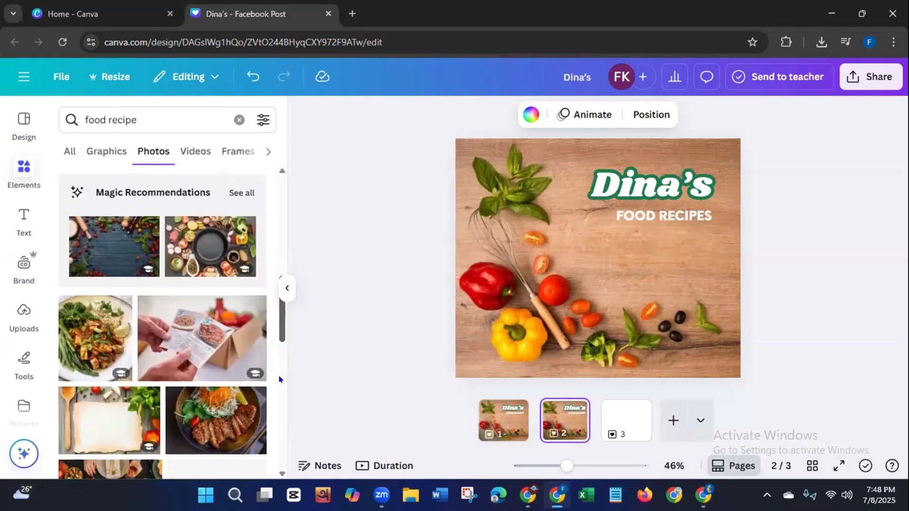
left_click(114, 244)
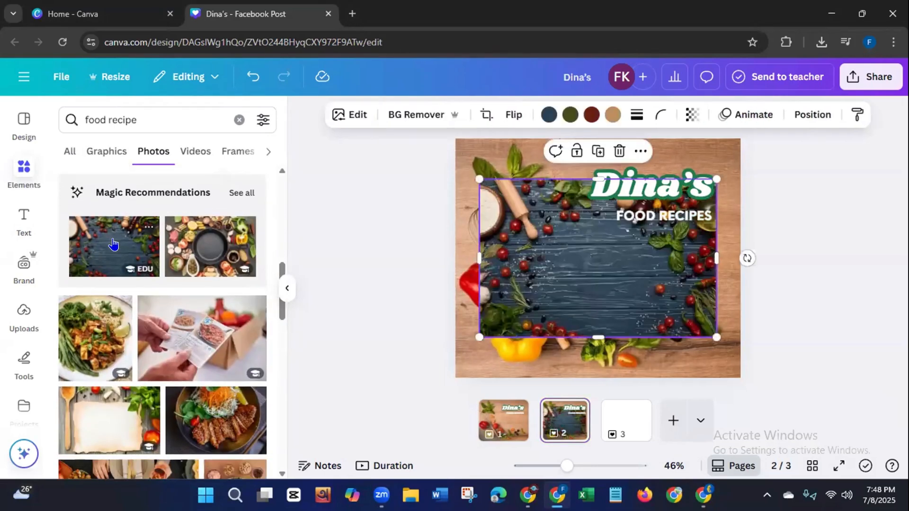
right_click(514, 250)
left_click(540, 432)
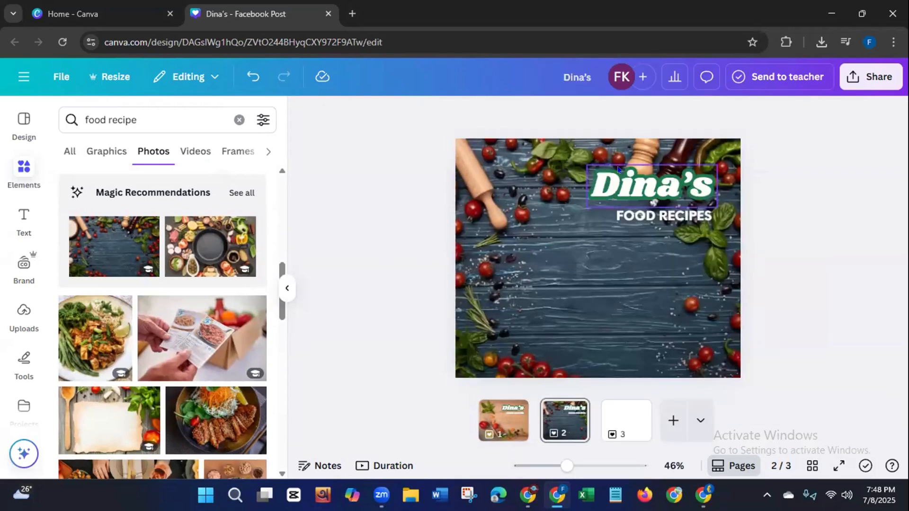
- Move the "Dina's" title and the "FOOD RECIPES" subtitle to the center of page 2, with the subtitle below the title
left_click(621, 187)
left_click_drag(621, 187, 562, 244)
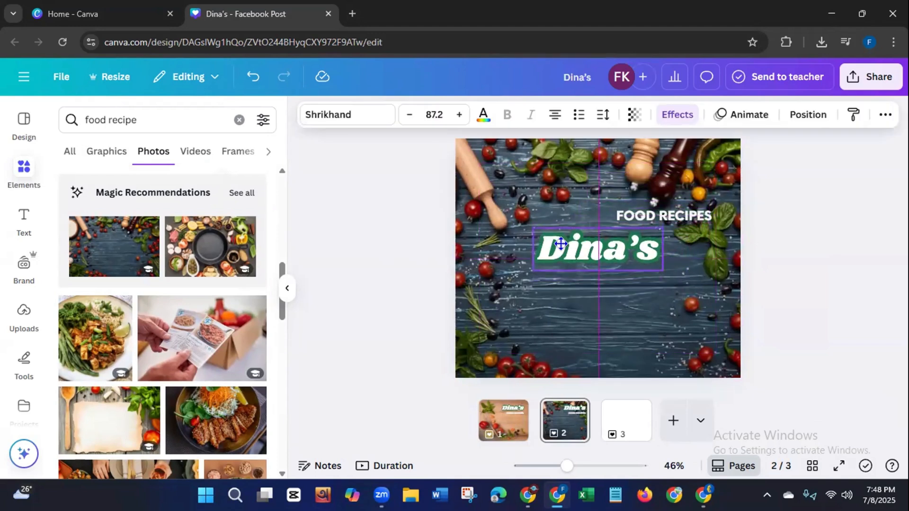
left_click(676, 212)
left_click_drag(676, 211, 607, 275)
left_click(410, 324)
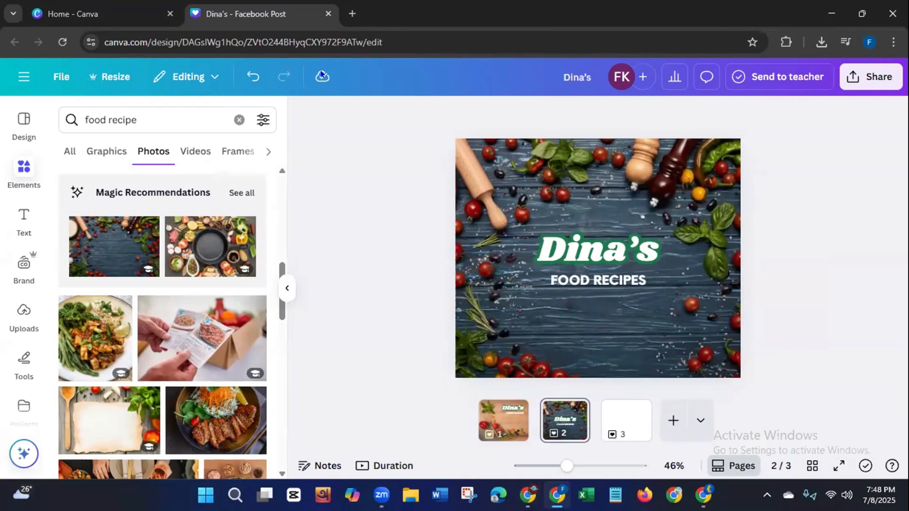
- Download all pages of the design as JPG
left_click(870, 77)
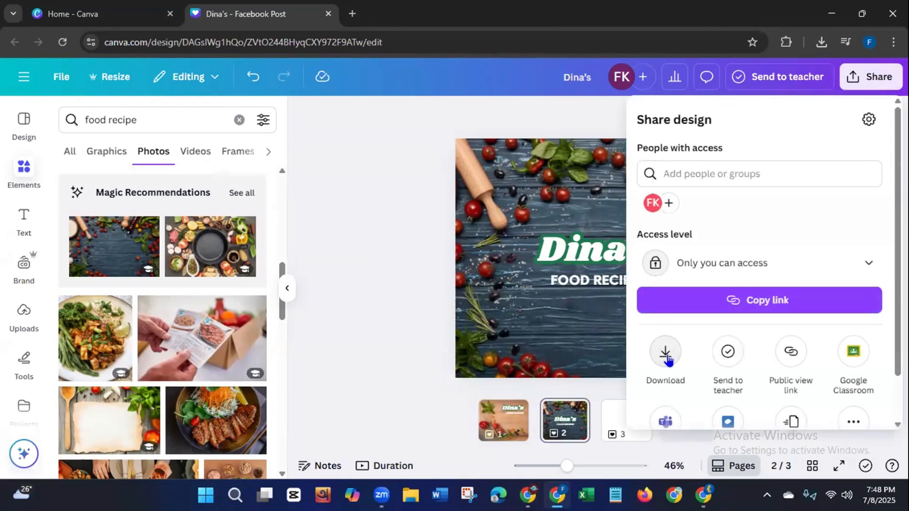
left_click(667, 357)
left_click(792, 169)
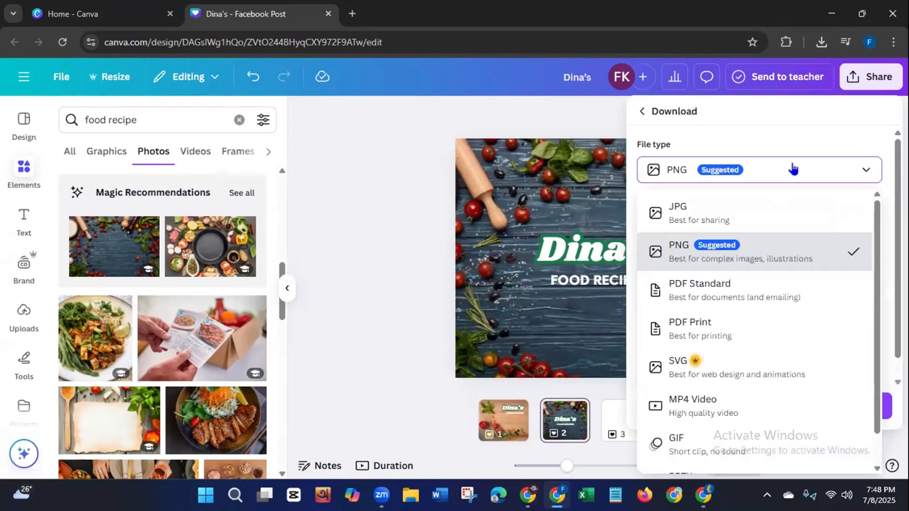
left_click(695, 209)
left_click(728, 406)
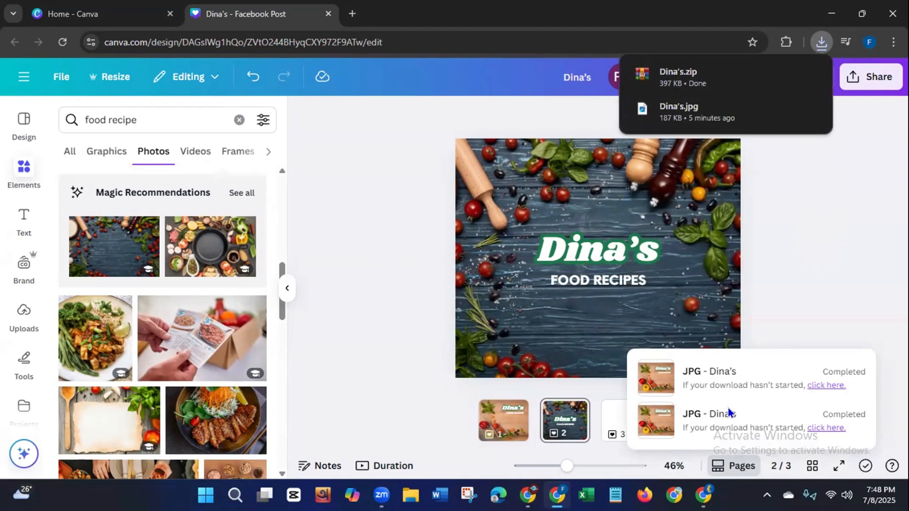
- Download only page 2 of the design as PNG
left_click(677, 288)
left_click(871, 77)
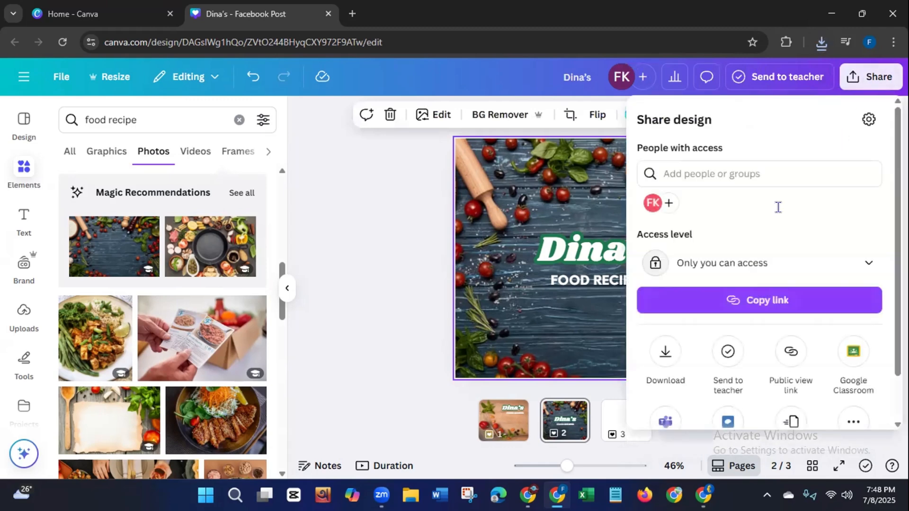
left_click(663, 356)
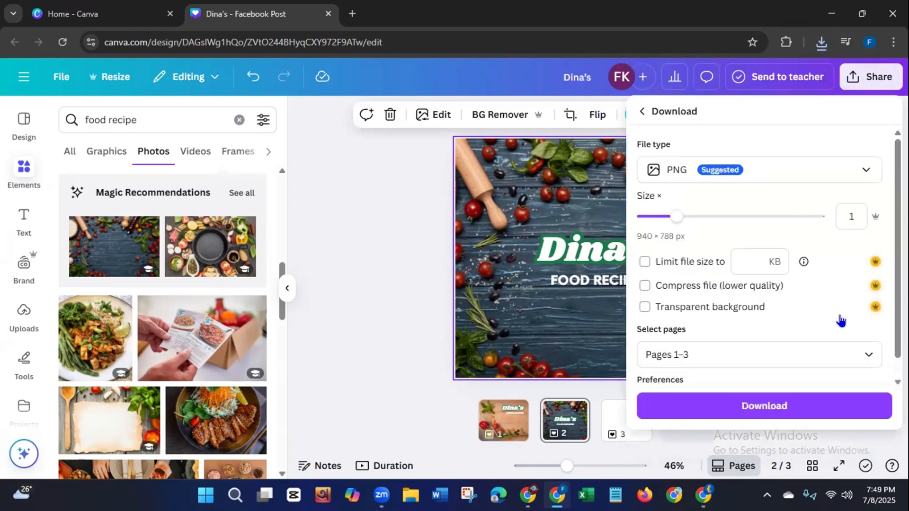
left_click(869, 359)
left_click(655, 178)
left_click(714, 325)
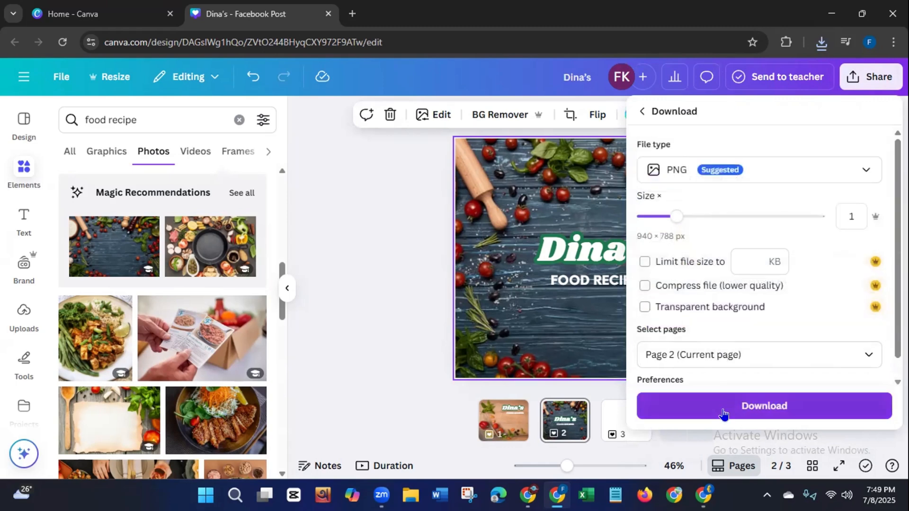
left_click(724, 407)
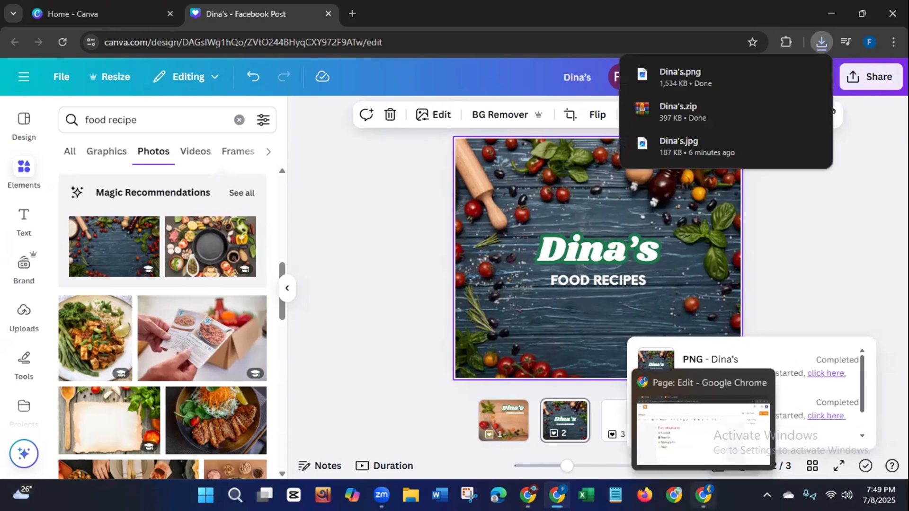
- Switch to the Contact Us page in Blogger and insert the downloaded Dina's PNG from the computer below the Skype line
left_click(704, 495)
left_click(247, 361)
key("Return")
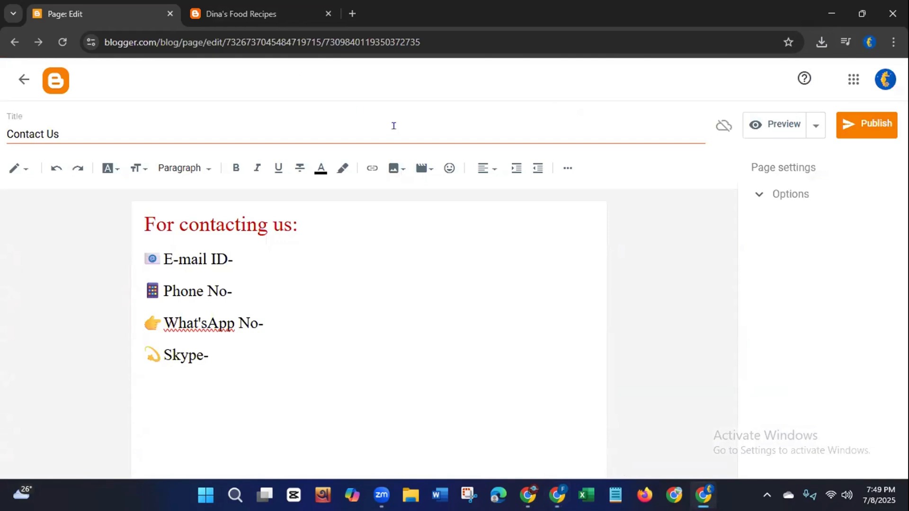
left_click(391, 169)
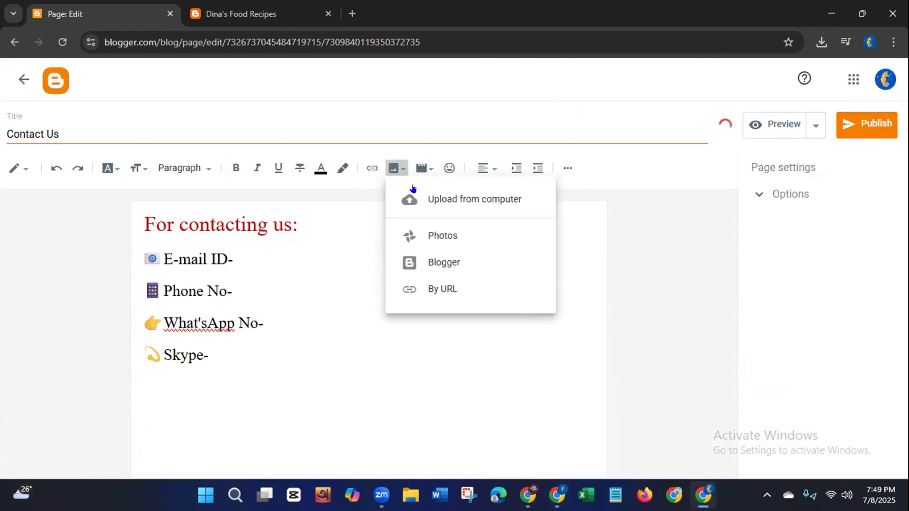
left_click(419, 197)
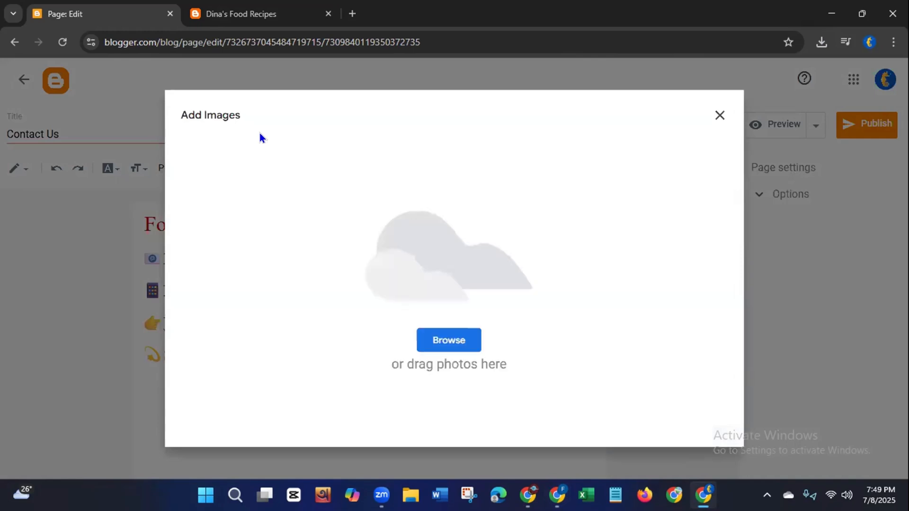
left_click(464, 337)
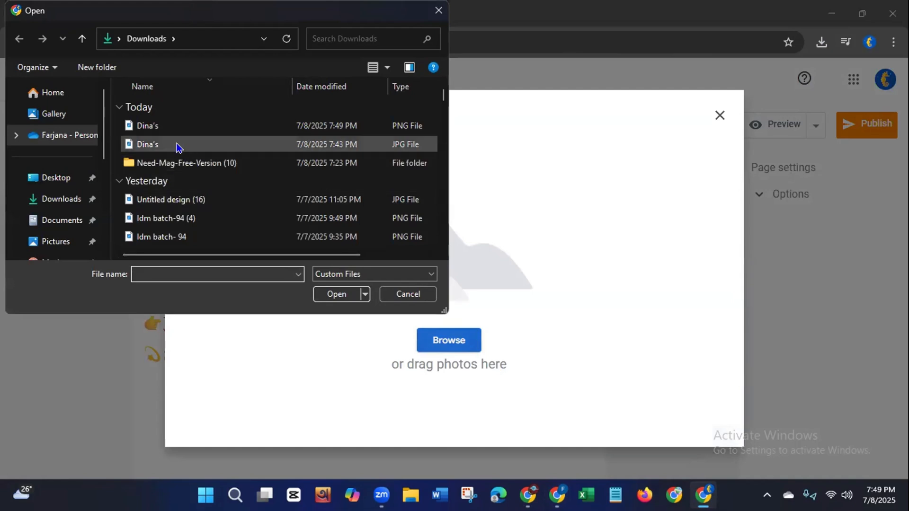
left_click(182, 127)
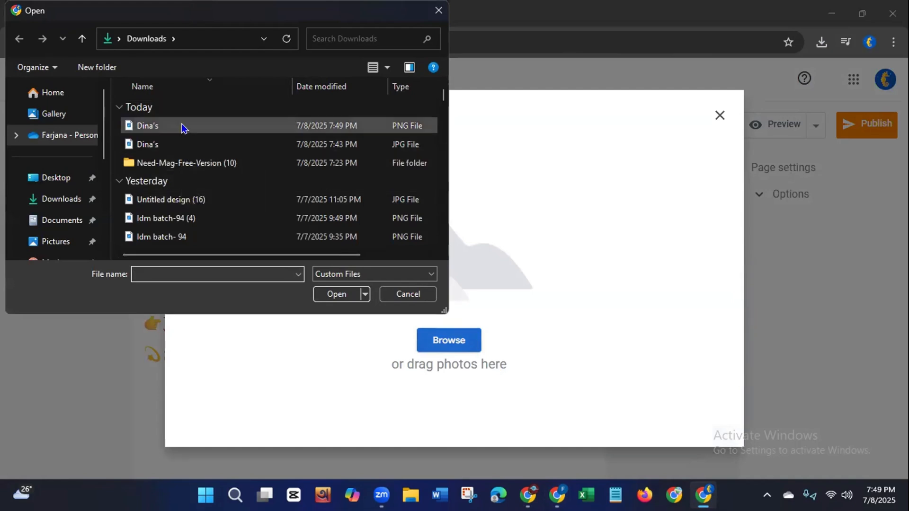
left_click(325, 290)
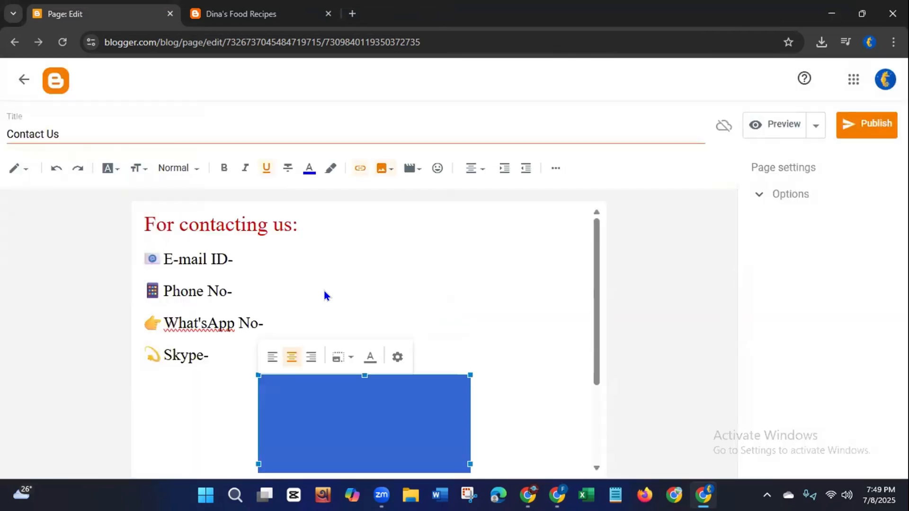
- Set the inserted image to extra large and publish the Contact Us page
left_click(338, 358)
left_click(313, 417)
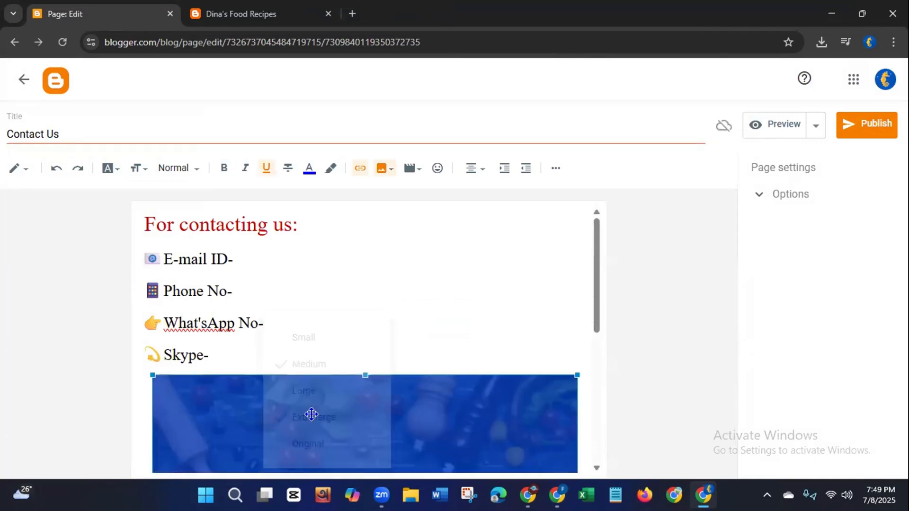
left_click(432, 286)
left_click_drag(600, 286, 591, 258)
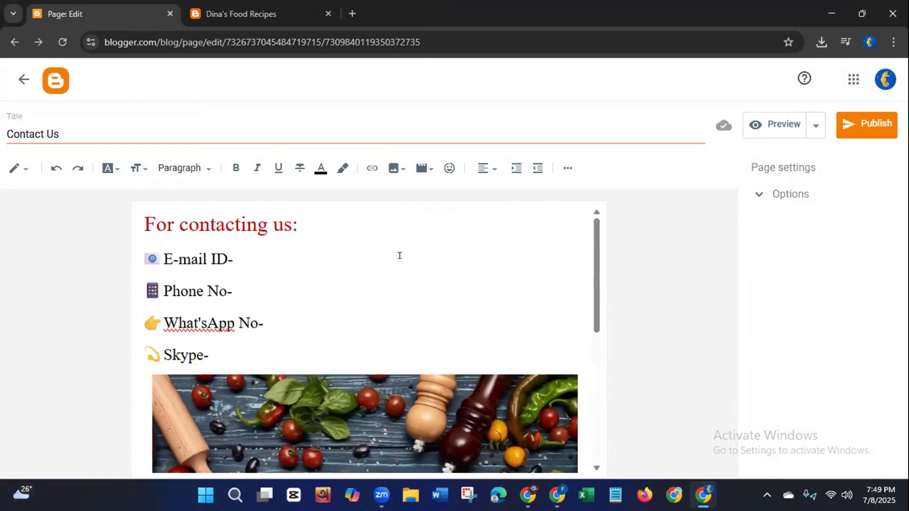
left_click(870, 125)
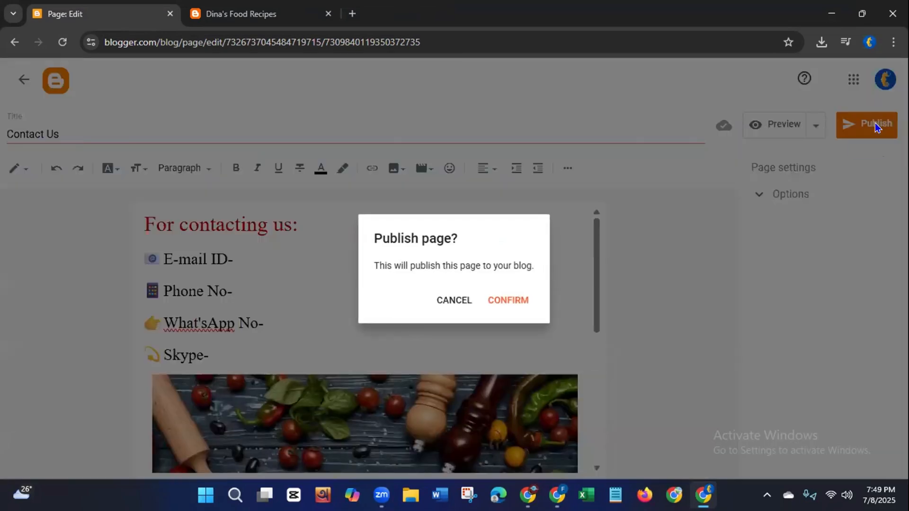
left_click(506, 303)
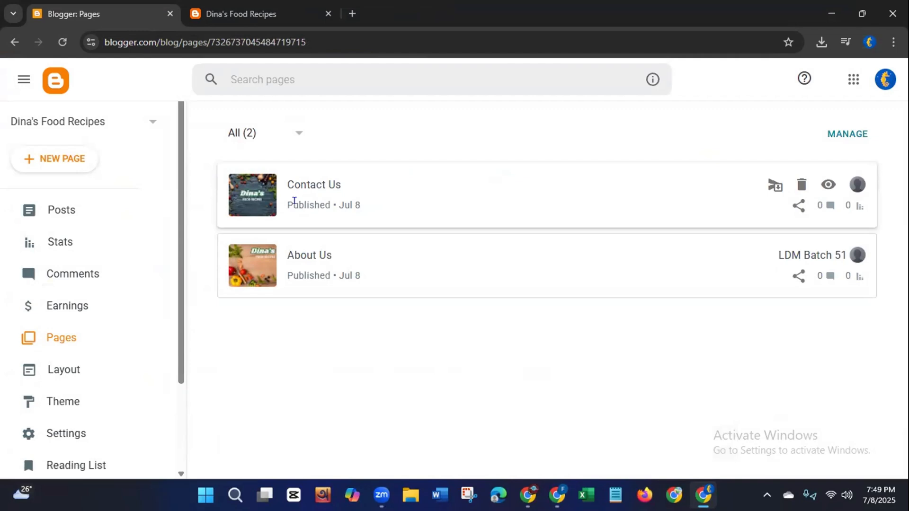
- Create a new page titled "Privacy Policy" with the placeholder body text "bsdjjhgdiulijhu;oidjljclknjbchvyxafguylifjlknk"
left_click(51, 168)
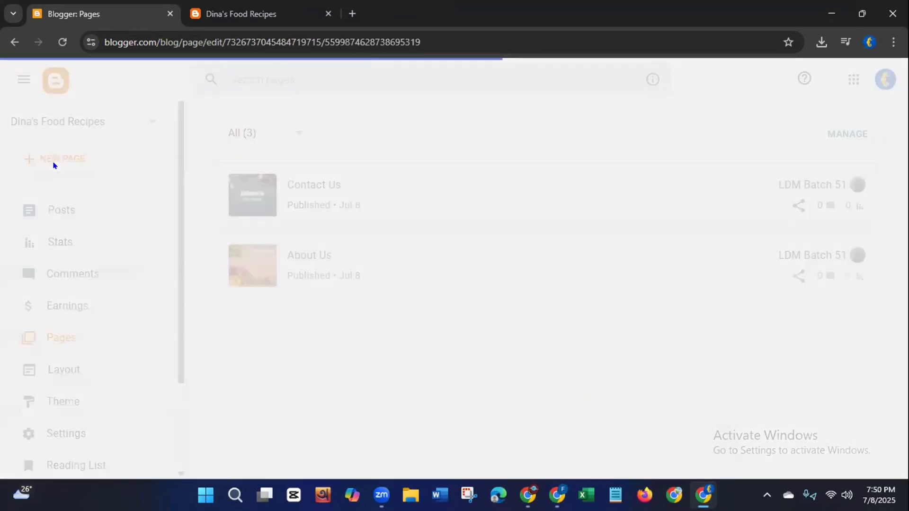
left_click(140, 129)
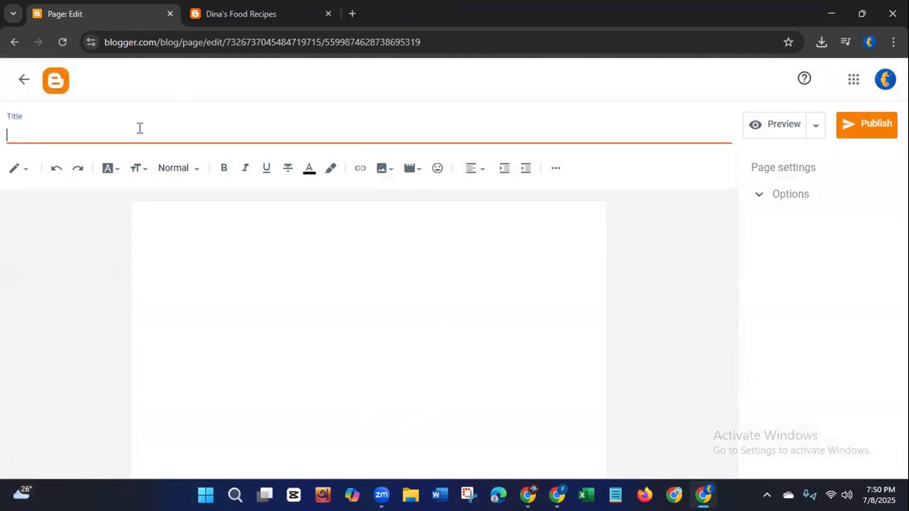
type("Privacy Policy")
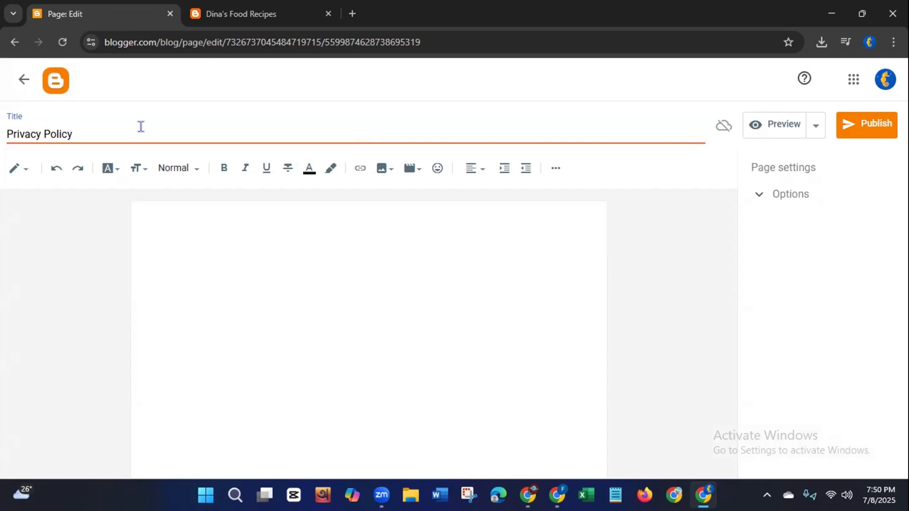
left_click(184, 246)
type("bsdjjh")
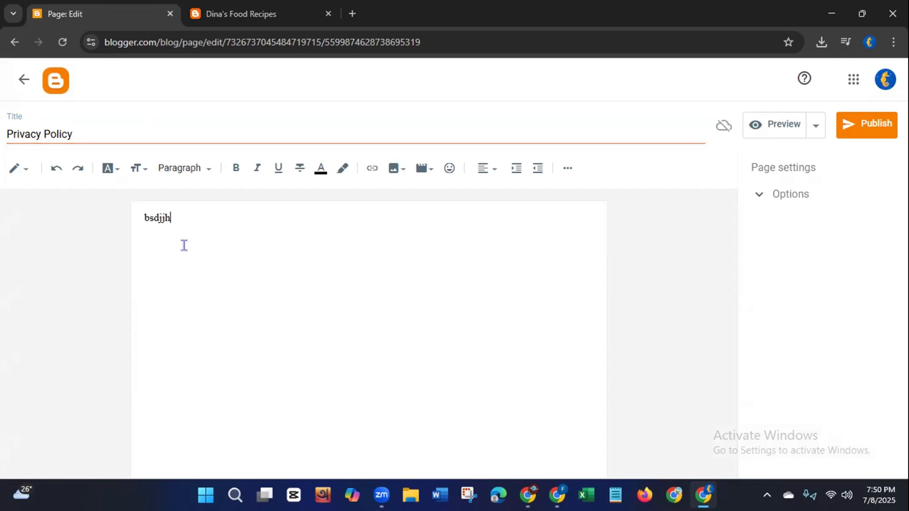
type("gdiulijhu;oidjljclknjbchvyxafguylifjlknk")
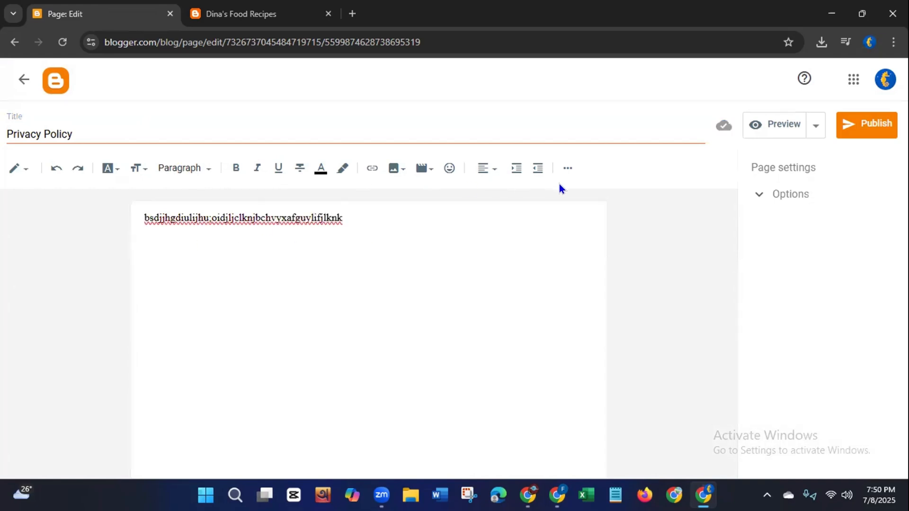
- Switch to the Dina's design in Canva and replace page 2's background with the photo of hands holding recipe cards
mouse_move(704, 495)
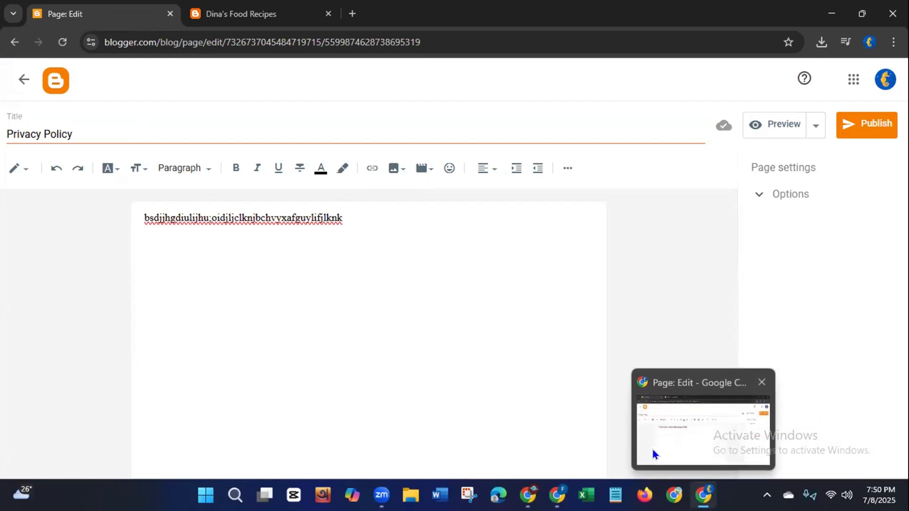
left_click(503, 429)
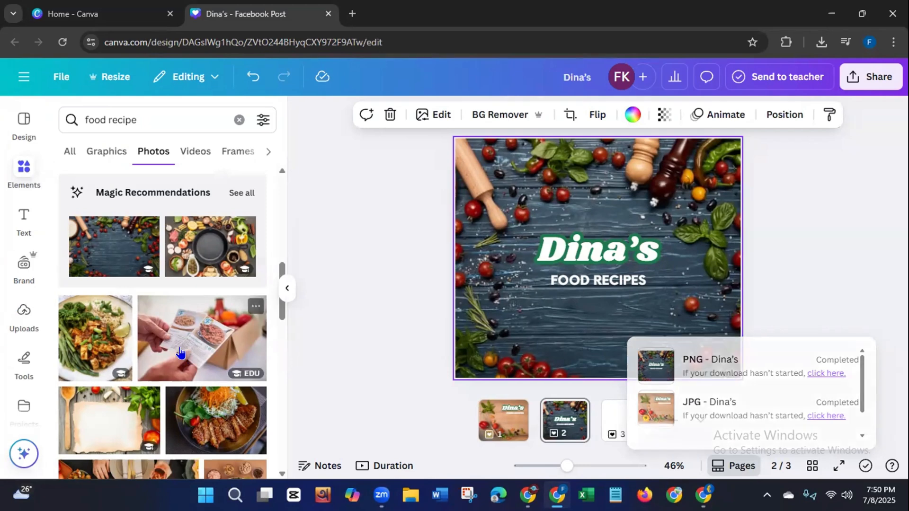
left_click(189, 360)
right_click(501, 300)
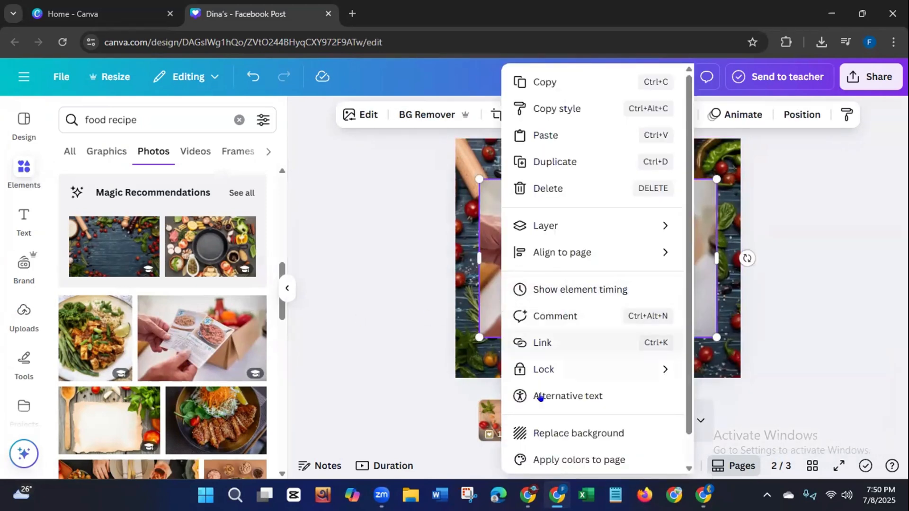
left_click(546, 433)
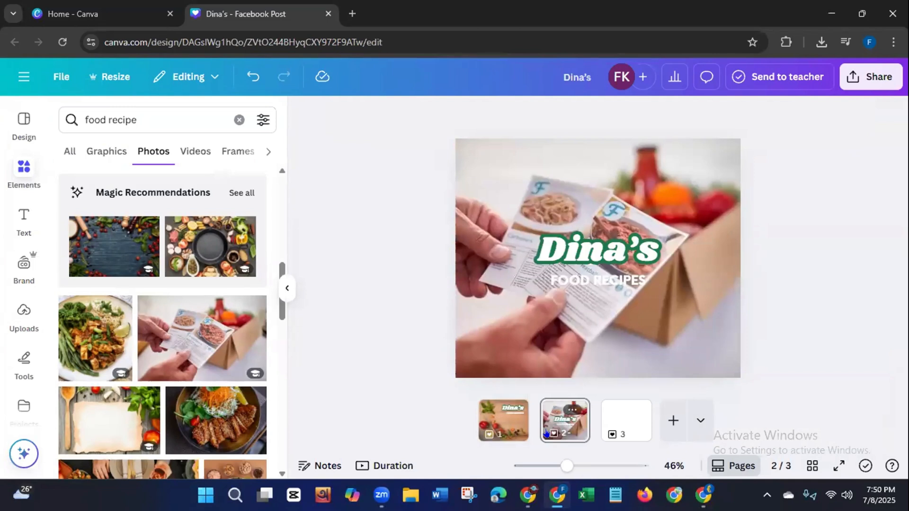
- Move the "Dina's" title to the lower right of page 2, shrink it to size 78, and place "FOOD RECIPES" beneath it
left_click(612, 248)
left_click_drag(612, 248, 690, 322)
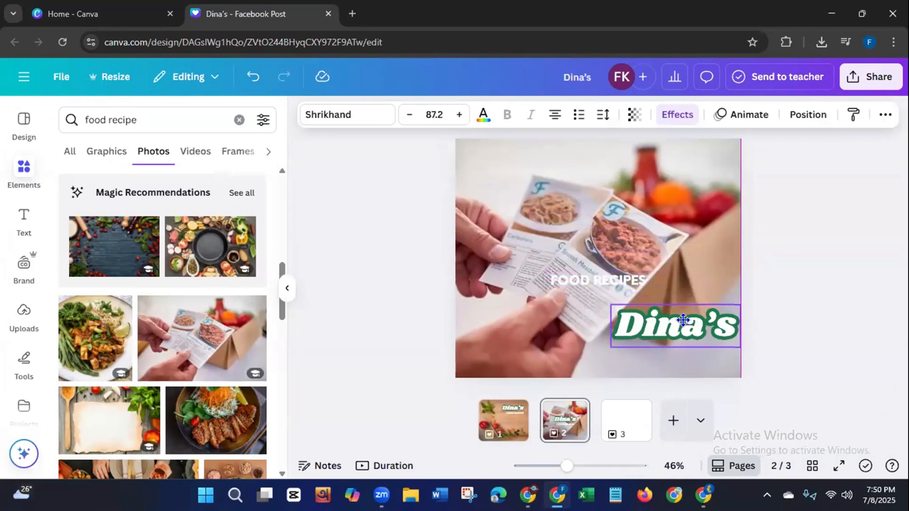
left_click_drag(740, 346, 727, 341)
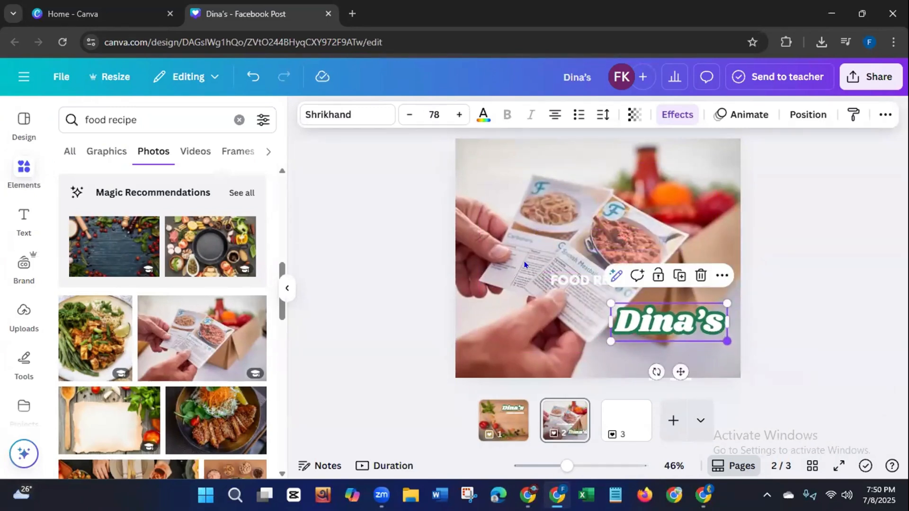
left_click(559, 274)
left_click_drag(559, 275, 629, 344)
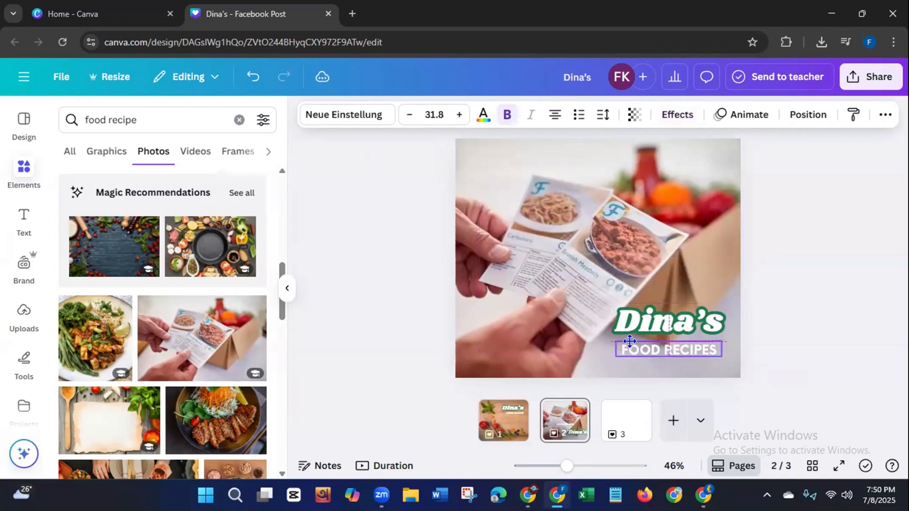
left_click(442, 334)
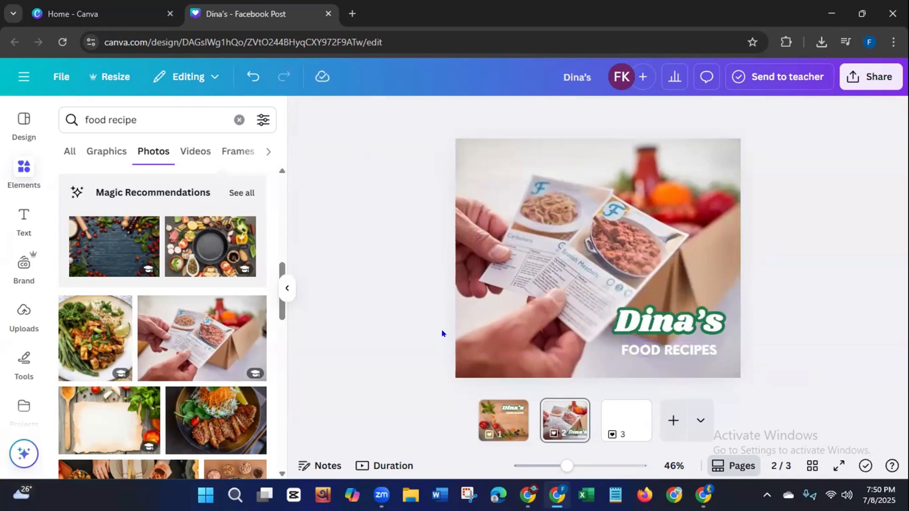
- Download only page 2 of the design as JPG
left_click(866, 79)
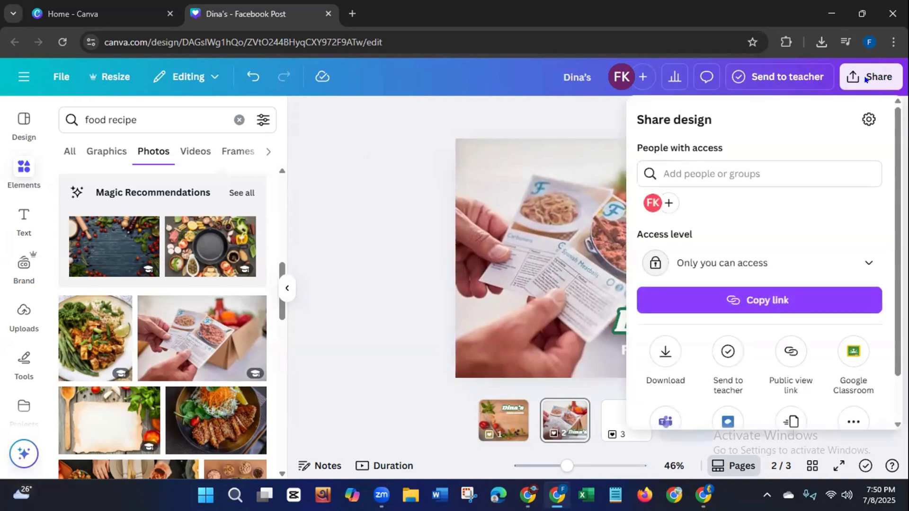
left_click(664, 355)
left_click(771, 170)
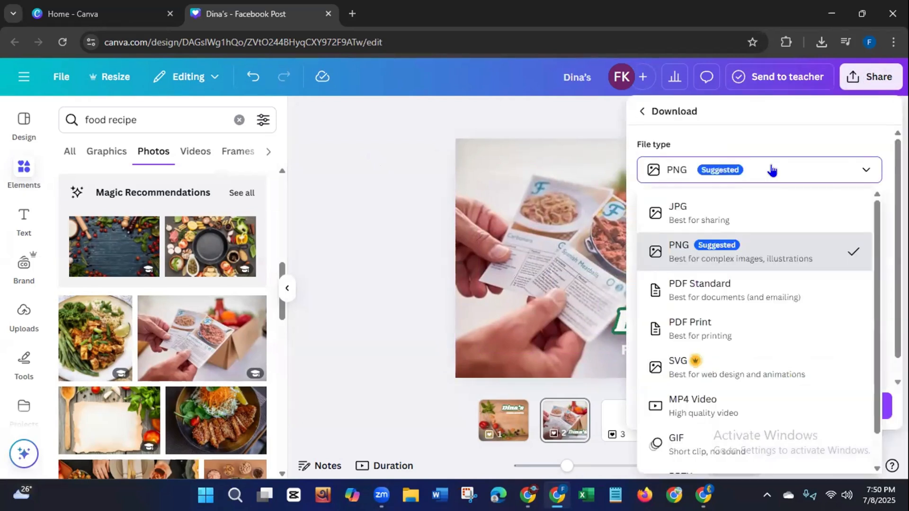
left_click(677, 212)
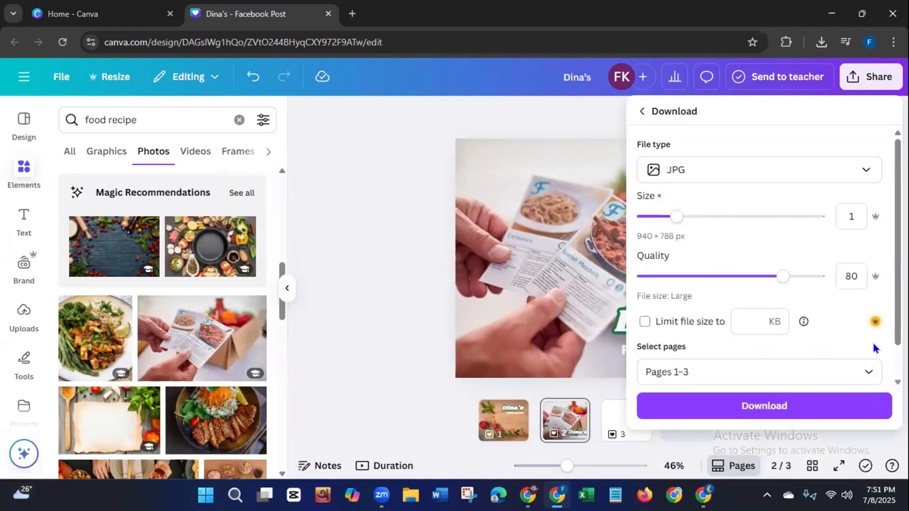
left_click(866, 372)
left_click(655, 198)
left_click(711, 331)
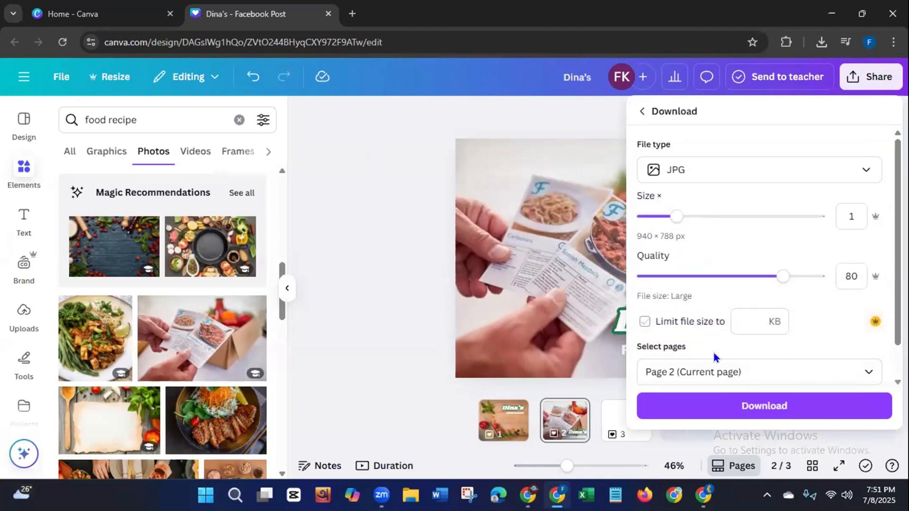
left_click(714, 406)
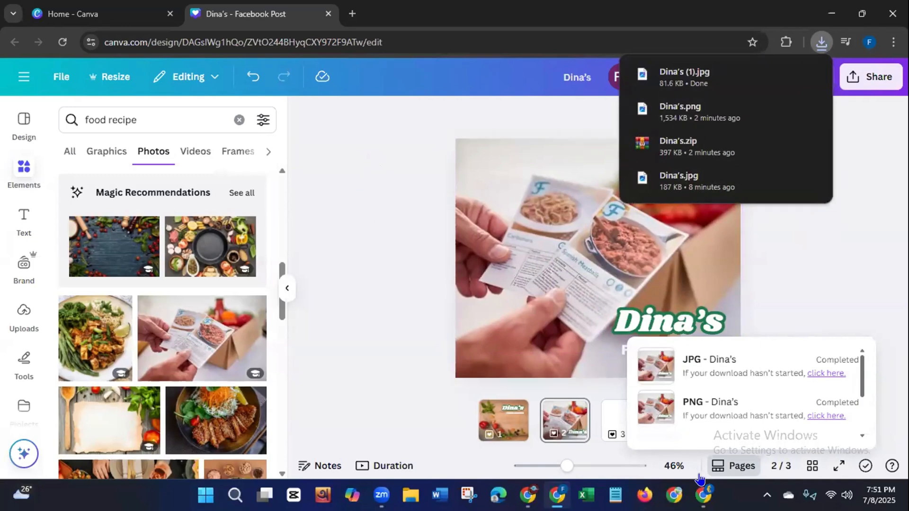
- Switch to the Privacy Policy page in Blogger and insert the downloaded image Dina's (1) on a new line below the placeholder text
left_click(705, 494)
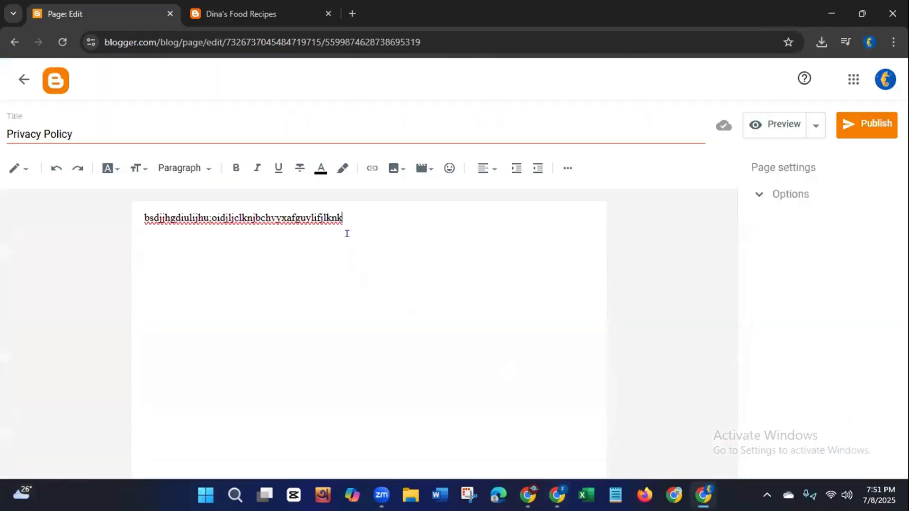
key("Return")
left_click(396, 170)
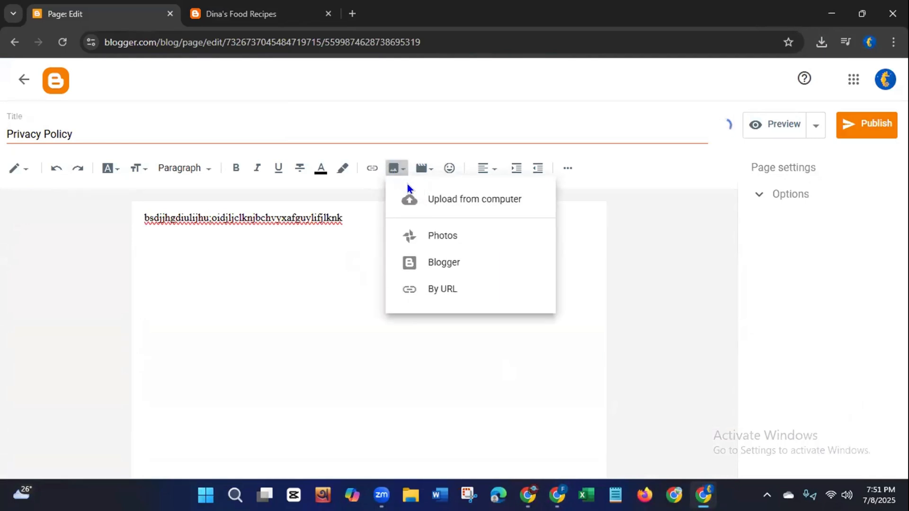
left_click(426, 204)
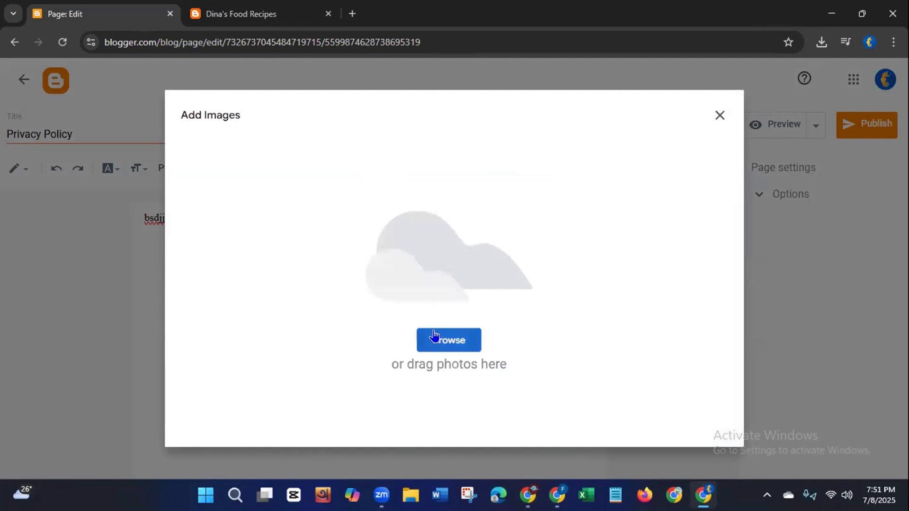
left_click(438, 338)
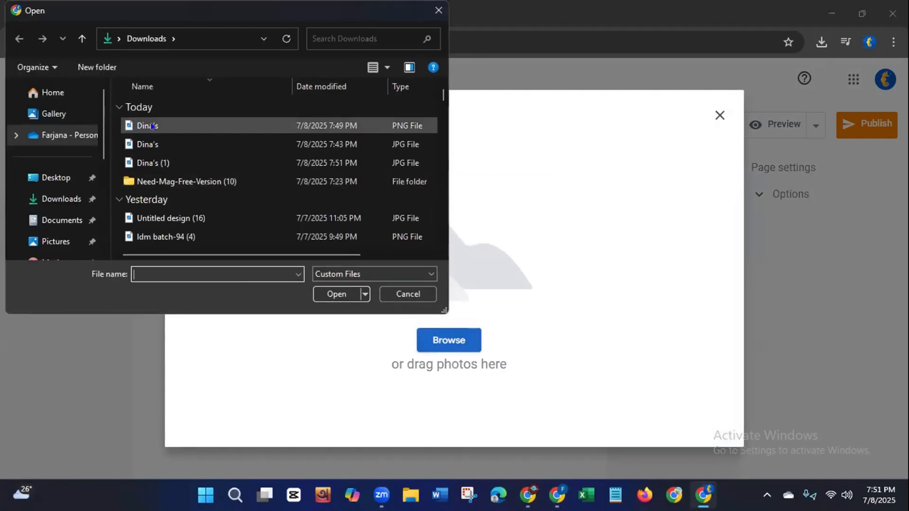
left_click(152, 163)
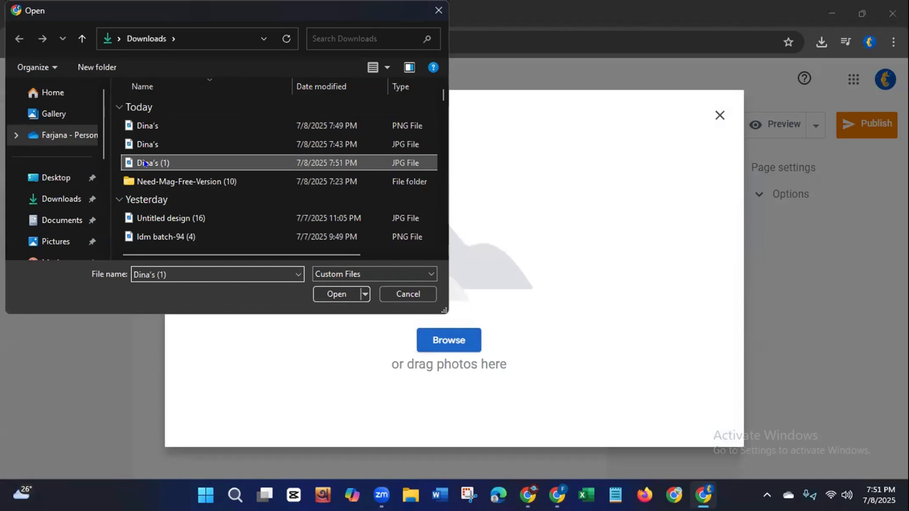
left_click(322, 293)
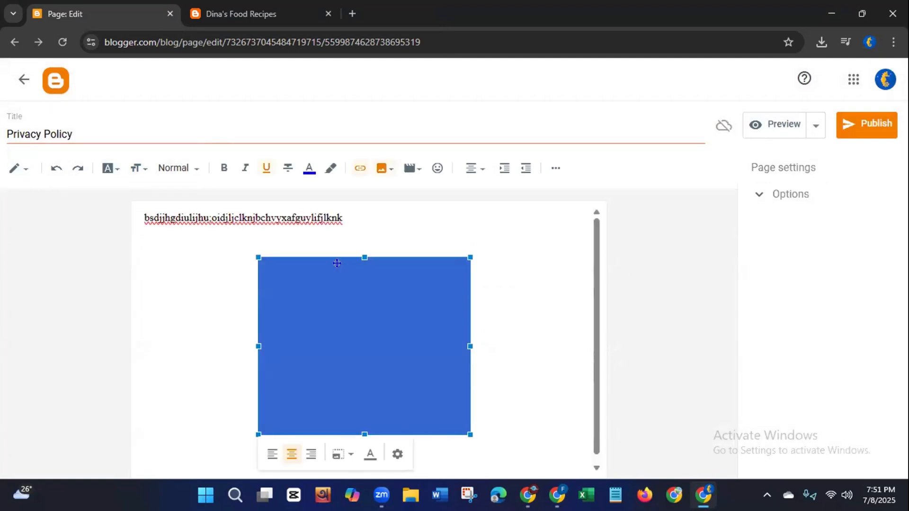
- Resize the inserted image to Extra large and publish the Privacy Policy page
left_click(338, 456)
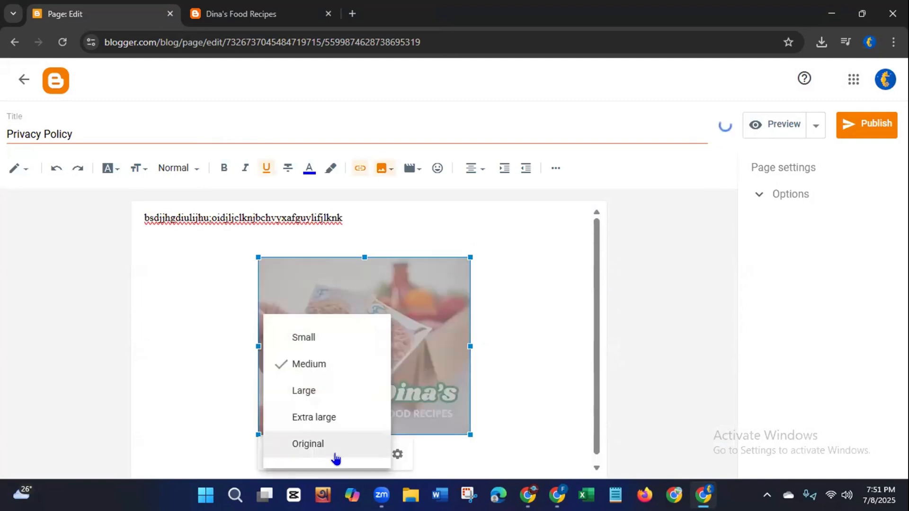
left_click(297, 412)
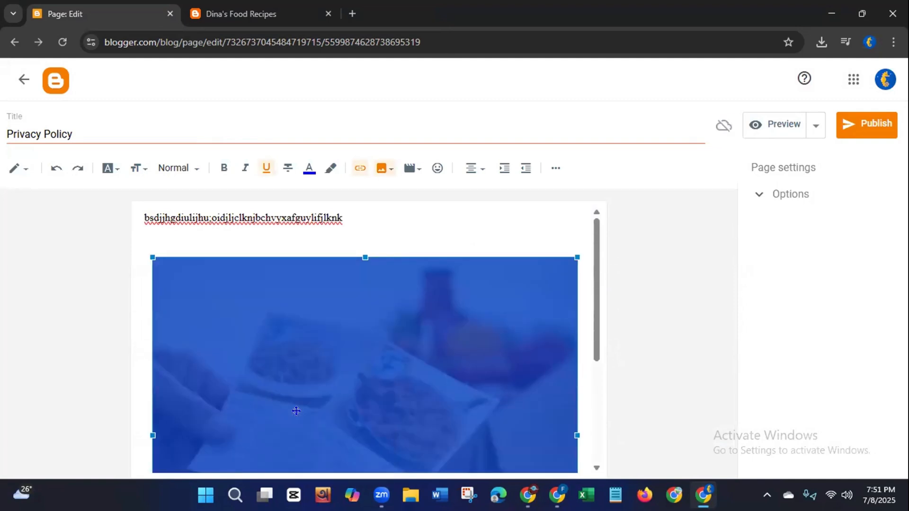
left_click(415, 223)
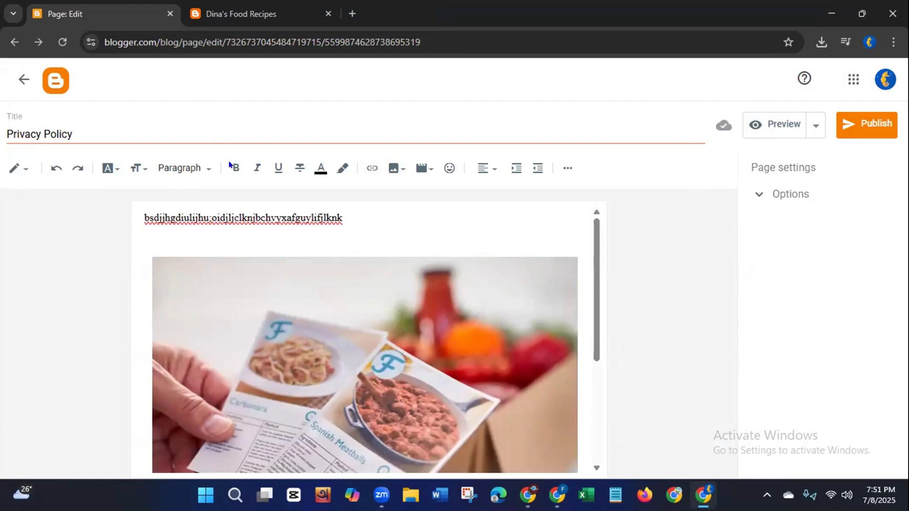
left_click(887, 134)
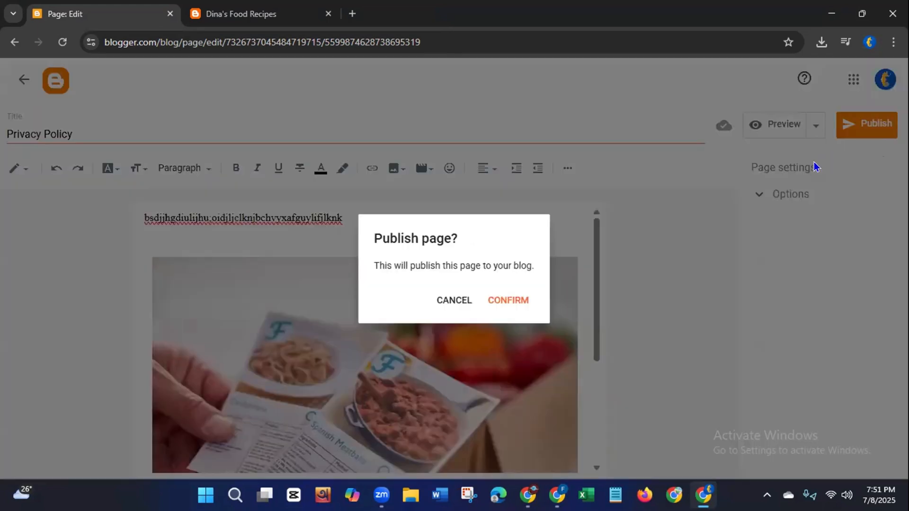
left_click(493, 301)
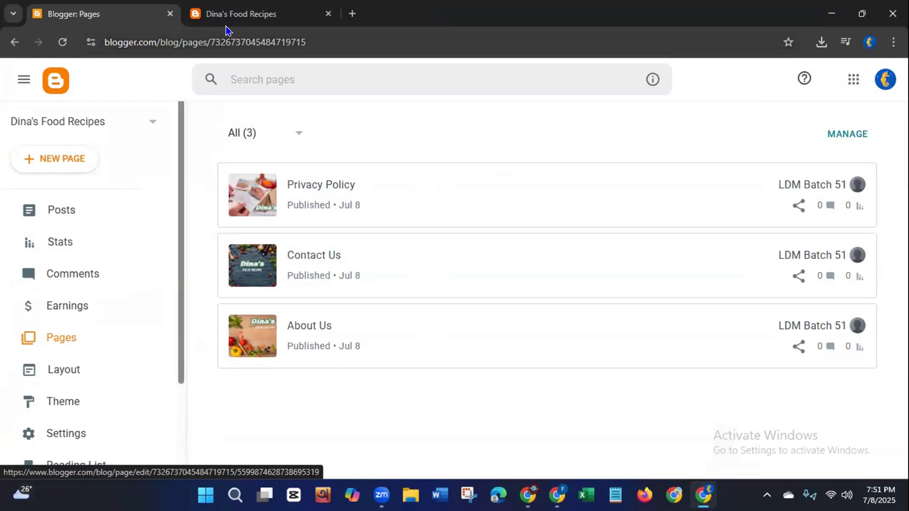
- Check the live blog's header links and copy the About Us page's share link from the Blogger page list
left_click(254, 13)
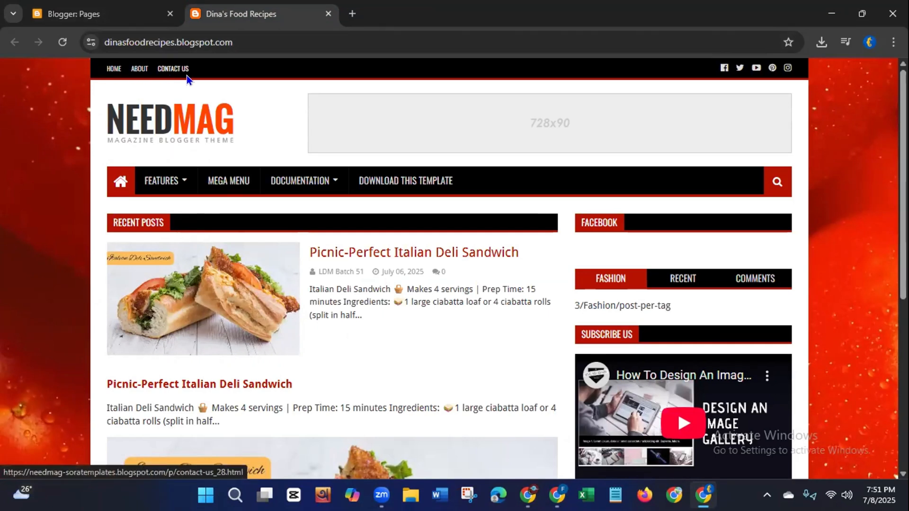
left_click(69, 18)
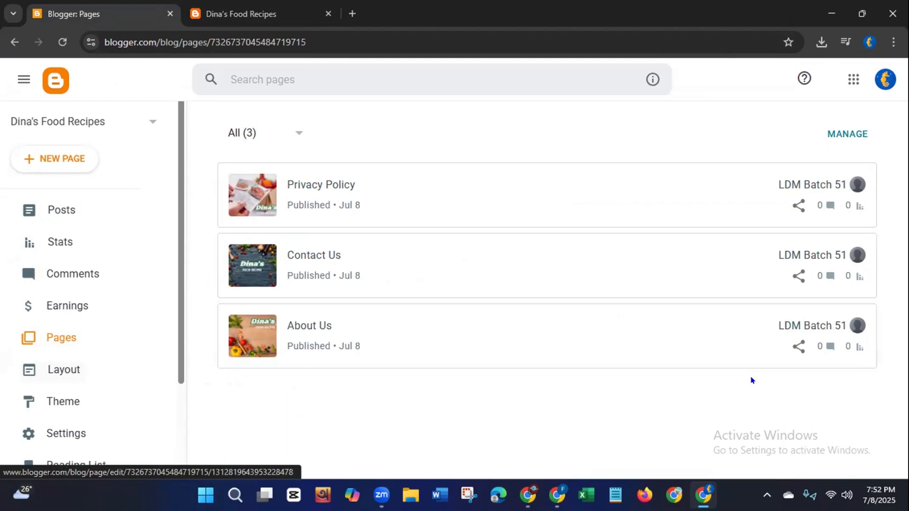
left_click(798, 346)
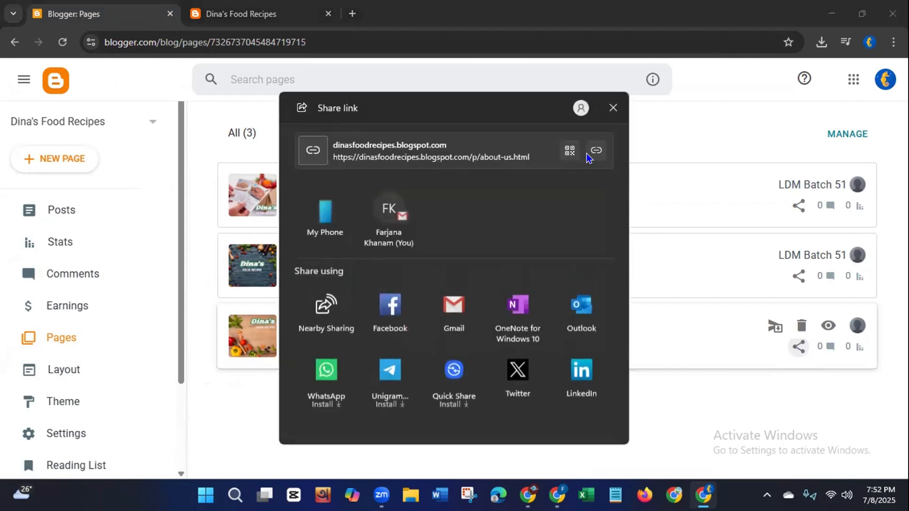
left_click(595, 151)
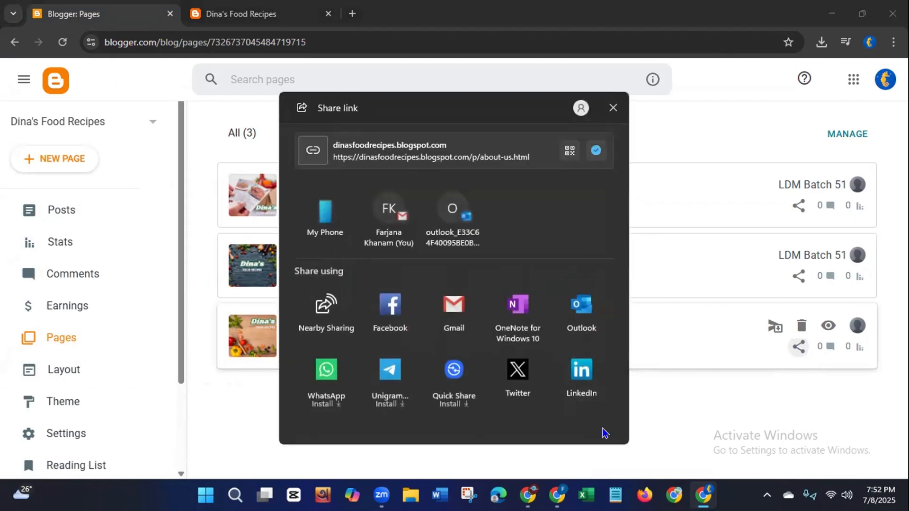
- Switch to Notepad, paste the About Us link into a new note with a blank line below, and return to Blogger
left_click(616, 495)
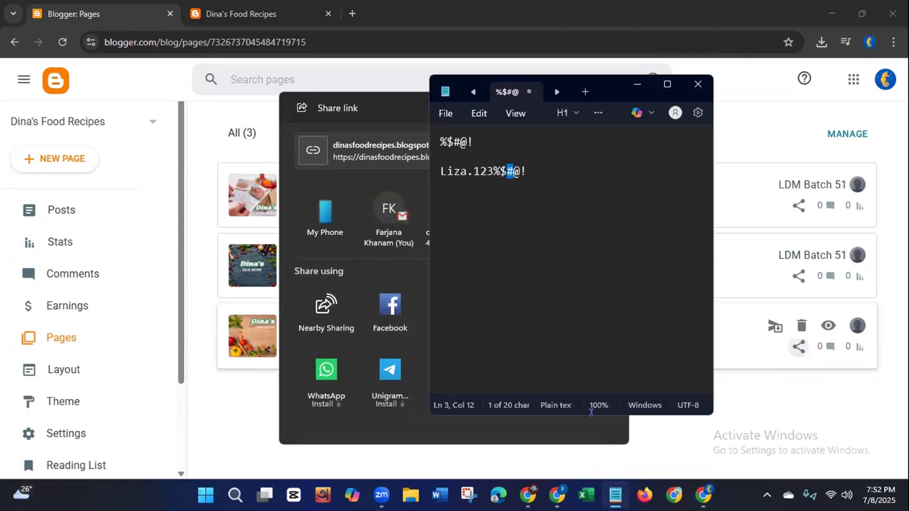
left_click(586, 91)
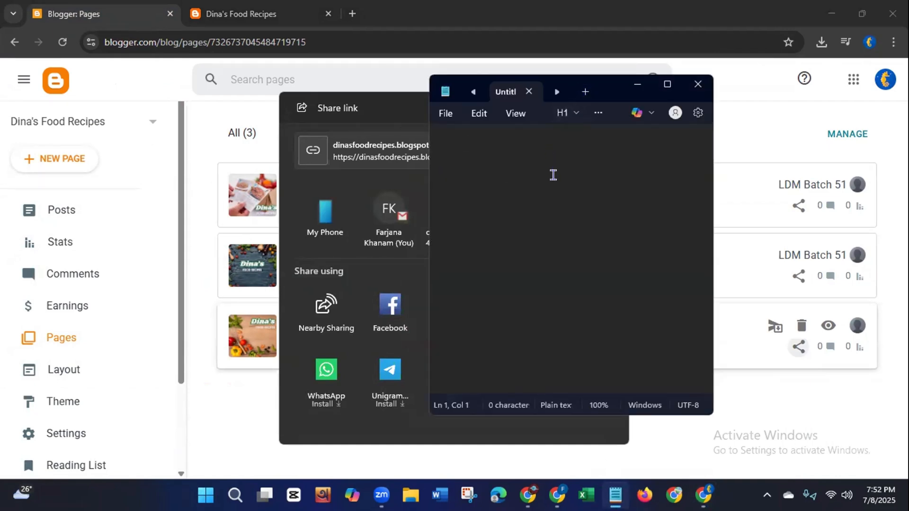
type("https://dinasfoodrecipes.blogspot.com/p/about-us.html")
key("Return")
key("Return")
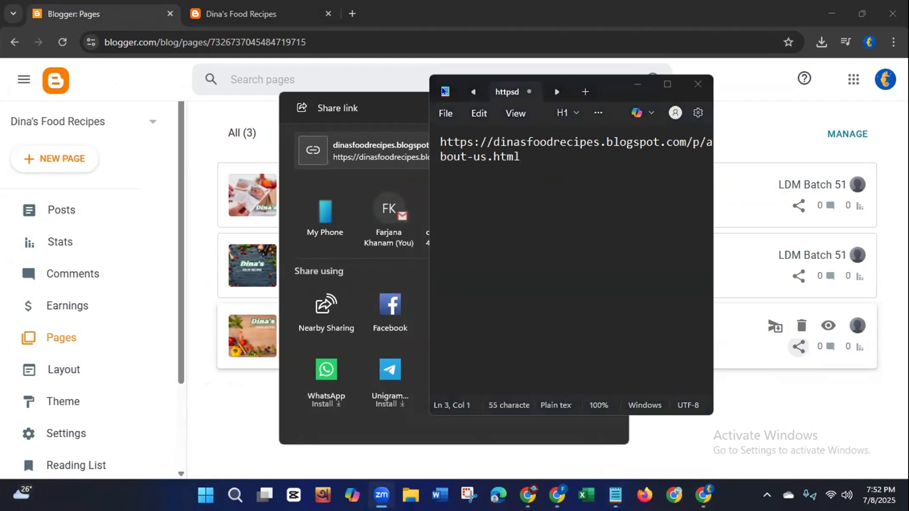
left_click(696, 89)
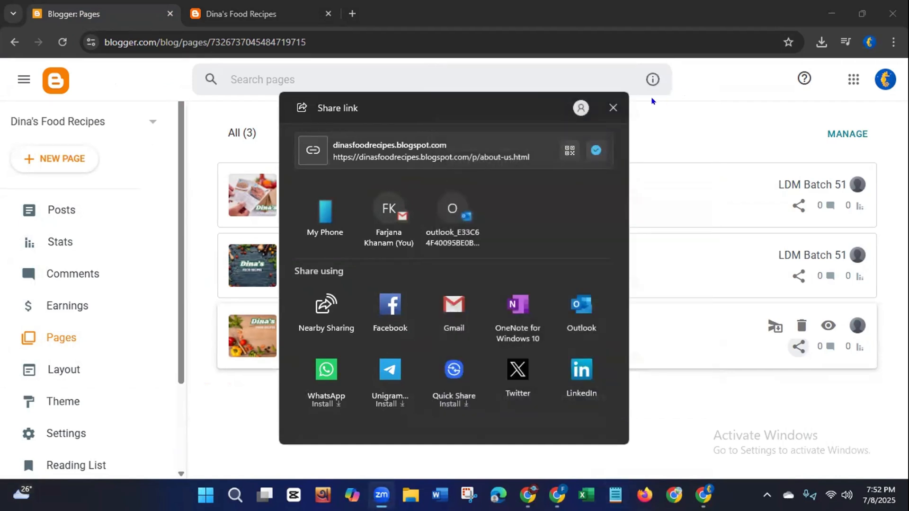
- Copy the Contact Us page's share link and paste it into the Notepad file below the About Us link
left_click(614, 108)
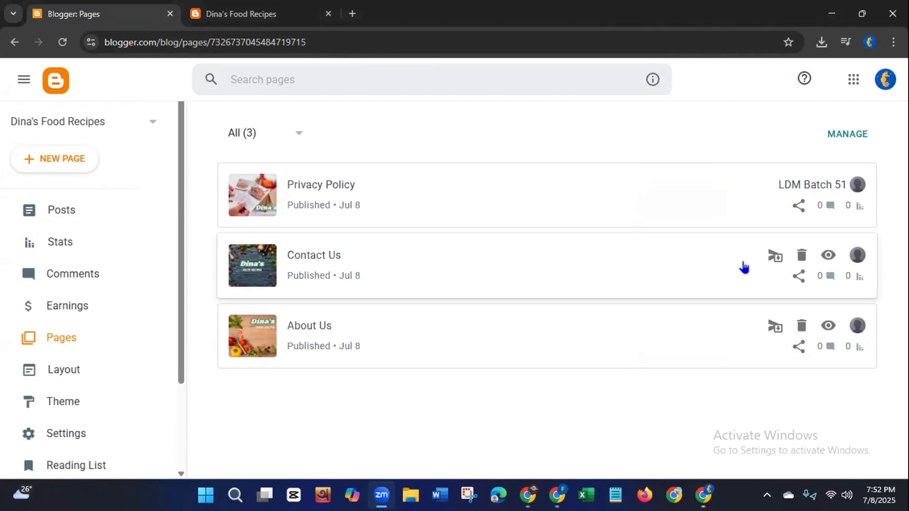
left_click(799, 277)
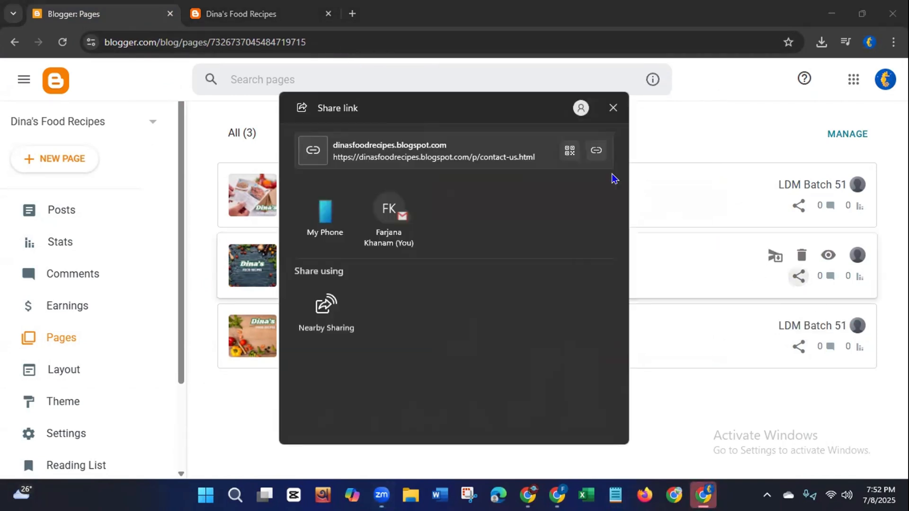
left_click(616, 495)
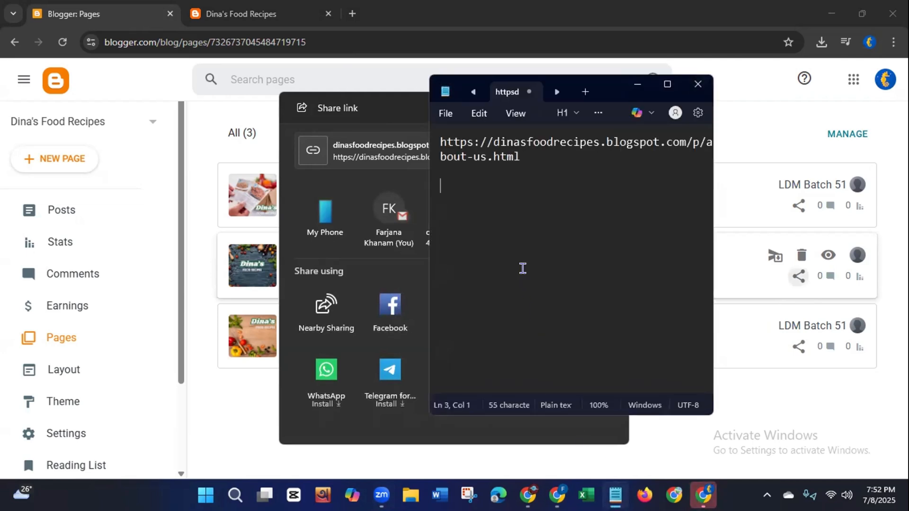
type("https://dinasfoodrecipes.blogspot.com/p/contact-us.html")
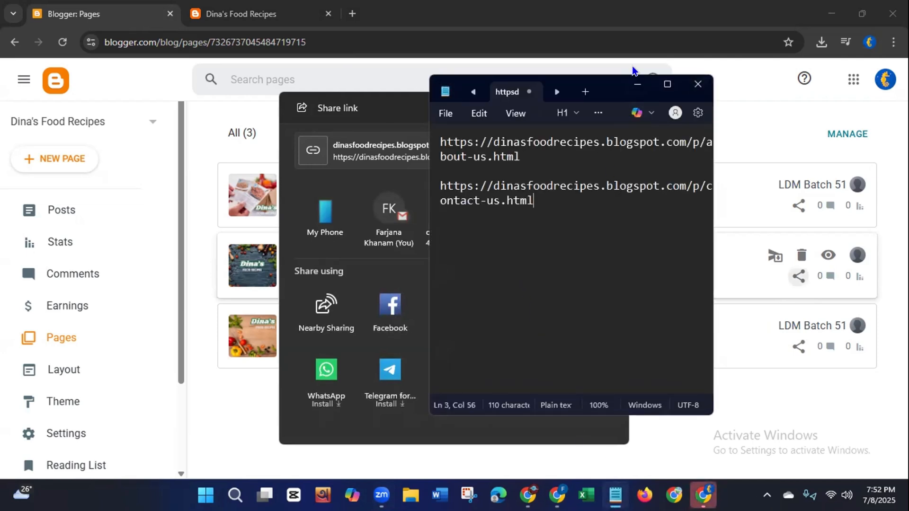
left_click(638, 84)
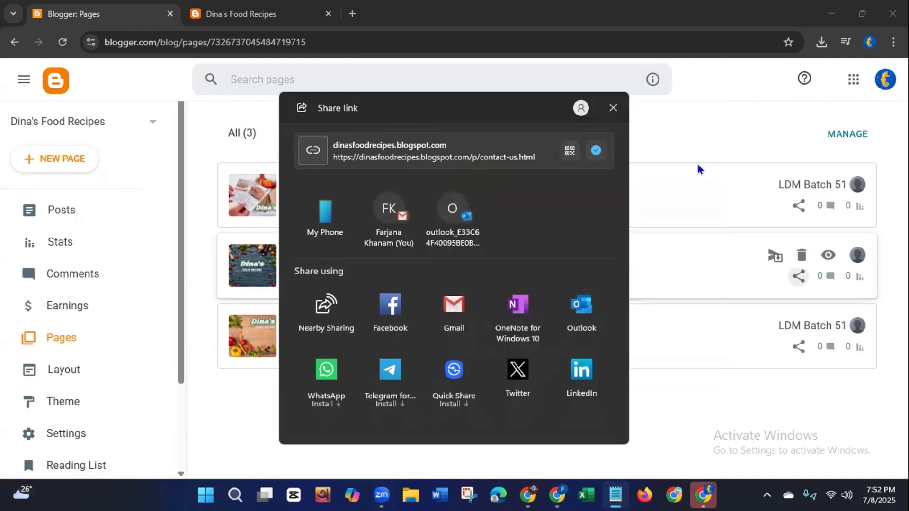
left_click(618, 107)
- Copy the Privacy Policy page's share link and paste it into the Notepad file below the Contact Us link
left_click(795, 205)
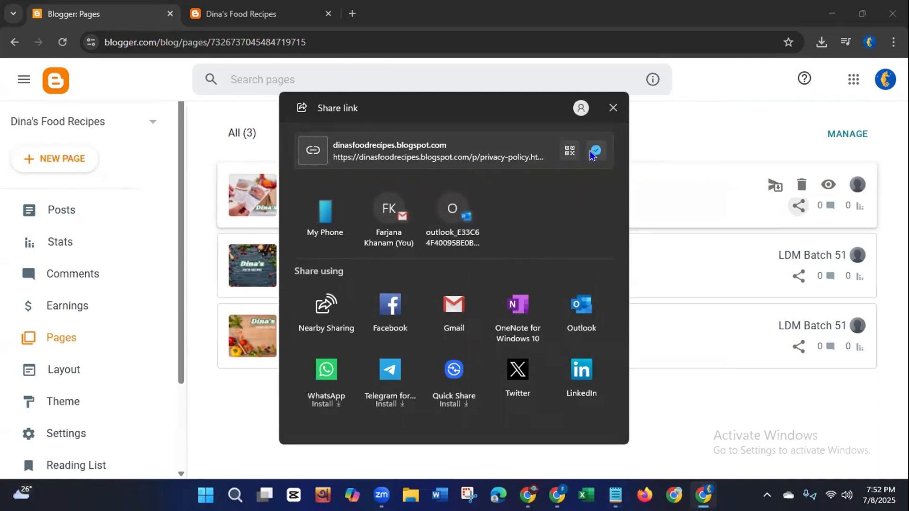
left_click(613, 107)
left_click(615, 495)
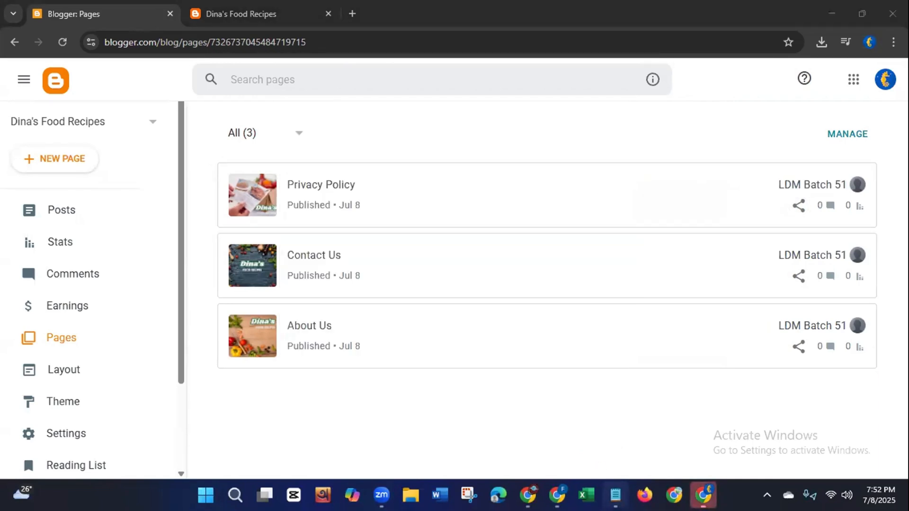
key("Return")
key("Return")
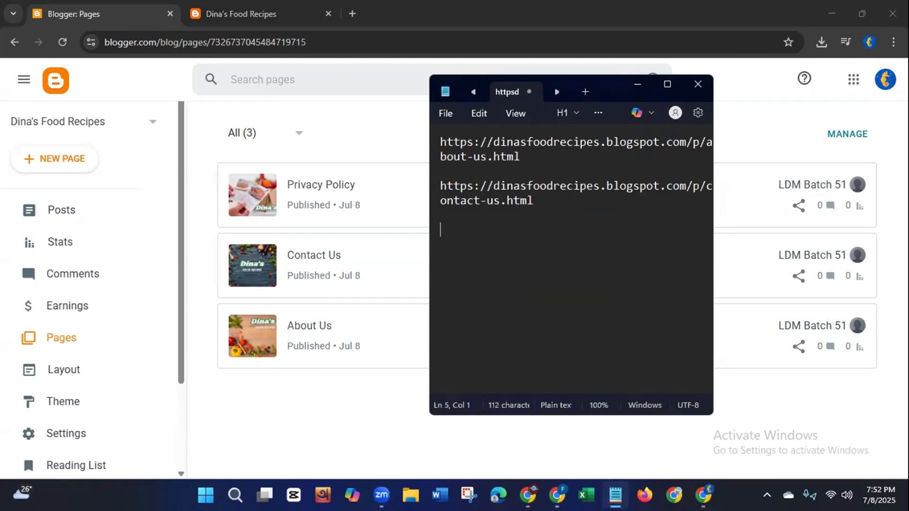
type("https://dinasfoodrecipes.blogspot.com/p/privacy-policy.html")
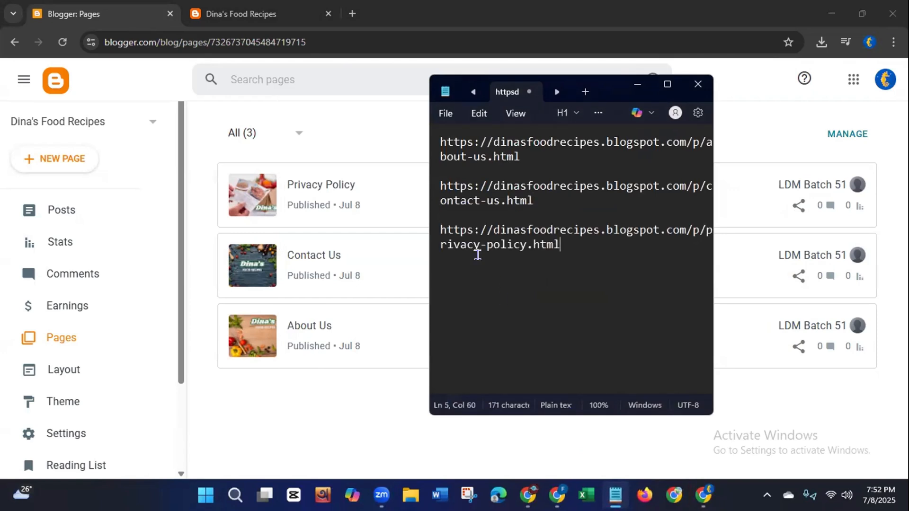
left_click(698, 84)
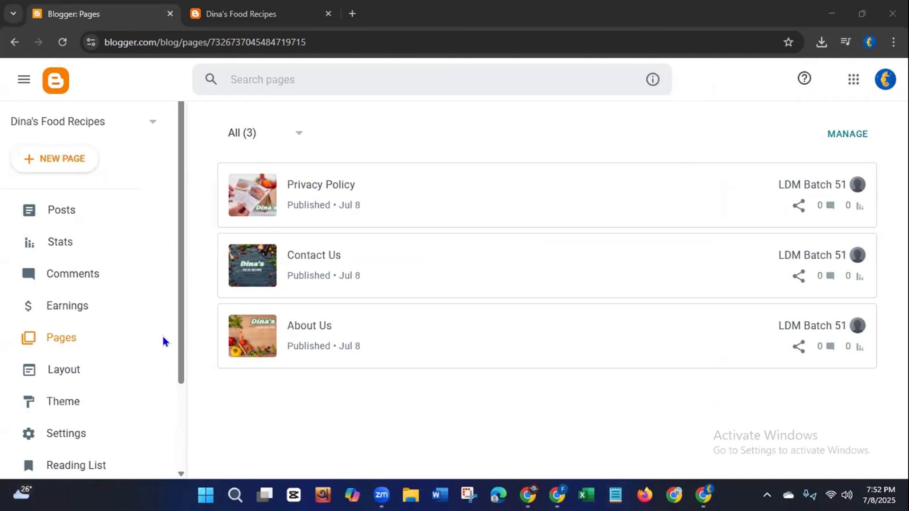
- Open the Top Navigation Menu gadget in the blog layout for editing and delete its Home link
left_click(47, 373)
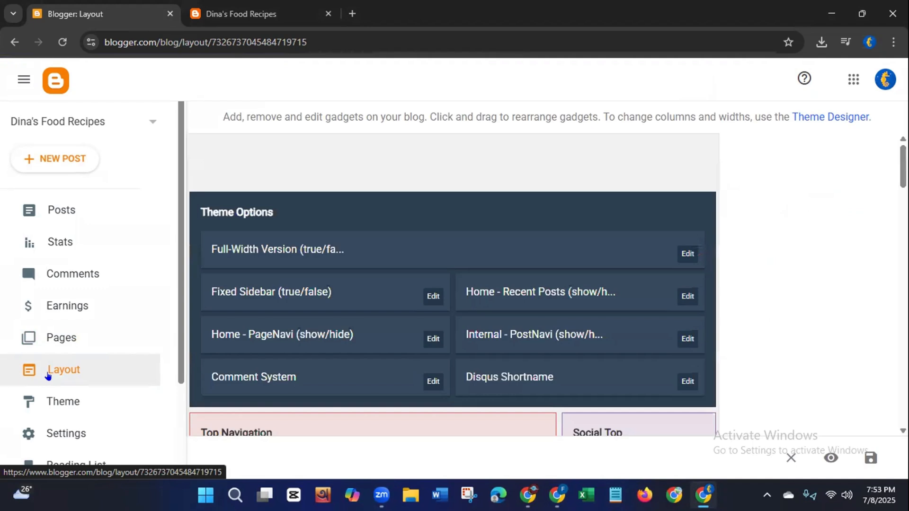
scroll(426, 284, "down", 5)
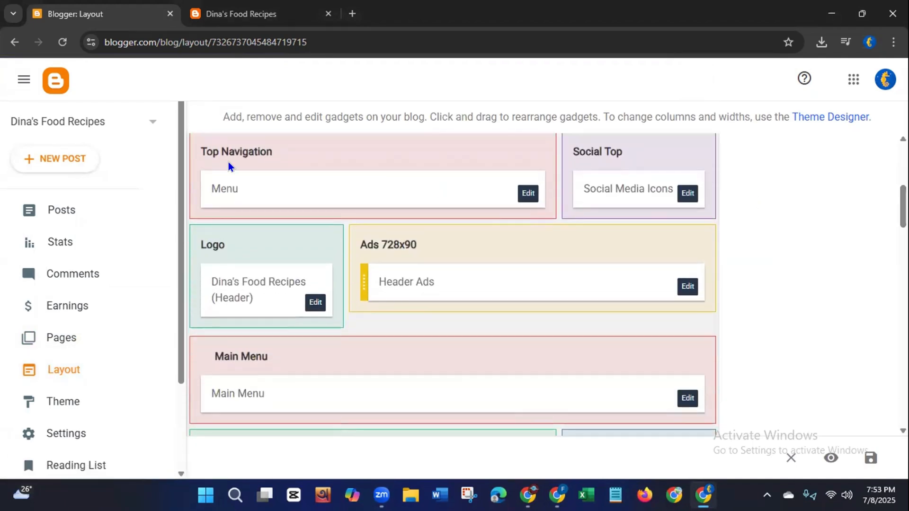
left_click(528, 194)
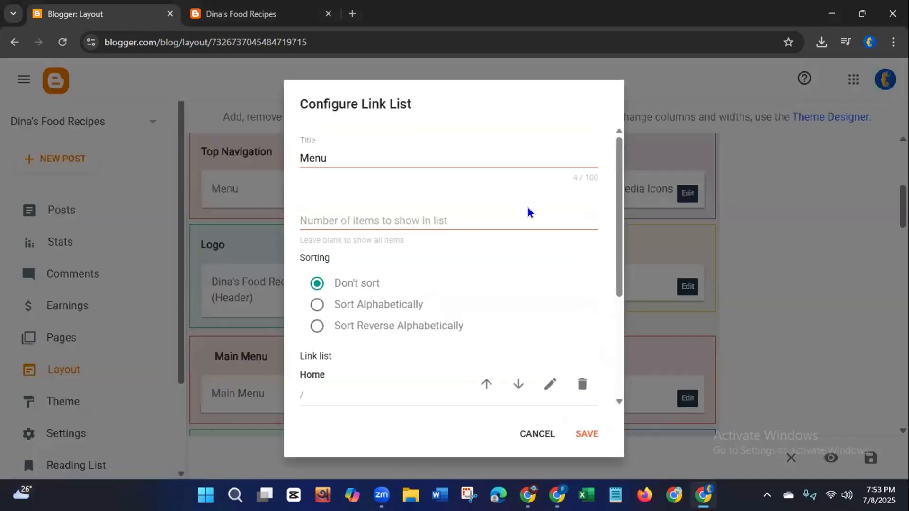
left_click_drag(612, 209, 614, 310)
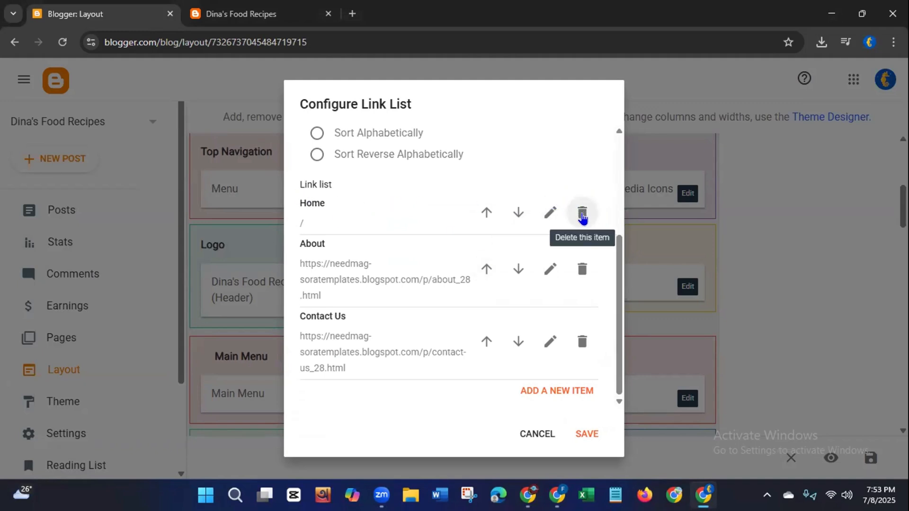
left_click(582, 214)
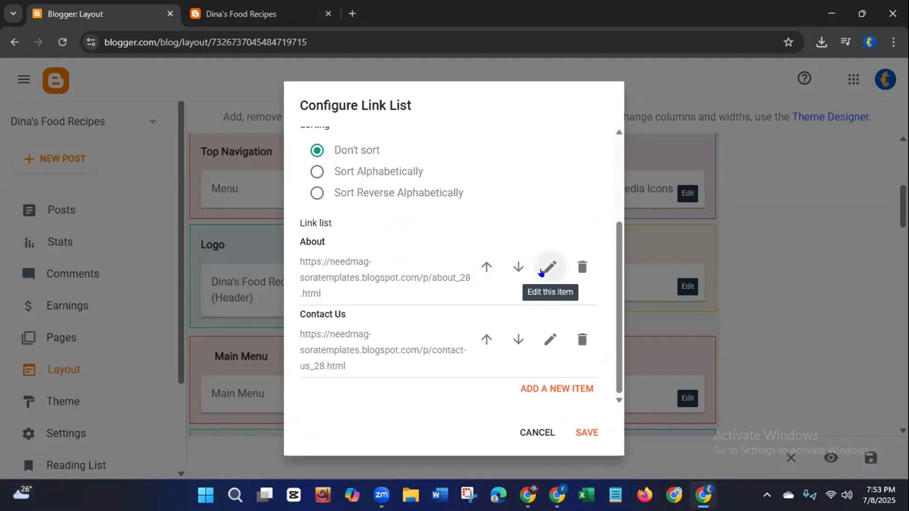
left_click(541, 272)
left_click(339, 256)
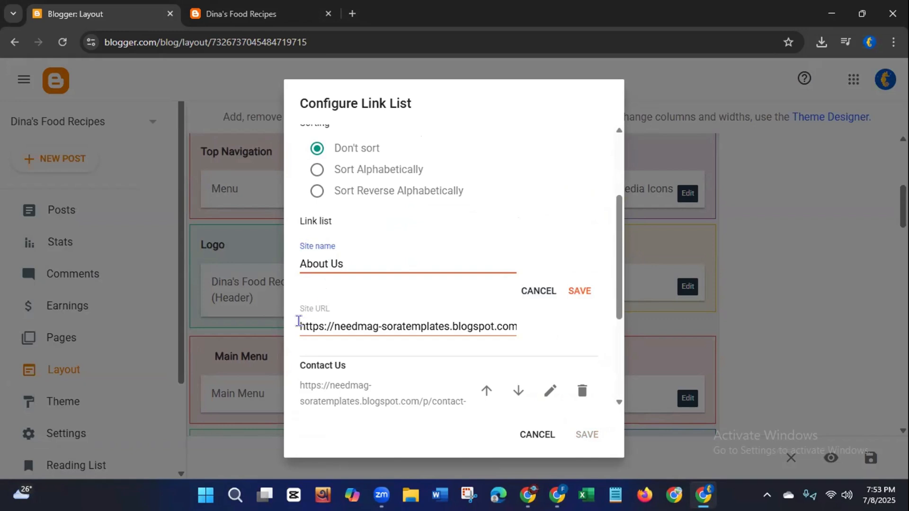
left_click_drag(298, 326, 589, 339)
key("BackSpace")
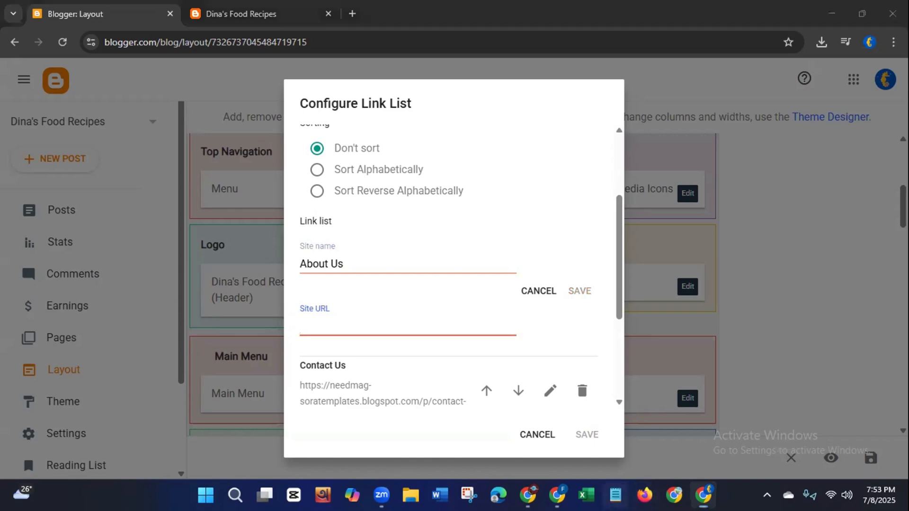
left_click(616, 496)
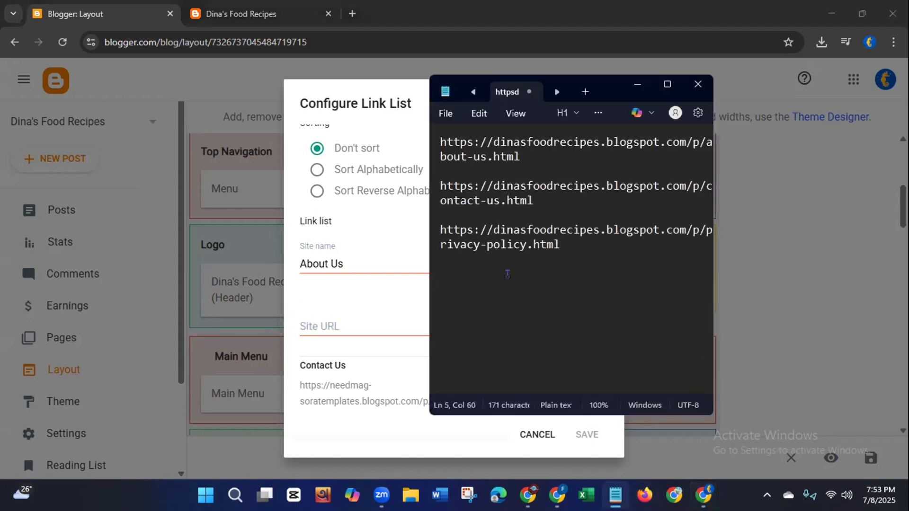
left_click_drag(442, 141, 516, 158)
right_click(451, 155)
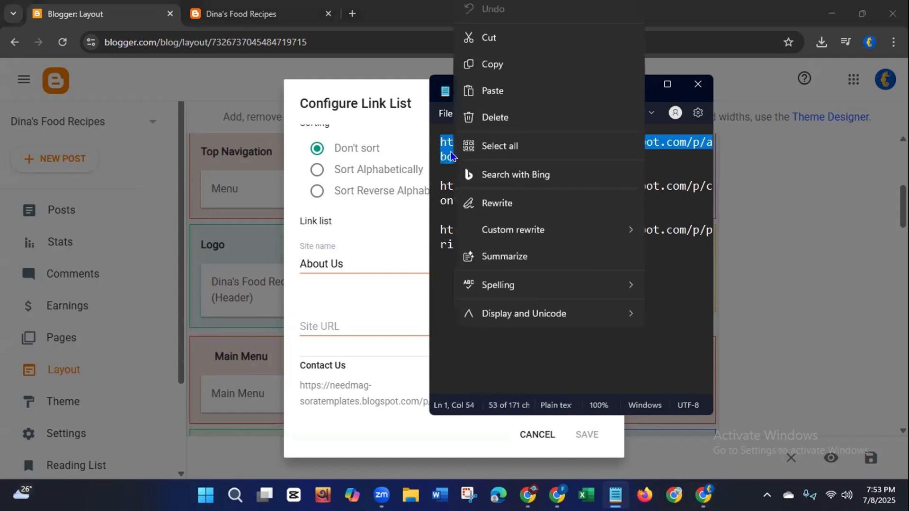
left_click(495, 72)
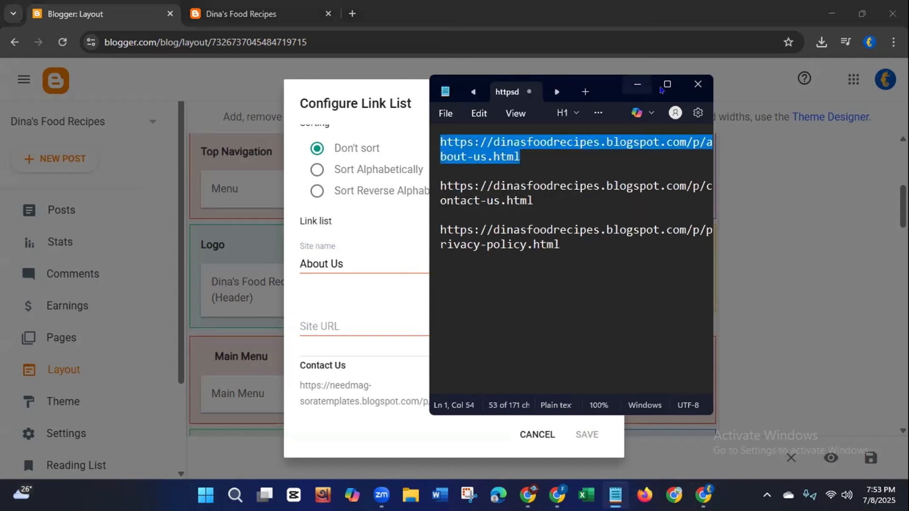
left_click(638, 84)
left_click(360, 317)
key("ctrl+v")
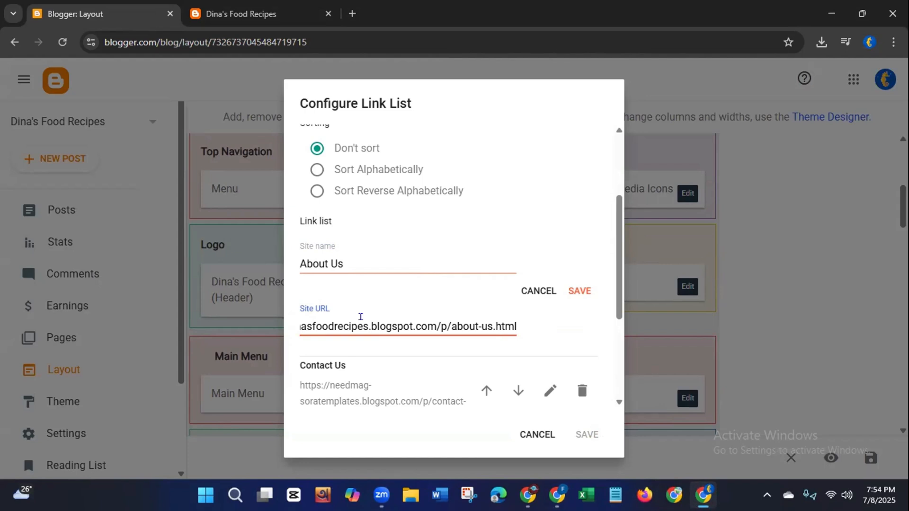
left_click(571, 290)
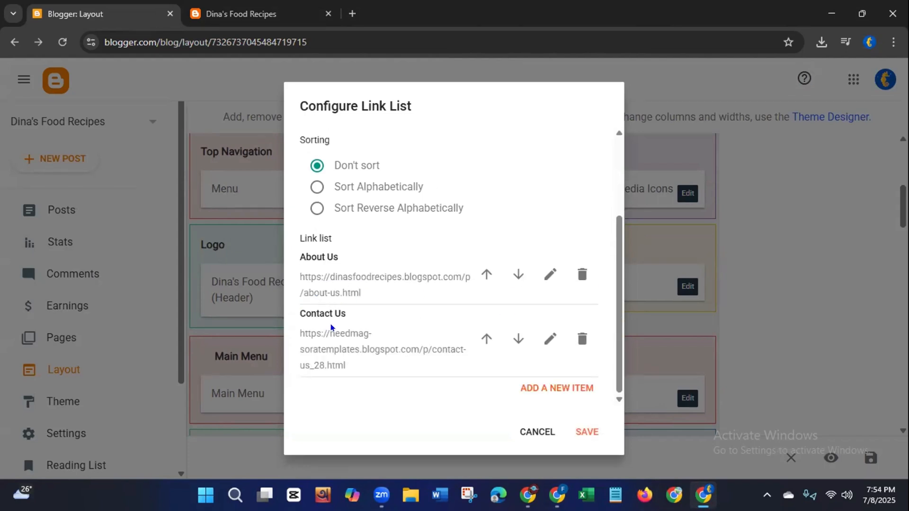
left_click(549, 339)
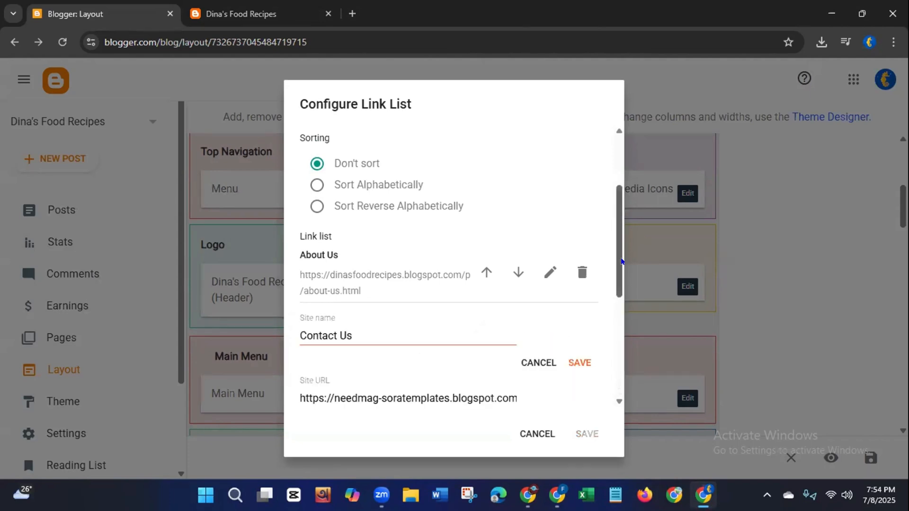
left_click_drag(618, 263, 630, 314)
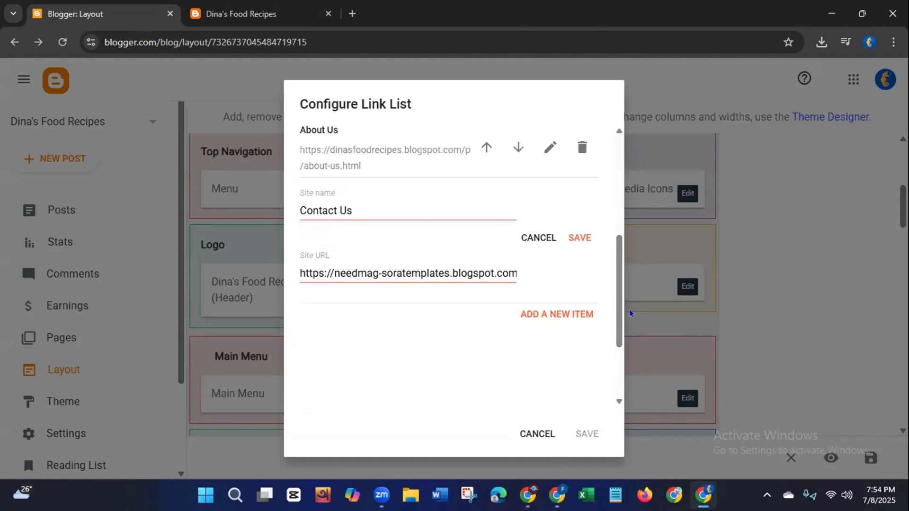
left_click_drag(298, 273, 580, 266)
key("BackSpace")
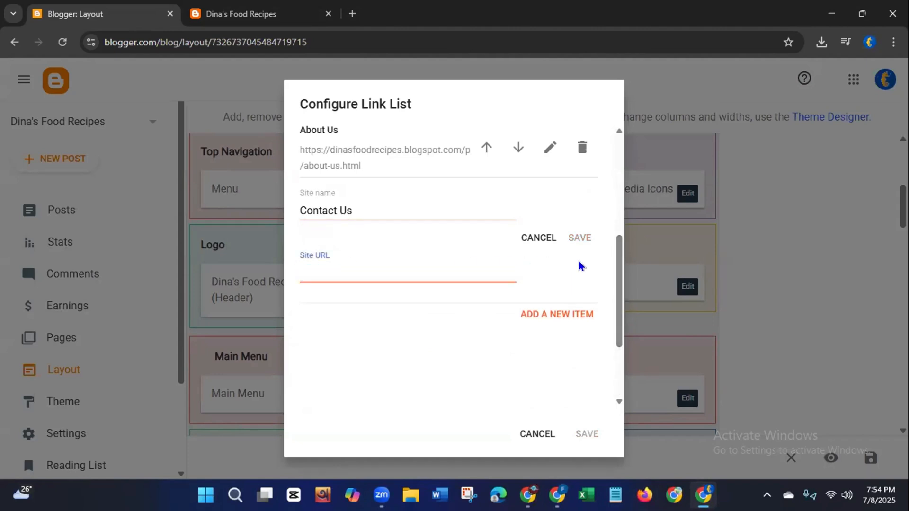
left_click(616, 495)
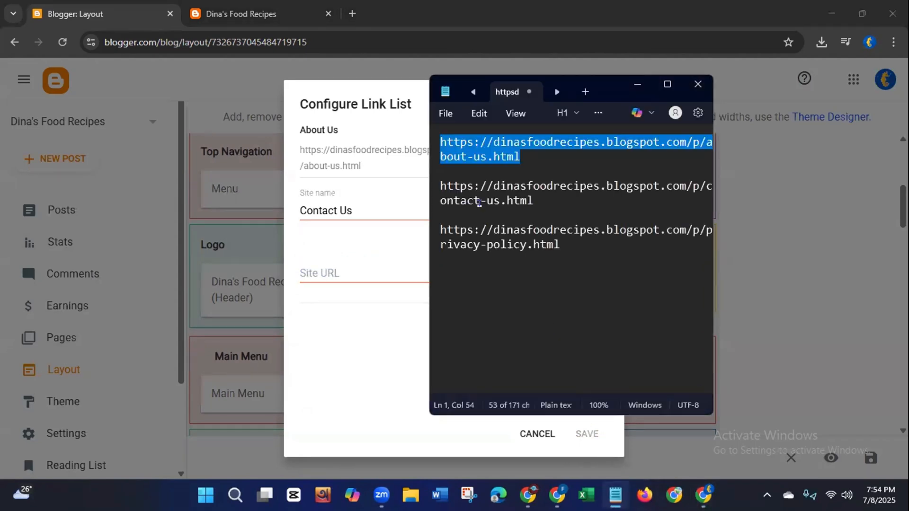
left_click_drag(438, 186, 529, 200)
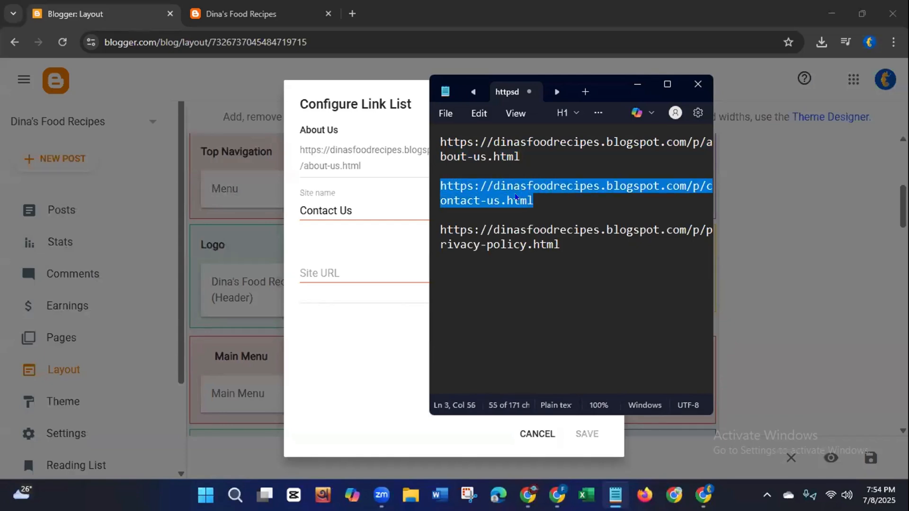
right_click(516, 197)
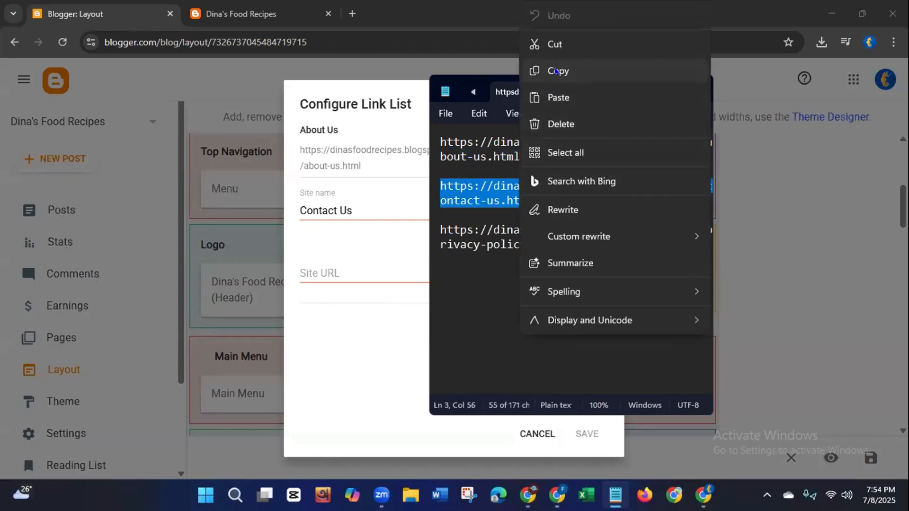
left_click(557, 71)
left_click(699, 85)
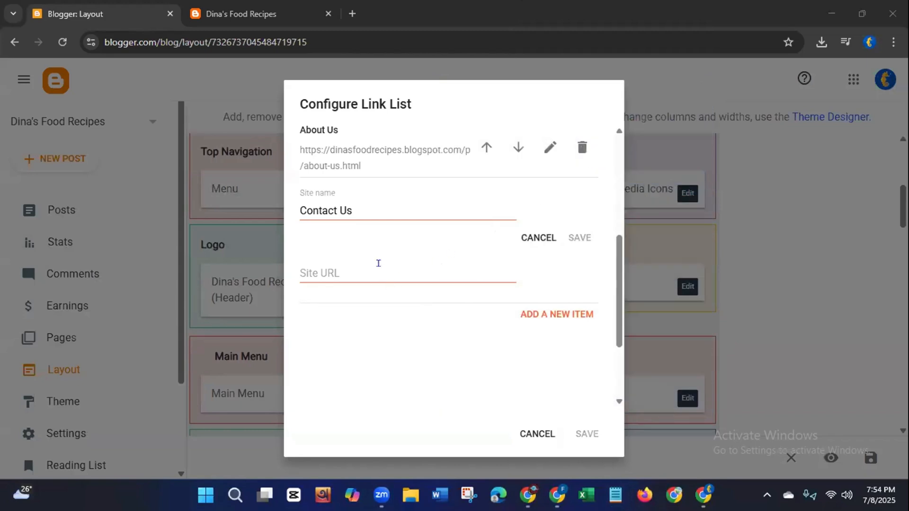
left_click(379, 263)
key("ctrl+v")
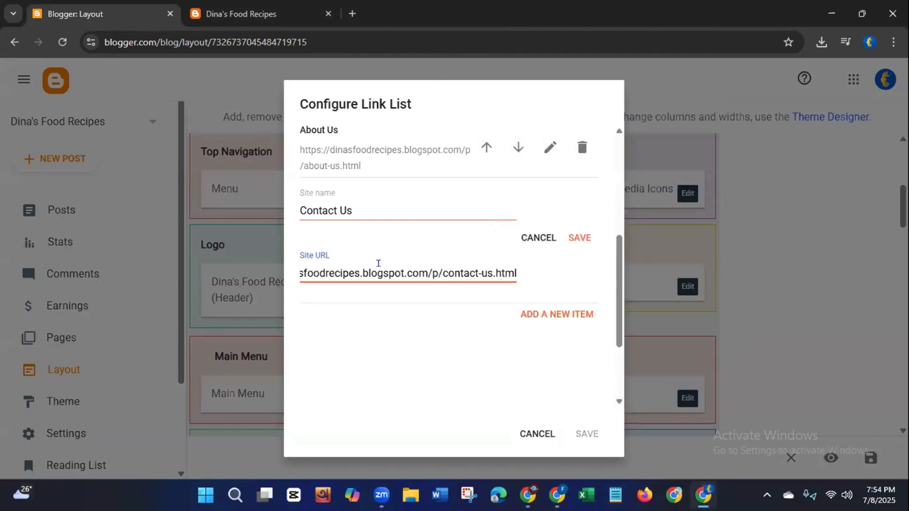
left_click(577, 239)
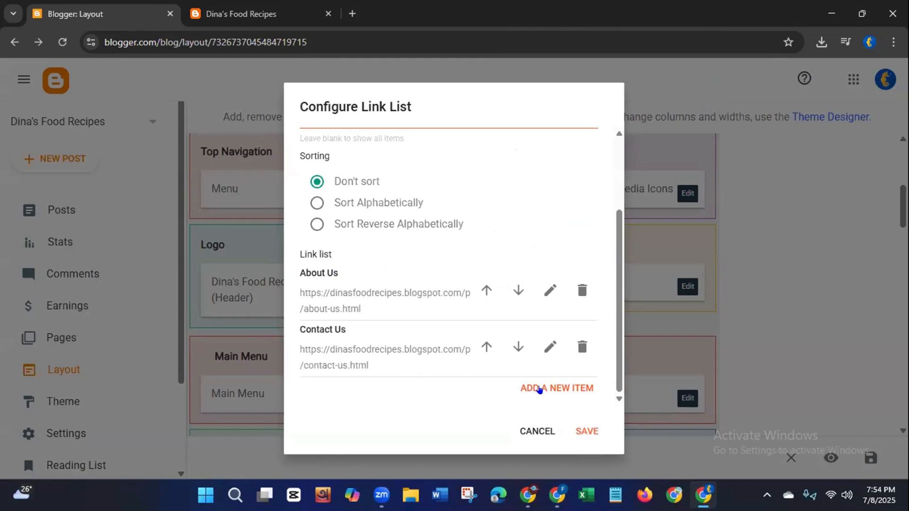
- Add a new item named Privacy Policy to the top navigation link list
left_click(539, 389)
left_click_drag(617, 281, 618, 354)
left_click(332, 170)
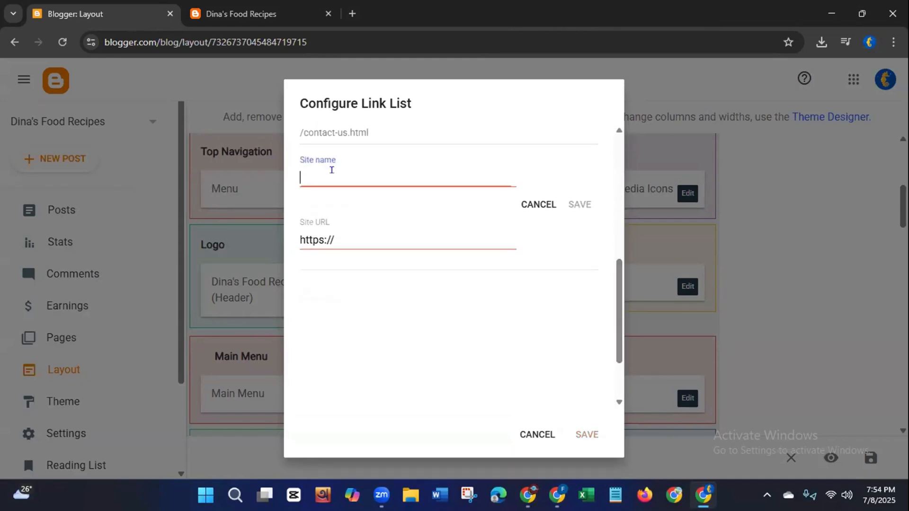
type("Privacy P")
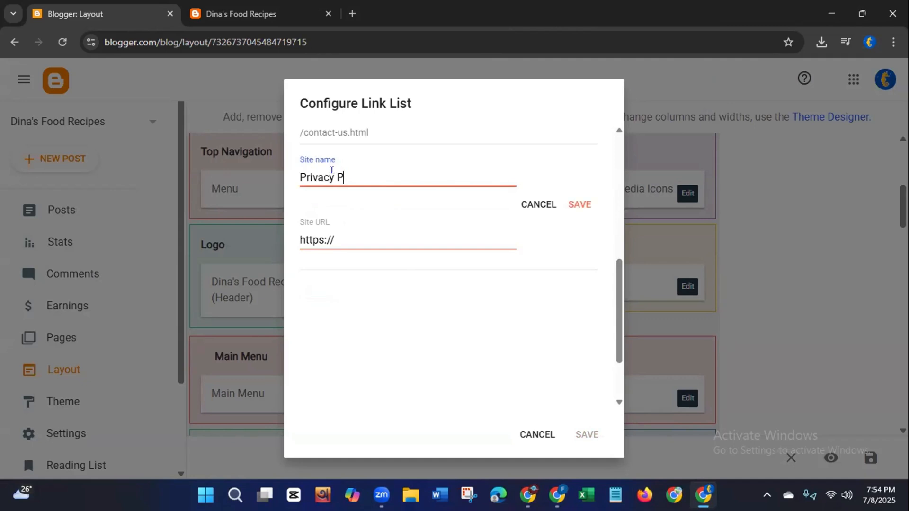
type("olicy")
left_click(301, 236)
left_click_drag(302, 235, 387, 236)
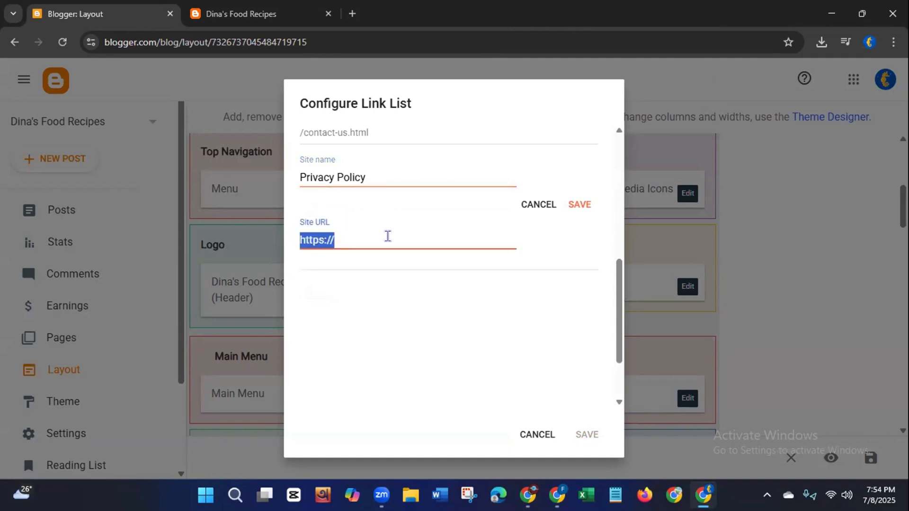
key("BackSpace")
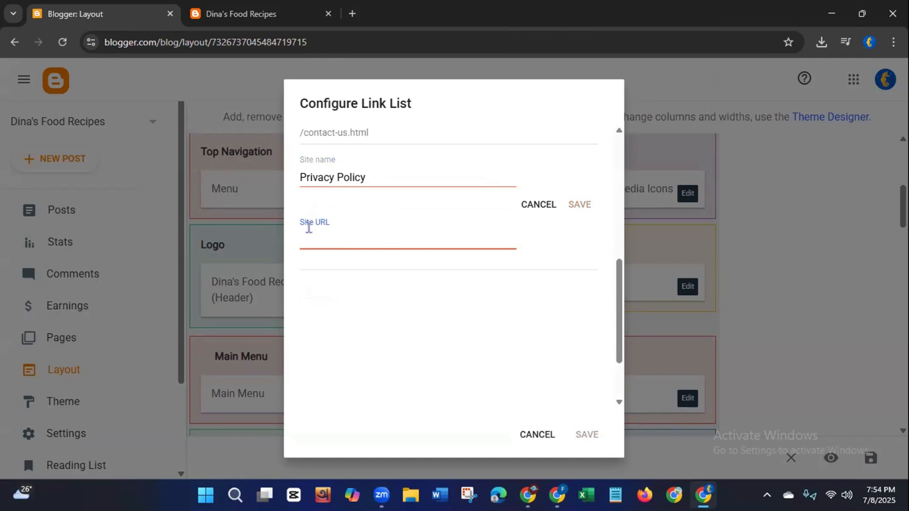
left_click(615, 495)
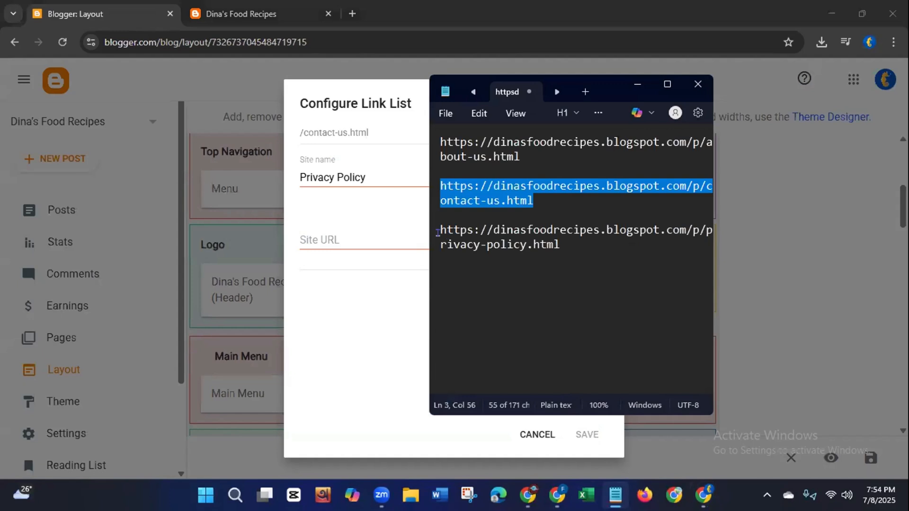
left_click_drag(439, 230, 561, 245)
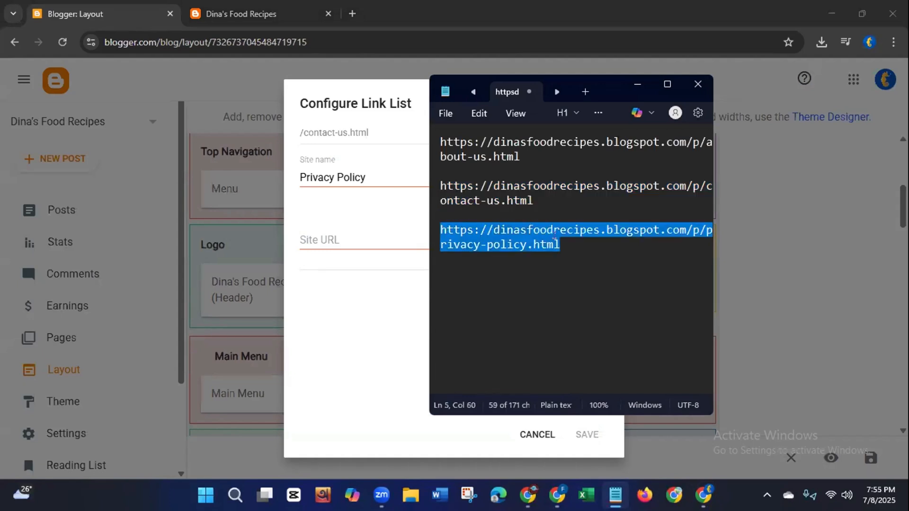
right_click(528, 242)
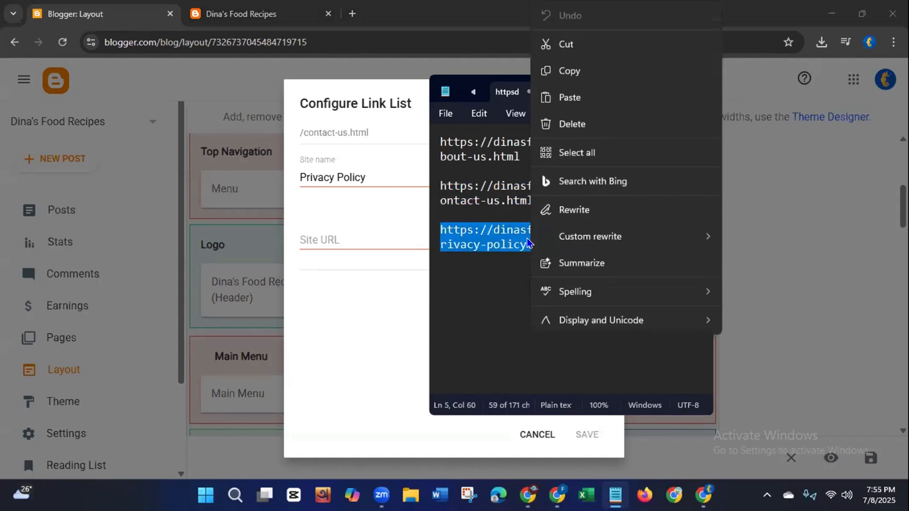
left_click(567, 71)
left_click(698, 84)
left_click(350, 233)
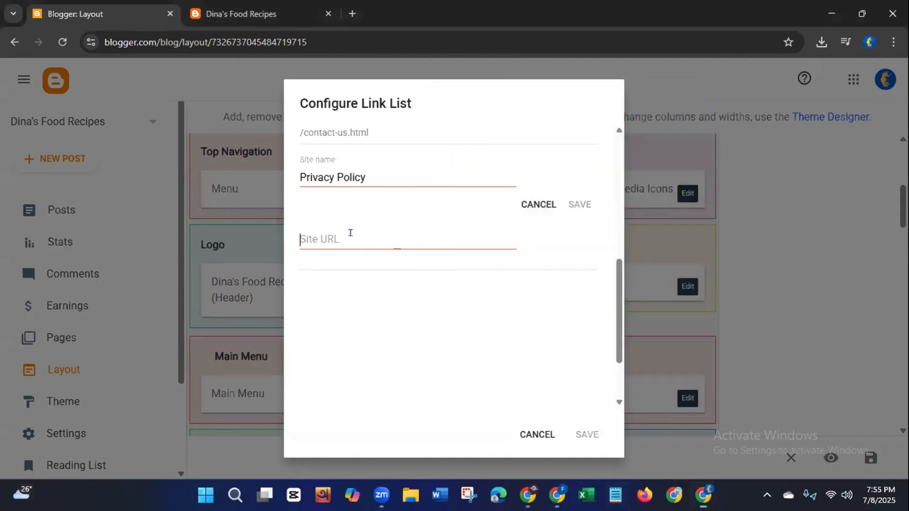
key("ctrl+v")
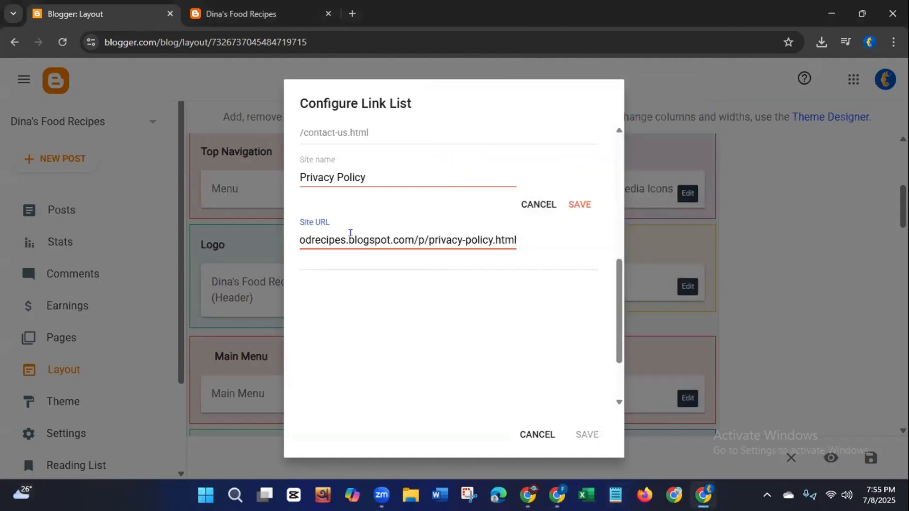
left_click(580, 204)
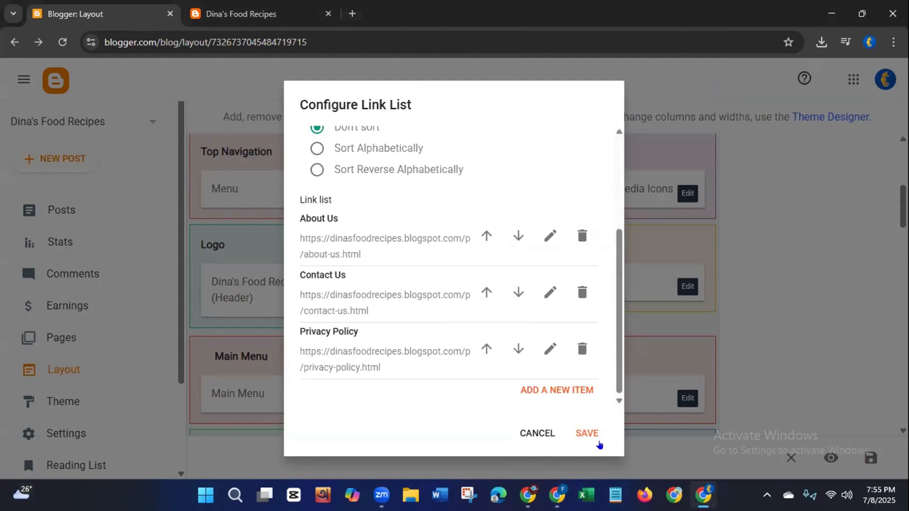
- Save the Menu gadget and the blog layout, and reload the live blog to check its top navigation links
left_click(589, 433)
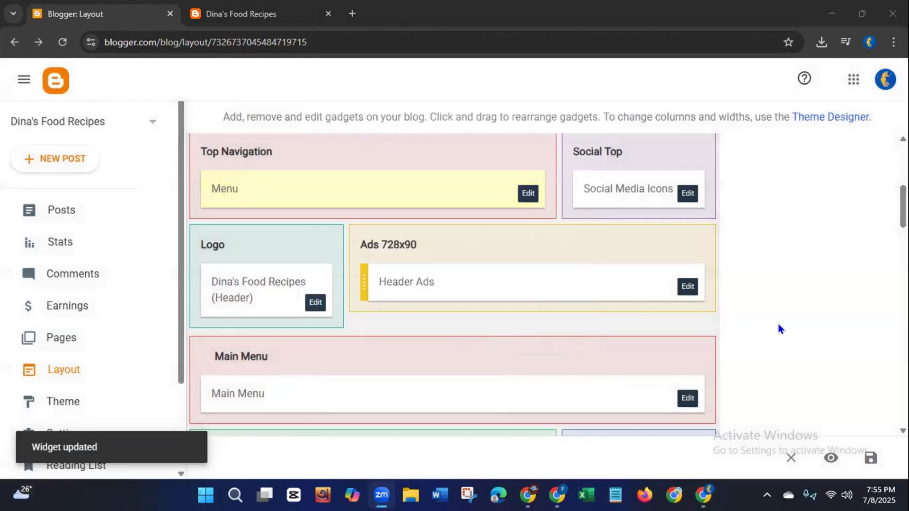
left_click(869, 462)
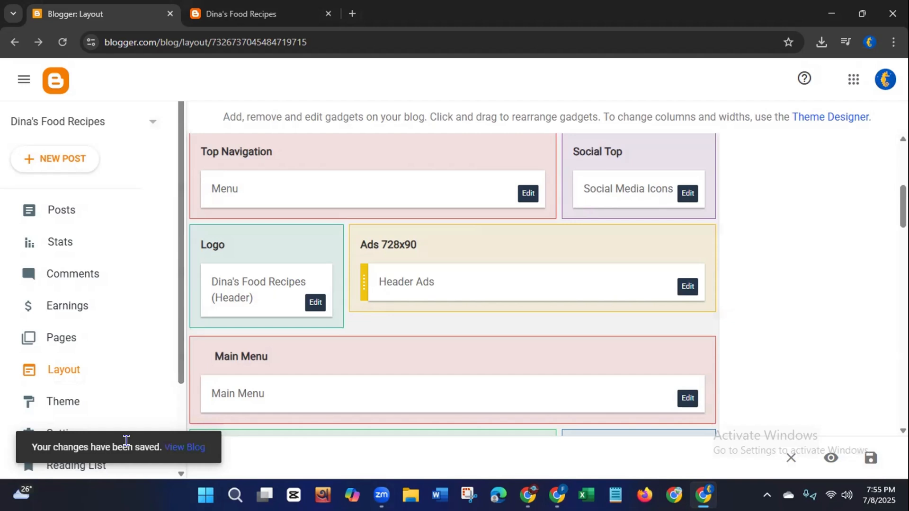
left_click(225, 14)
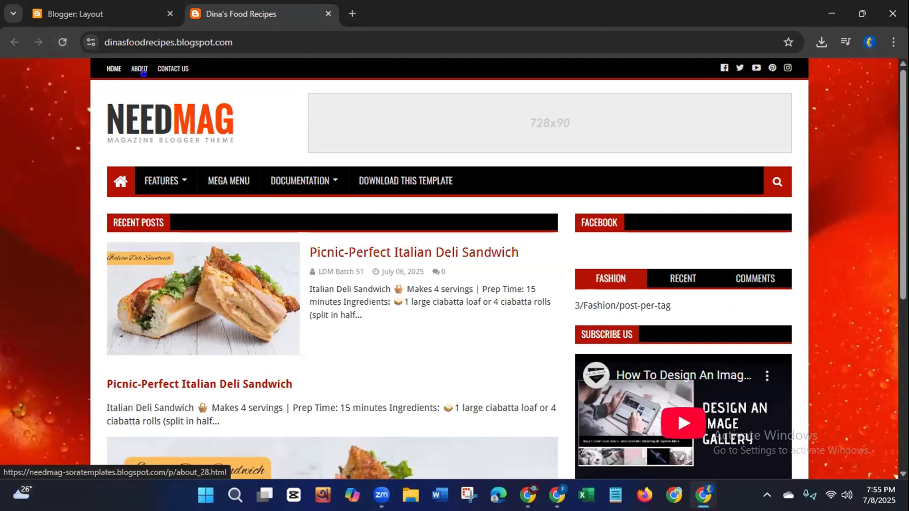
left_click(61, 43)
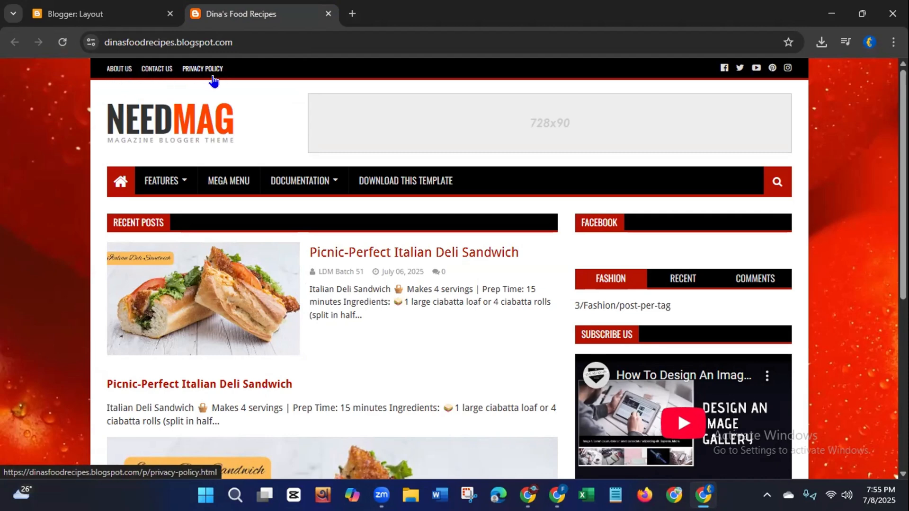
- Check the social icons on the live blog and open the Social Media Icons gadget's link list for editing
left_click(109, 19)
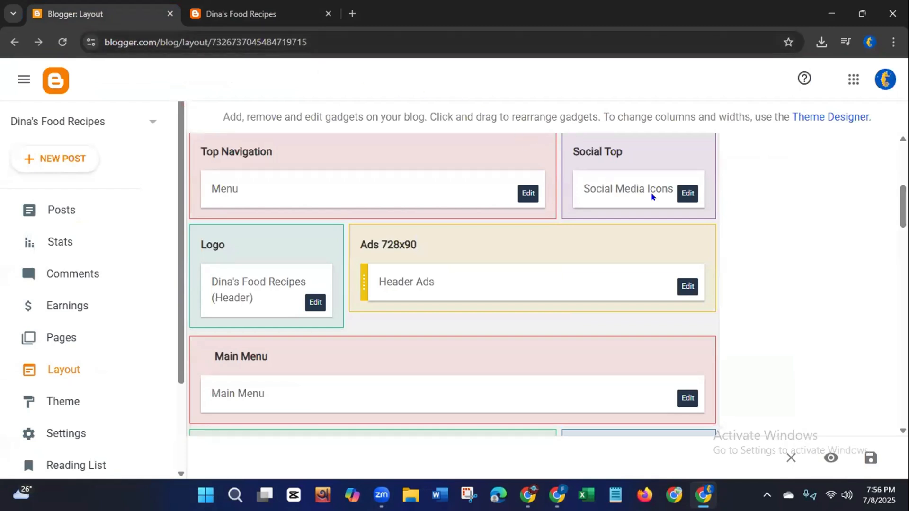
left_click(214, 11)
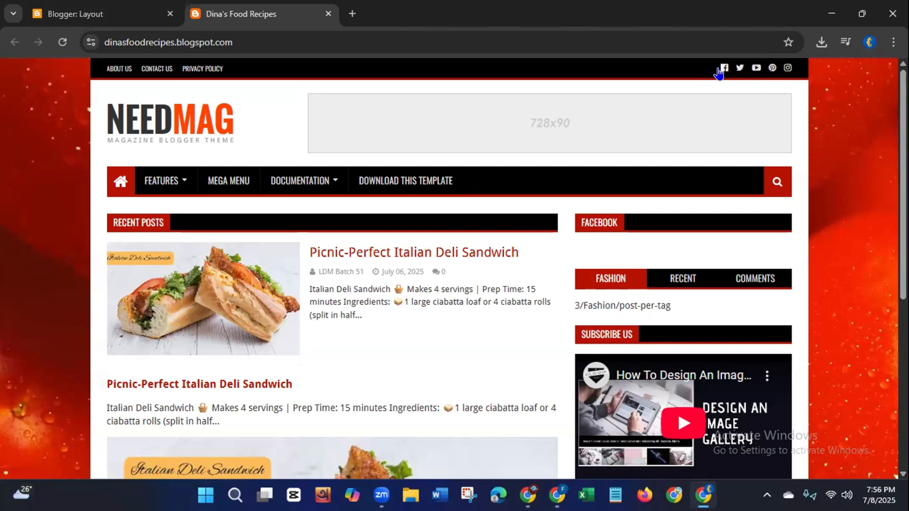
left_click(78, 15)
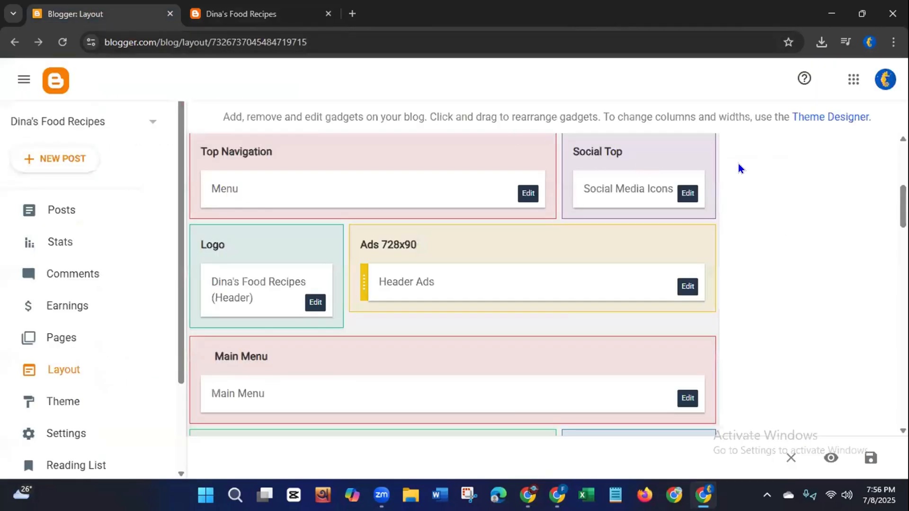
scroll(758, 264, "up", 2)
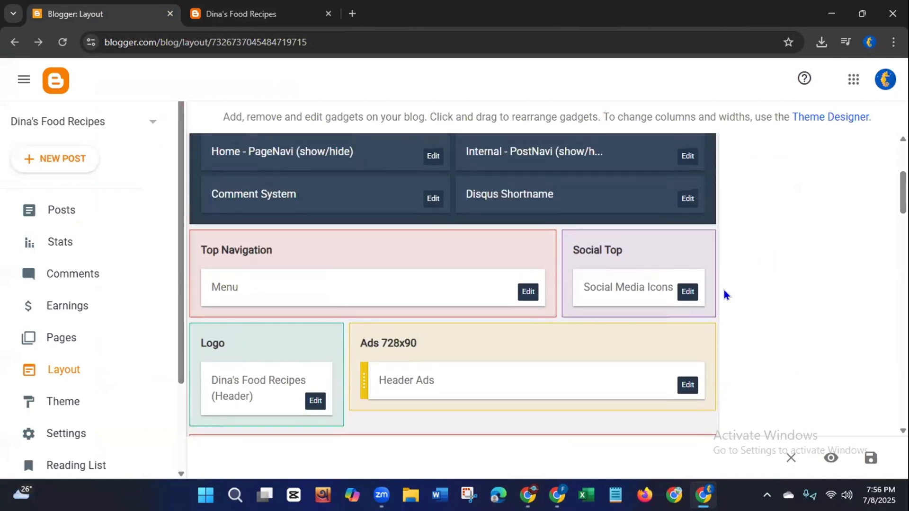
left_click(681, 293)
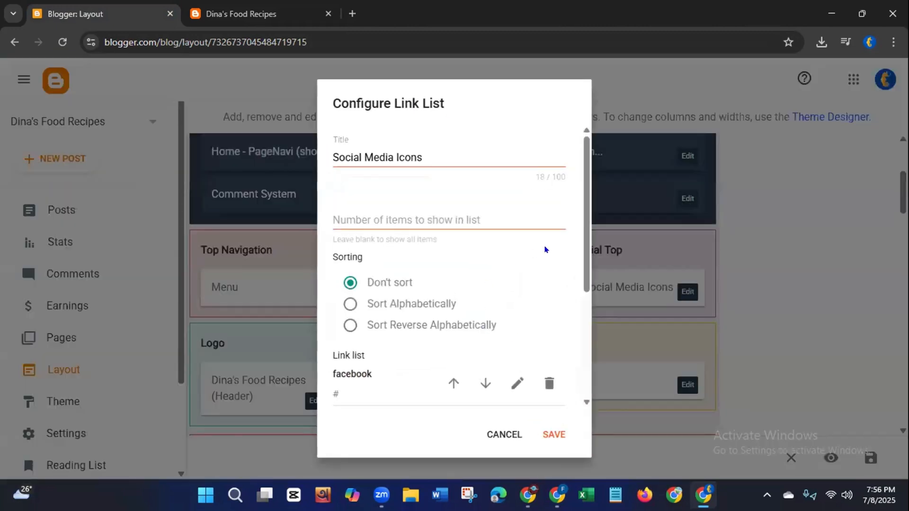
scroll(586, 261, "down", 1)
scroll(586, 262, "down", 3)
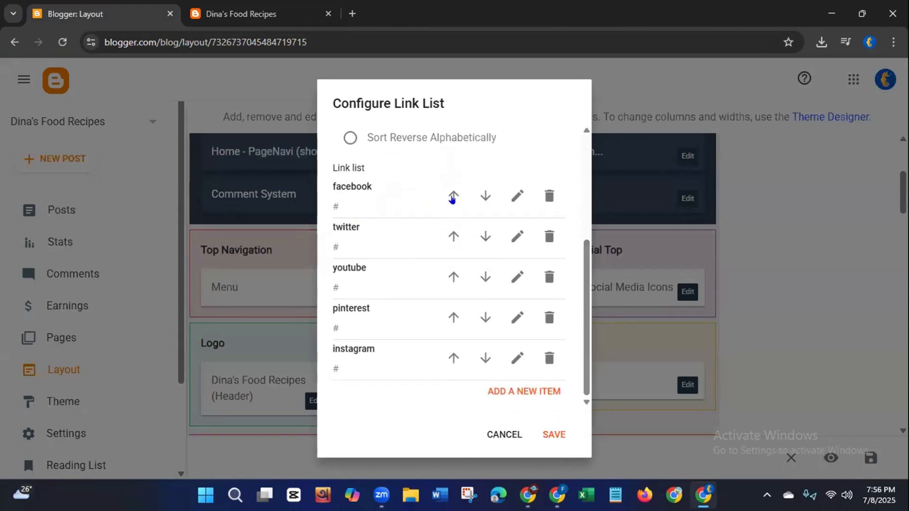
left_click(516, 197)
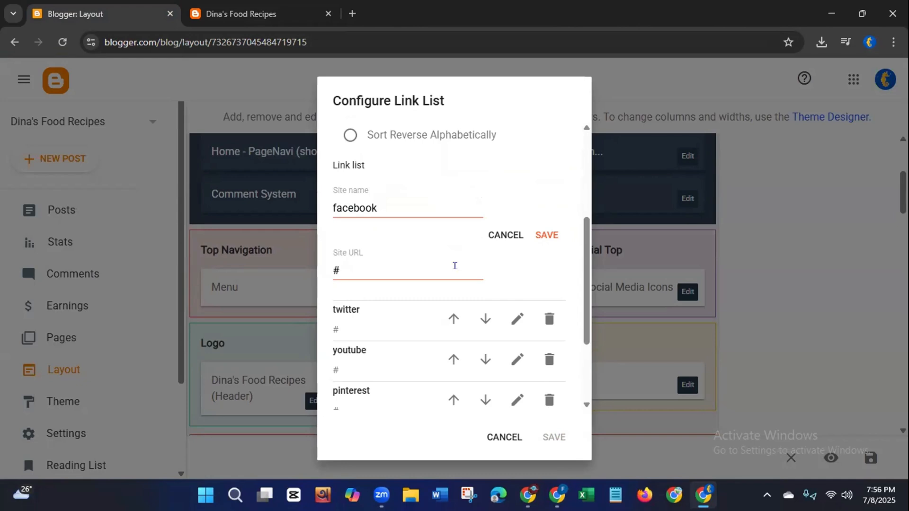
left_click(349, 266)
key("BackSpace")
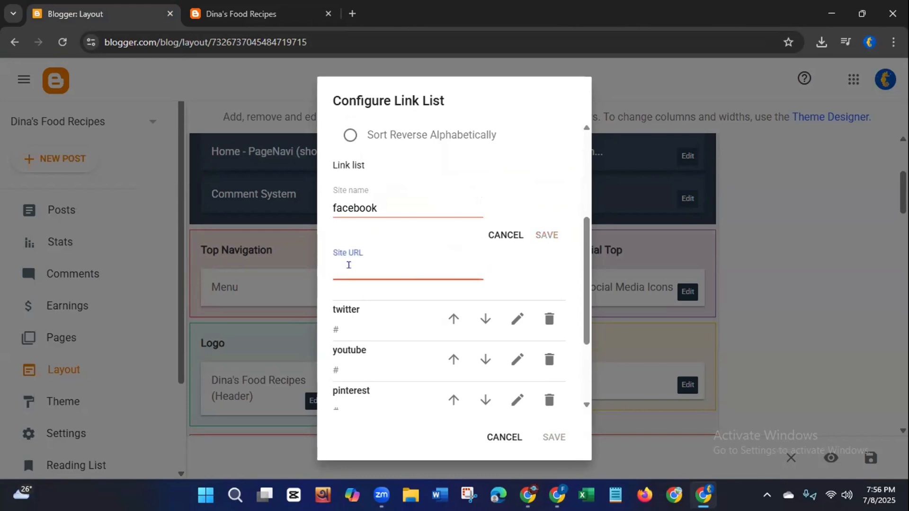
type("https://www")
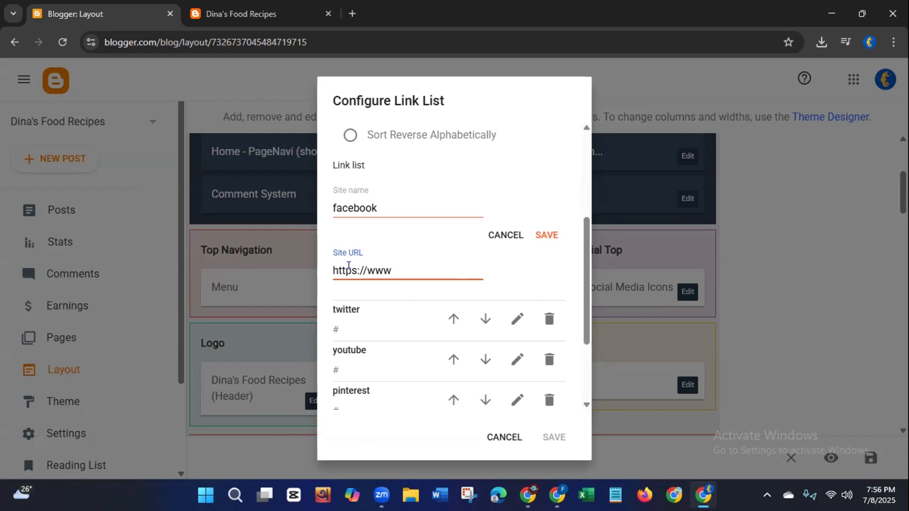
type(".facebook.com")
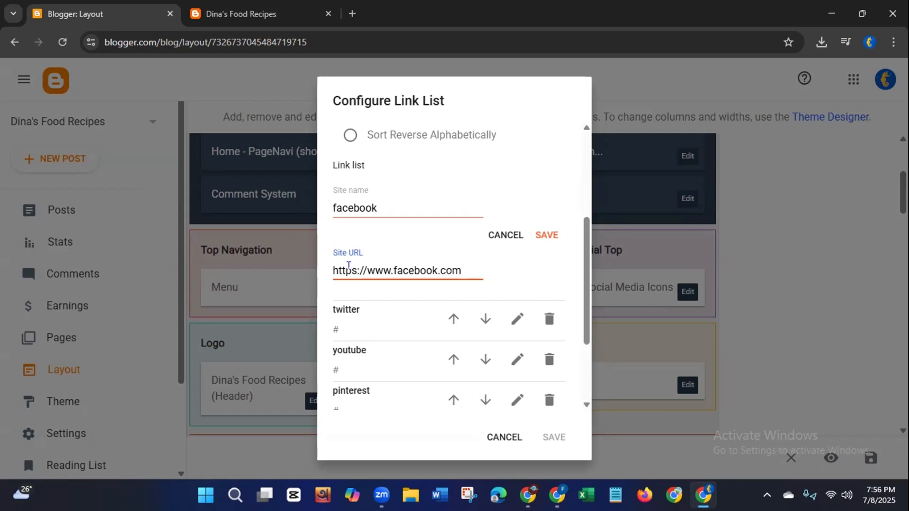
type("/dinas")
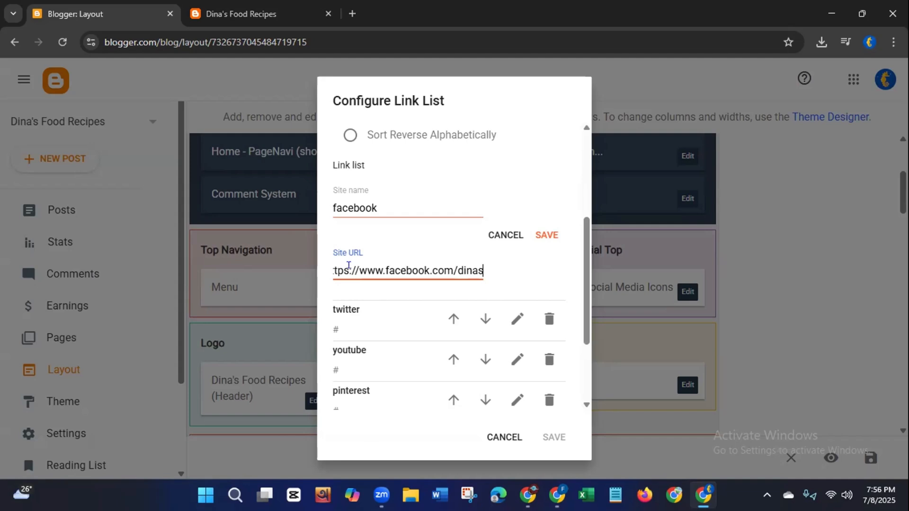
type("fo")
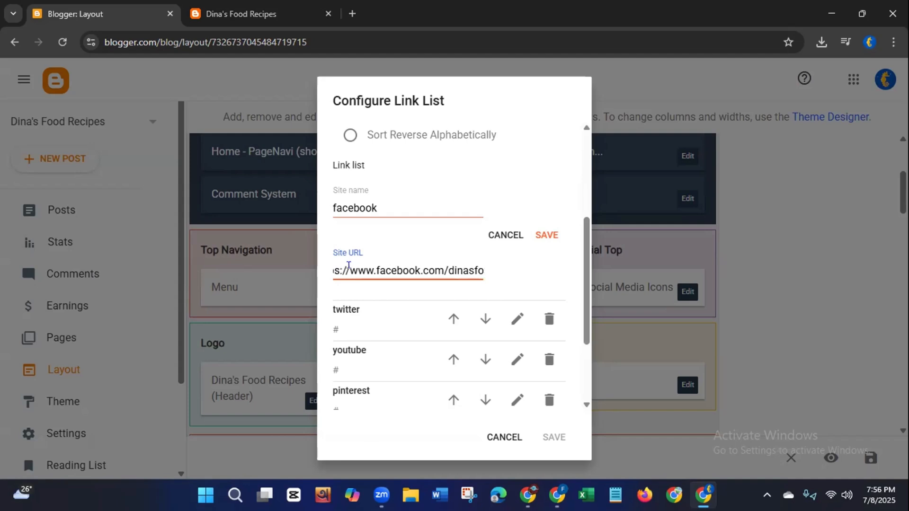
type("odrecipes")
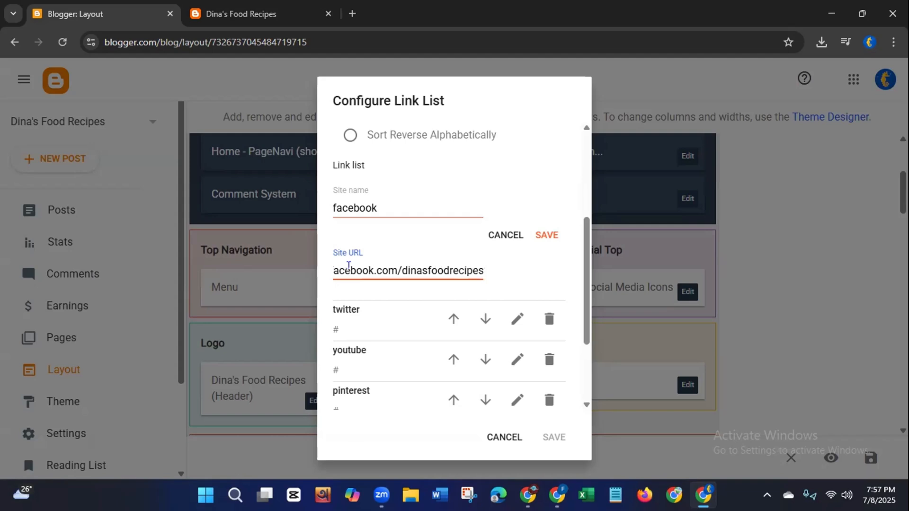
left_click(551, 236)
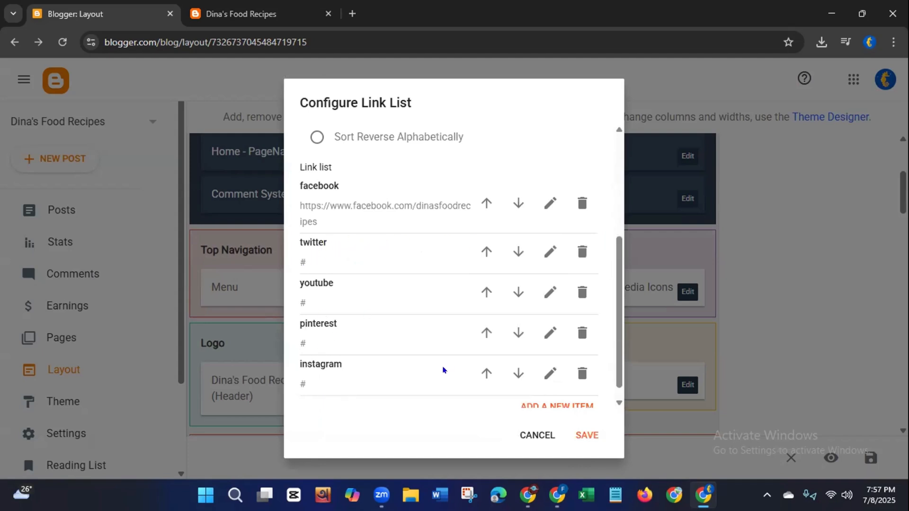
left_click(584, 251)
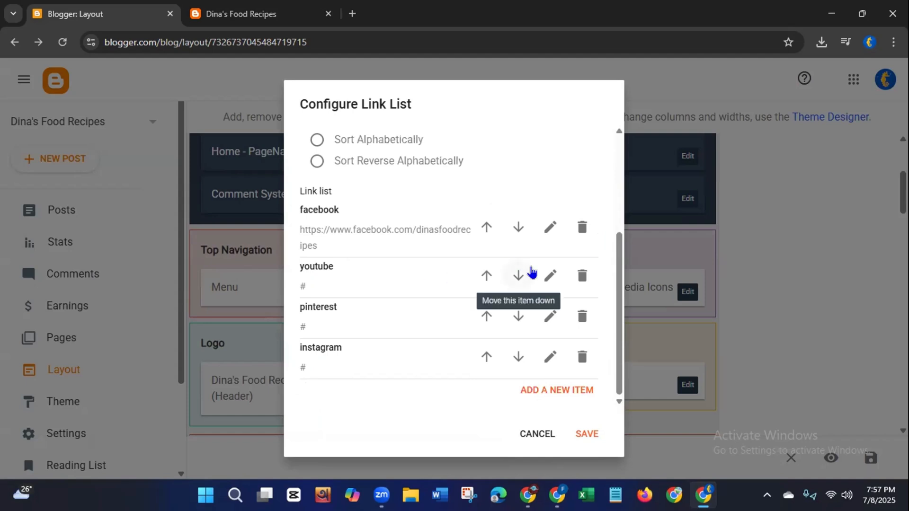
left_click(550, 276)
left_click(305, 346)
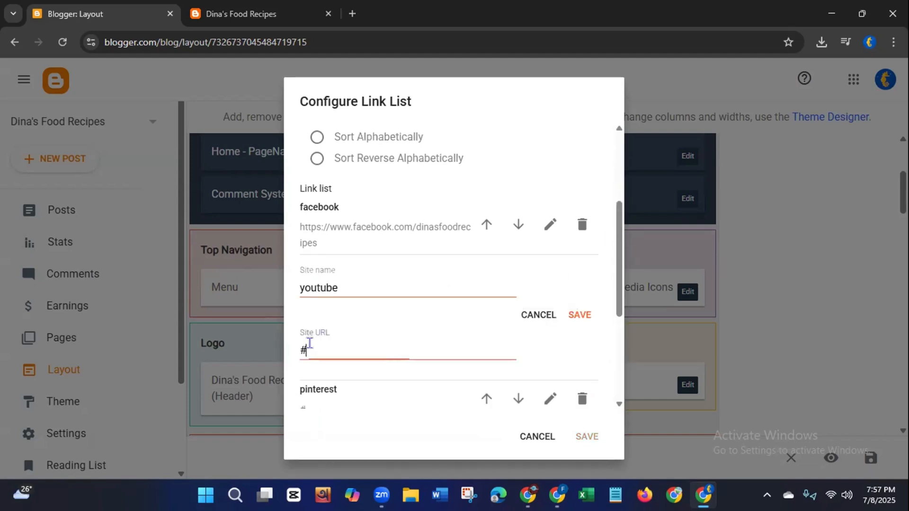
key("BackSpace")
type("https://www")
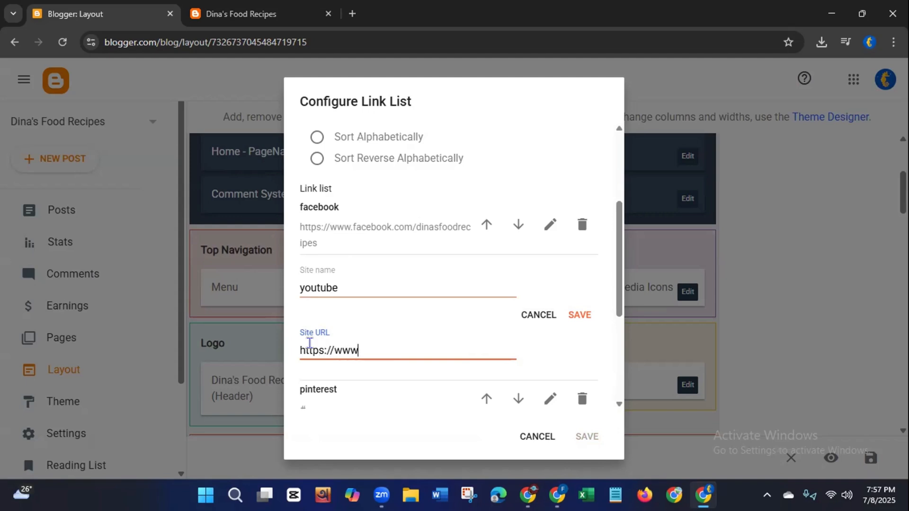
type(".youtube.com")
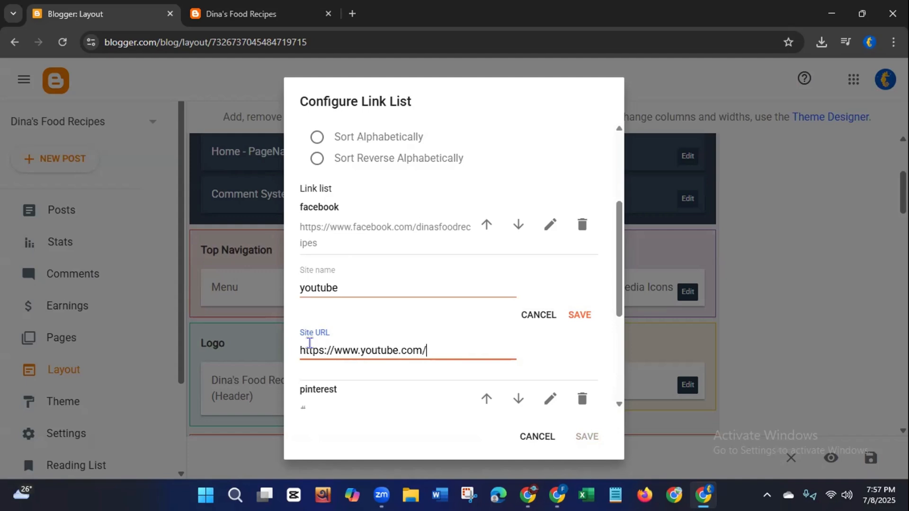
type("/dinasfoodrecipes")
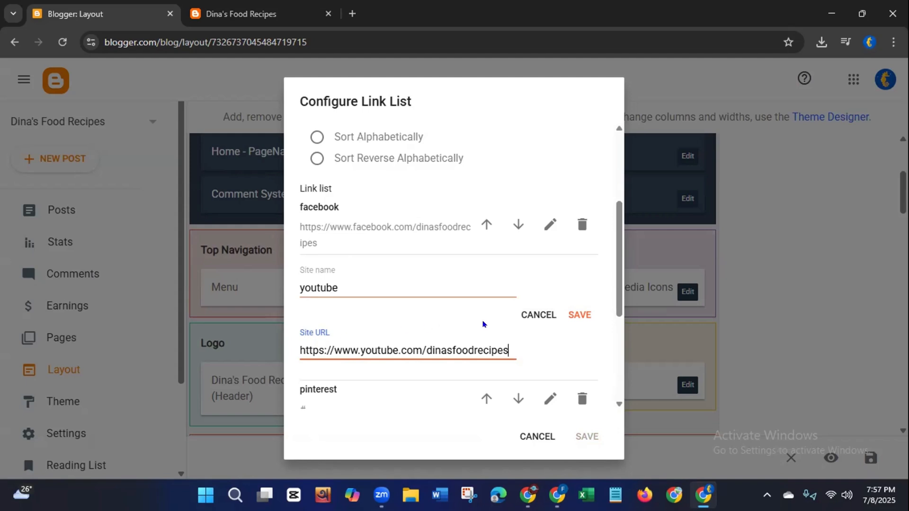
left_click(576, 316)
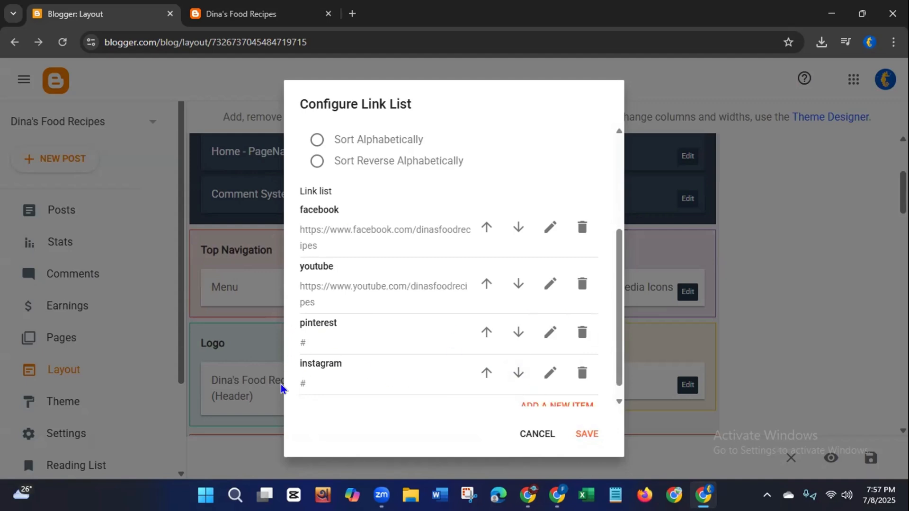
left_click(582, 377)
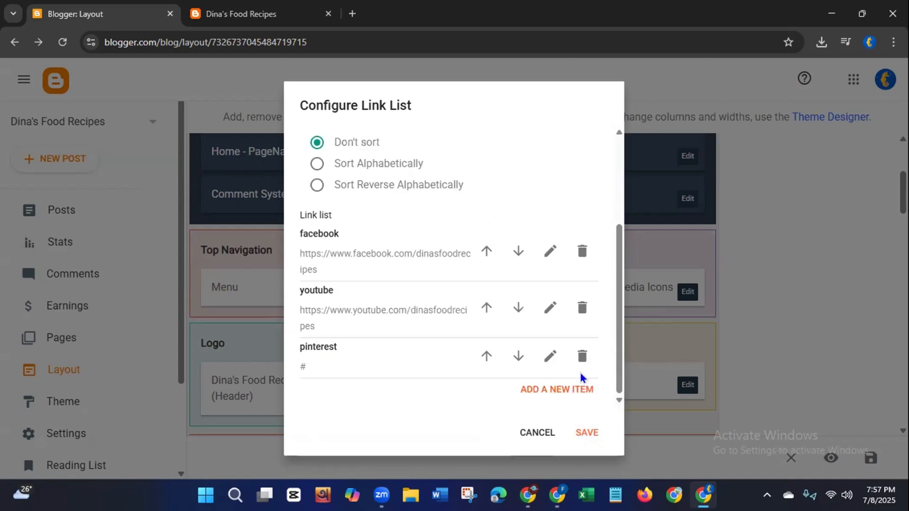
- Save the Social Media Icons link list and the blog layout, and reload the live blog to check its social icons
left_click(591, 431)
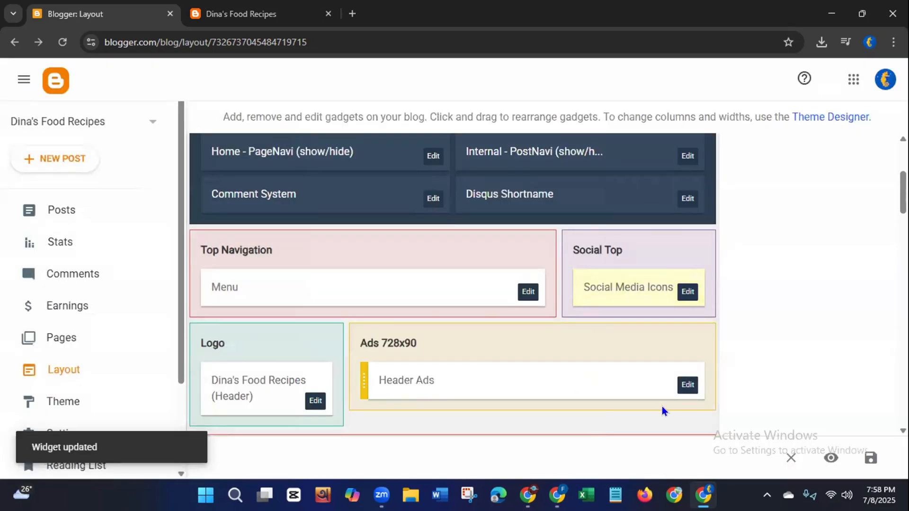
left_click(870, 460)
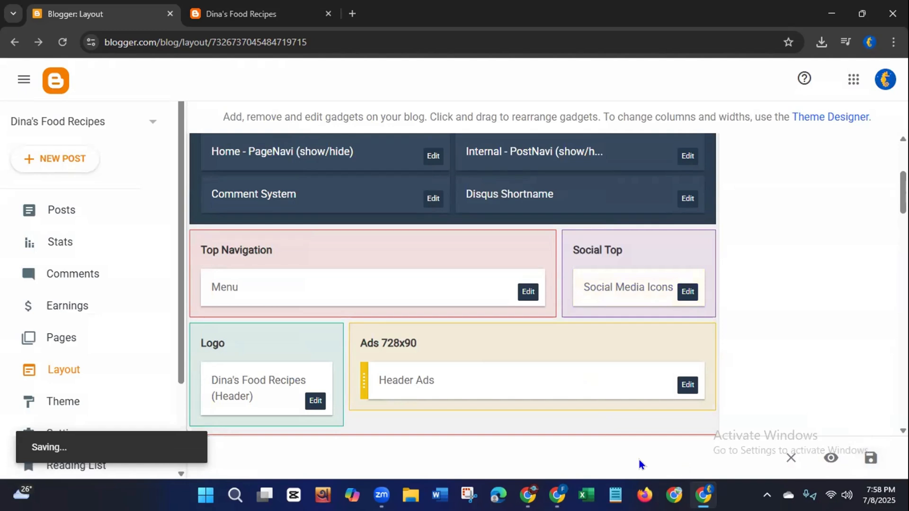
left_click(217, 17)
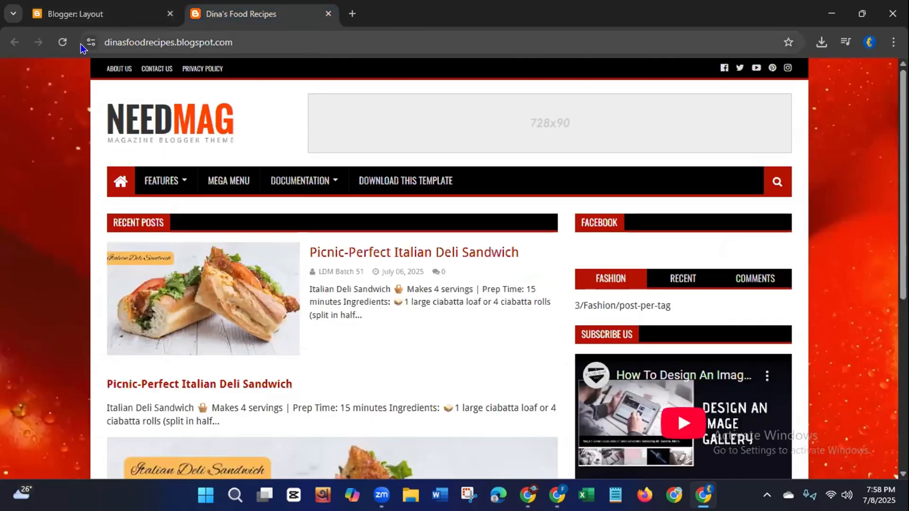
left_click(58, 45)
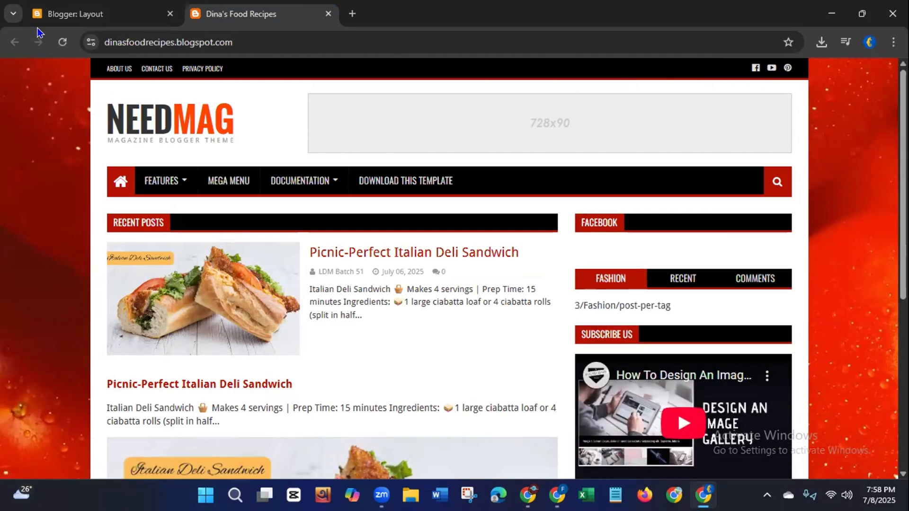
left_click(56, 18)
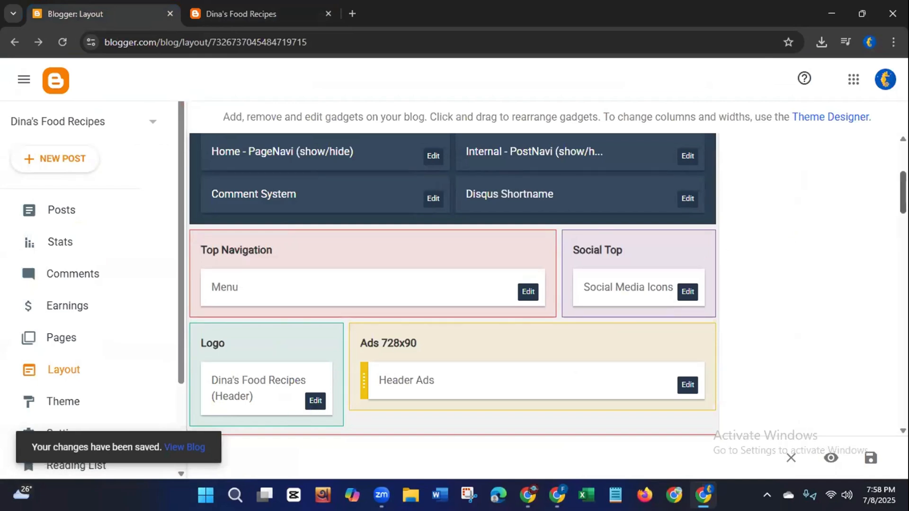
scroll(855, 219, "down", 1)
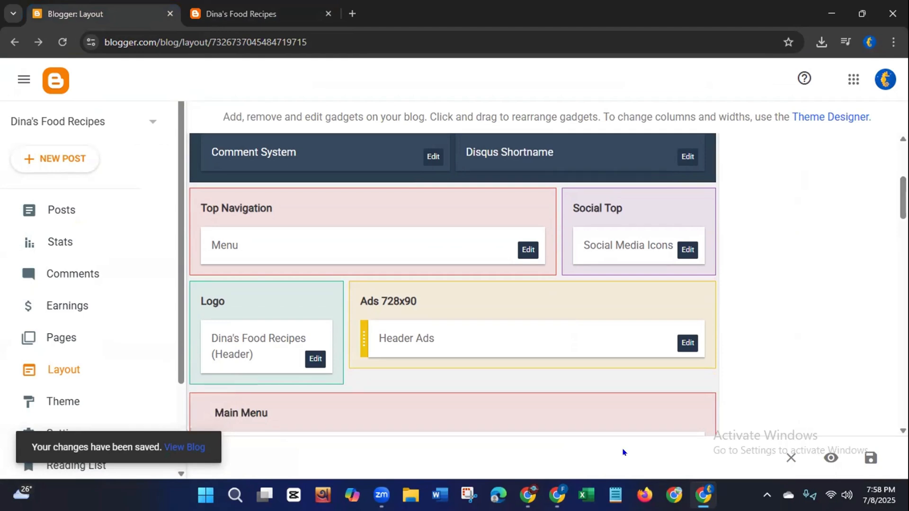
- Switch to Canva, exit the Dina's Facebook post design to the home page, and close the duplicate Canva page
left_click(557, 495)
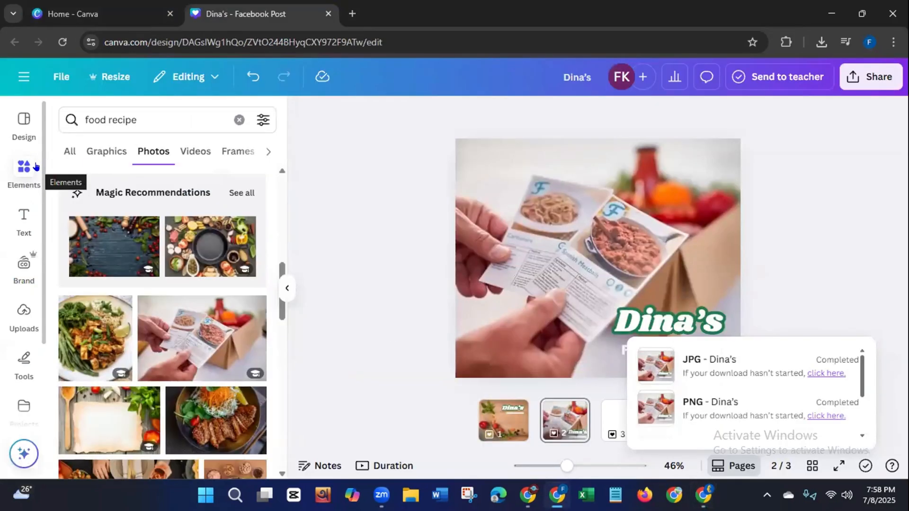
left_click(20, 131)
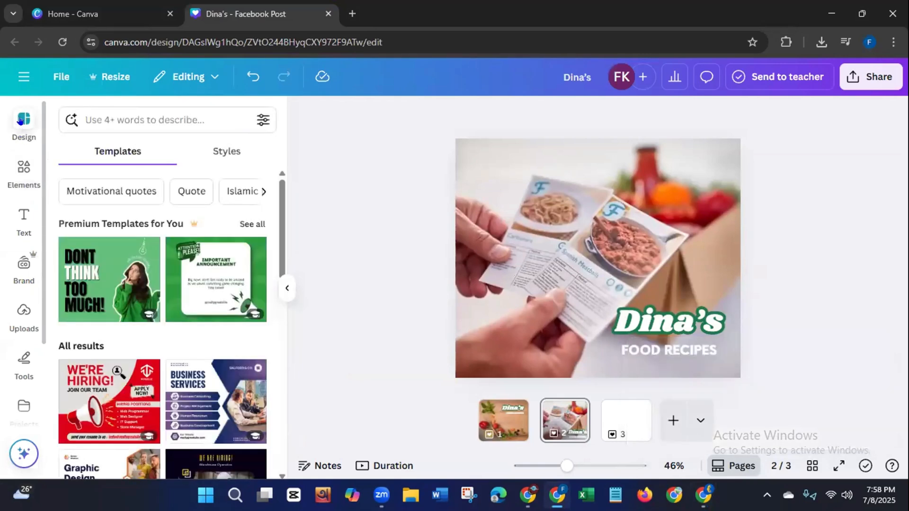
left_click(23, 77)
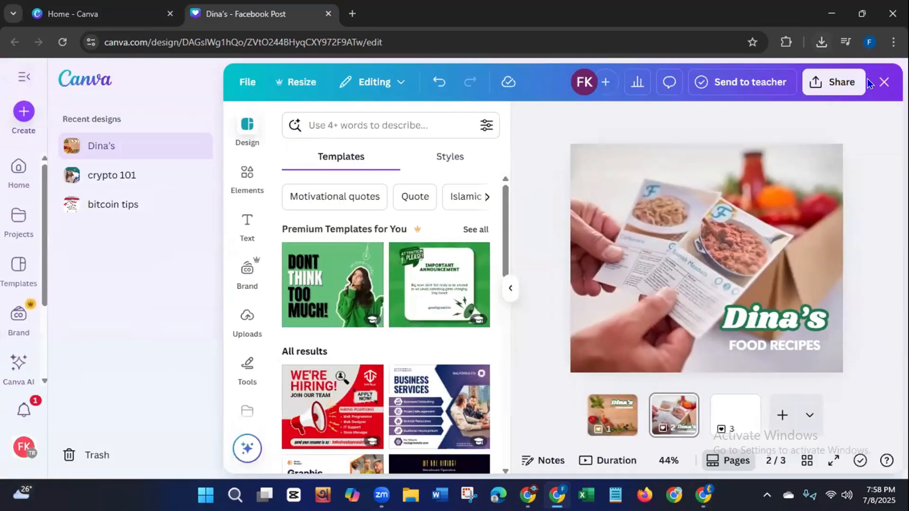
left_click(884, 83)
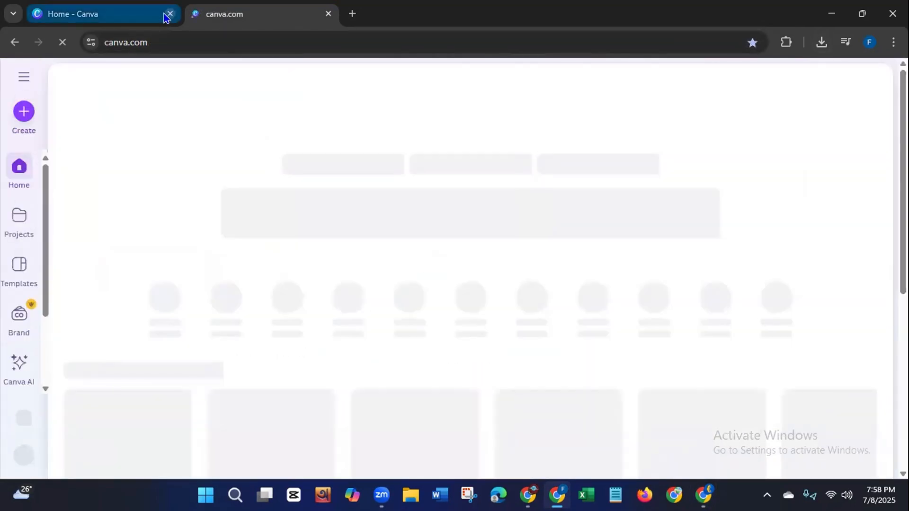
left_click(170, 14)
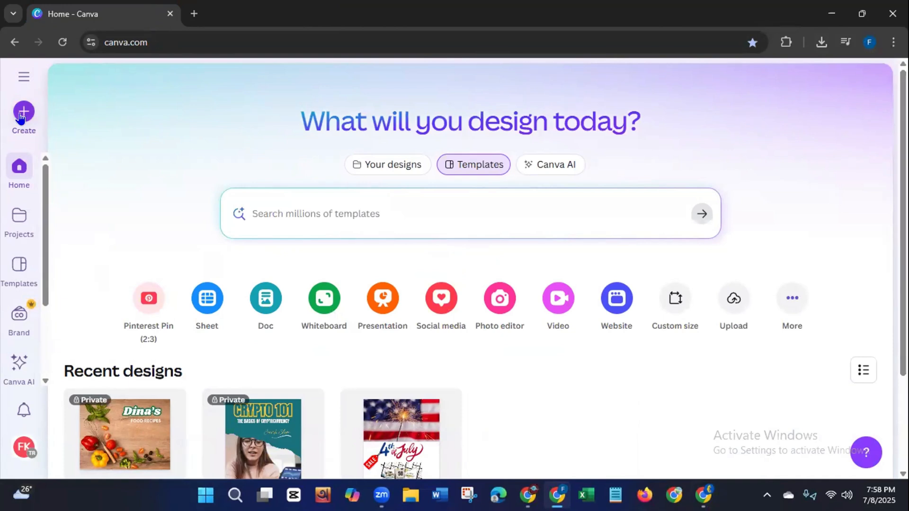
- Search Google for "needmag blogger template logo size" and examine the recommended logo width in the expanded AI Overview
left_click(194, 13)
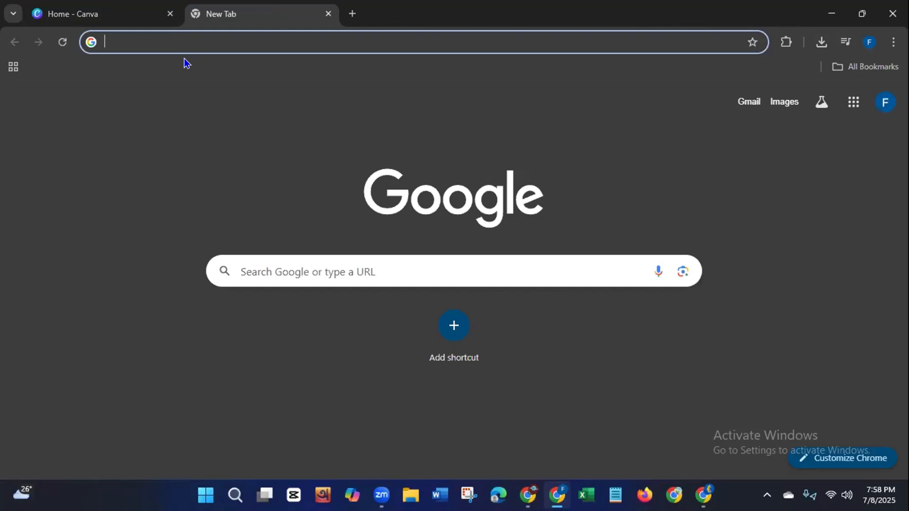
type("need")
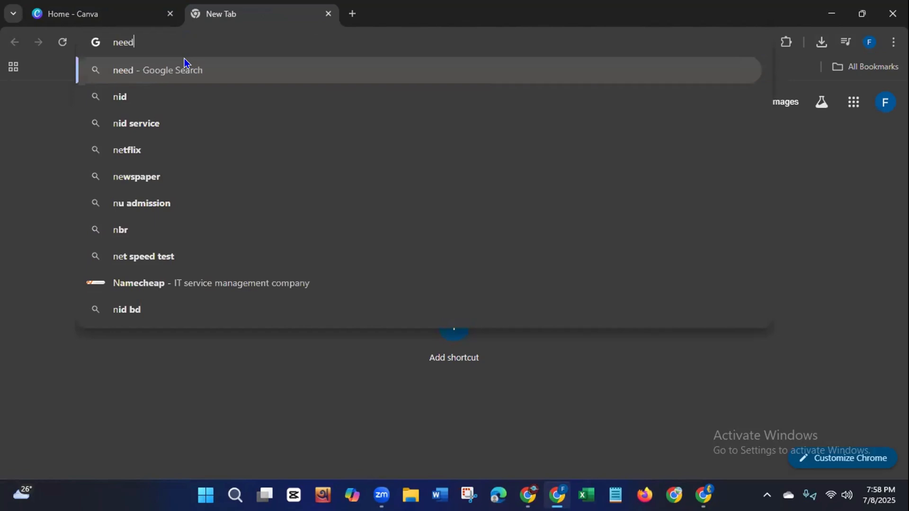
type("mag")
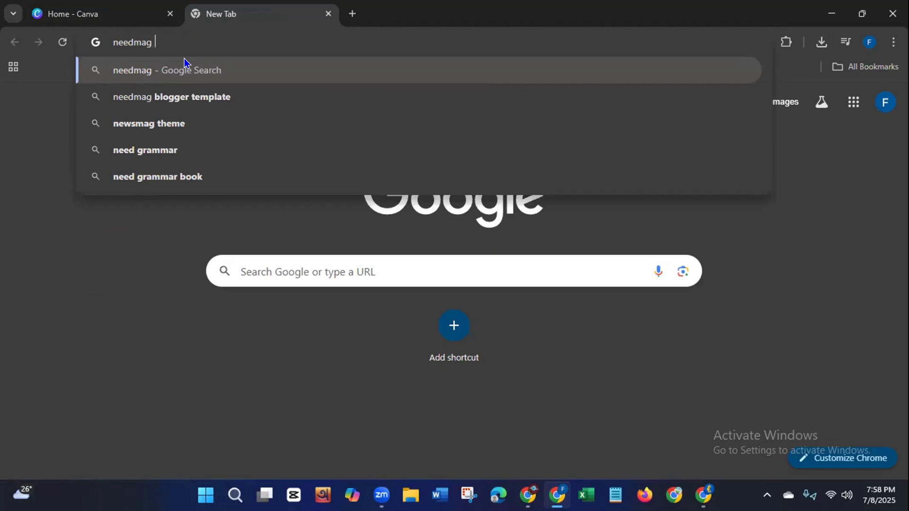
type("blogger")
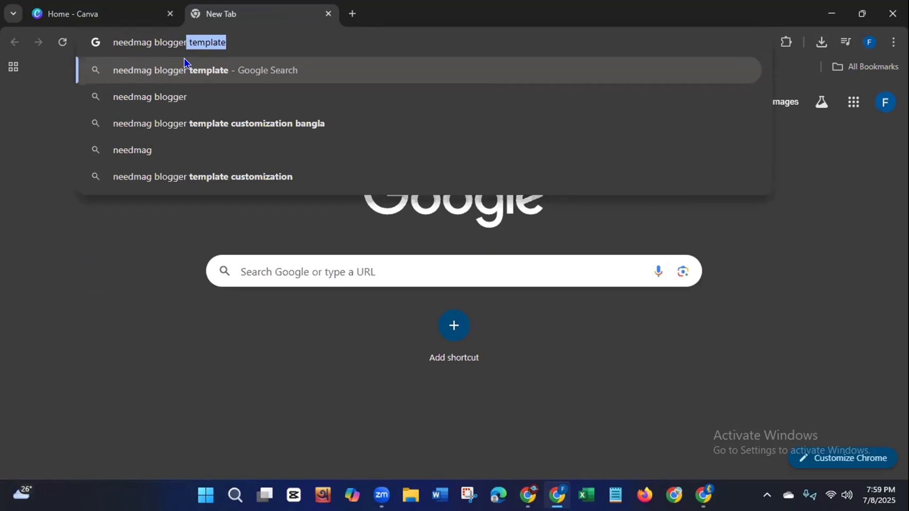
key("Right")
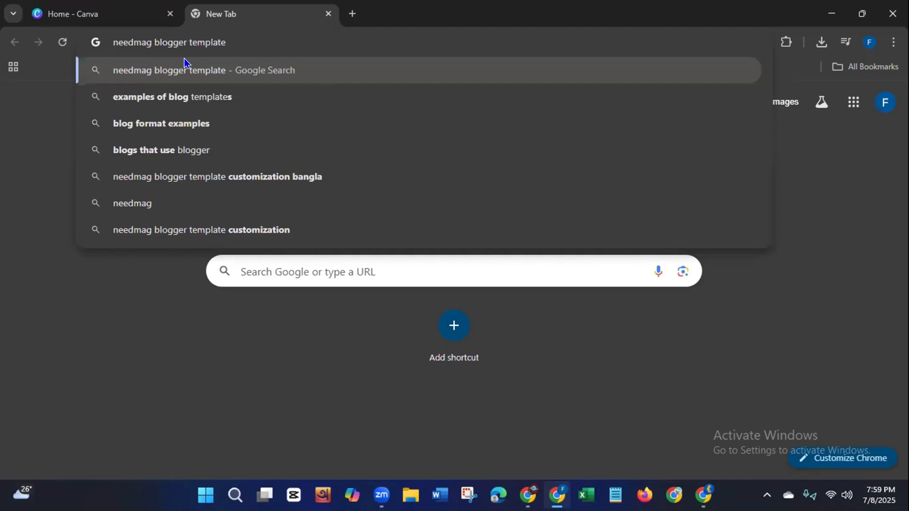
type("lo")
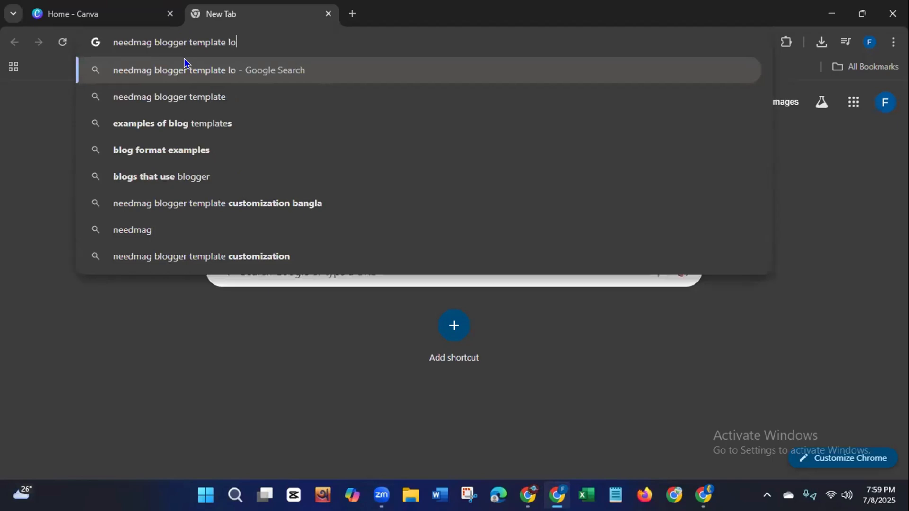
type("go size")
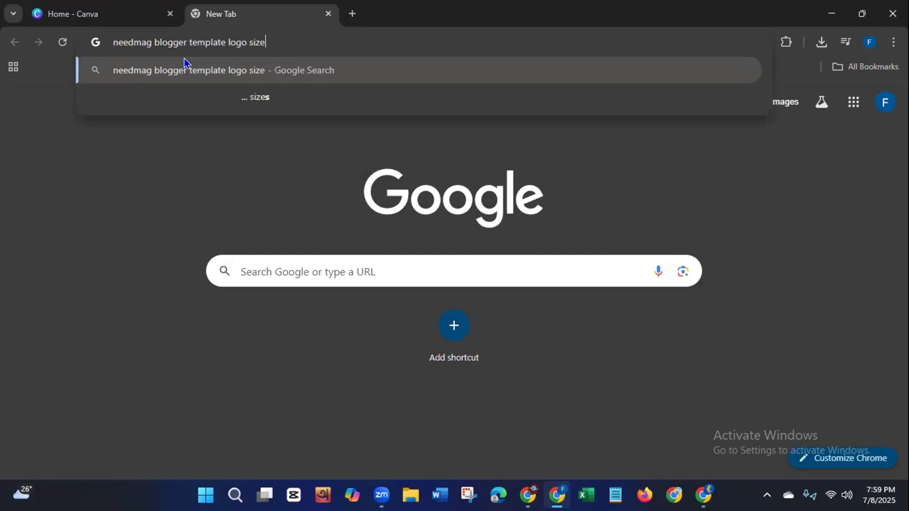
key("Return")
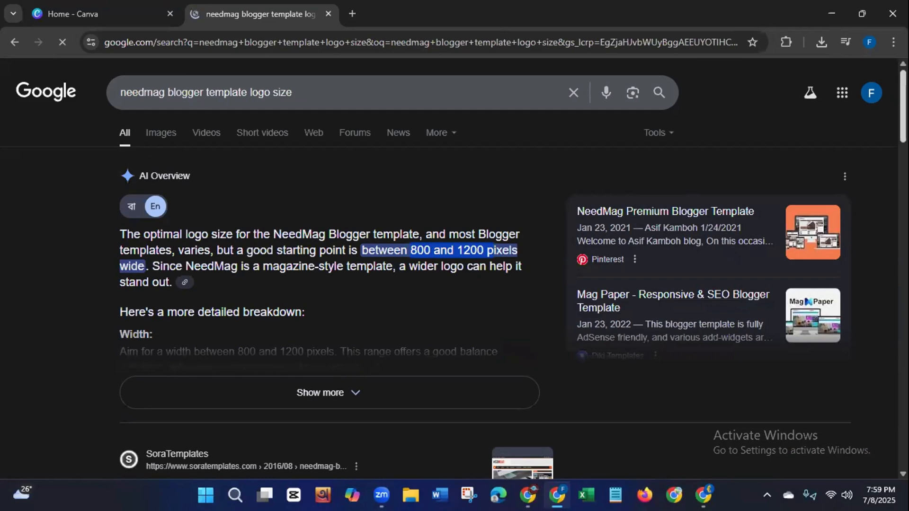
scroll(331, 256, "down", 3)
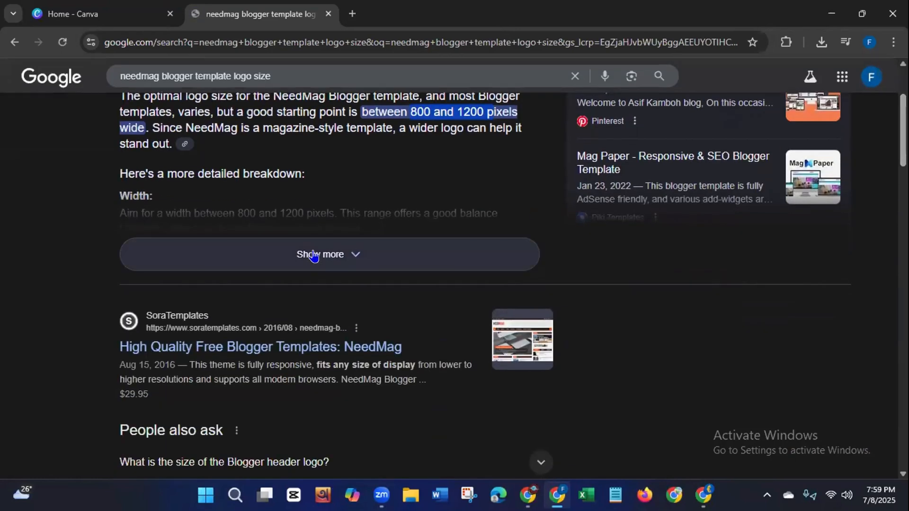
left_click(313, 256)
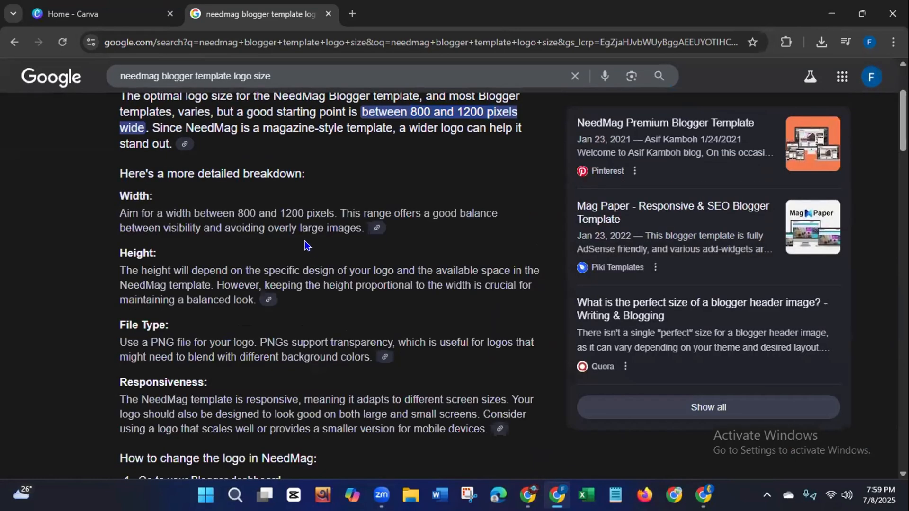
left_click_drag(236, 214, 328, 212)
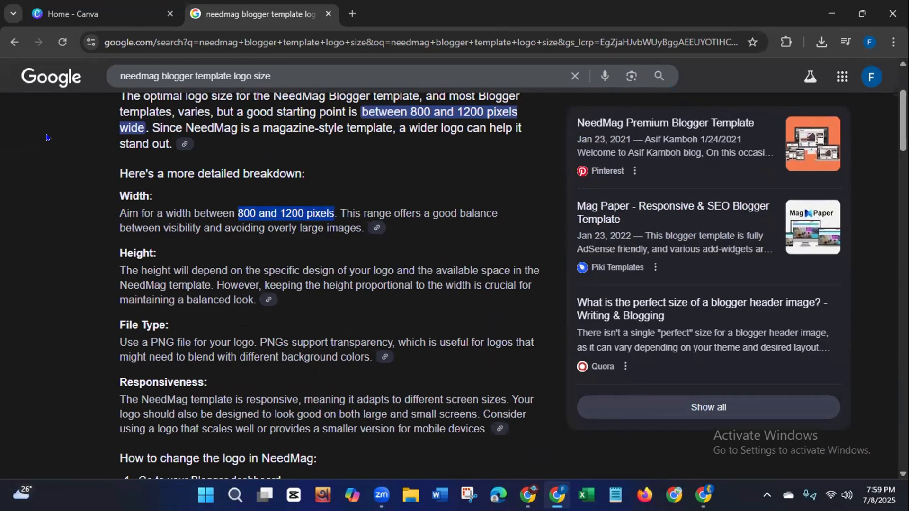
- Create a blank custom-size Canva design with a width of 800 px and a height of 1200 px
left_click(94, 14)
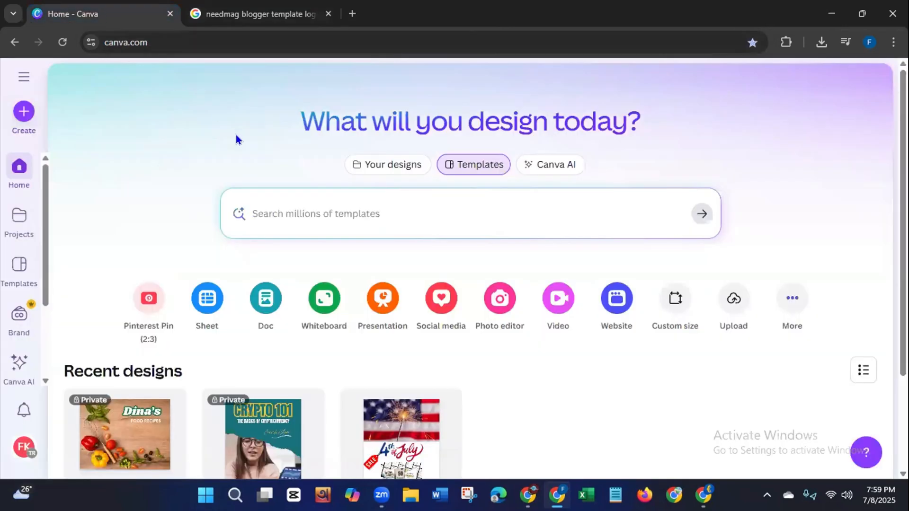
left_click(682, 311)
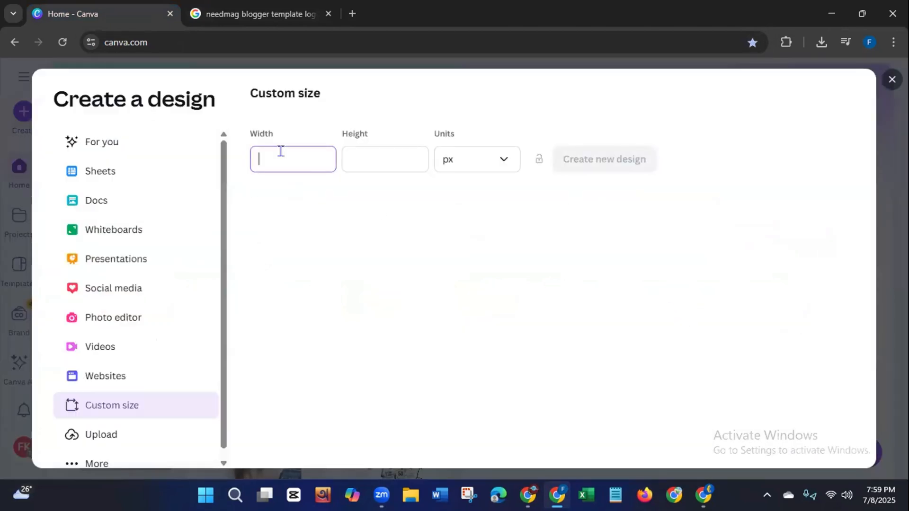
type("800")
left_click(353, 159)
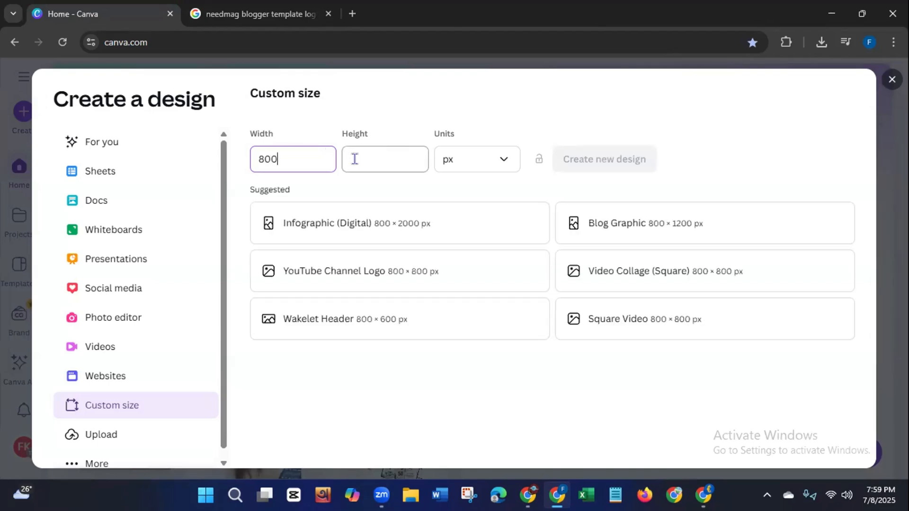
type("1200")
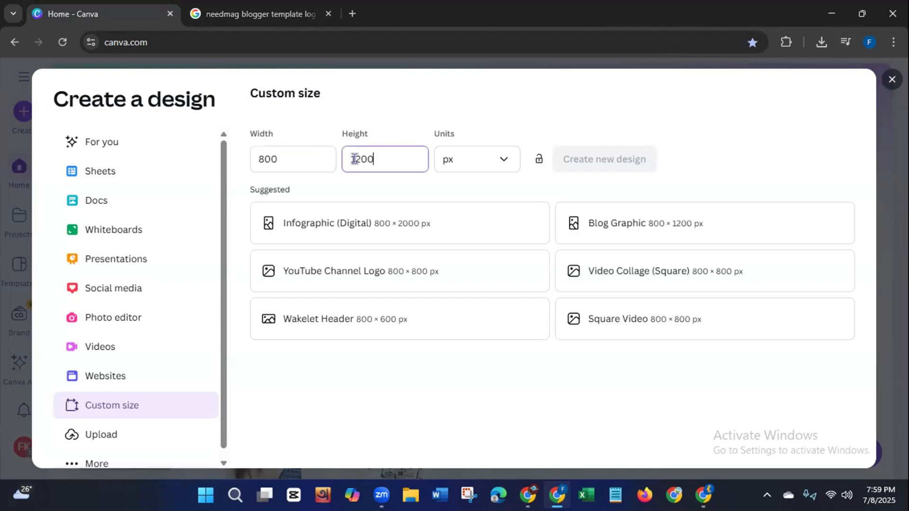
left_click(575, 165)
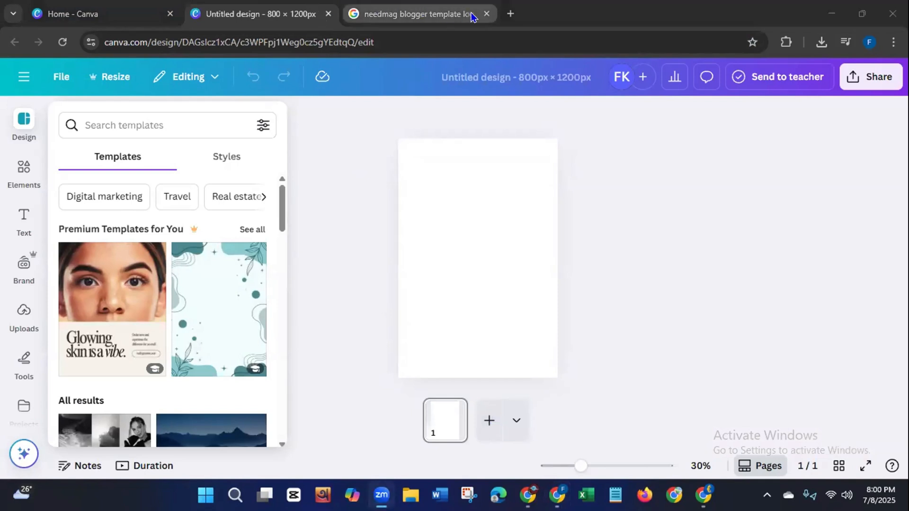
- Close the logo size search results and the blank 800 × 1200 px design, returning to the Canva home page
left_click(486, 14)
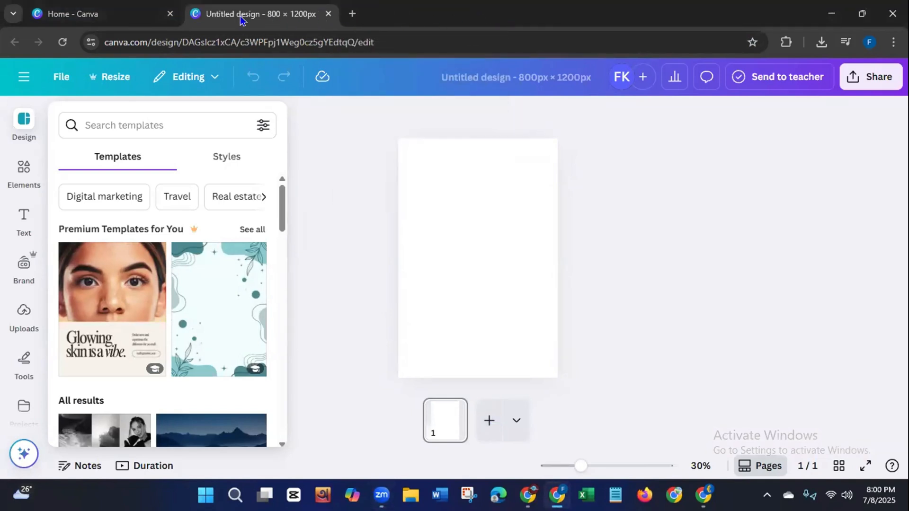
left_click(327, 14)
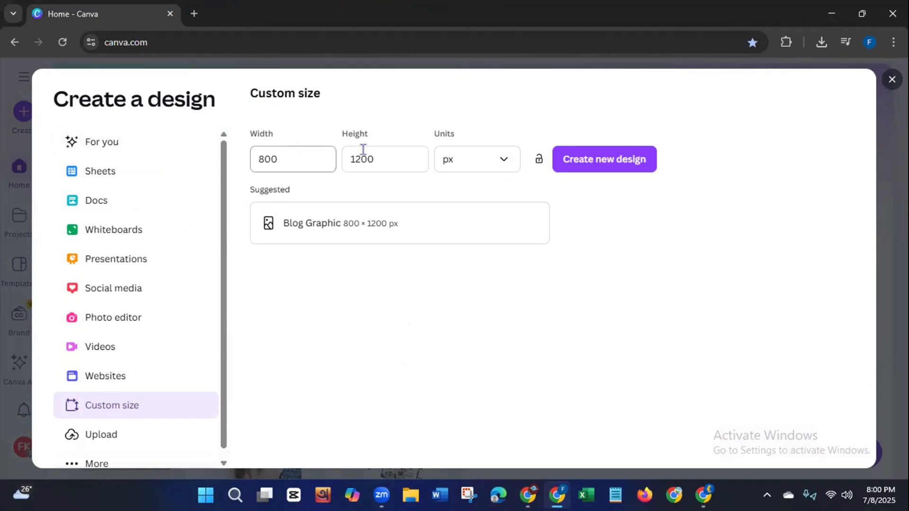
left_click(892, 79)
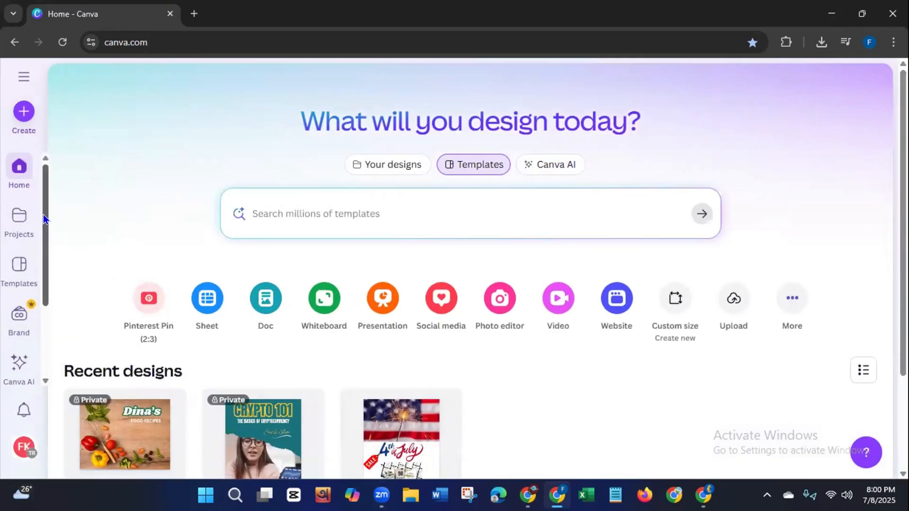
left_click(20, 449)
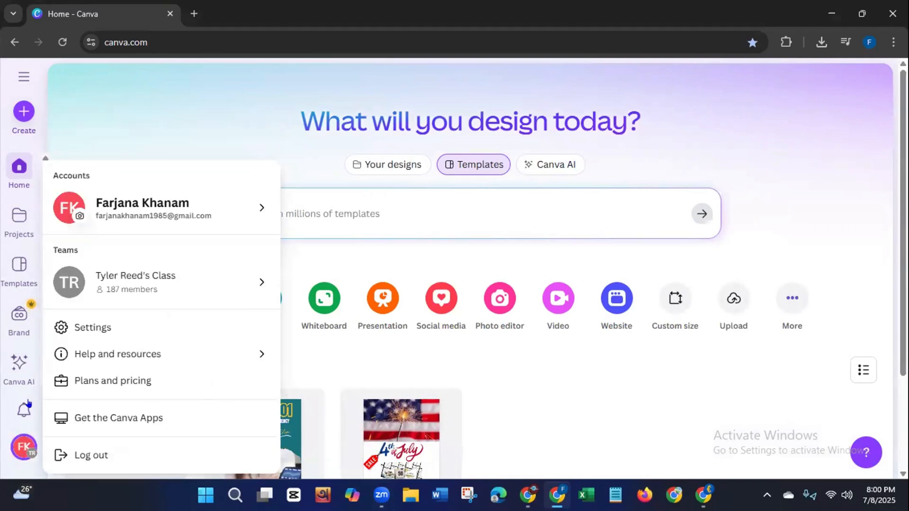
left_click(118, 130)
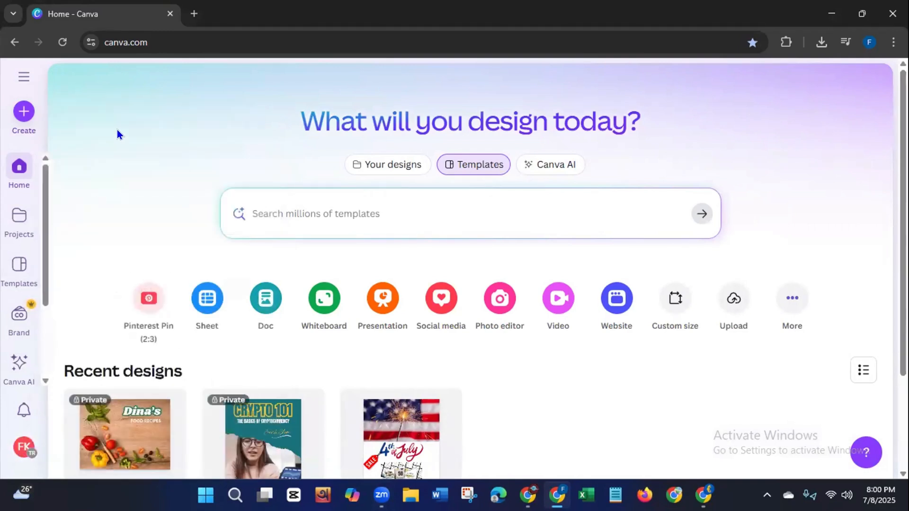
left_click(16, 116)
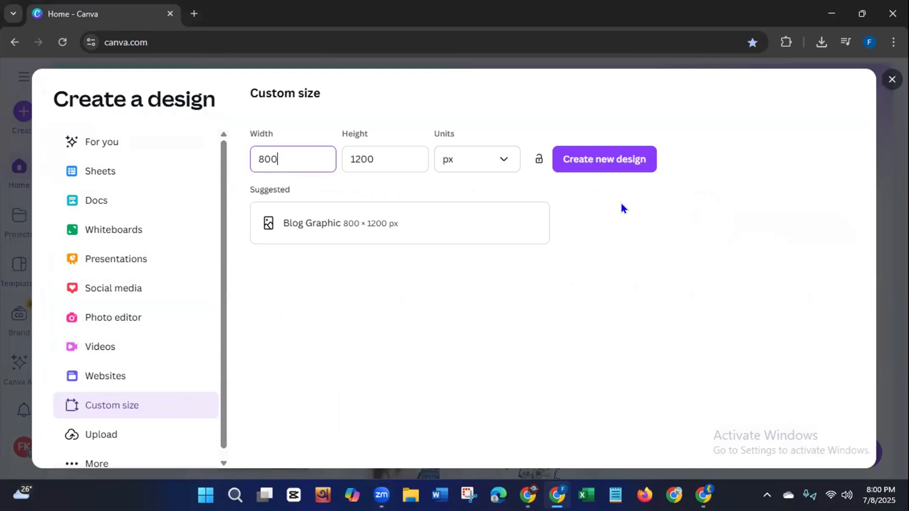
key("Escape")
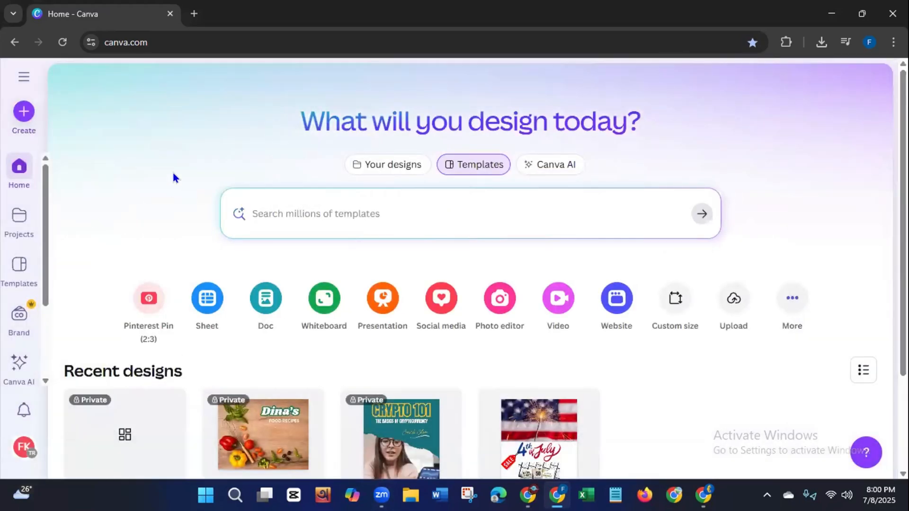
left_click(24, 111)
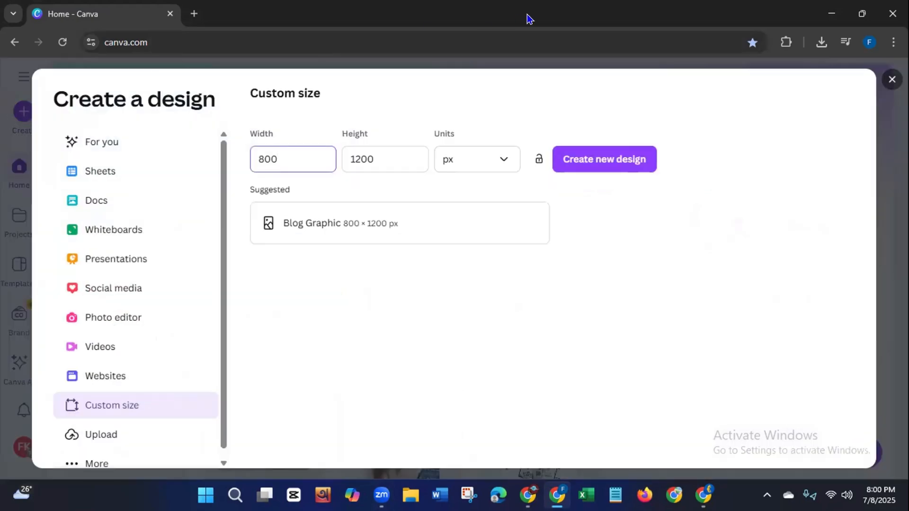
key("Escape")
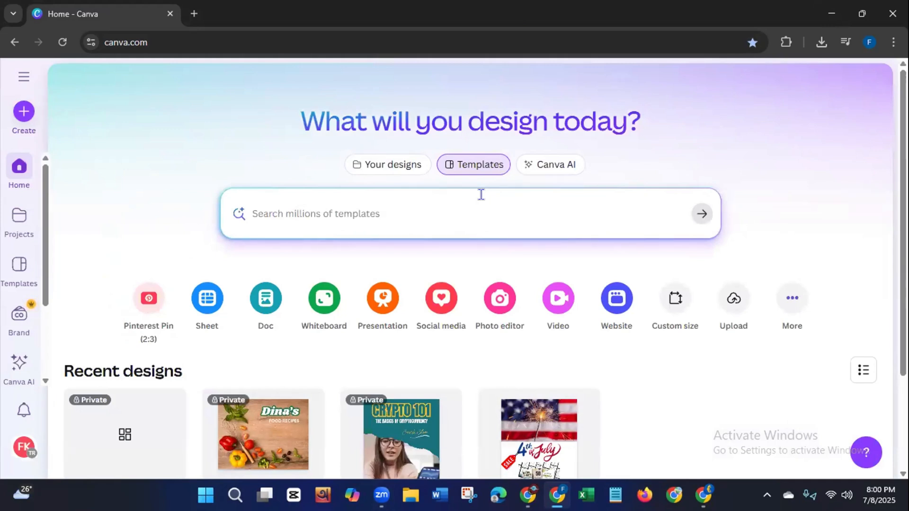
- Search the available design types for "logo" and close the design creation dialog
left_click(788, 302)
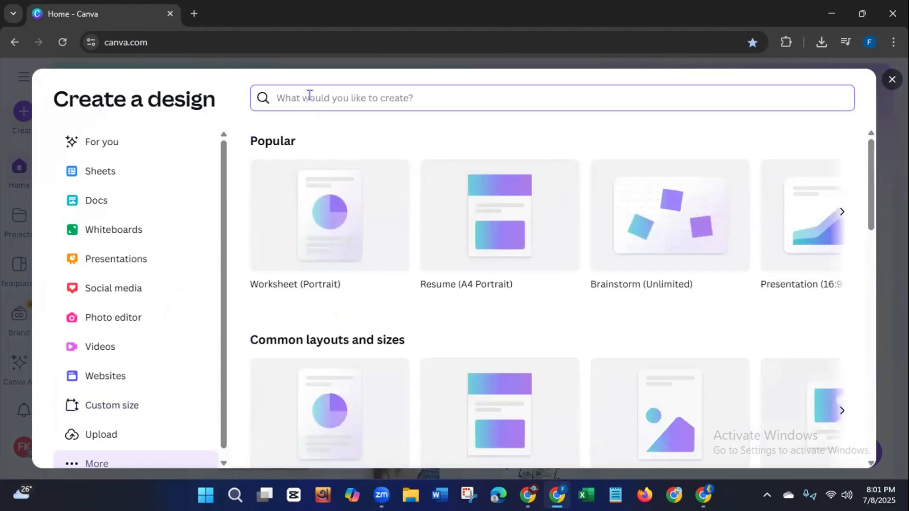
type("logo")
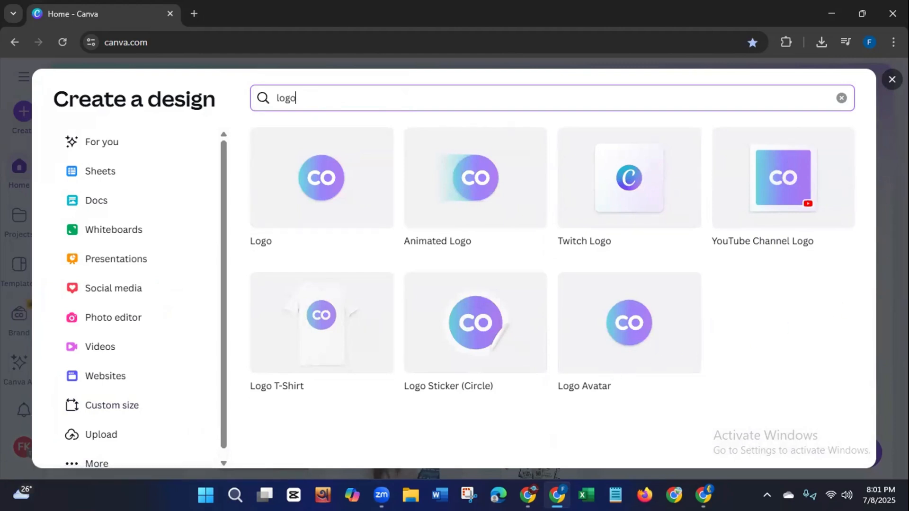
key("Escape")
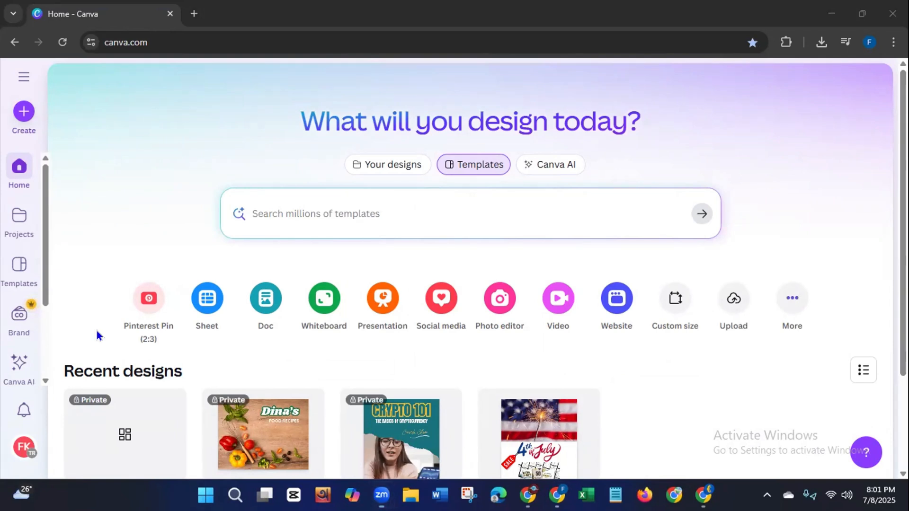
- Switch the active Canva team to digidriv (88 members), and from there to DigiDriv.com (118 members)
left_click(23, 449)
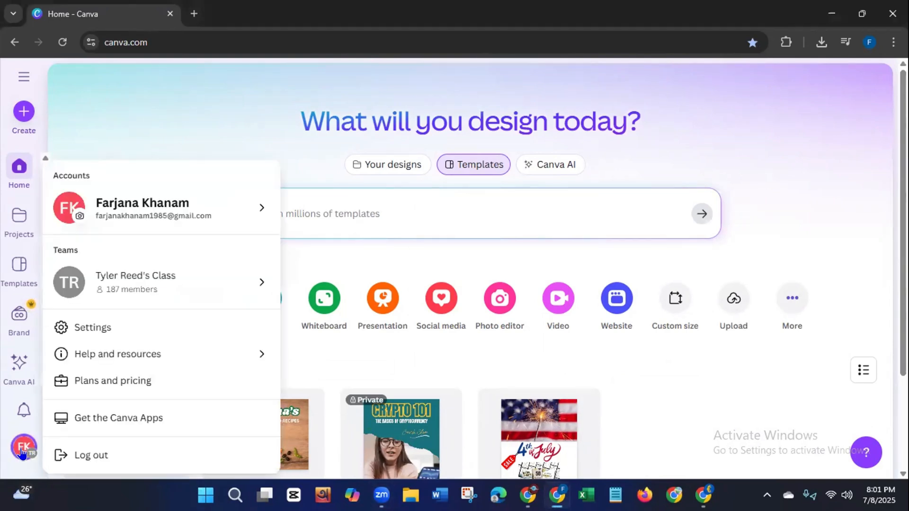
mouse_move(220, 288)
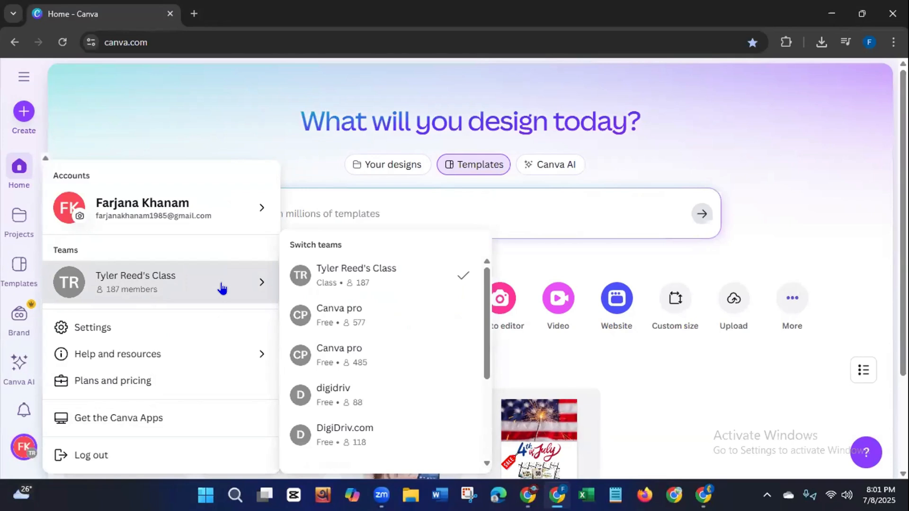
left_click(337, 398)
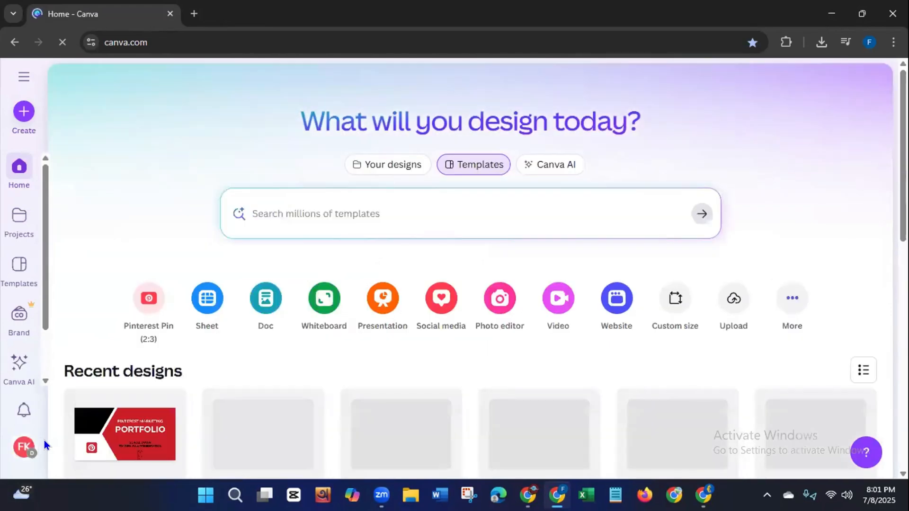
left_click(20, 448)
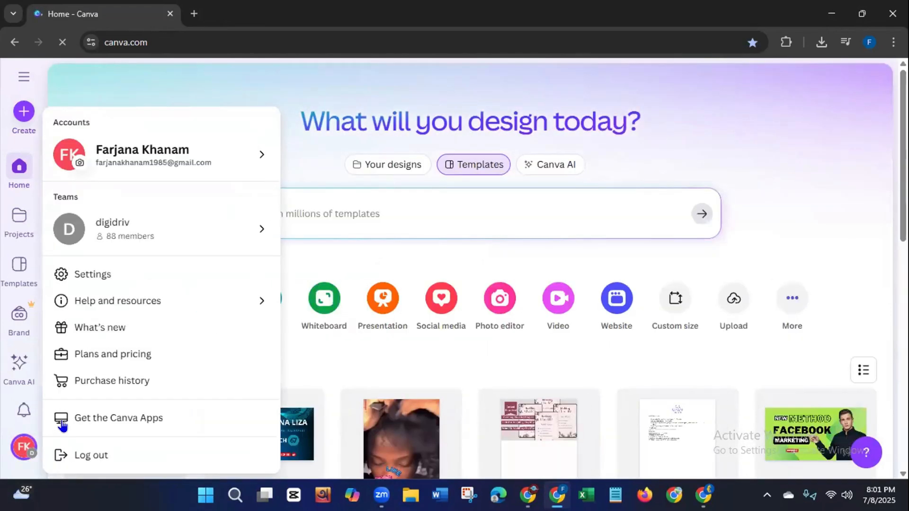
left_click(136, 234)
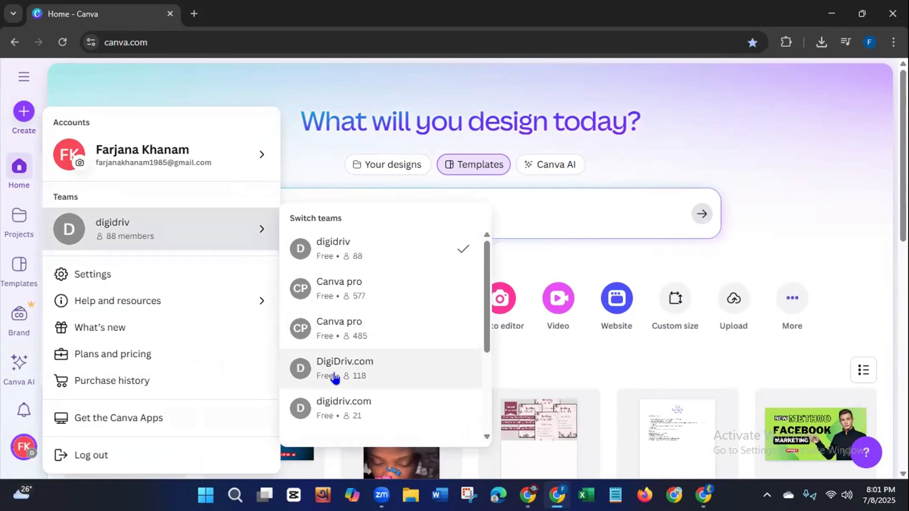
left_click(336, 379)
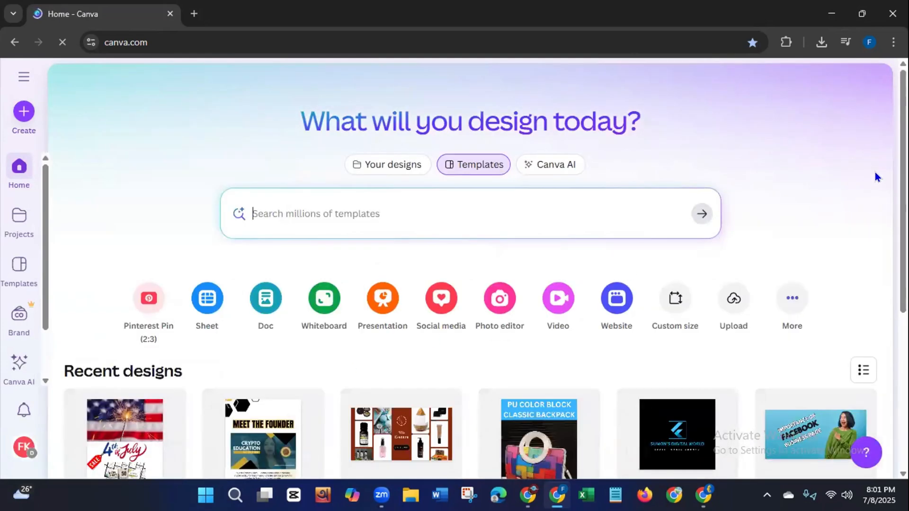
- Look through the DigiDriv.com team's recent designs for an existing logo design and its size
scroll(856, 193, "down", 4)
scroll(474, 270, "down", 2)
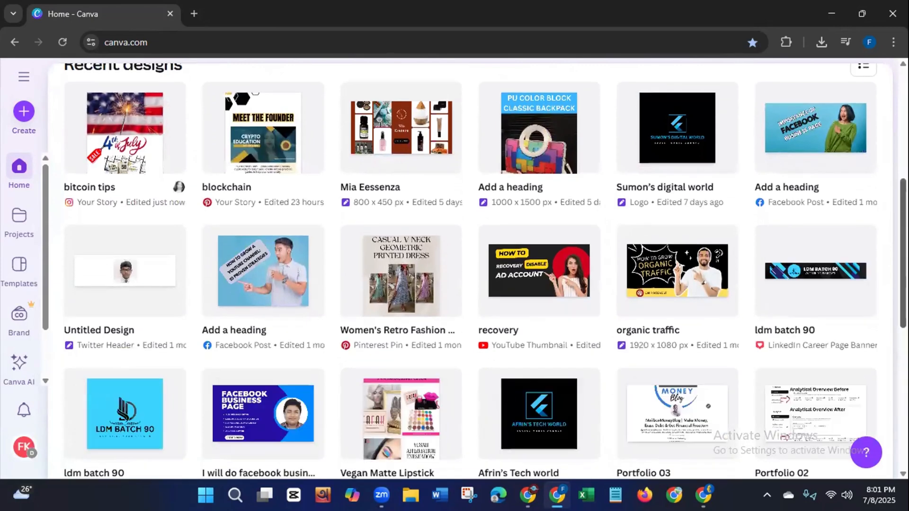
scroll(473, 270, "down", 7)
scroll(699, 411, "down", 1)
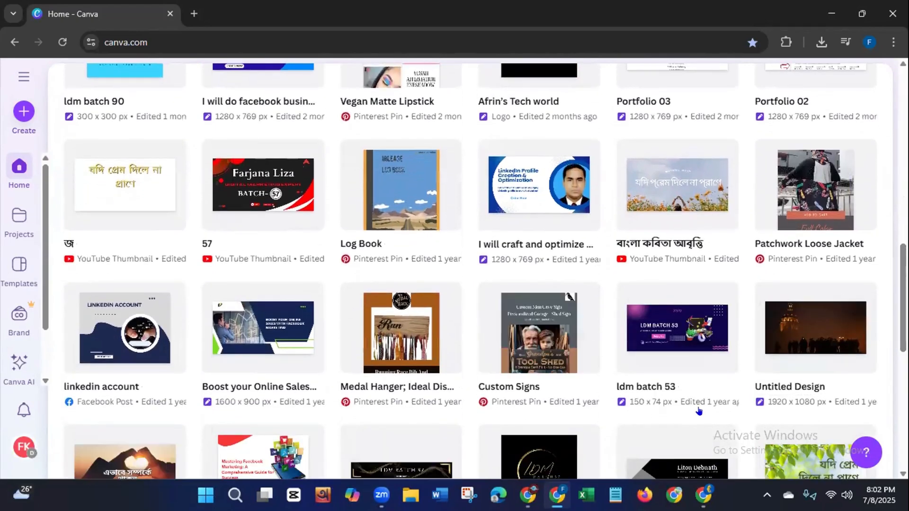
scroll(474, 270, "down", 9)
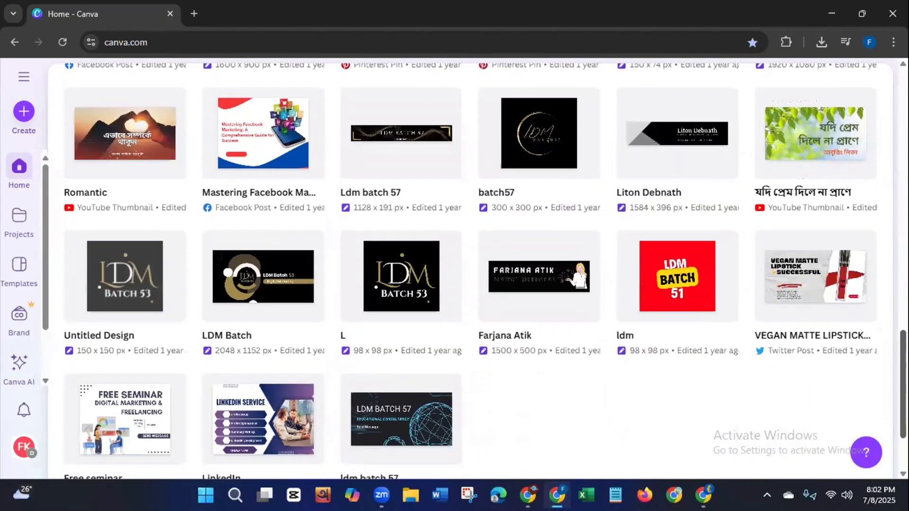
scroll(471, 271, "up", 10)
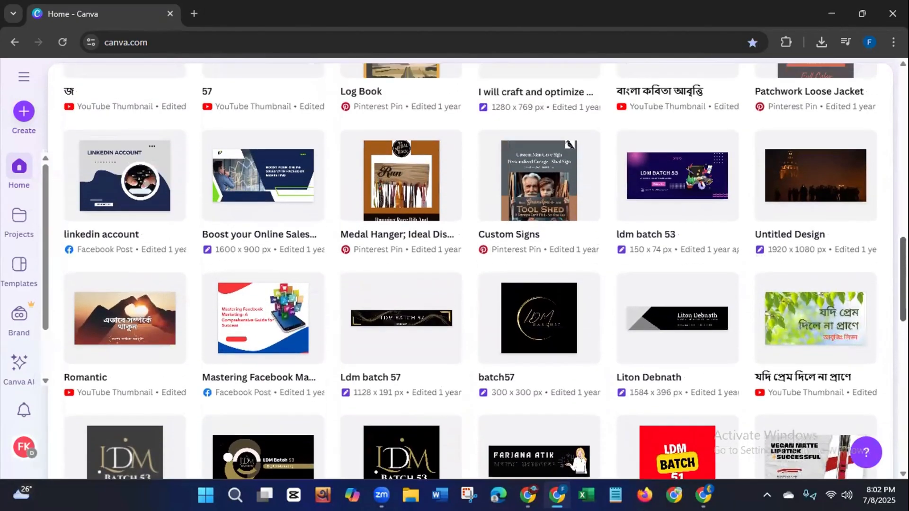
scroll(474, 271, "up", 5)
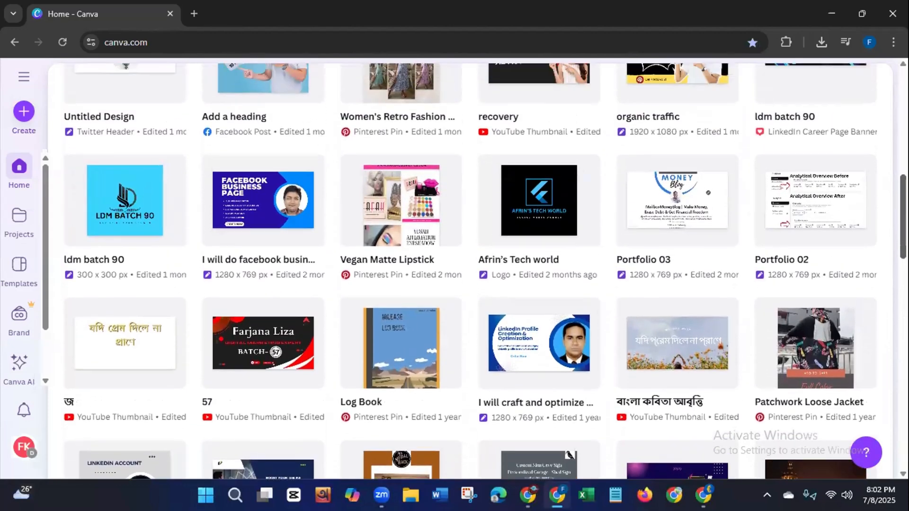
scroll(474, 272, "up", 3)
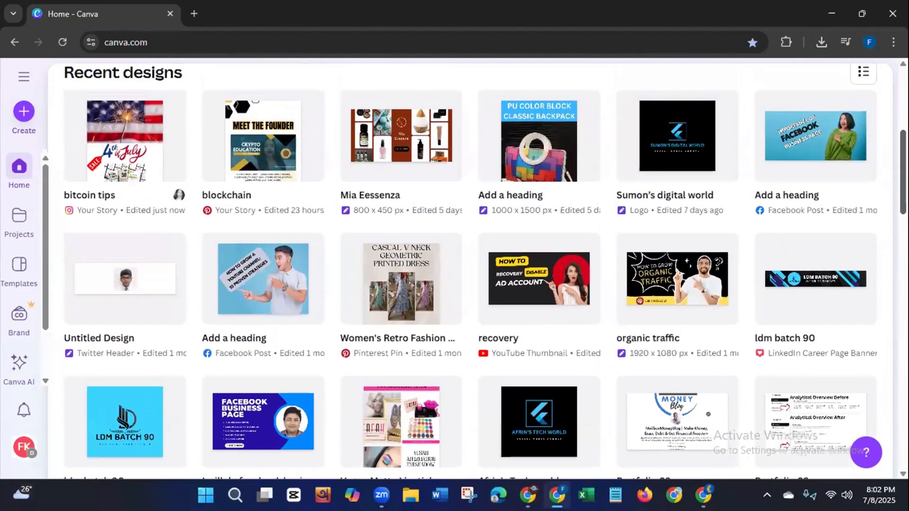
scroll(474, 272, "up", 4)
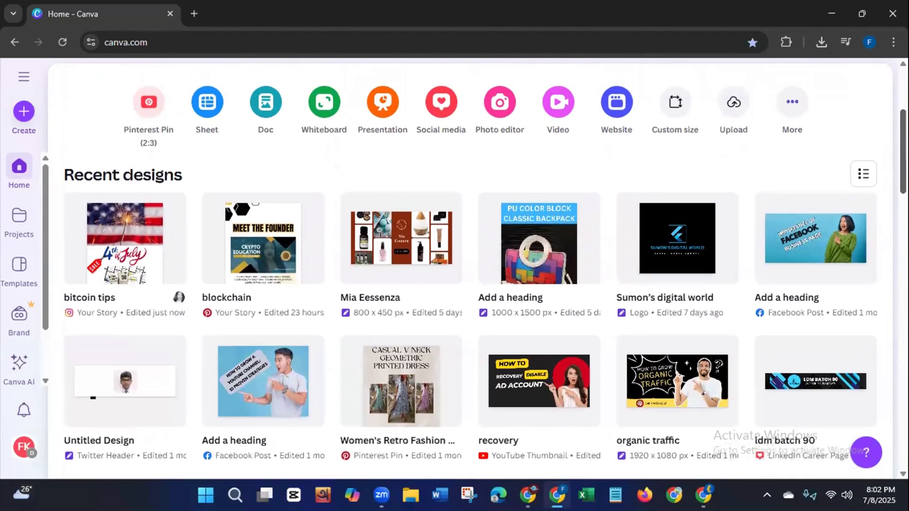
scroll(474, 271, "up", 2)
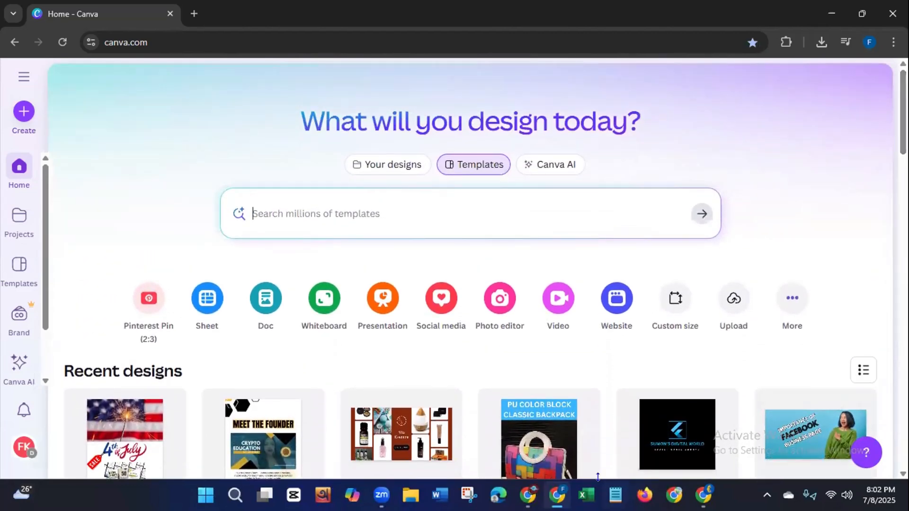
left_click(498, 495)
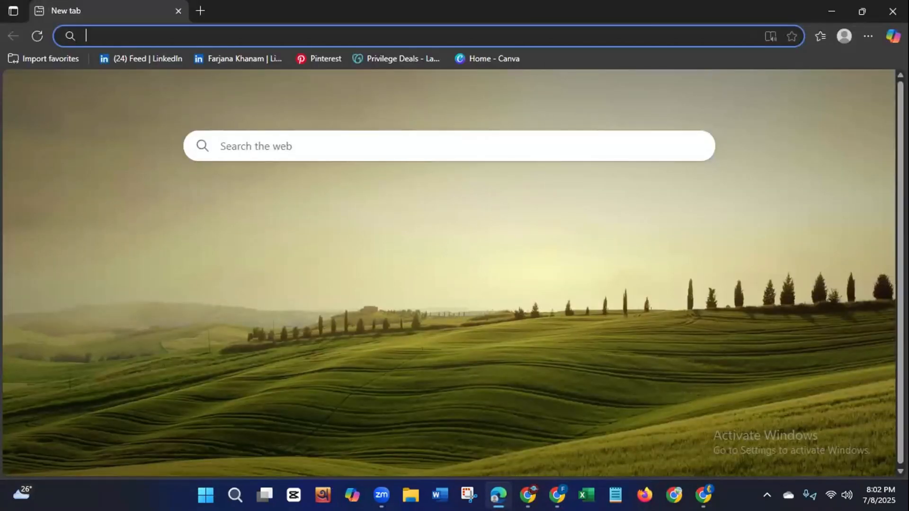
left_click(892, 11)
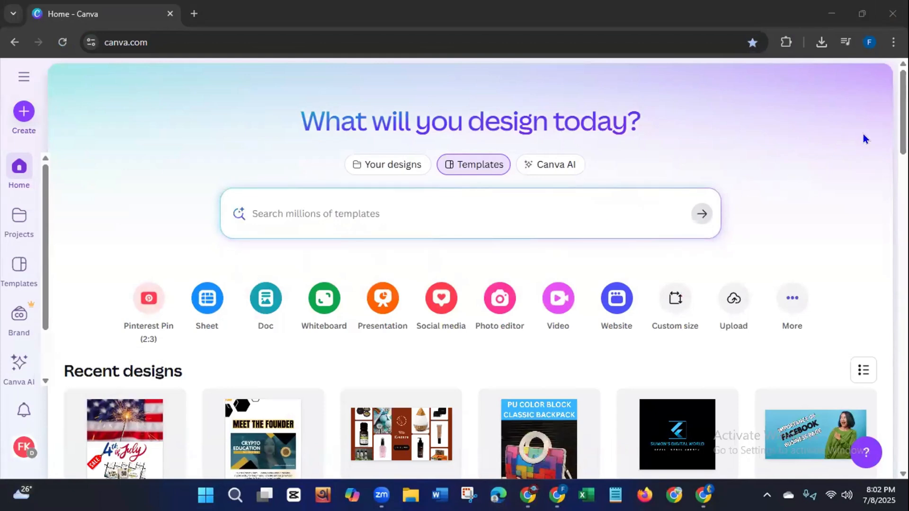
scroll(849, 142, "down", 4)
scroll(470, 270, "down", 2)
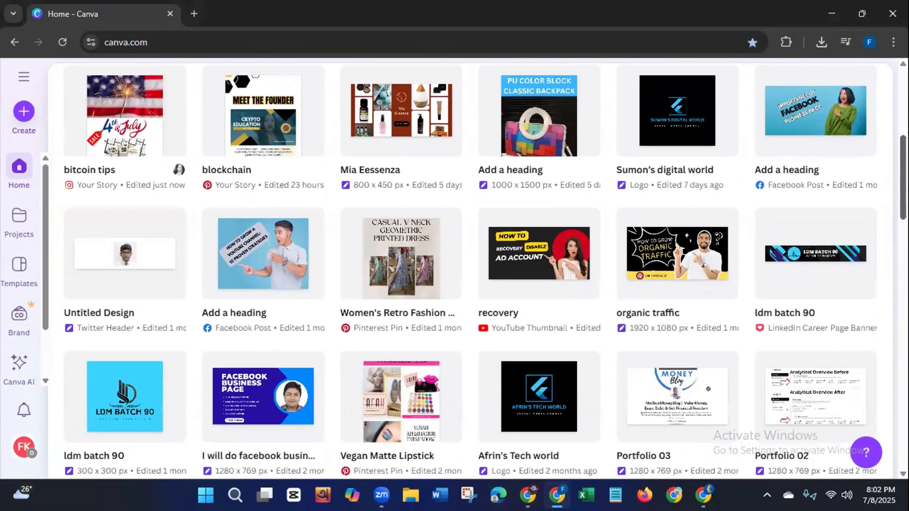
scroll(229, 327, "up", 6)
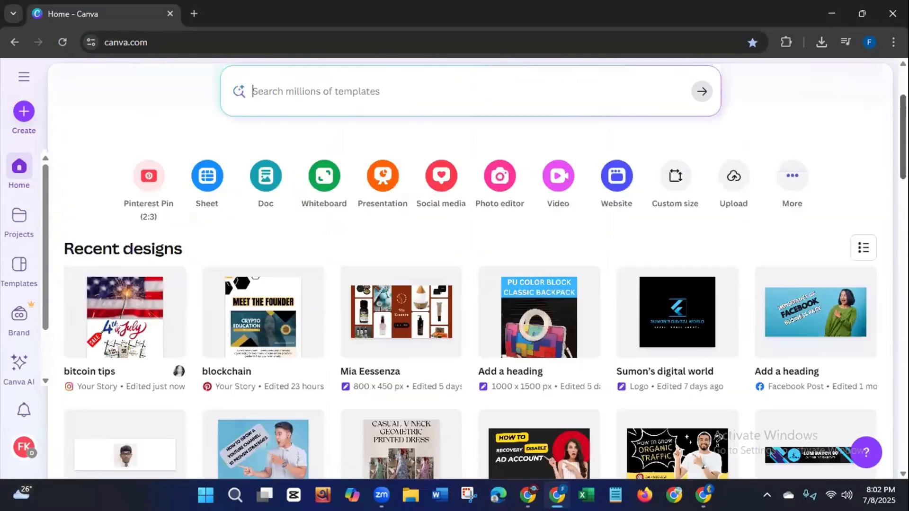
- Switch to the 21-member digidriv.com team and check its recent designs for the dimensions of an earlier logo
left_click(12, 450)
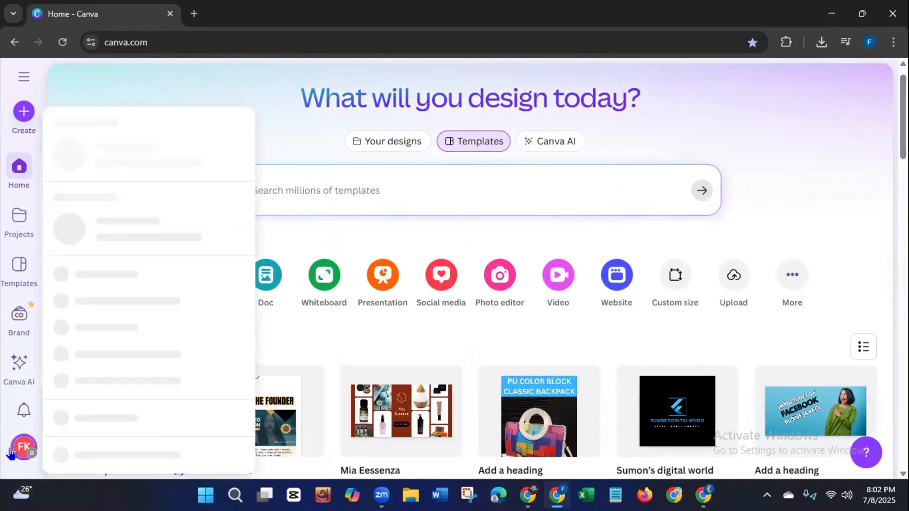
mouse_move(157, 234)
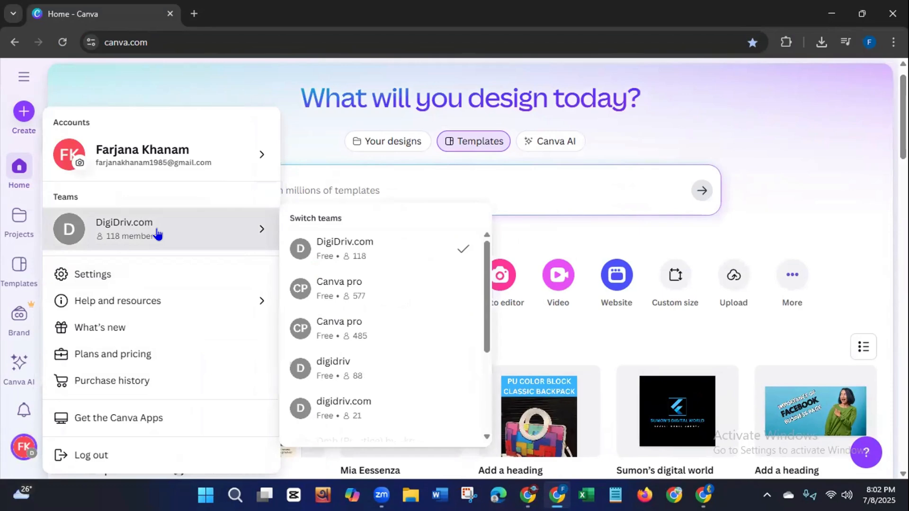
left_click(342, 412)
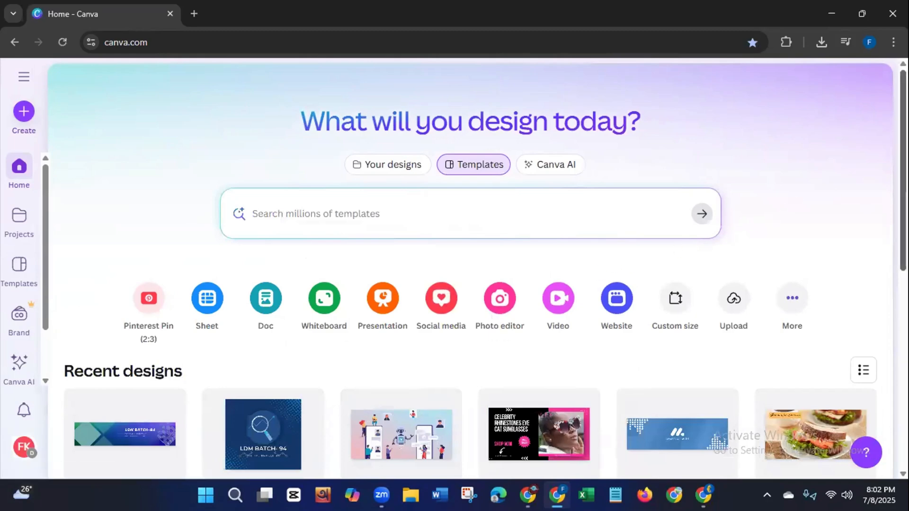
scroll(455, 270, "down", 3)
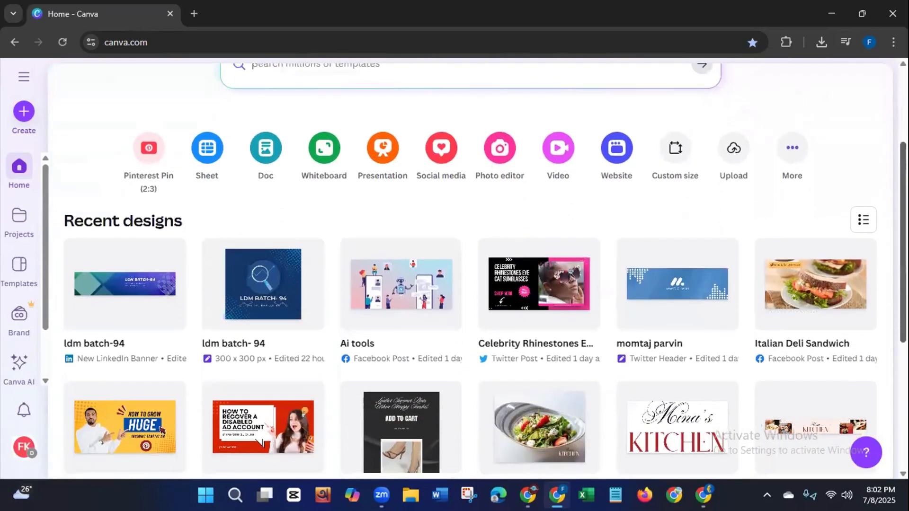
scroll(877, 299, "down", 2)
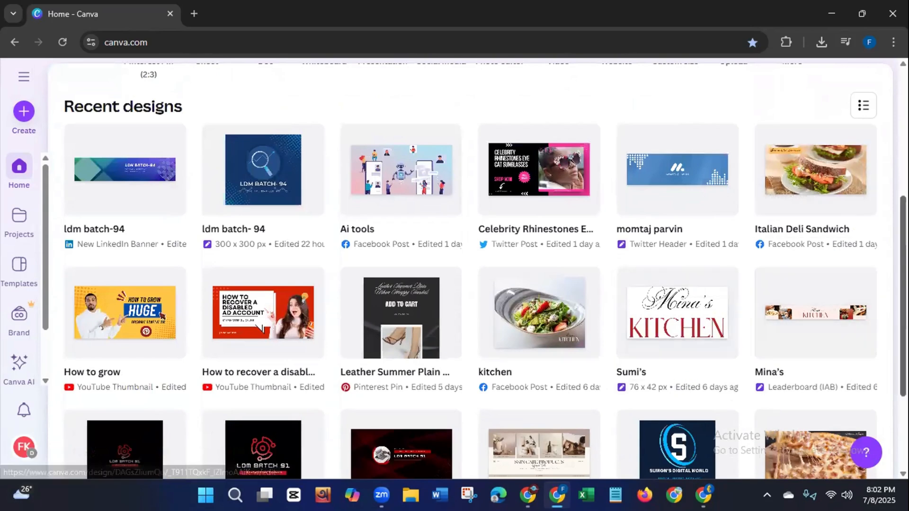
scroll(477, 272, "up", 5)
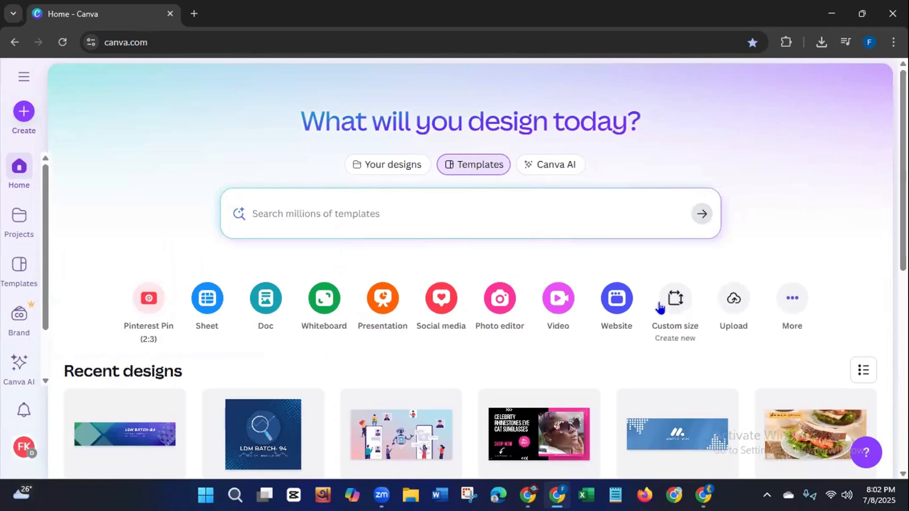
- Create a blank custom-size design with a width of 76 px and a height of 42 px
left_click(672, 299)
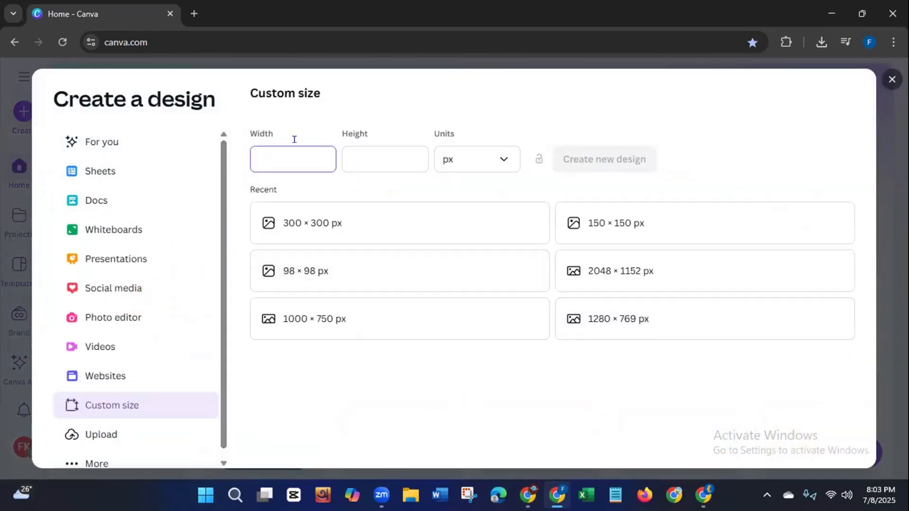
type("76")
left_click(372, 155)
type("42")
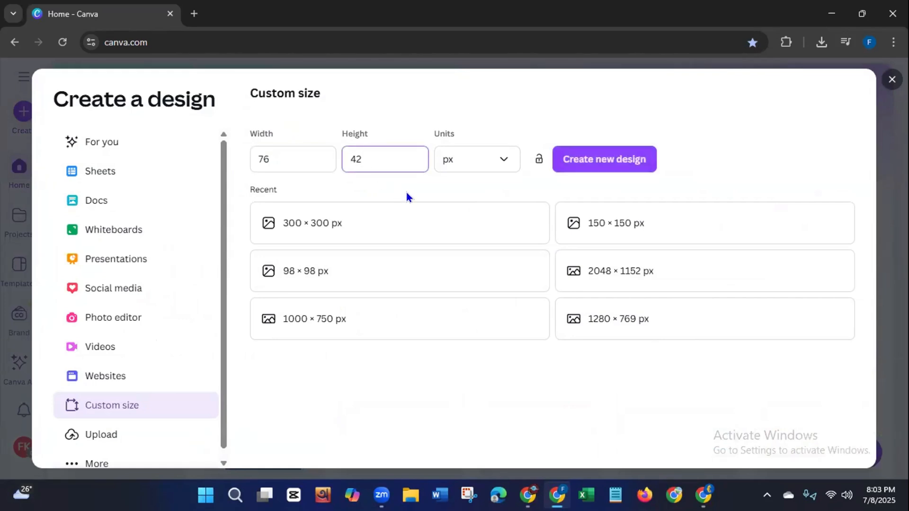
left_click(571, 163)
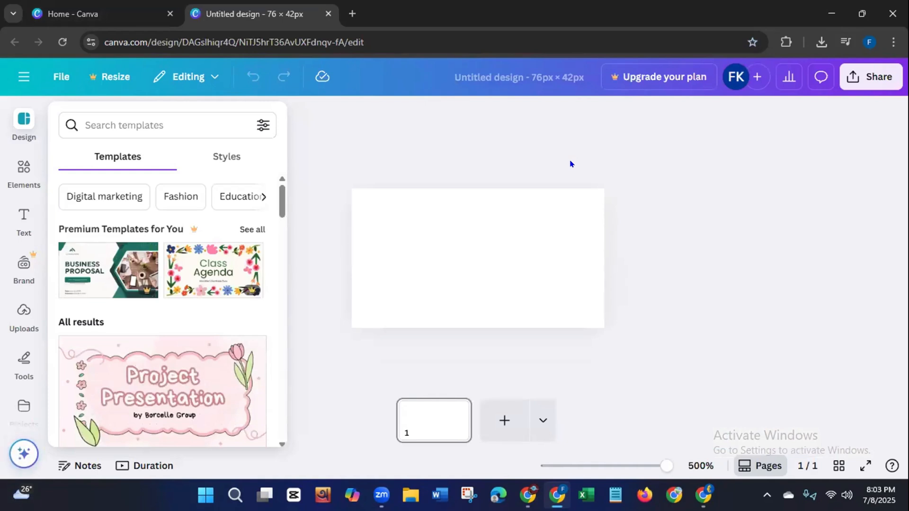
mouse_move(279, 200)
left_mouse_down()
mouse_move(288, 258)
mouse_move(291, 197)
left_mouse_up()
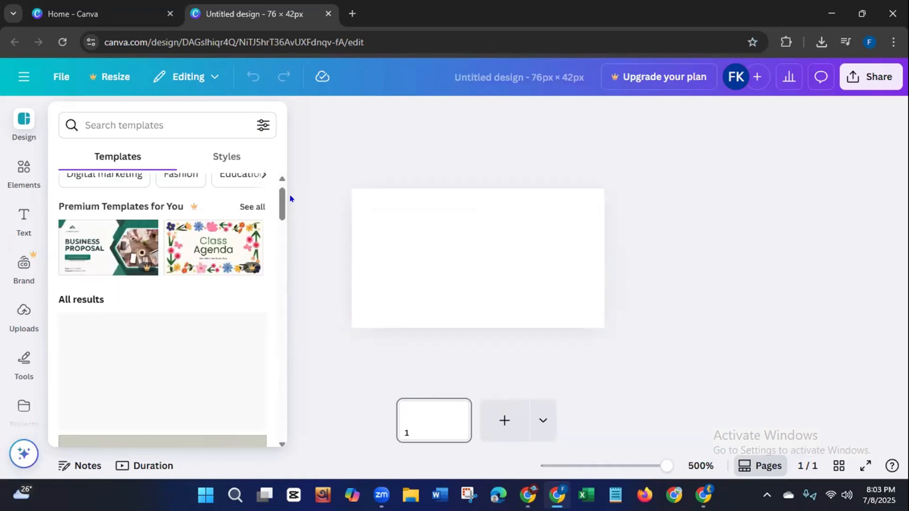
- Add the green "Spring Collection" font combination to the blank design and ungroup its two text lines
left_click(19, 232)
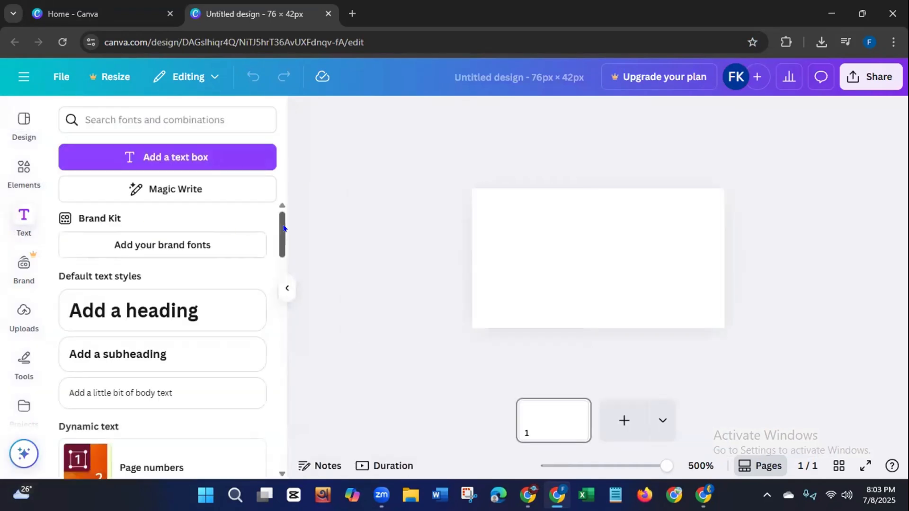
left_click_drag(282, 229, 281, 312)
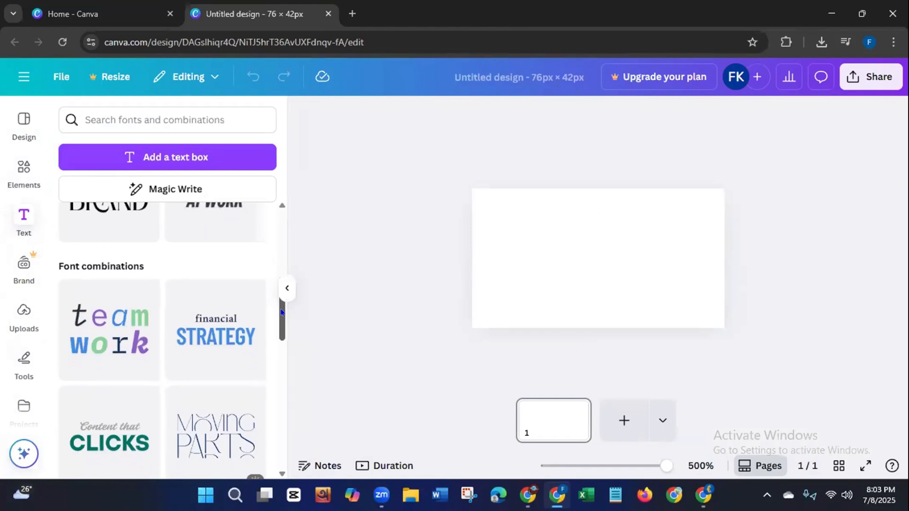
mouse_move(281, 313)
left_mouse_down()
mouse_move(281, 344)
mouse_move(270, 273)
mouse_move(271, 429)
left_mouse_up()
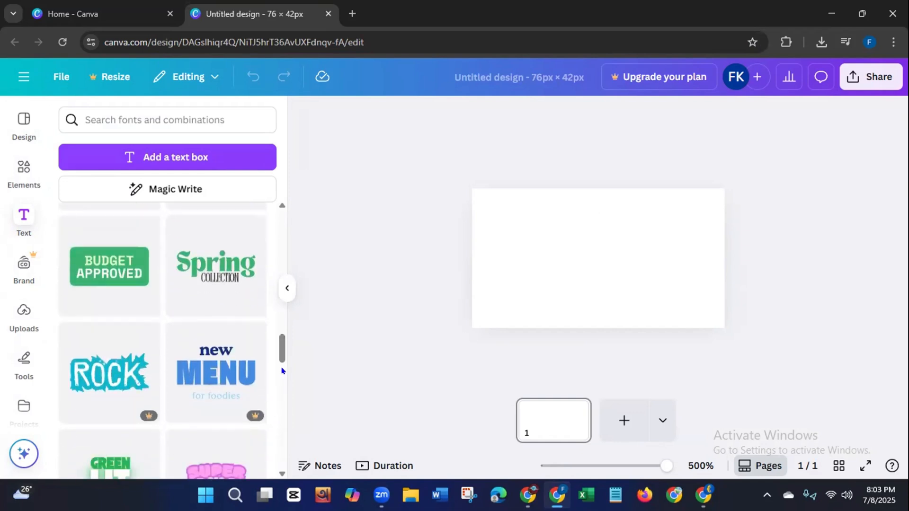
left_click(209, 283)
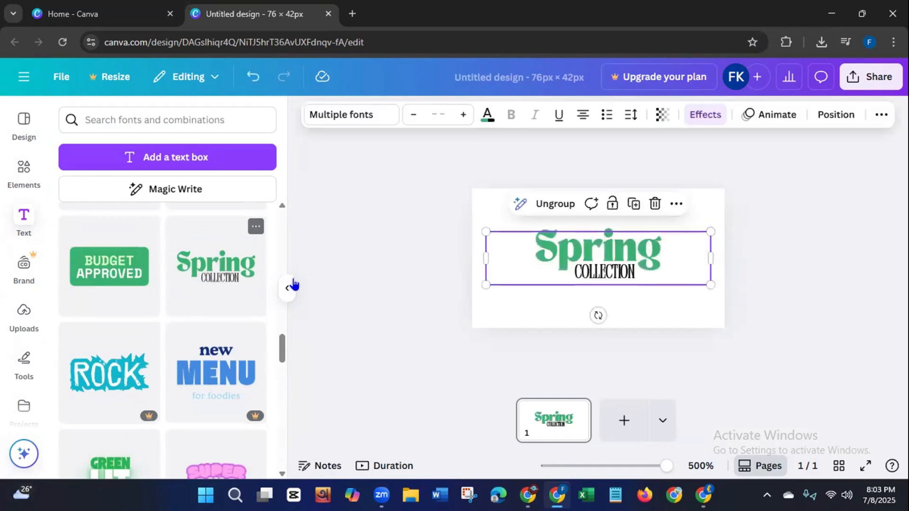
left_click(544, 205)
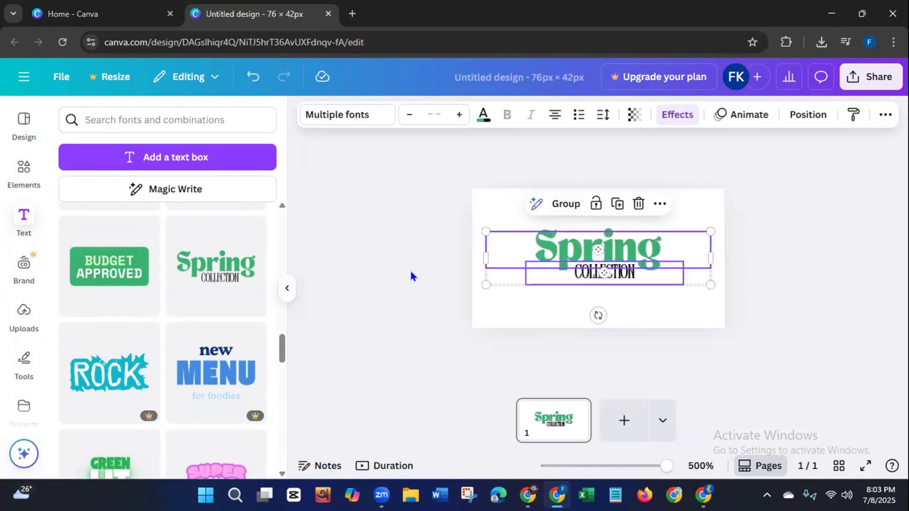
left_click(409, 273)
- Move the "Spring" heading up near the canvas's upper edge and replace its text with "Dina's"
left_click(534, 246)
left_click_drag(534, 246, 529, 211)
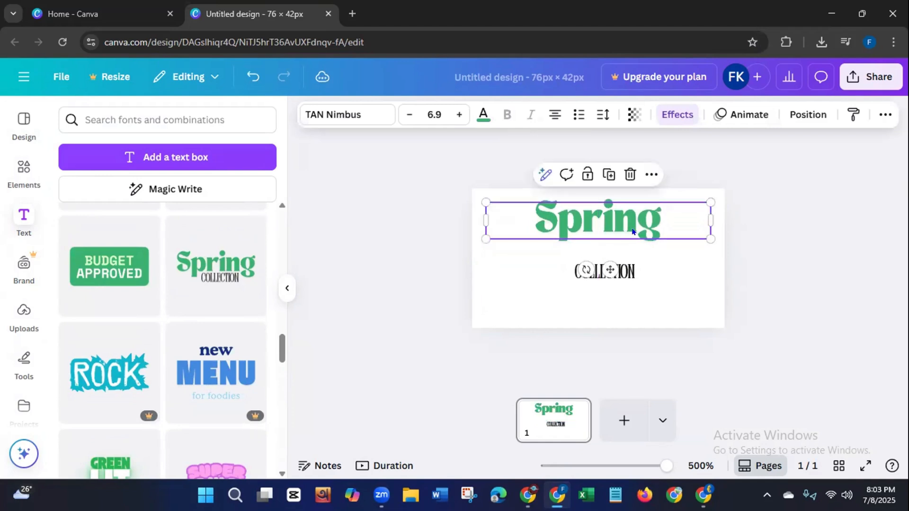
left_click(657, 220)
key("BackSpace")
key("BackSpace")
key("BackSpace")
key("BackSpace")
key("BackSpace")
key("BackSpace")
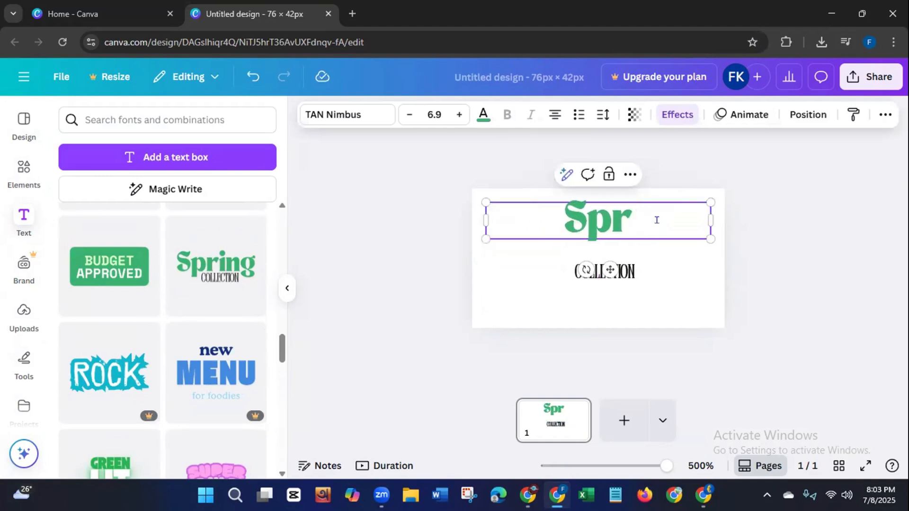
type("D")
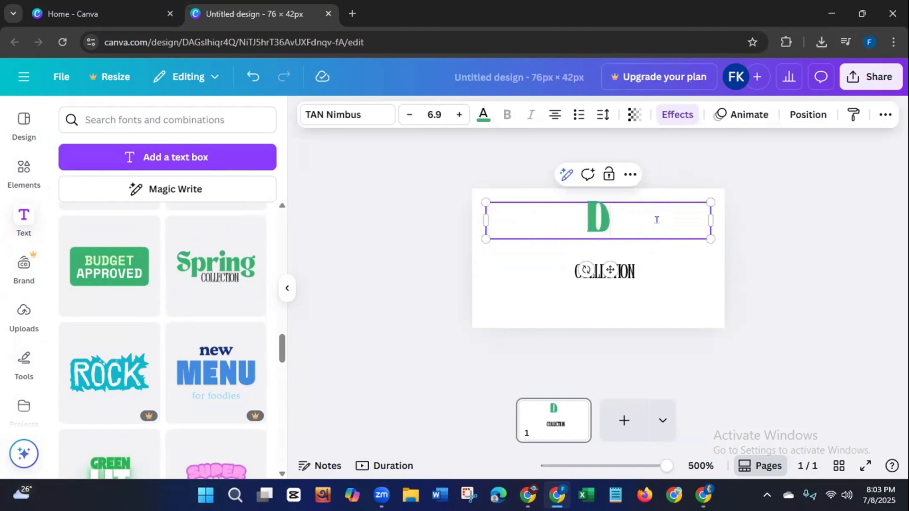
type("ina's")
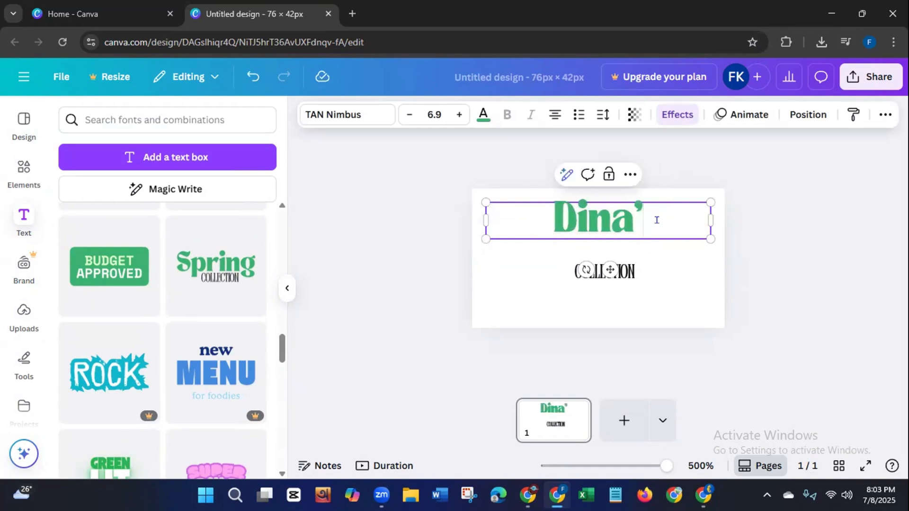
- Replace the "COLLECTION" line with "FOOD RECIPES" and enlarge it to about font size 11.3
left_click(642, 271)
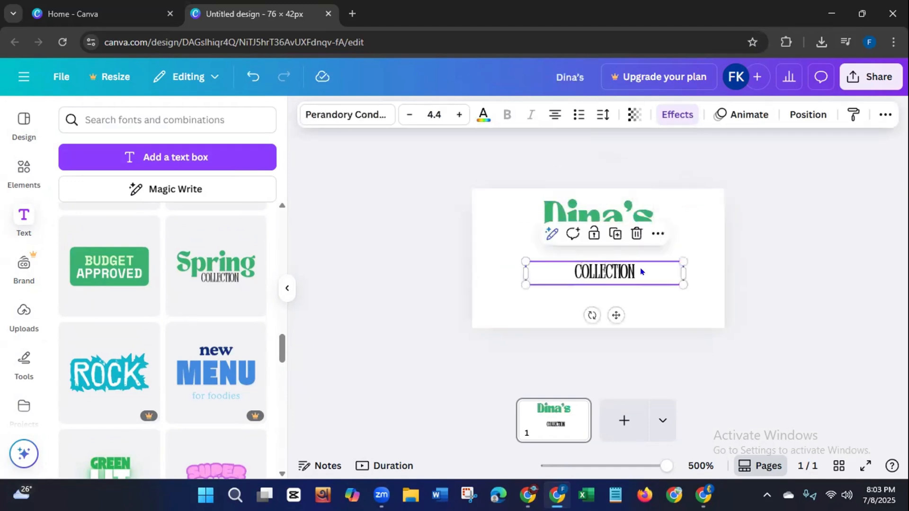
double_click(636, 264)
key("BackSpace")
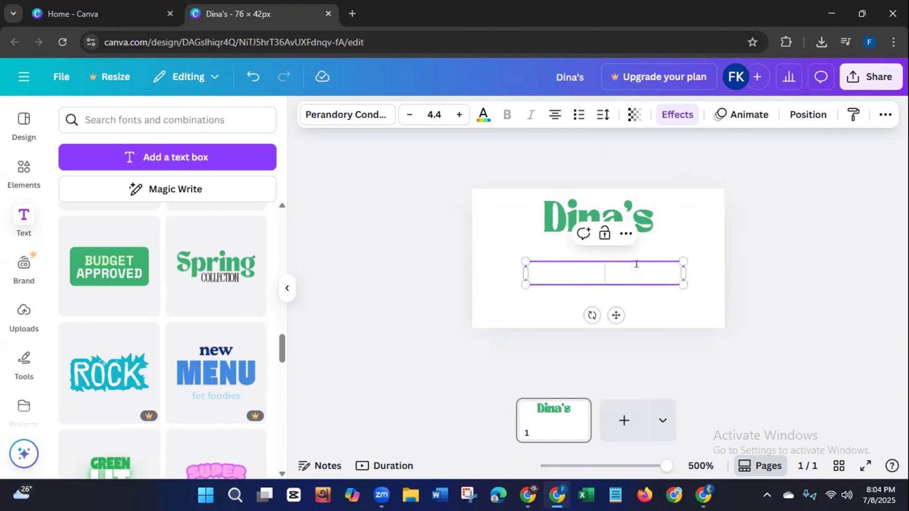
type("FOO")
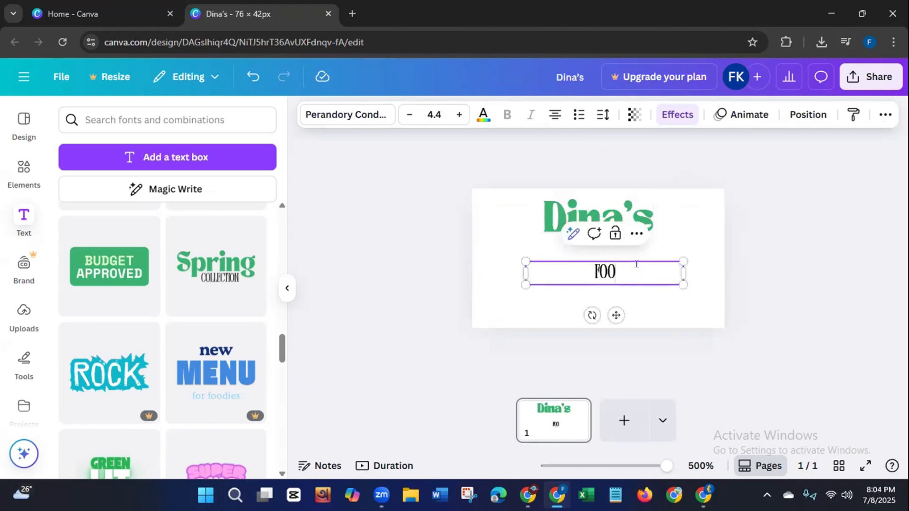
type("D RE")
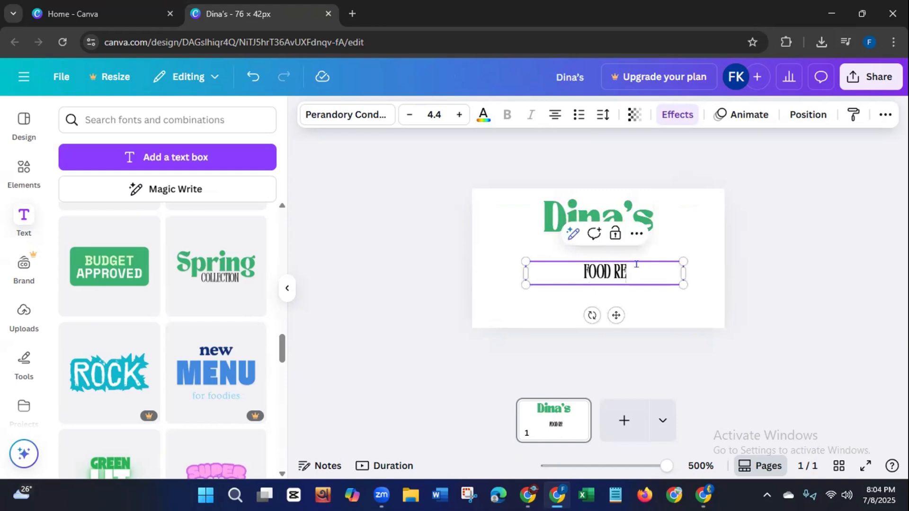
type("CIPES")
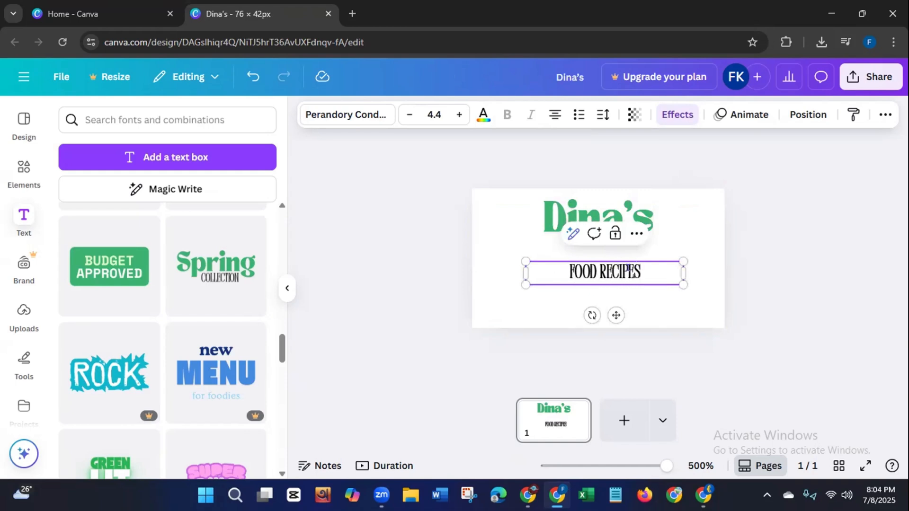
left_click_drag(679, 265, 700, 341)
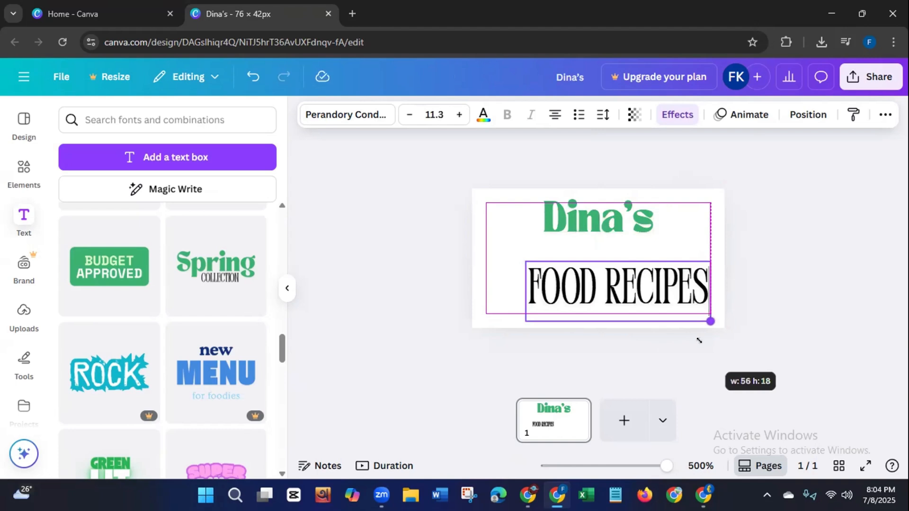
- Enlarge the "Dina's" heading to about font size 15.5 so that it spans the full canvas width
left_click(555, 229)
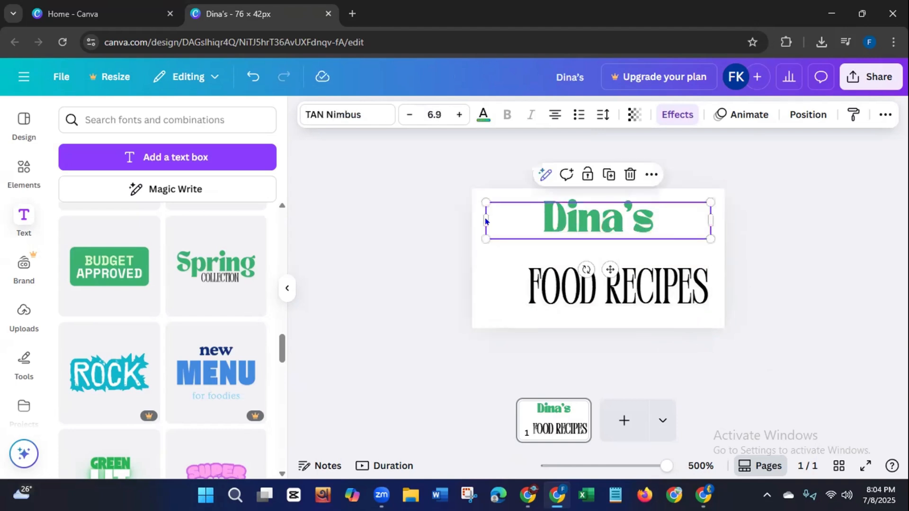
left_click_drag(478, 213, 466, 251)
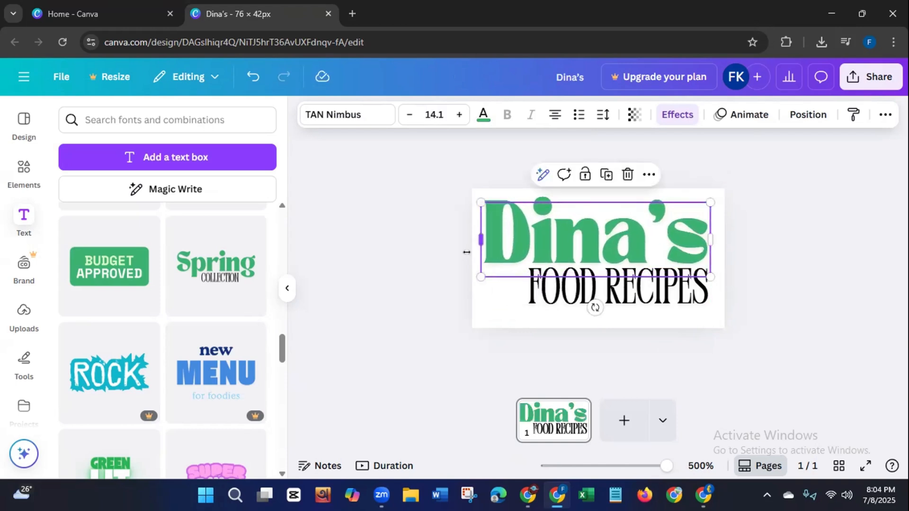
left_click_drag(578, 240, 573, 231)
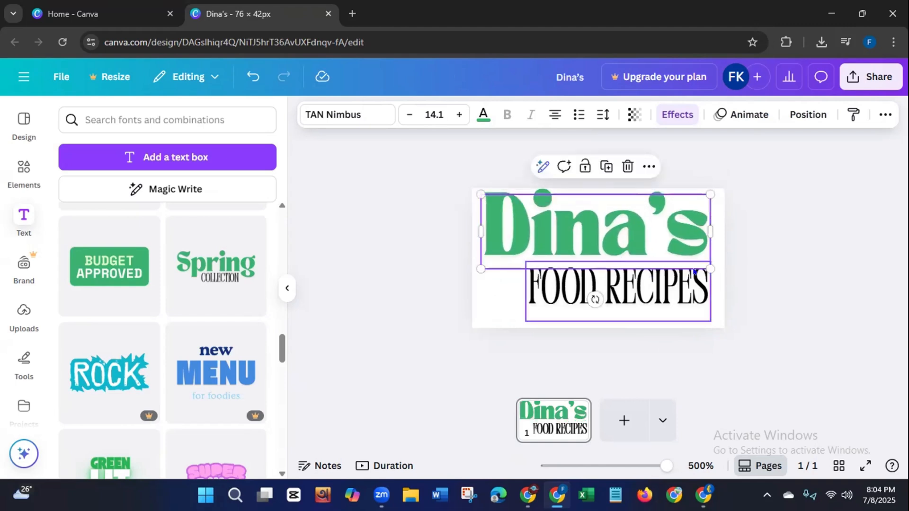
left_click_drag(709, 268, 719, 268)
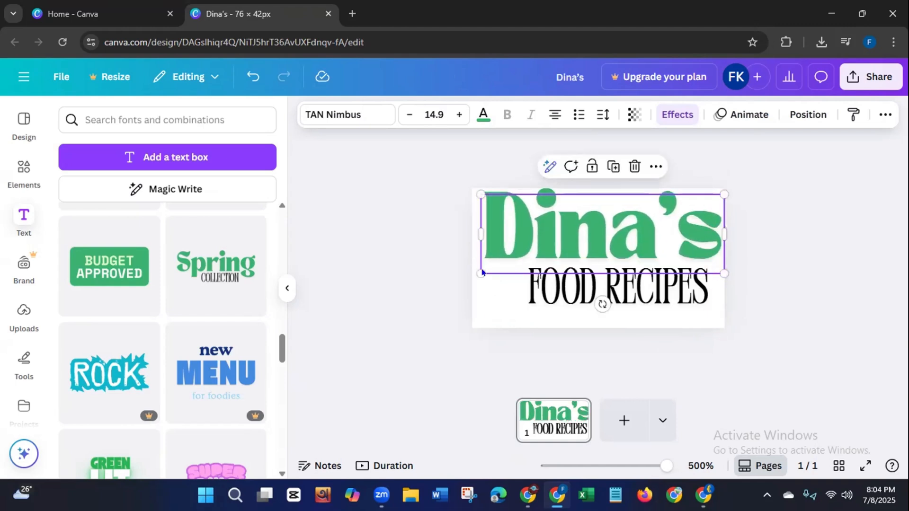
left_click_drag(479, 268, 471, 274)
left_click(388, 316)
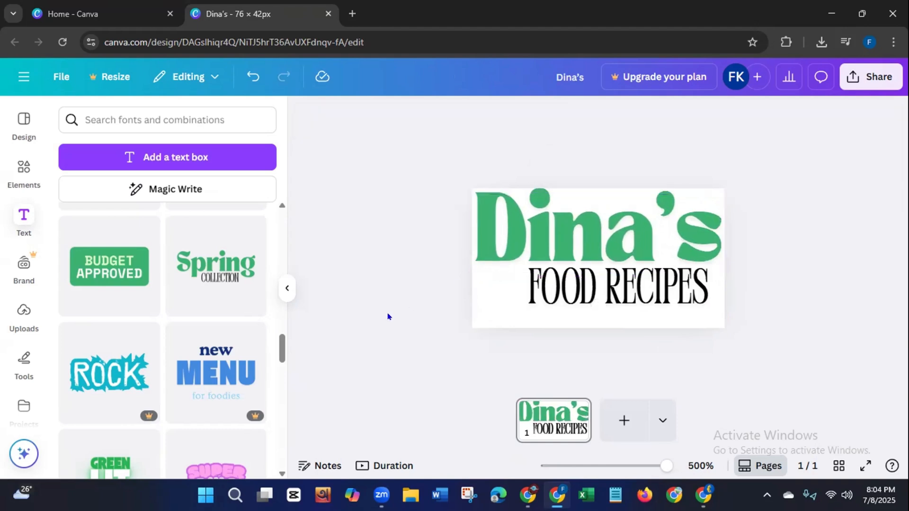
- Shift "FOOD RECIPES" down clear of the heading and adjust the vertical position of "Dina's" to leave a small margin above it
left_click_drag(607, 291, 612, 306)
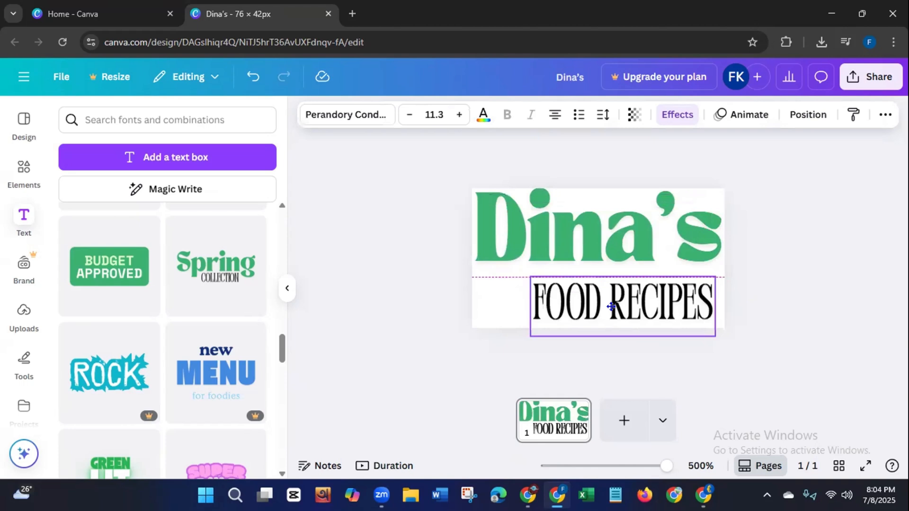
left_click(555, 220)
left_click_drag(555, 220, 551, 218)
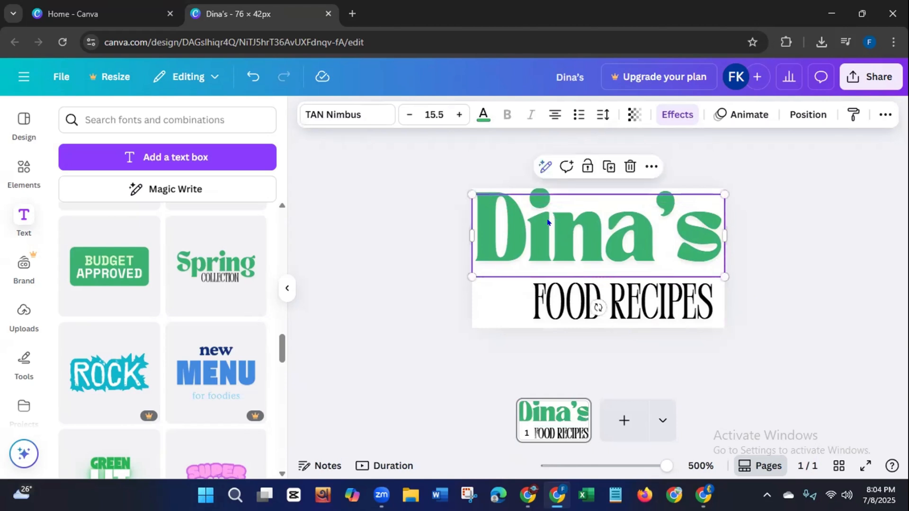
left_click(410, 252)
key("ctrl+z")
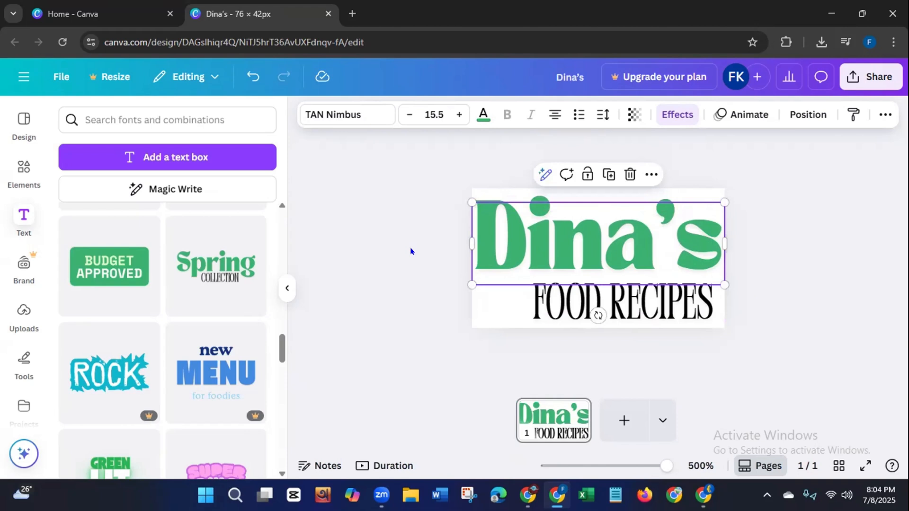
key("Up")
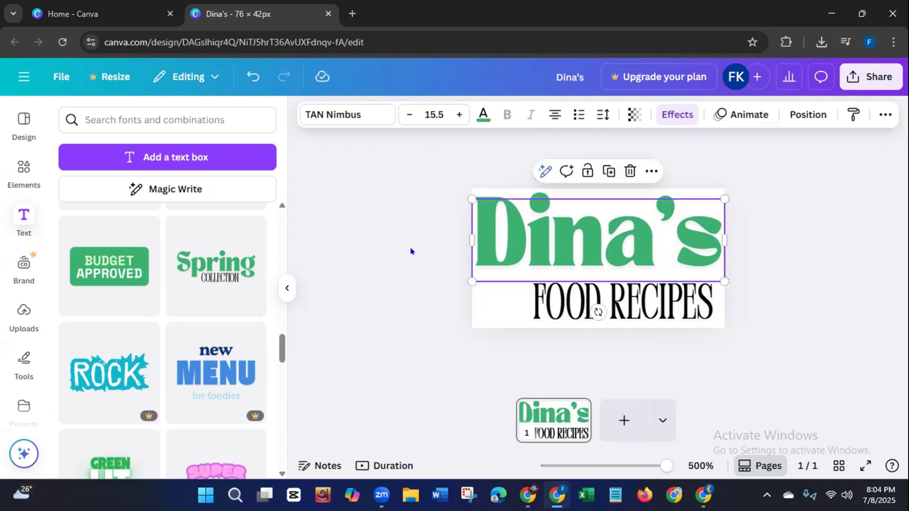
left_click(411, 252)
- Widen the "FOOD RECIPES" text box and move the line into the canvas's lower-right corner
left_click(568, 312)
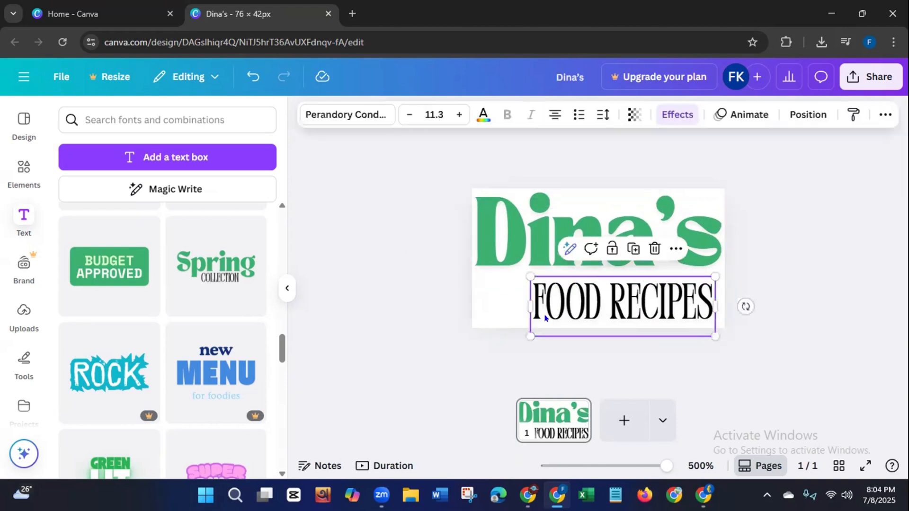
left_click_drag(531, 306, 480, 305)
left_click_drag(587, 306, 616, 309)
left_click(411, 325)
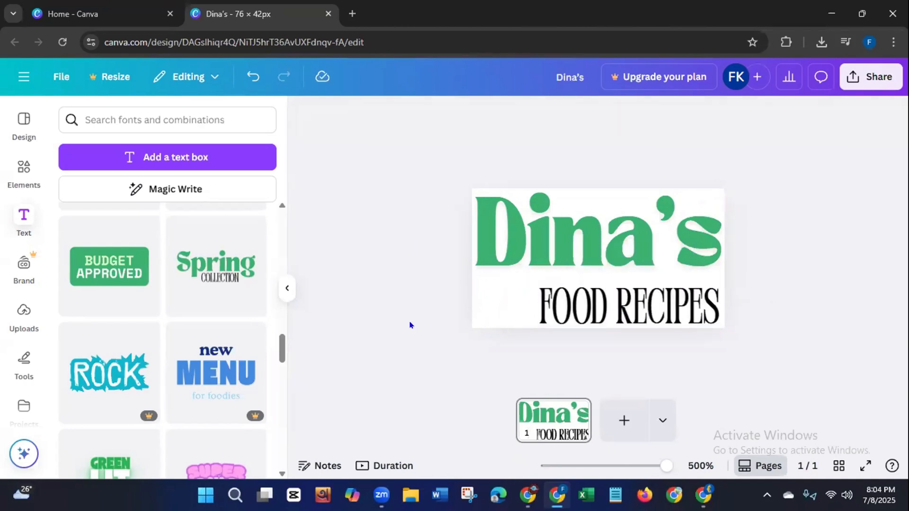
- Recolor the "Dina's" heading to the dark red #DB2A2A
left_click(546, 229)
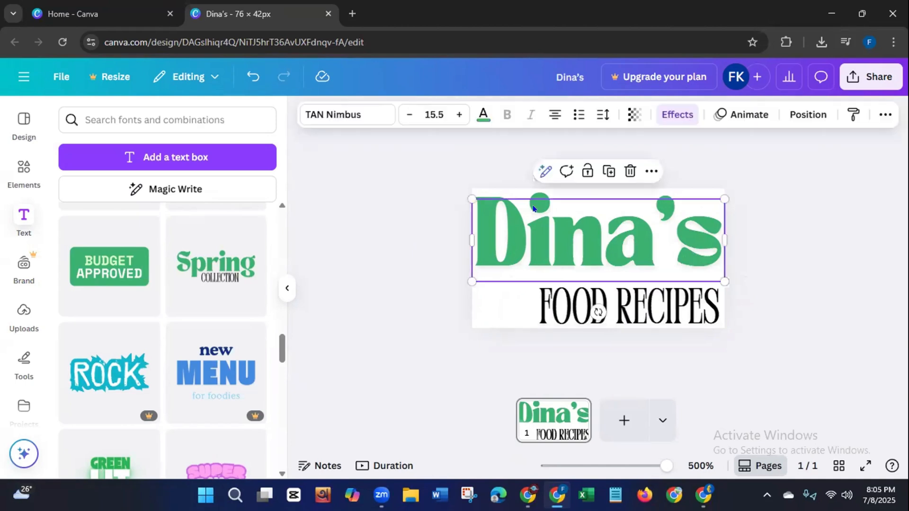
left_click(483, 114)
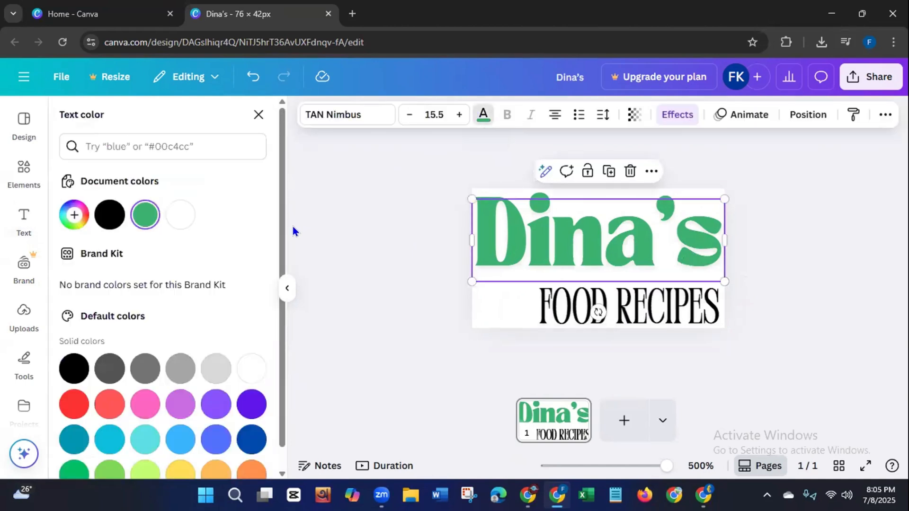
scroll(280, 228, "down", 1)
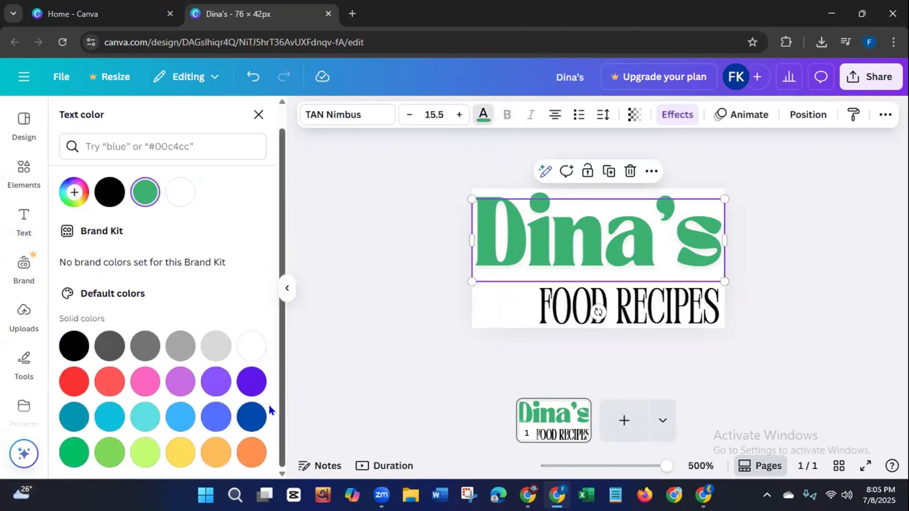
left_click(74, 382)
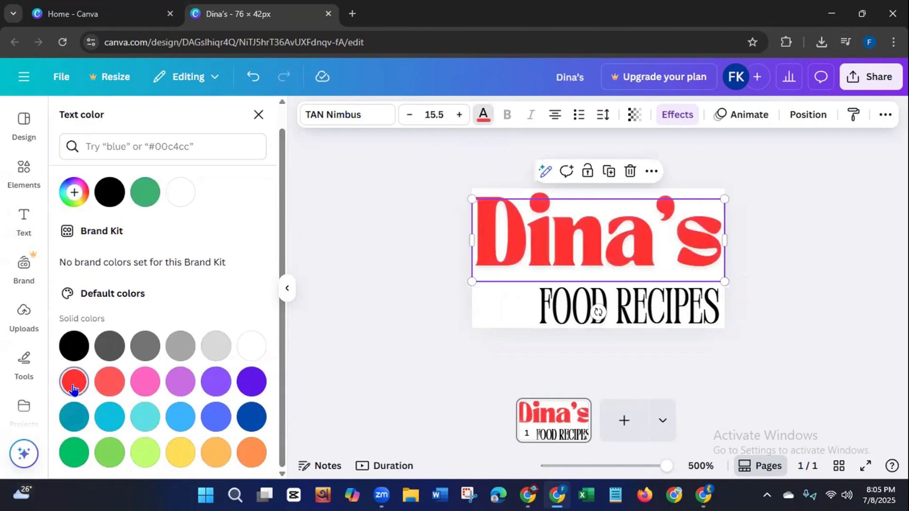
left_click(60, 197)
left_click(216, 235)
left_click_drag(216, 236, 218, 236)
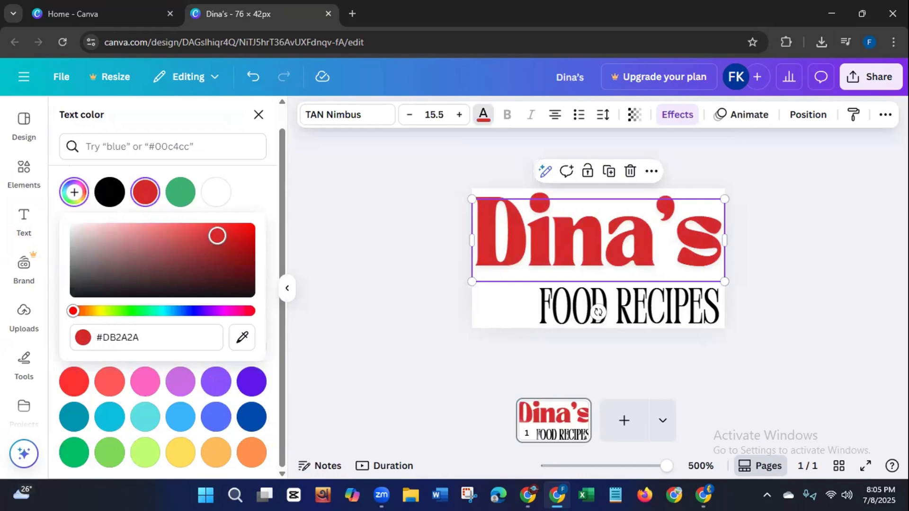
left_click(557, 293)
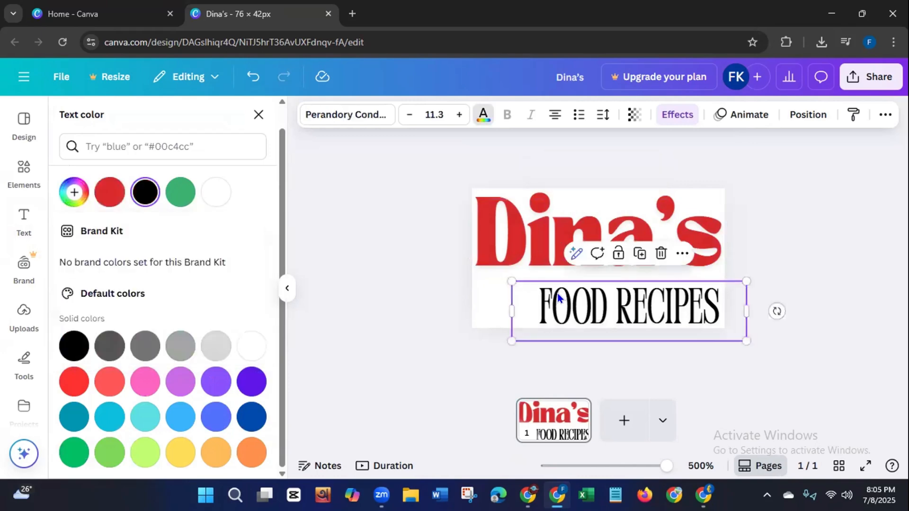
left_click(368, 313)
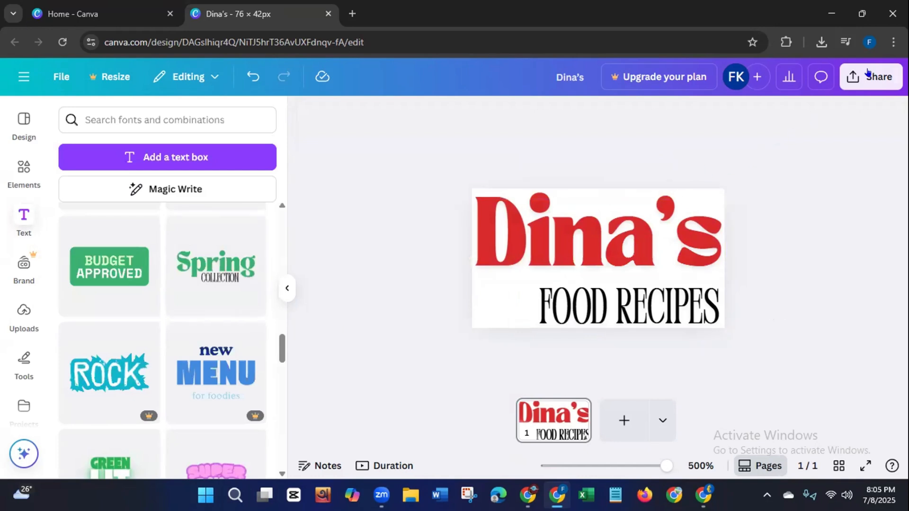
- Download the finished logo as a PNG at 76 × 42 px
left_click(875, 78)
left_click(675, 361)
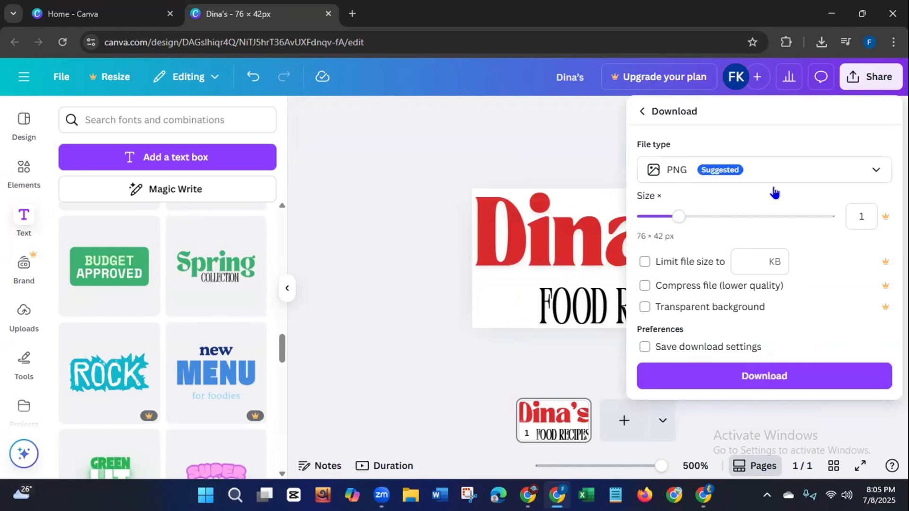
left_click(748, 378)
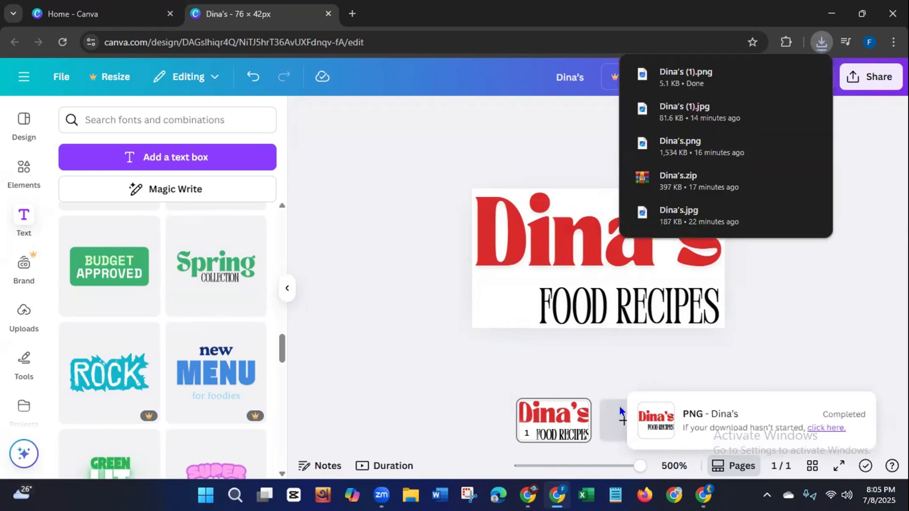
- Switch to Blogger's layout and upload the 76 × 42 px logo file "Dina's (1).png" as the header image
mouse_move(704, 495)
left_click(659, 440)
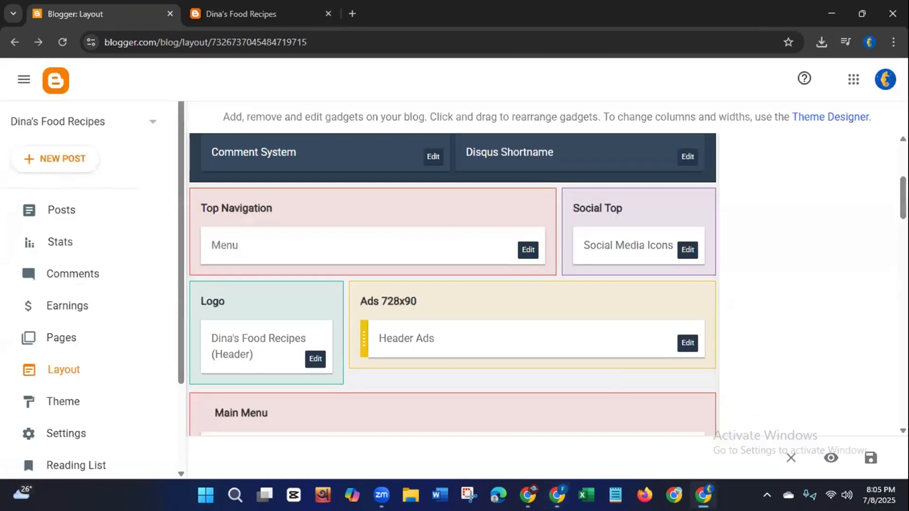
left_click(312, 359)
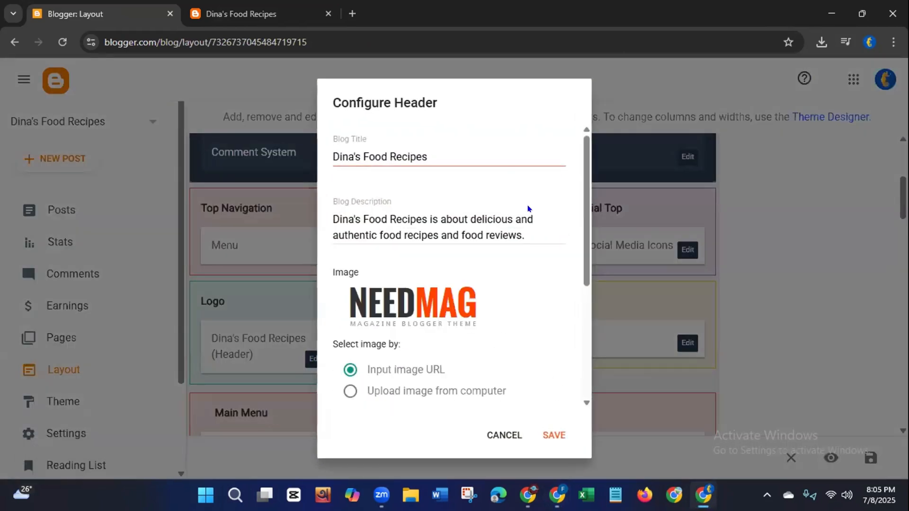
left_click_drag(582, 208, 582, 336)
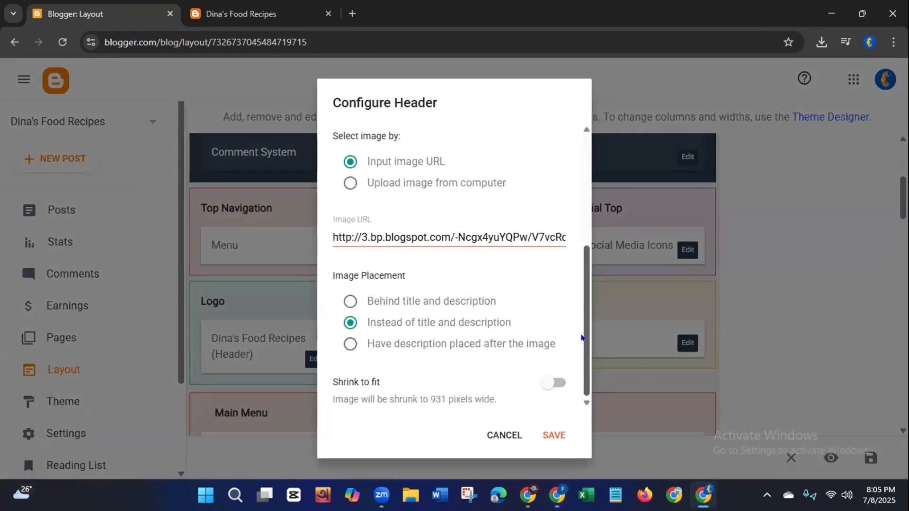
scroll(464, 255, "up", 1)
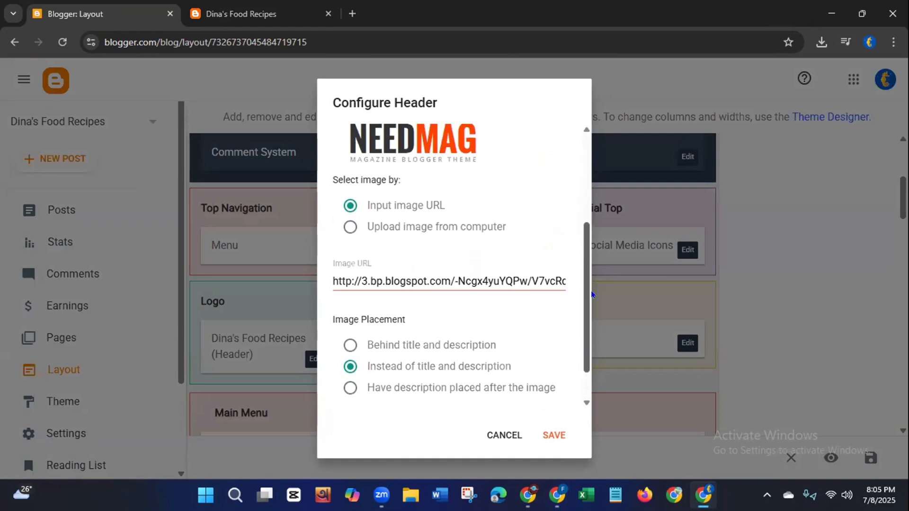
left_click(344, 231)
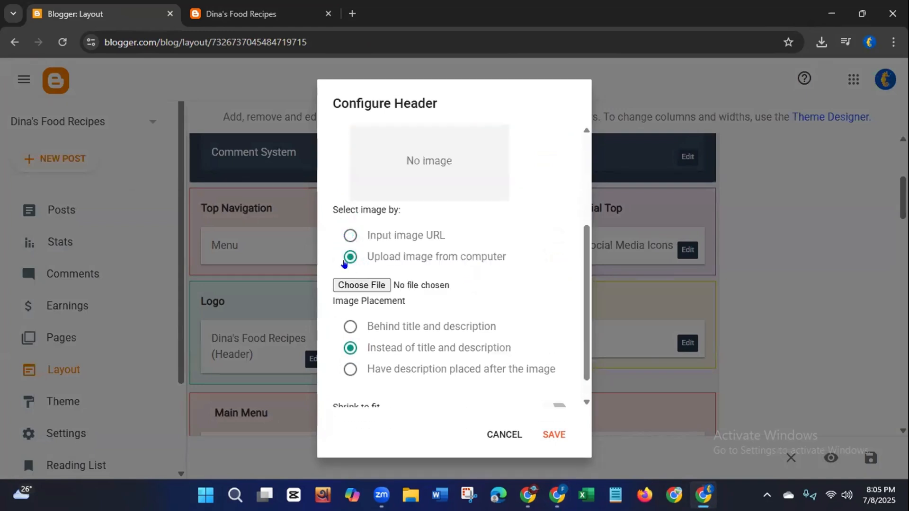
left_click(344, 284)
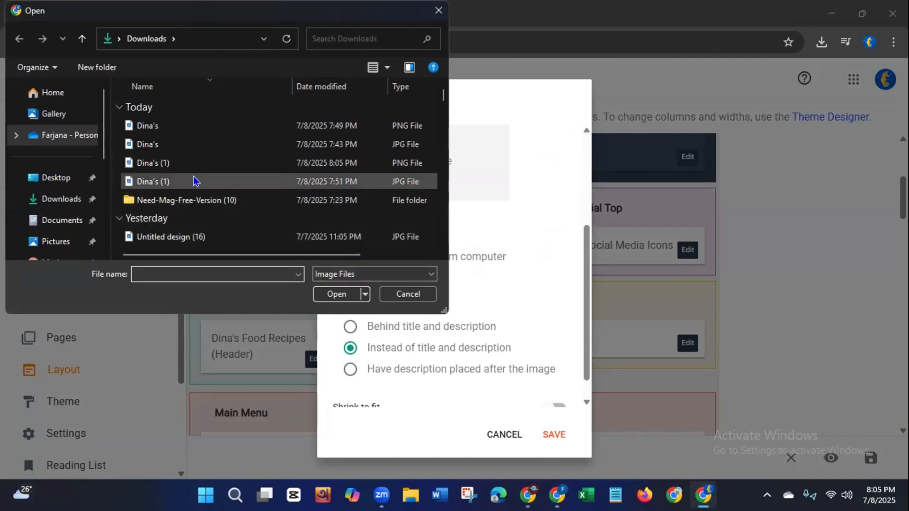
left_click(175, 163)
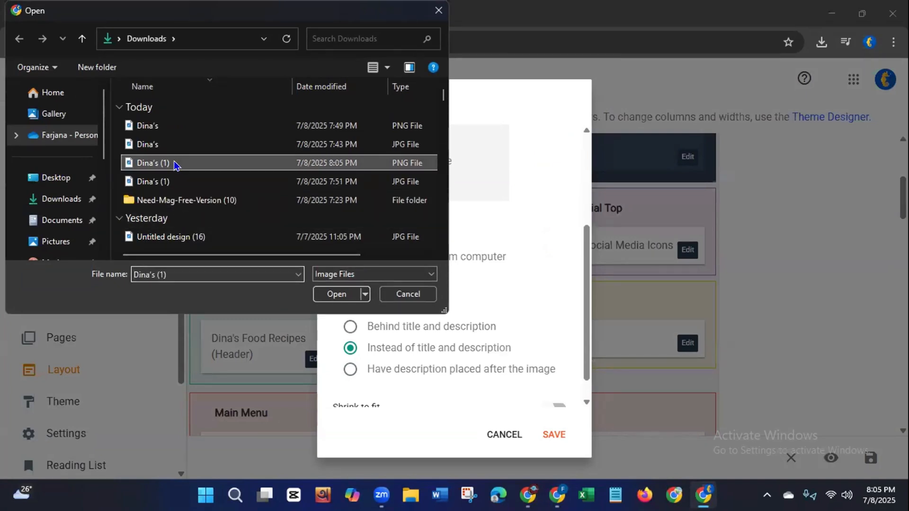
left_click(336, 294)
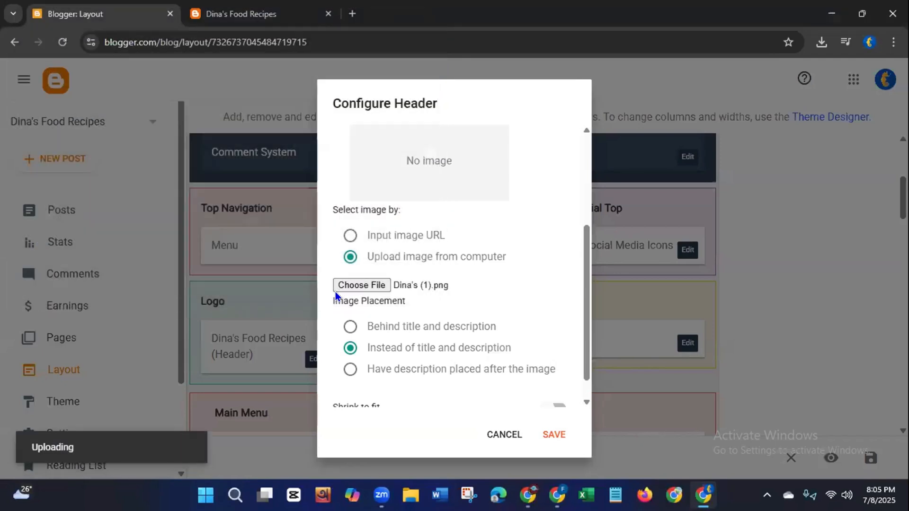
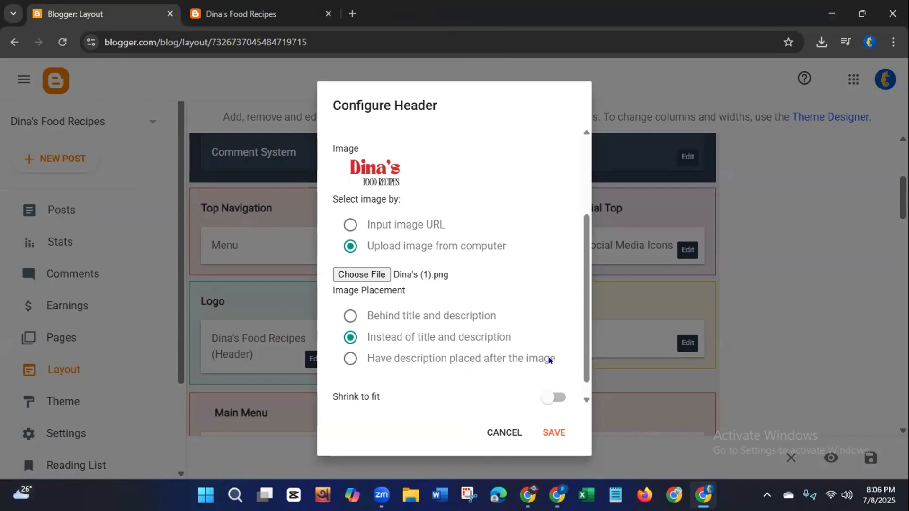
- Save the header gadget and the layout, and reload the live blog to check the new logo
left_click(586, 401)
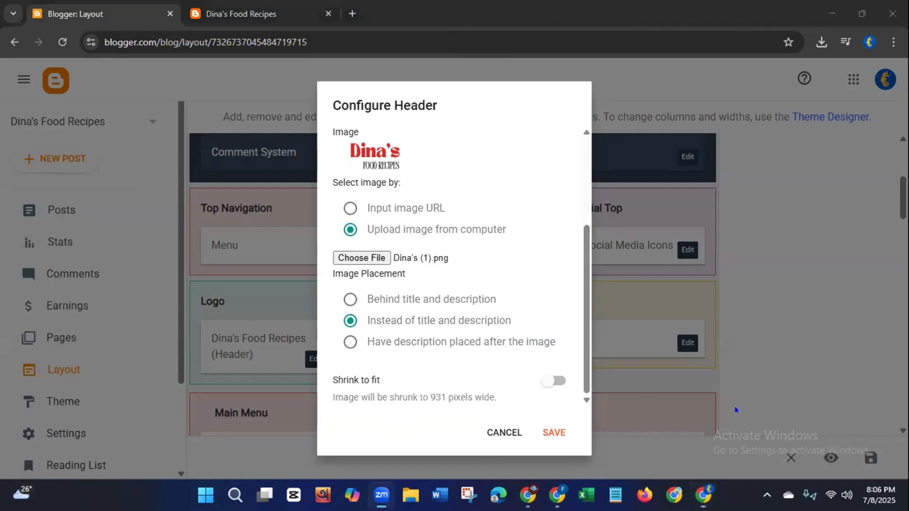
left_click(557, 429)
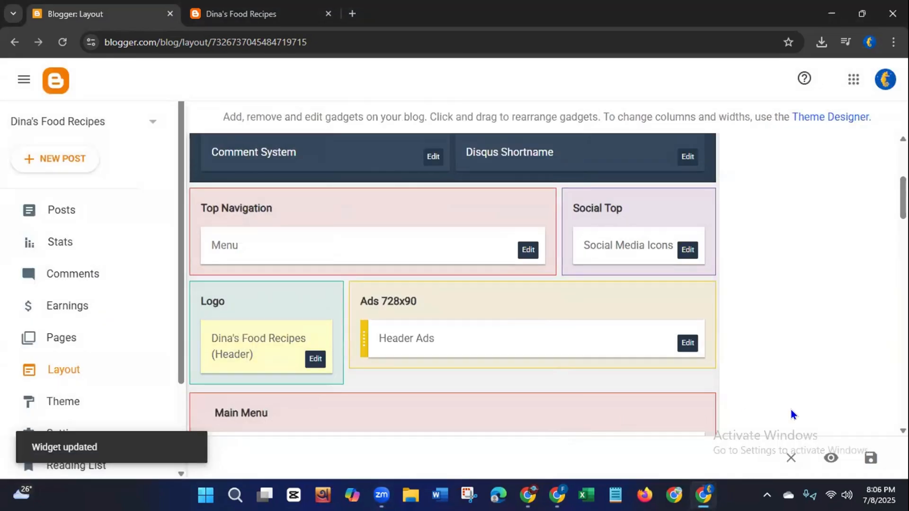
left_click(871, 458)
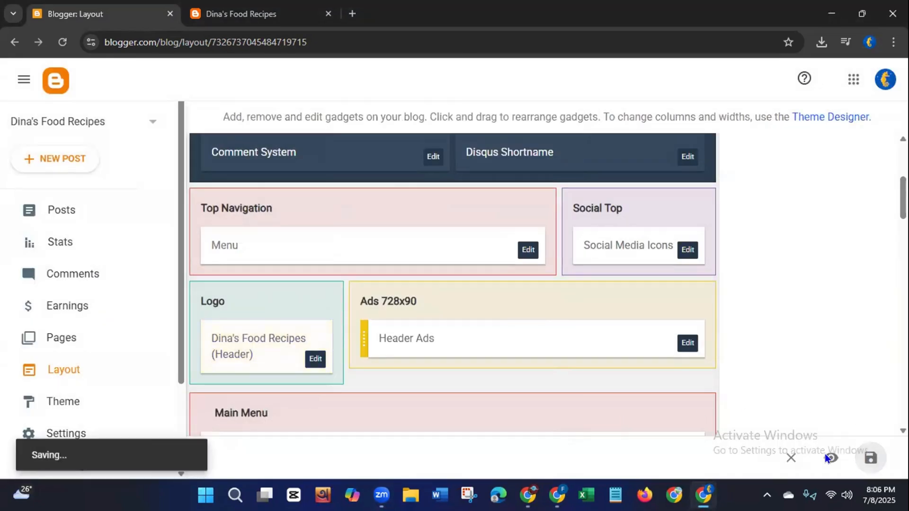
left_click(244, 16)
left_click(62, 41)
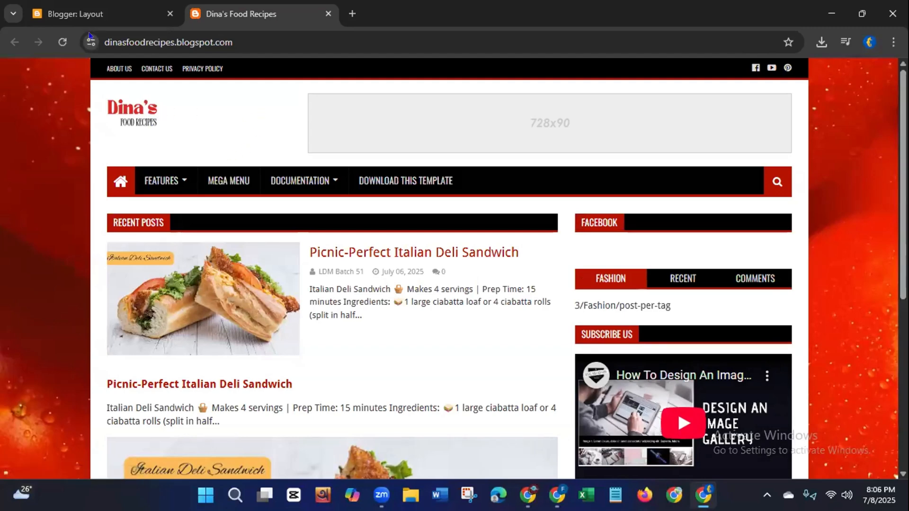
- Try the header image placement "Behind title and description", saving the layout and checking it on the reloaded blog
left_click(89, 18)
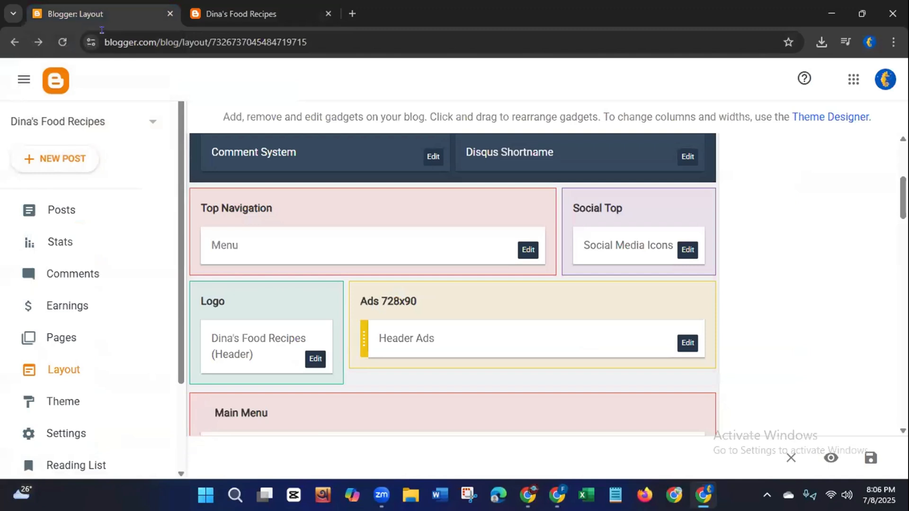
left_click(315, 361)
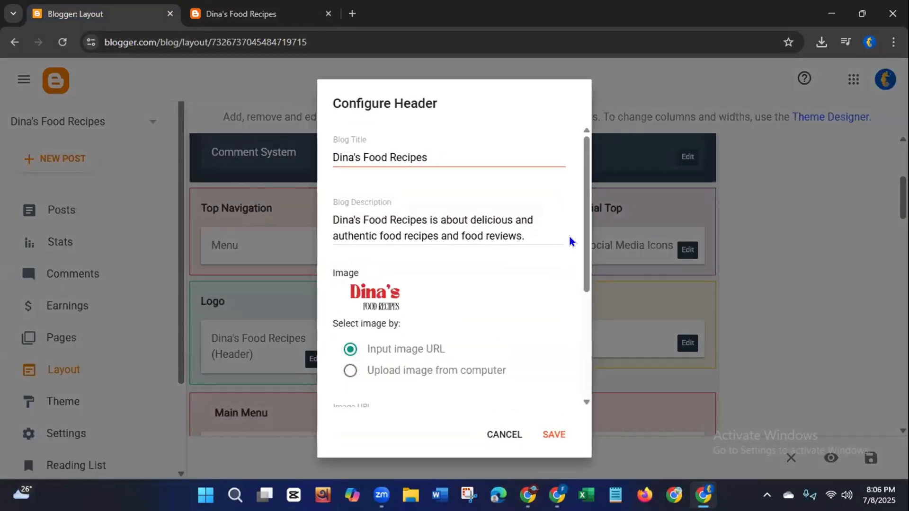
left_click_drag(586, 253, 587, 380)
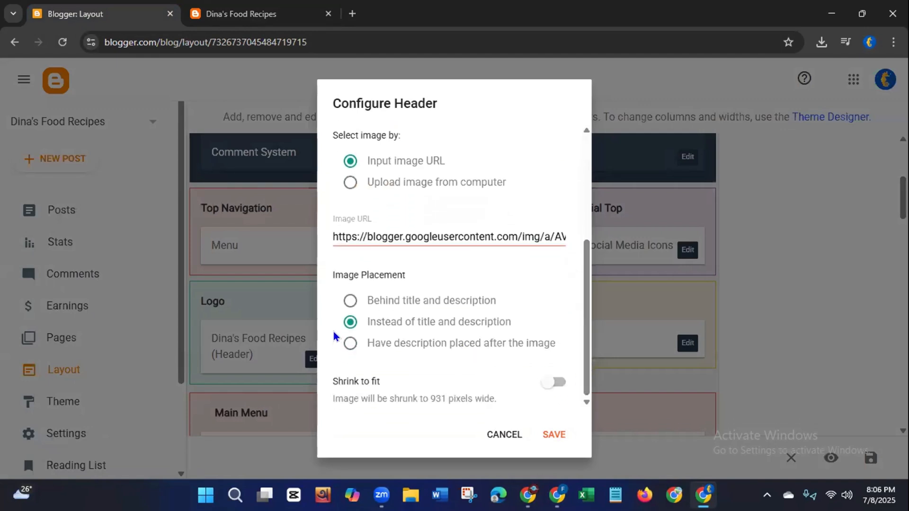
left_click(347, 303)
left_click(558, 434)
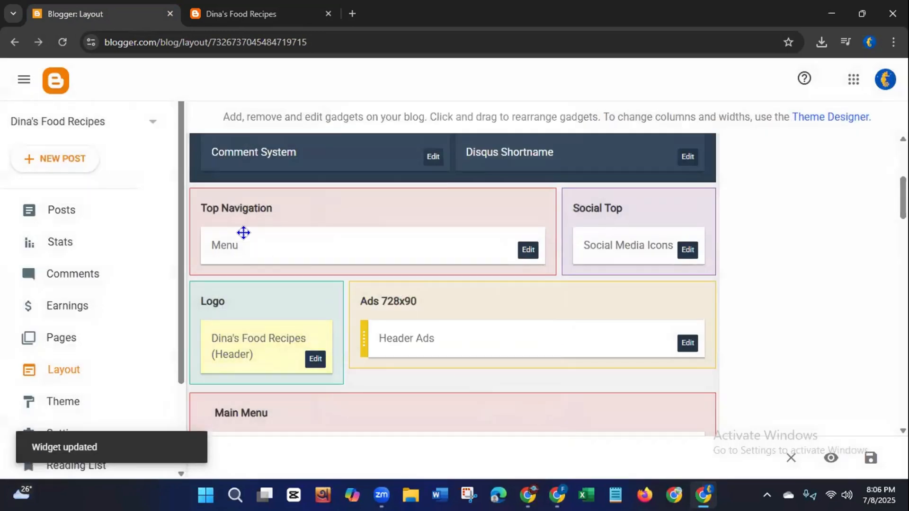
left_click(871, 459)
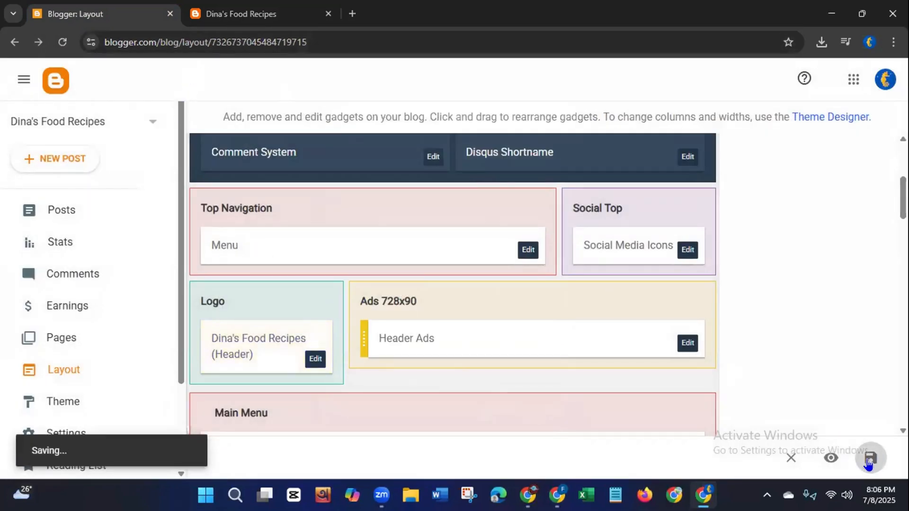
left_click(241, 19)
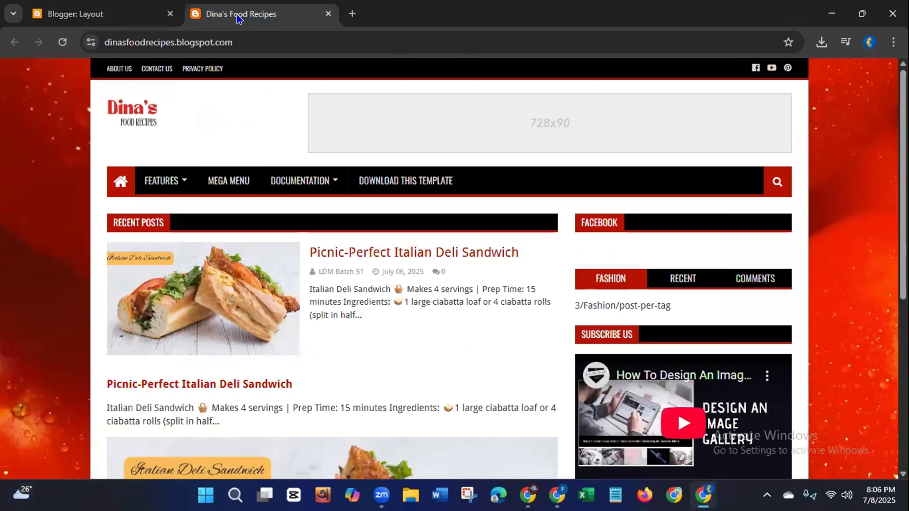
left_click(62, 42)
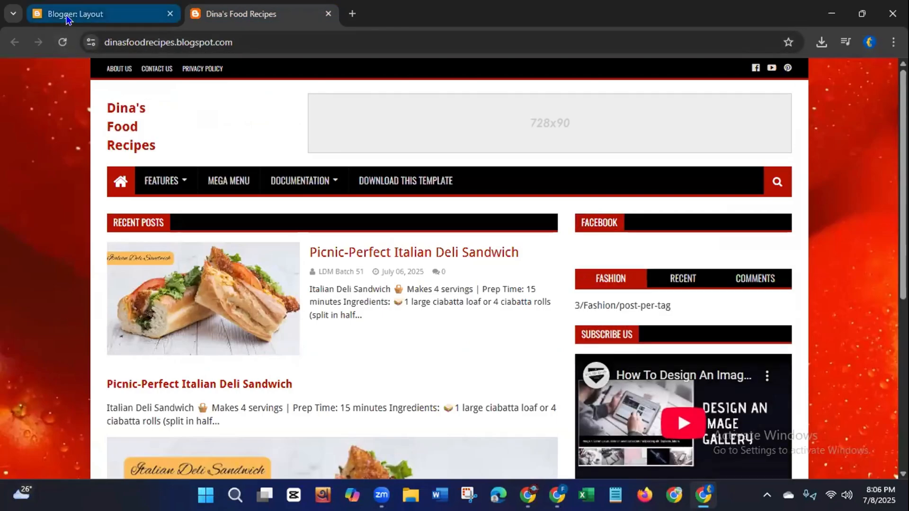
- Set the header image placement to "Have description placed after the image", save the layout and check it on the reloaded blog
left_click(69, 17)
left_click(315, 359)
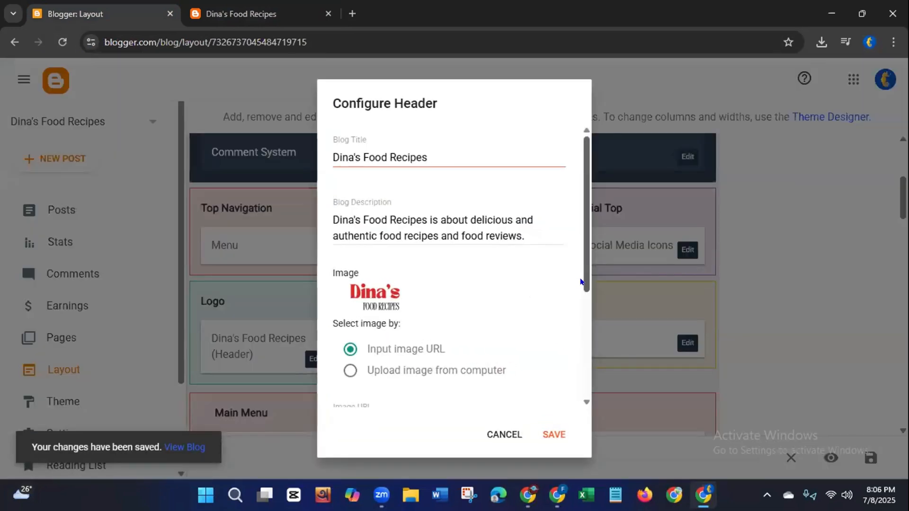
scroll(578, 332, "down", 3)
scroll(582, 365, "down", 2)
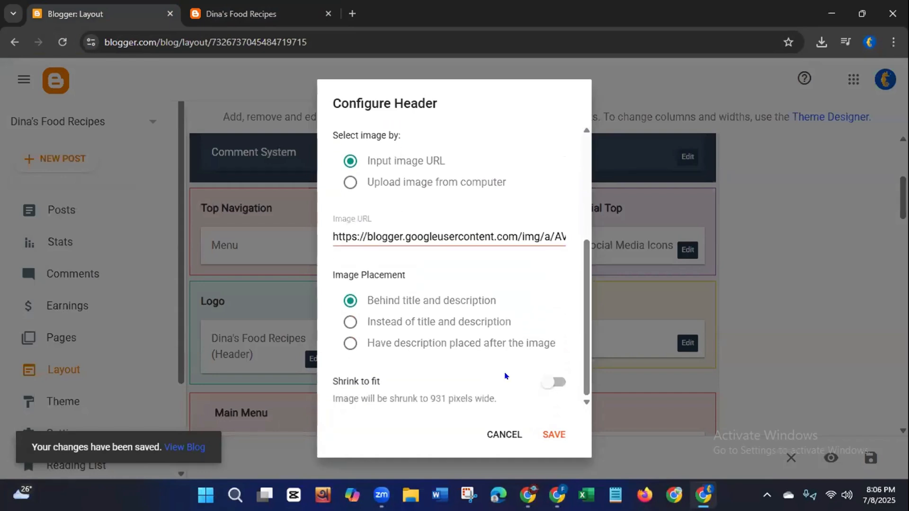
left_click(350, 343)
left_click(554, 433)
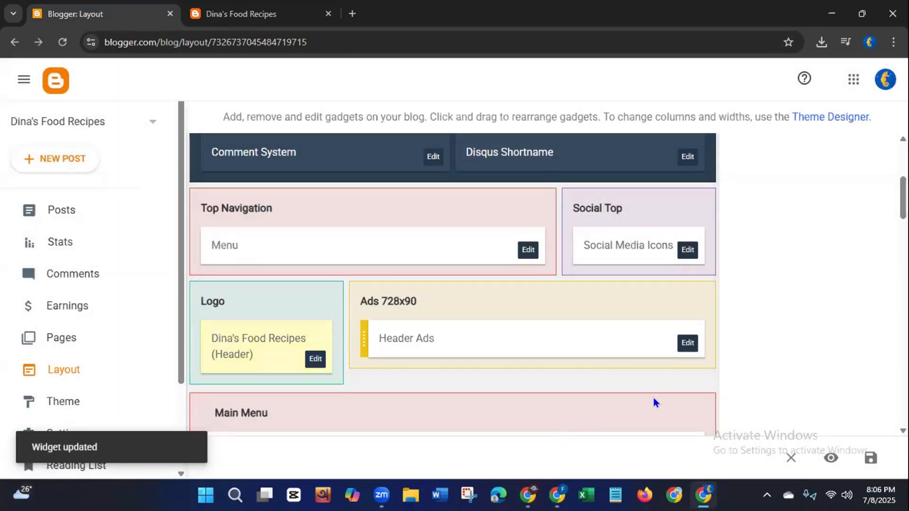
left_click(869, 459)
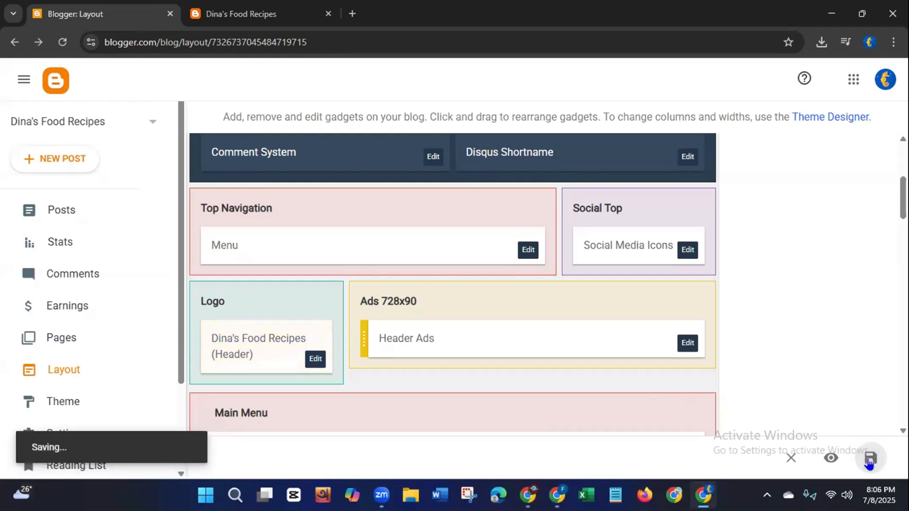
left_click(261, 14)
left_click(58, 46)
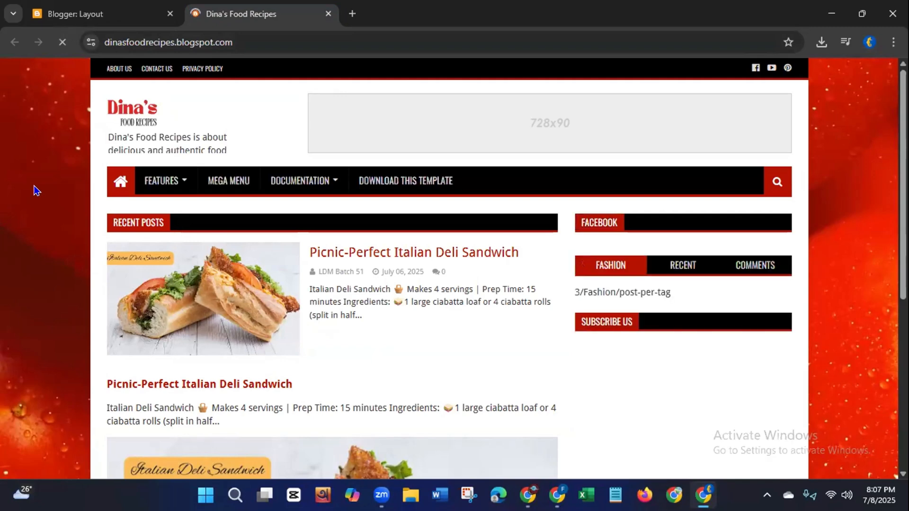
- Switch to Canva and create a custom-size design of 728 × 90 px for the header ad
left_click(75, 14)
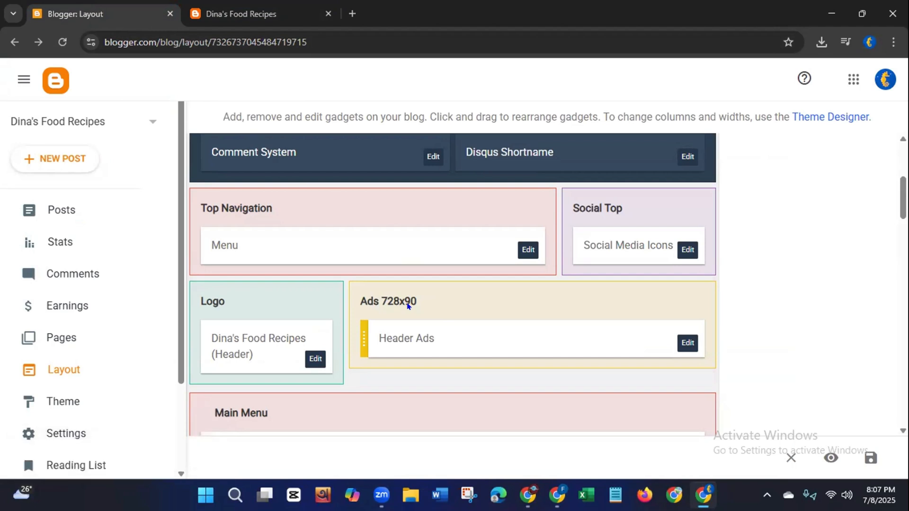
left_click(557, 495)
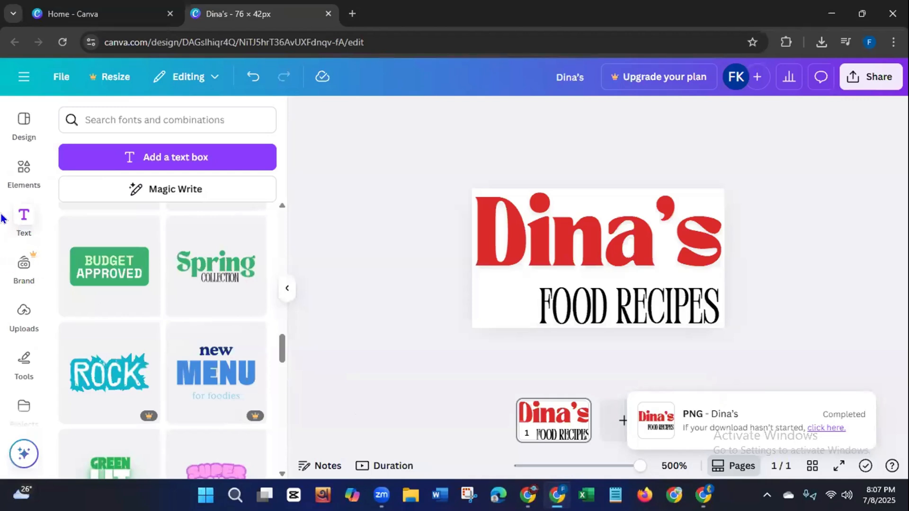
left_click(66, 14)
left_click_drag(280, 156, 243, 157)
key("BackSpace")
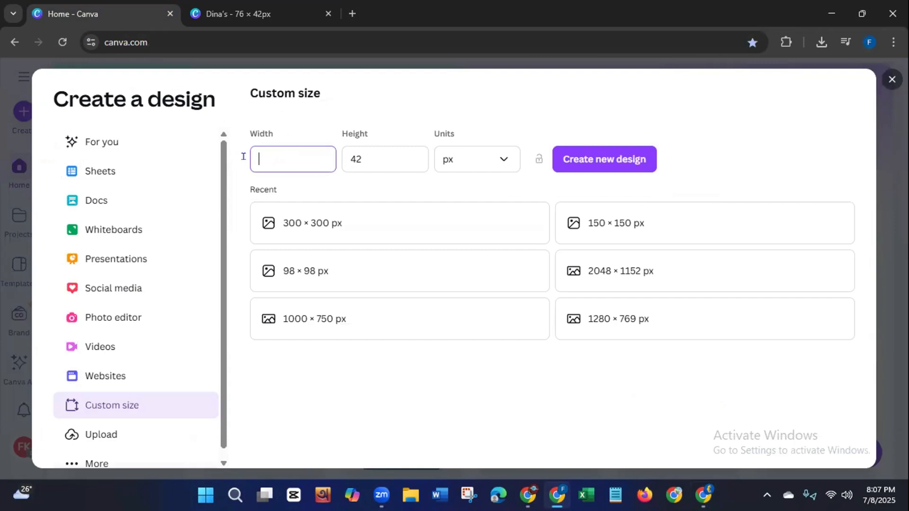
type("728")
left_click(360, 159)
key("BackSpace")
key("BackSpace")
type("90")
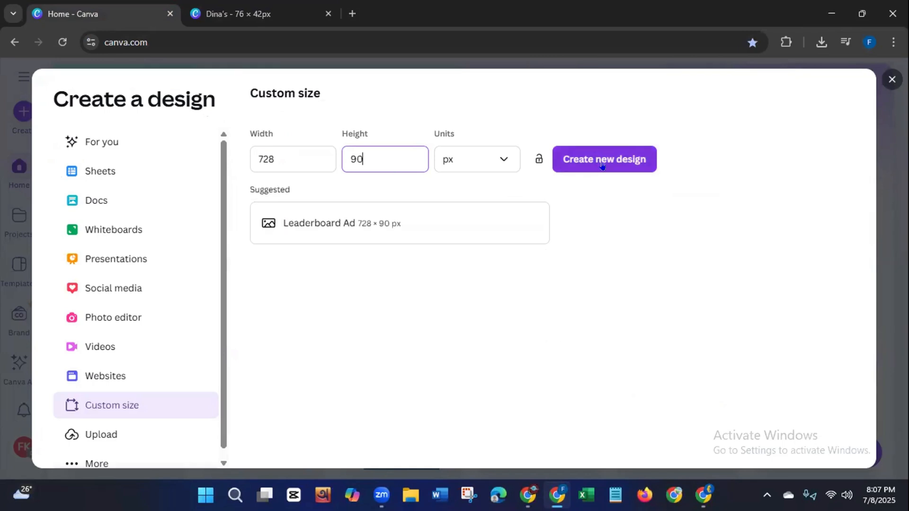
left_click(602, 165)
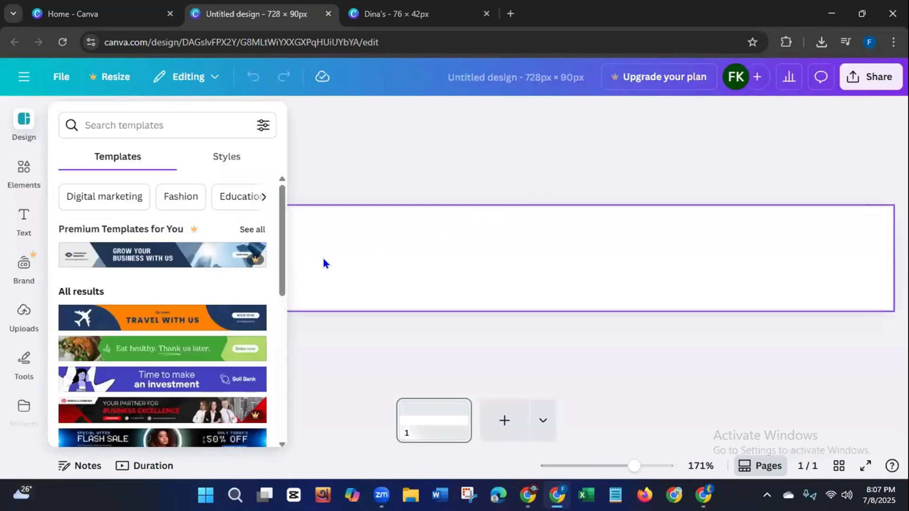
- Search the templates for "food" and apply the "Japanese Food" banner with the 45% OFF discount to the blank design
scroll(272, 325, "down", 3)
scroll(271, 325, "down", 1)
left_click(158, 118)
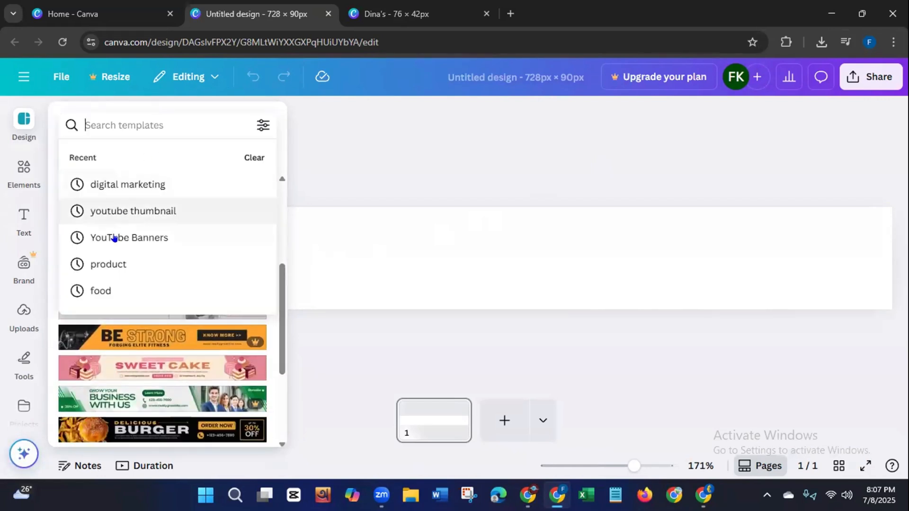
left_click(100, 290)
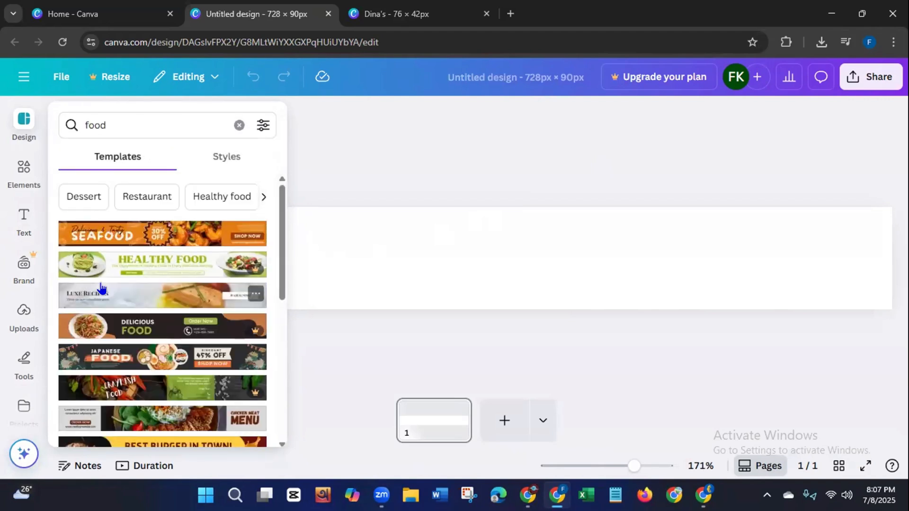
left_click_drag(282, 278, 282, 358)
scroll(282, 366, "down", 3)
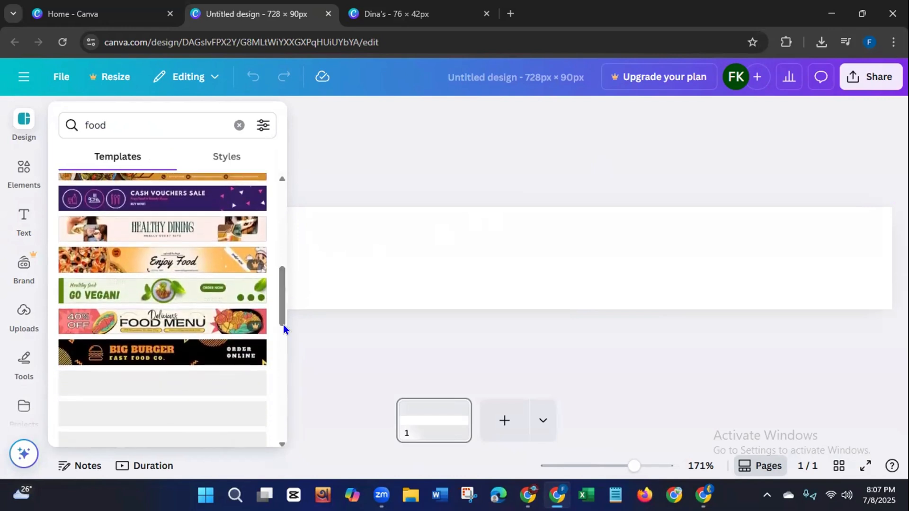
mouse_move(280, 312)
left_mouse_down()
mouse_move(282, 448)
mouse_move(279, 282)
mouse_move(278, 305)
left_mouse_up()
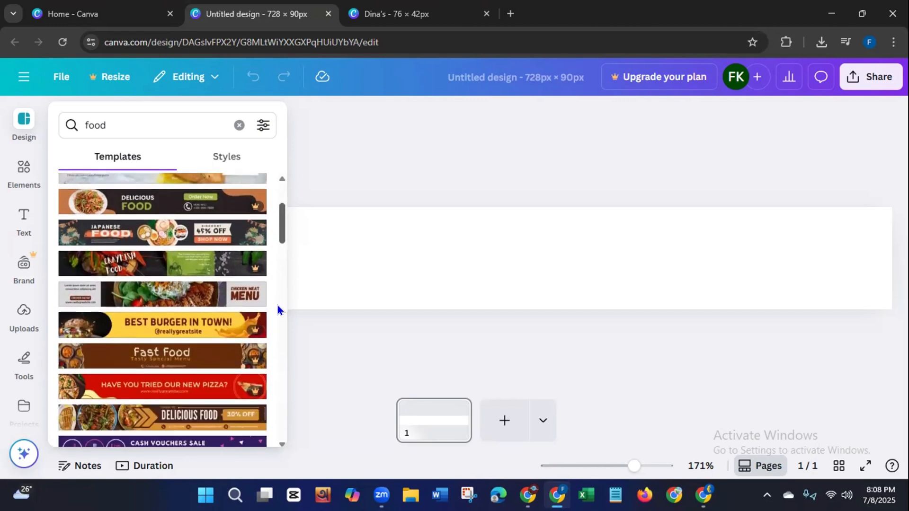
left_click(235, 237)
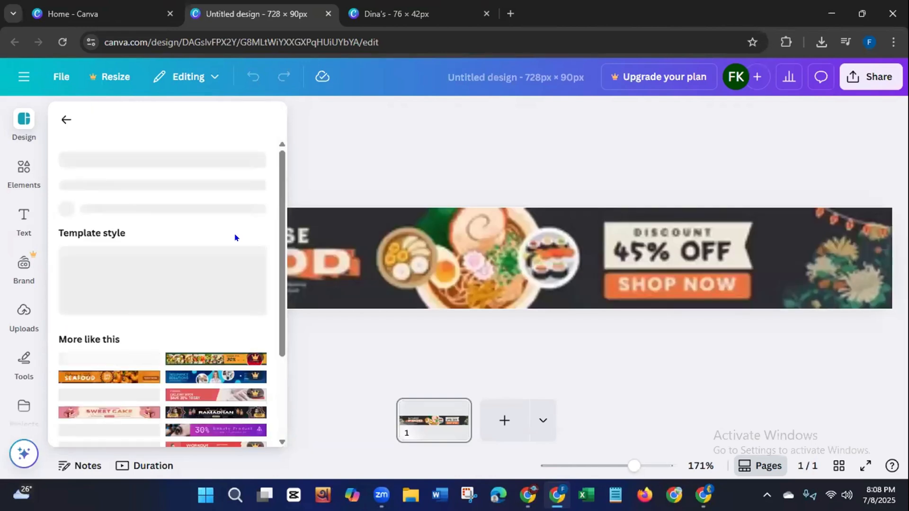
- Replace the banner's "JAPANESE" heading text with "DINA'S"
left_click_drag(280, 228, 281, 334)
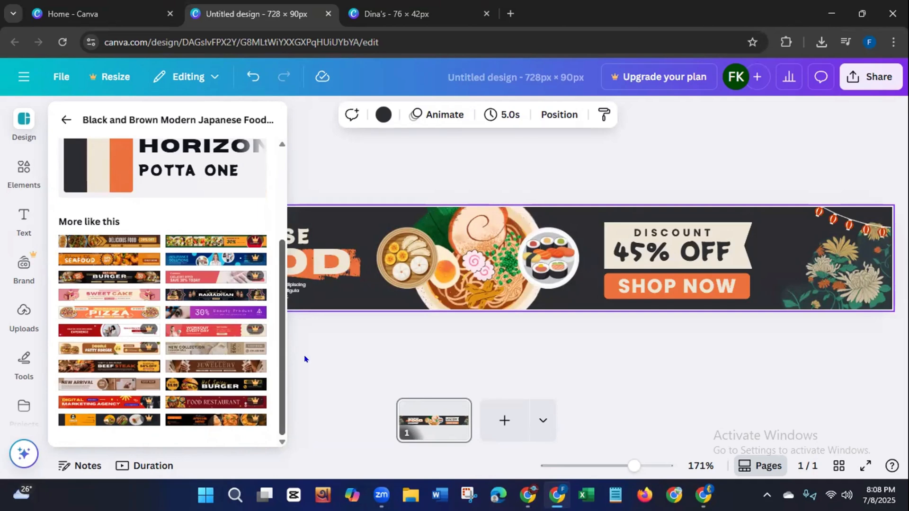
left_click(347, 346)
left_click(294, 235)
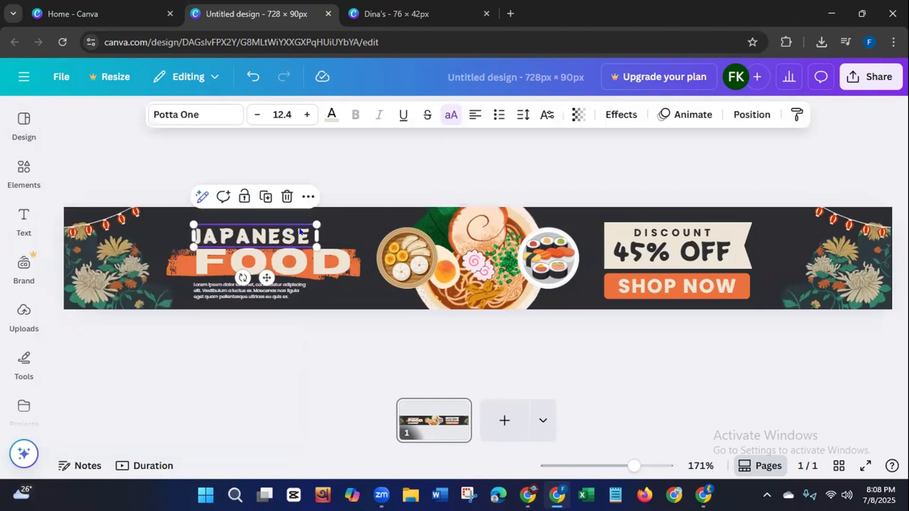
left_click(295, 225)
key("BackSpace")
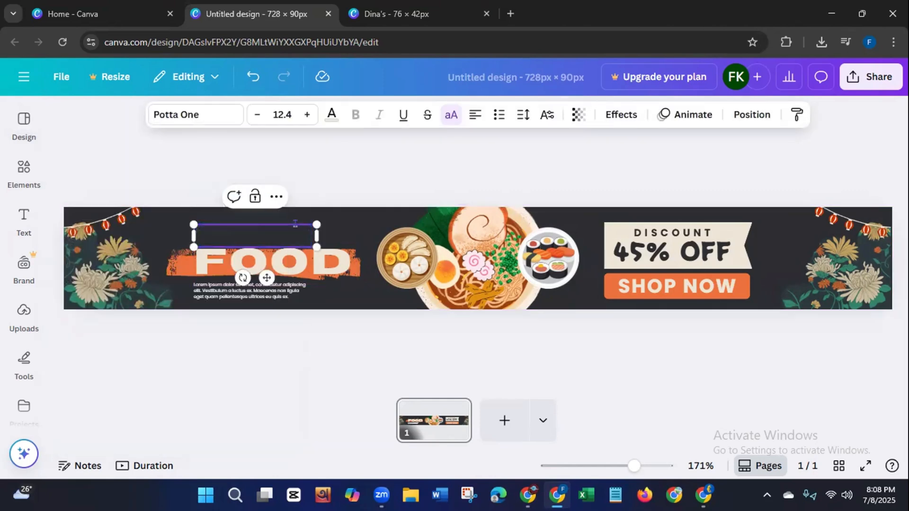
type("D")
type("INA")
type("'S")
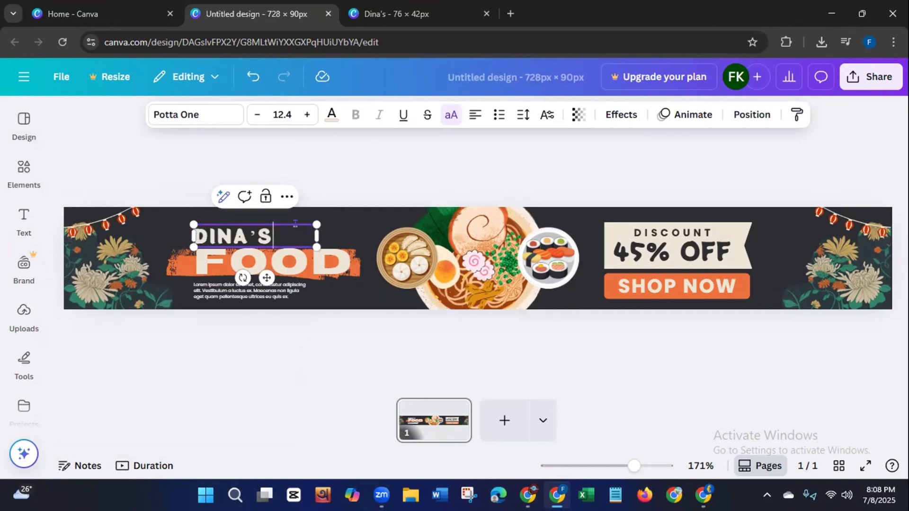
- Extend the banner's "FOOD" text by adding the recipes wording after it
left_click(341, 264)
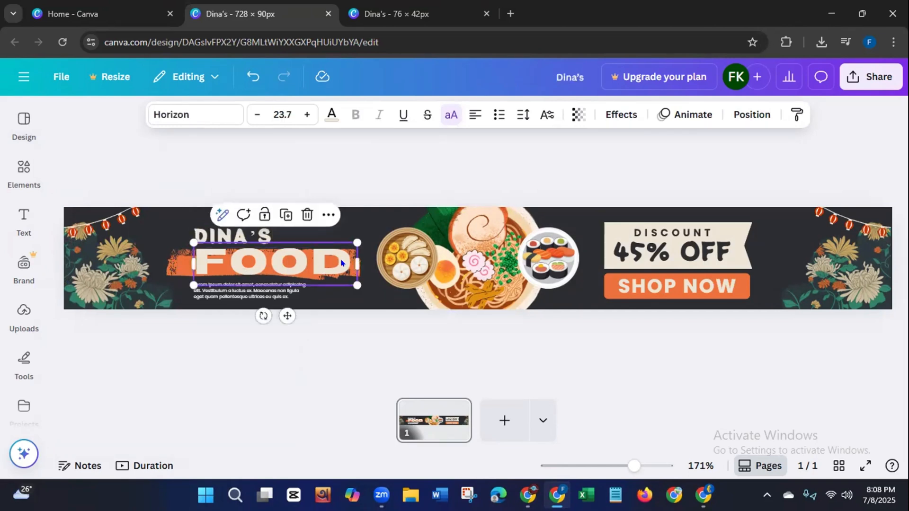
double_click(346, 260)
left_click(350, 261)
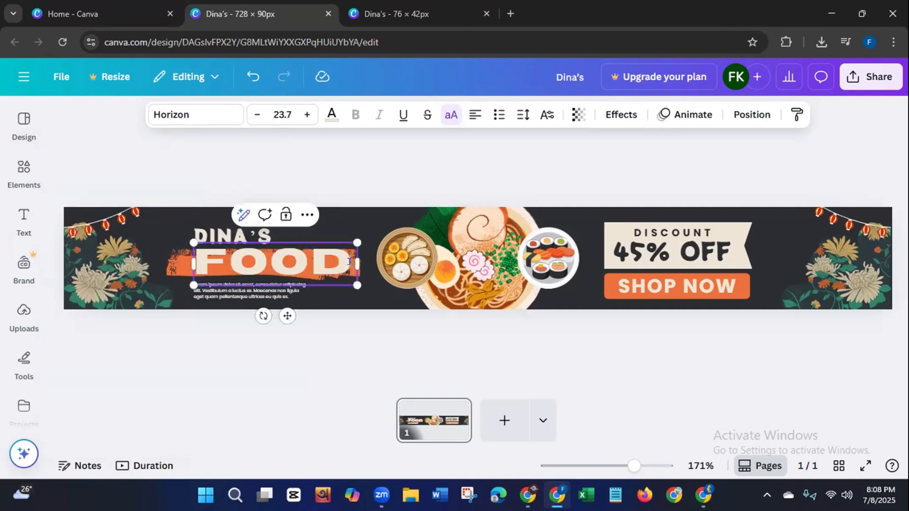
type("RECIP[")
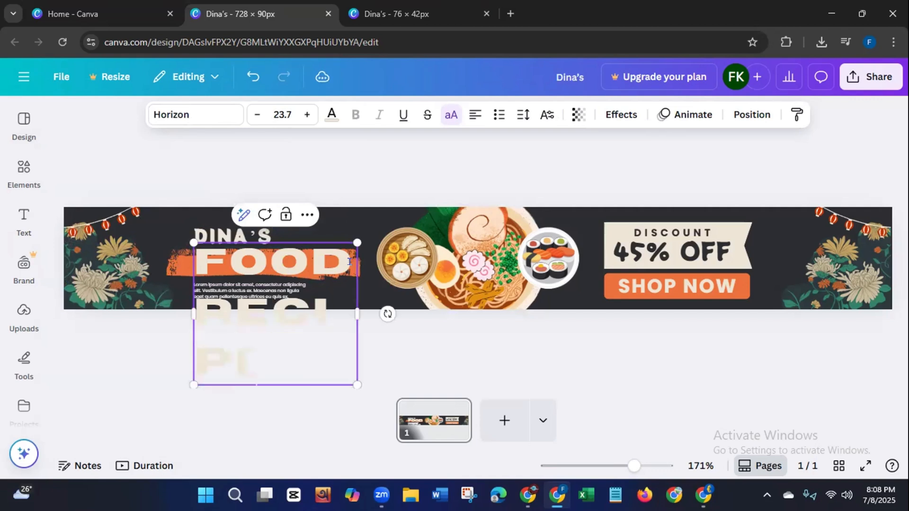
type("ES")
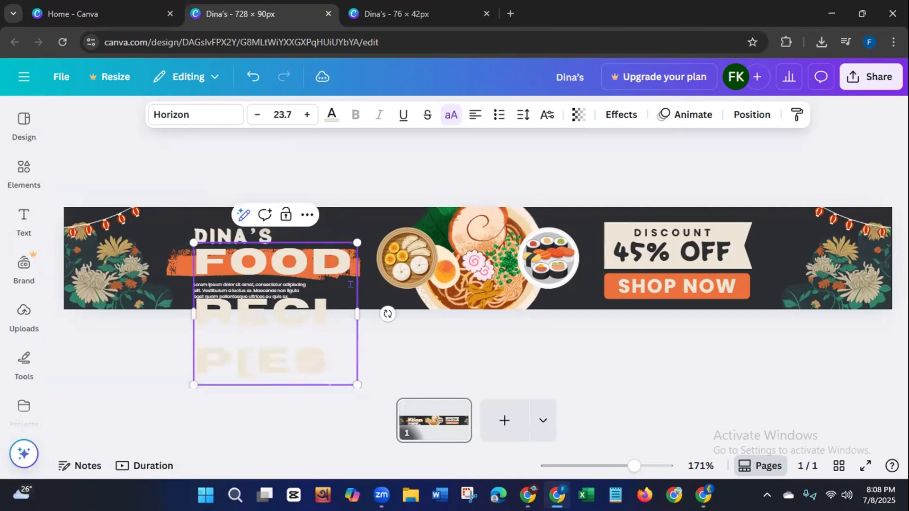
- Correct the wording to "FOOD RECIPIES", shrink it to font size 8.8 on one line, and fit it on the orange brush stroke
left_click_drag(357, 385, 295, 325)
left_click_drag(295, 286, 410, 270)
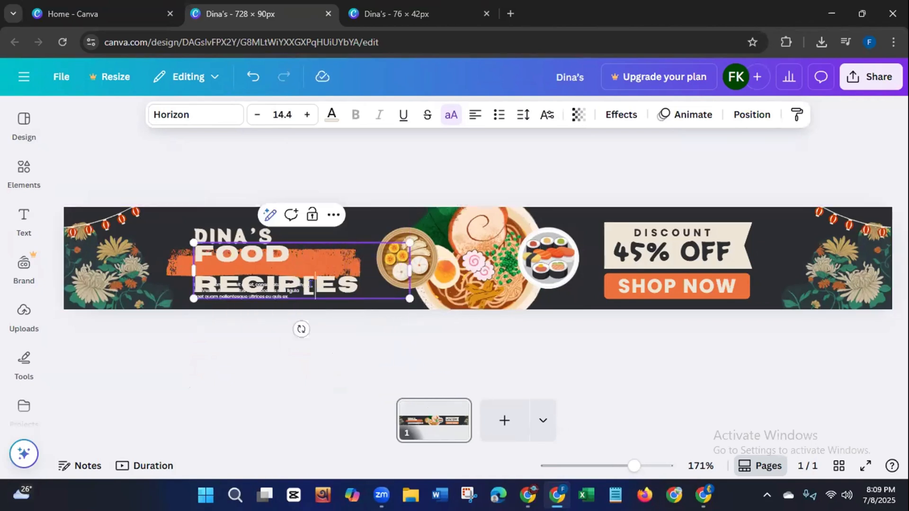
key("BackSpace")
type("I")
left_click_drag(409, 299, 377, 260)
left_click_drag(290, 279, 284, 290)
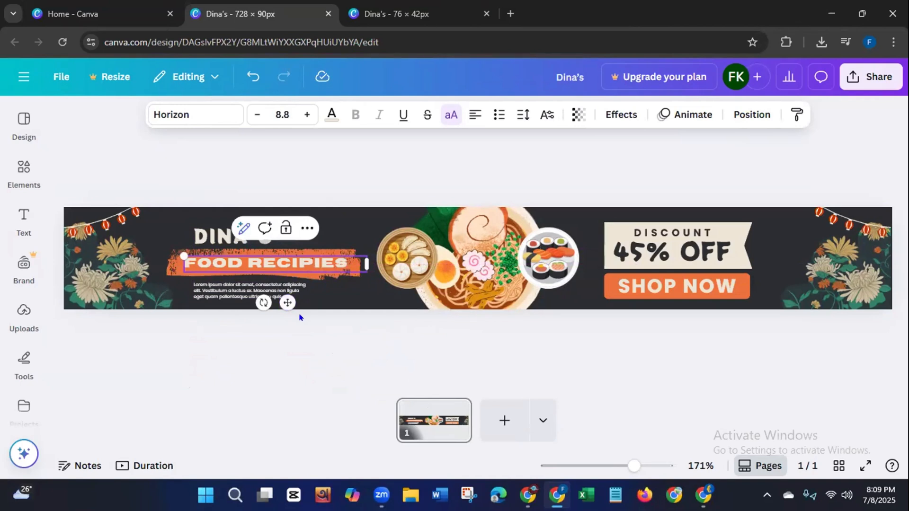
left_click(309, 360)
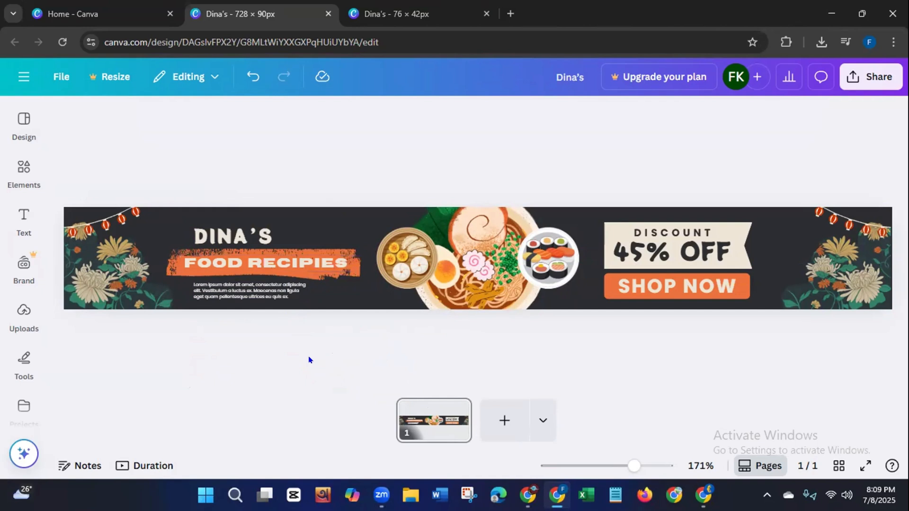
- Delete the placeholder paragraph below the heading and all of the "DISCOUNT 45% OFF" and "SHOP NOW" text and shapes
left_click(279, 297)
key("Delete")
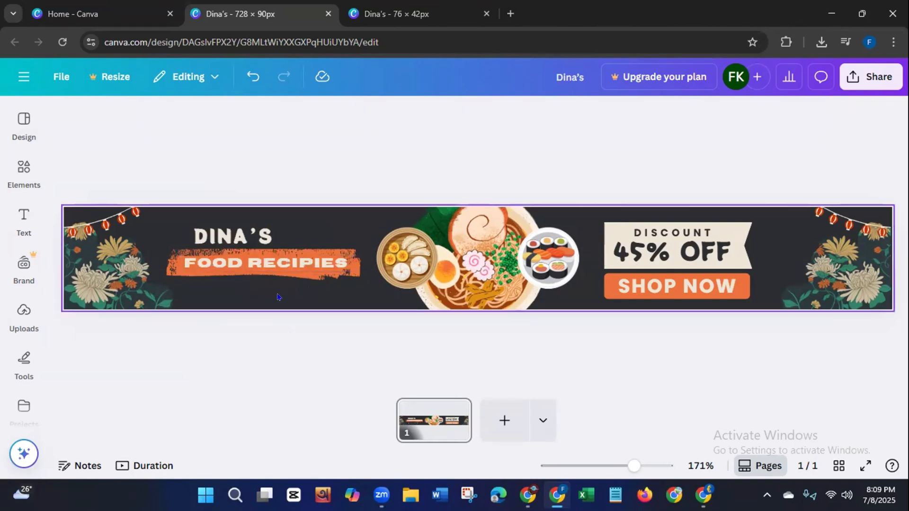
left_click(672, 251)
key("Delete")
left_click(673, 234)
key("Delete")
left_click(671, 248)
key("Delete")
left_click(670, 286)
key("Delete")
left_click(662, 284)
key("Delete")
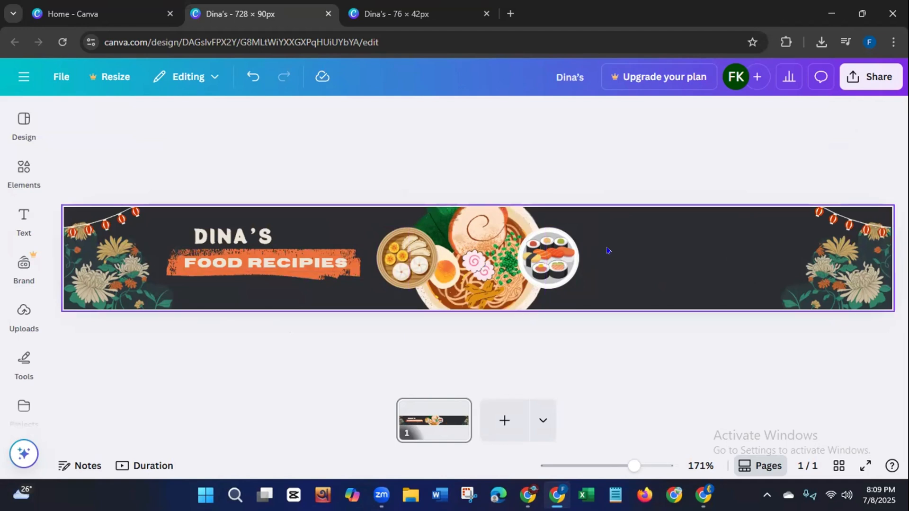
- Move the food bowls illustration into the cleared discount area and enlarge "DINA'S" to font size 25.5, shifted toward the banner's middle
left_click_drag(608, 241, 613, 264)
left_click(435, 160)
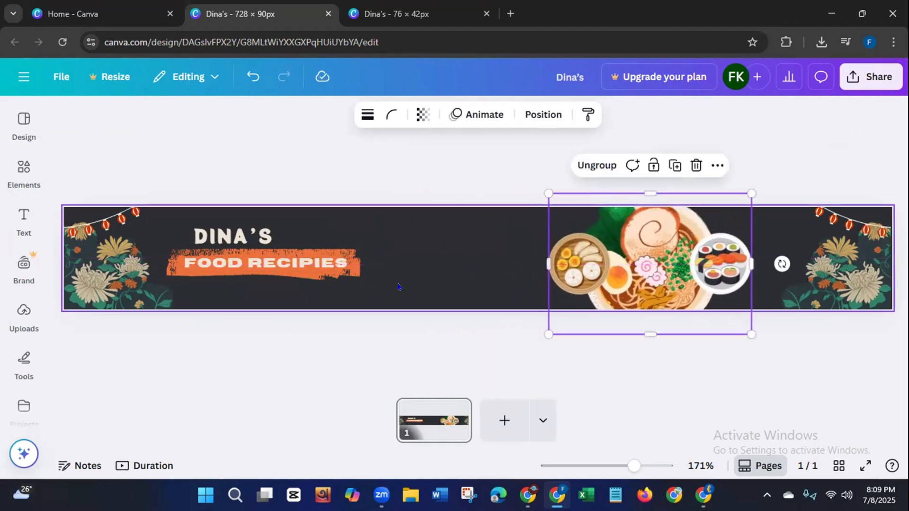
left_click(239, 232)
left_click_drag(321, 248, 365, 256)
left_click_drag(284, 238, 364, 239)
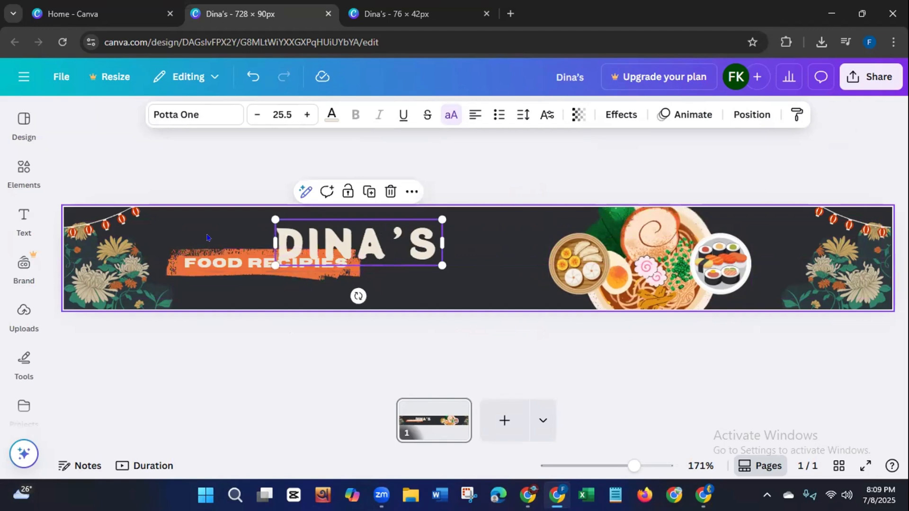
- Place the orange "FOOD RECIPIES" label directly below "DINA'S" and enlarge "DINA'S" to font size 31 to match the label's width
left_click(209, 262)
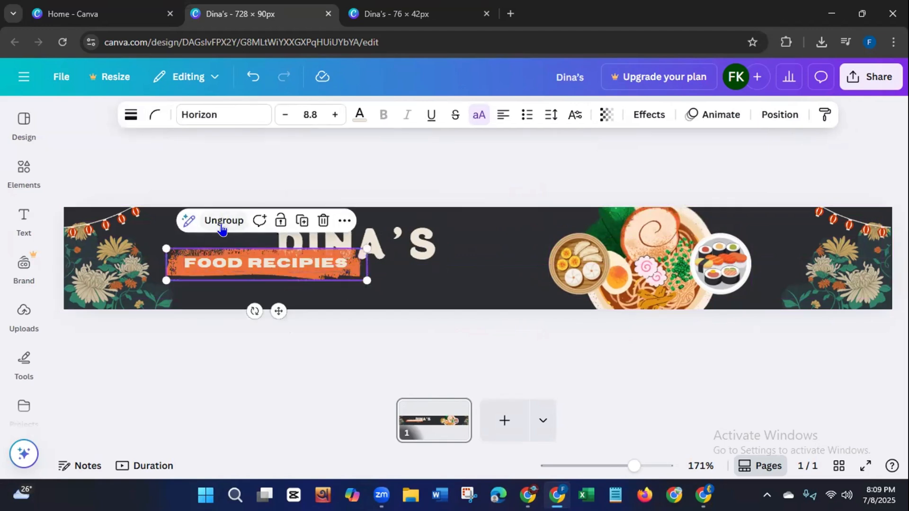
left_click_drag(221, 260, 329, 273)
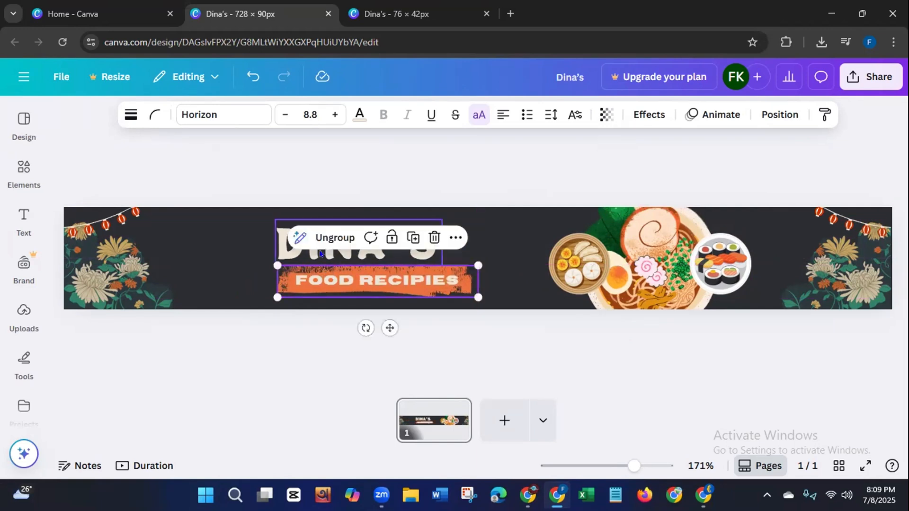
left_click(320, 252)
left_click_drag(439, 231, 483, 220)
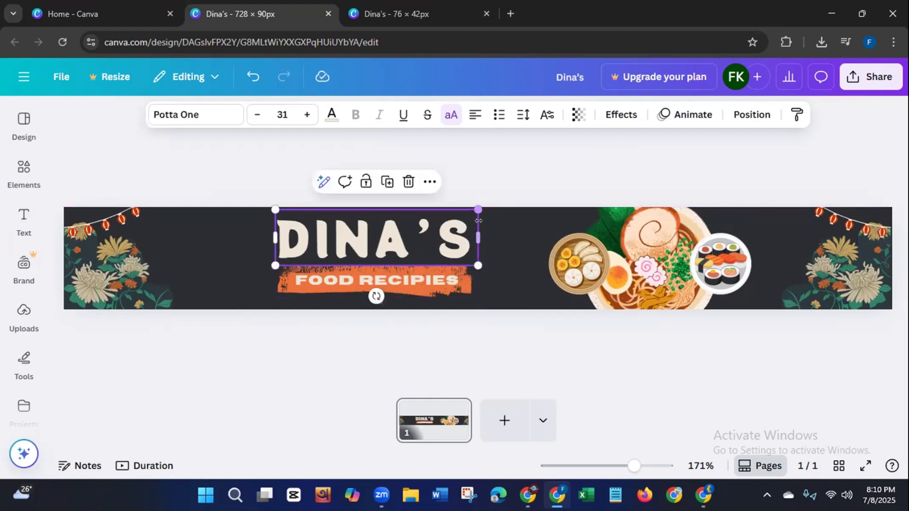
left_click(460, 188)
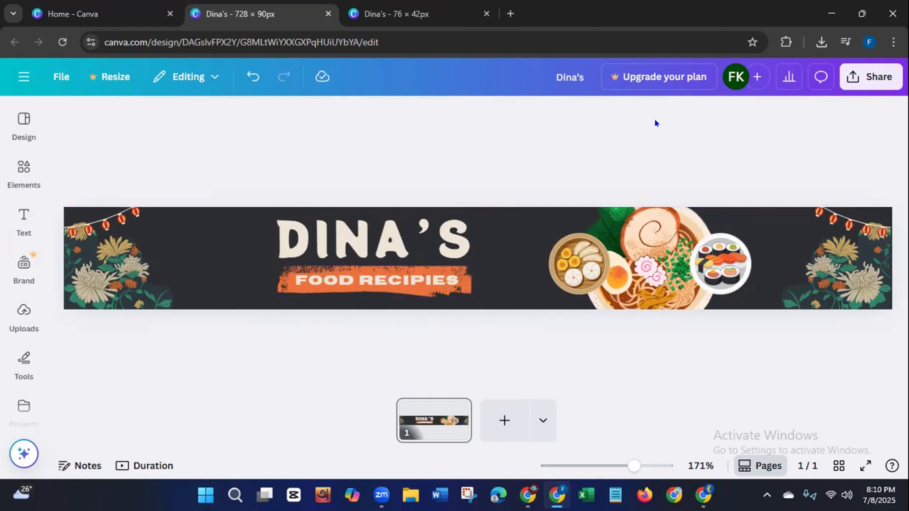
- Download the finished banner as a PNG at 728 × 90 px
left_click(871, 77)
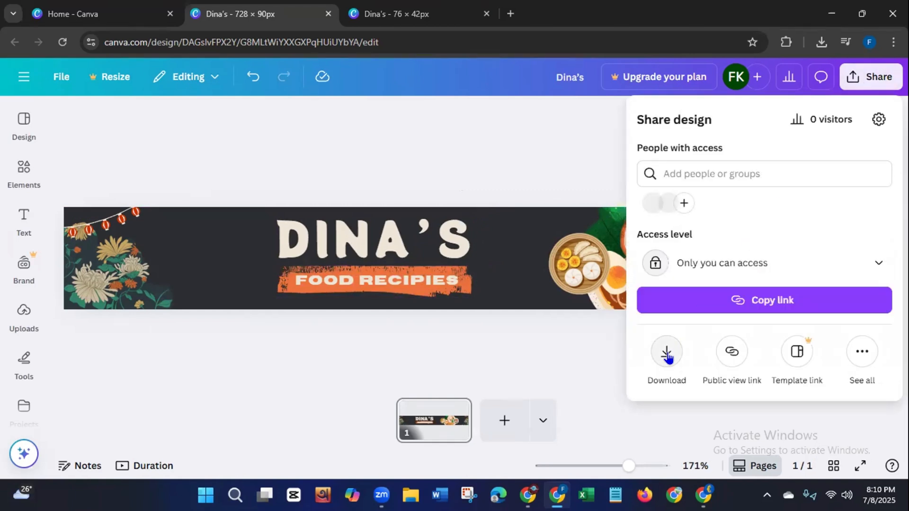
left_click(667, 355)
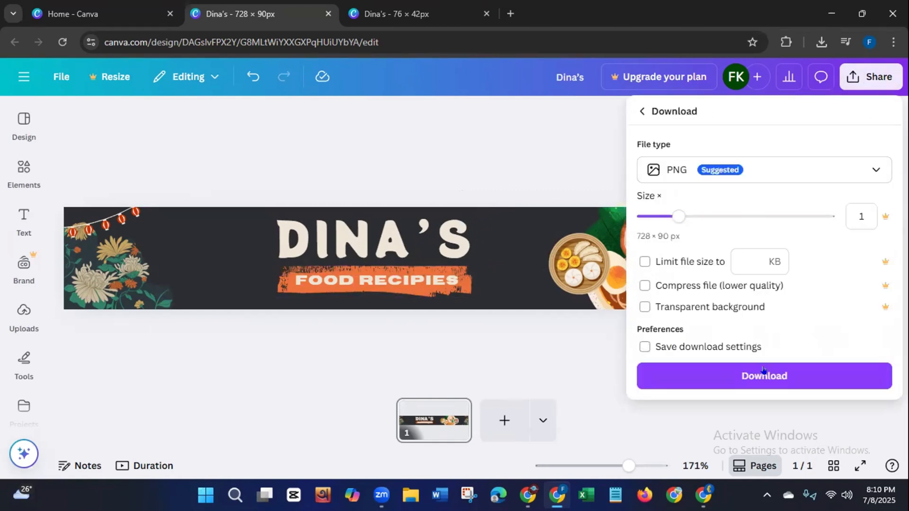
left_click(764, 375)
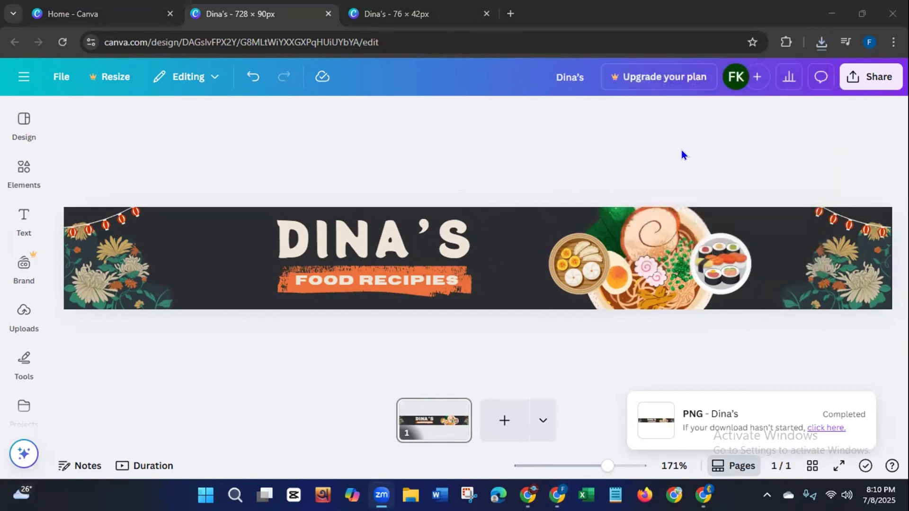
- Switch to the Blogger layout and remove the Header Ads gadget from the Ads 728x90 section
left_click(704, 495)
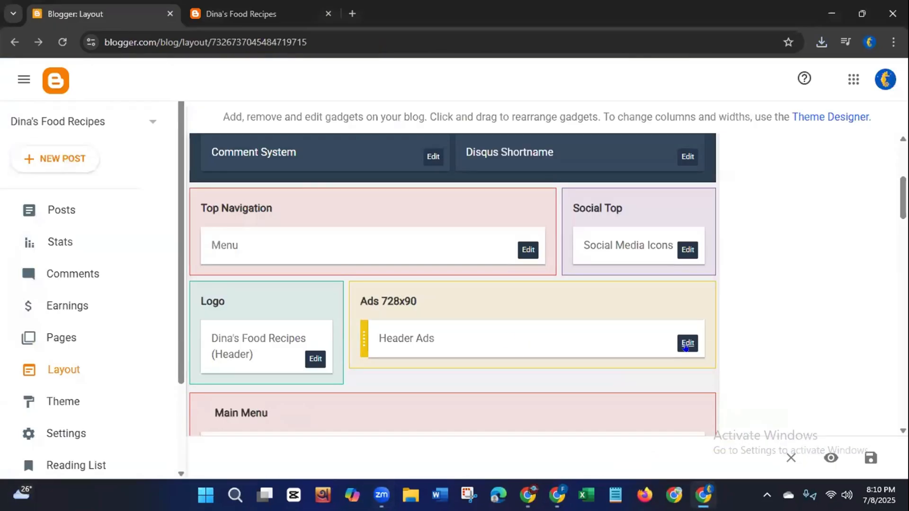
left_click(687, 344)
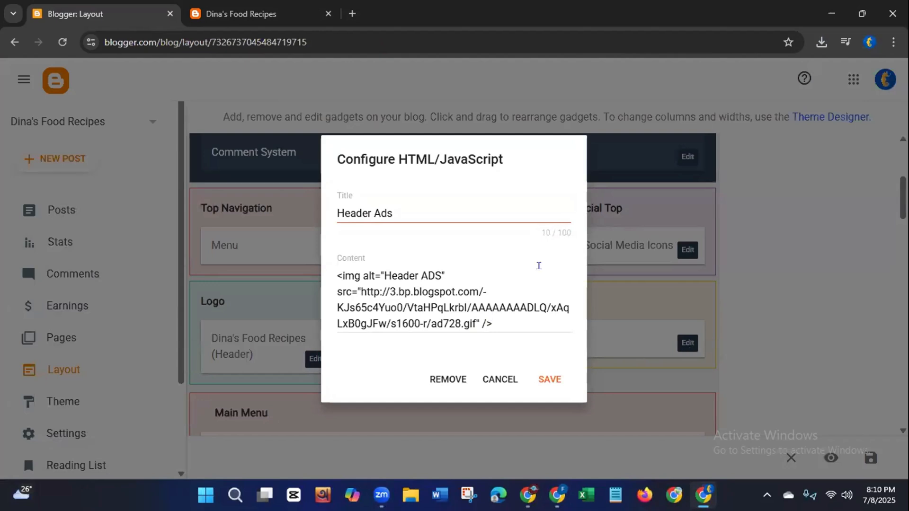
left_click(451, 379)
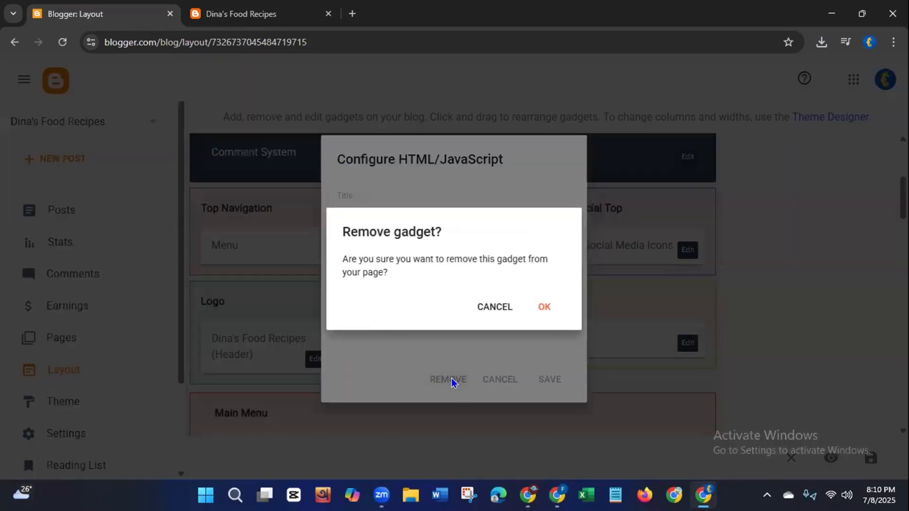
left_click(542, 311)
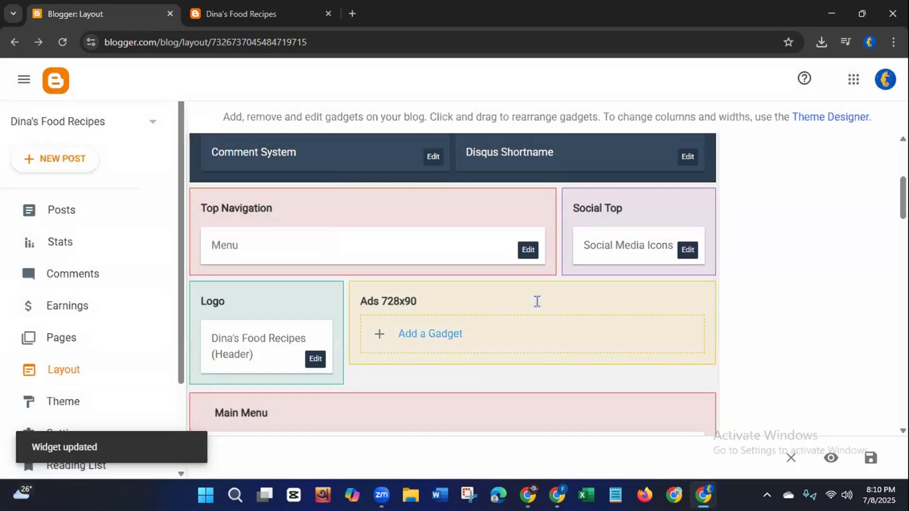
- Add an Image gadget to the Ads 728x90 section
left_click(431, 335)
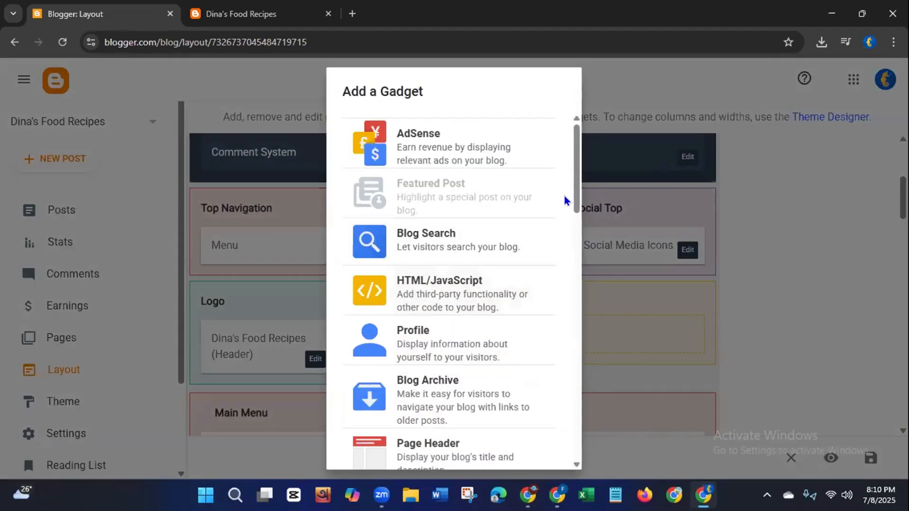
left_click_drag(578, 191, 568, 272)
left_click(400, 231)
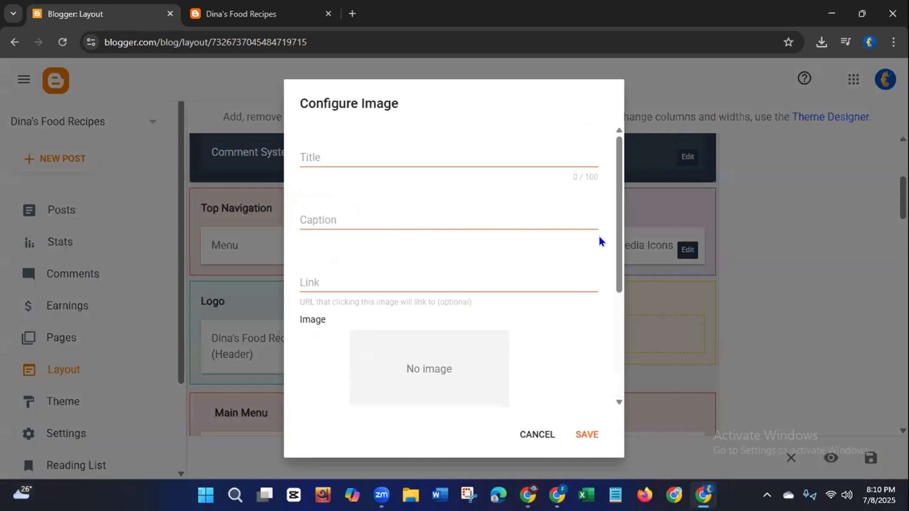
- Upload "Dina's (2).png" from the computer's Downloads folder as the gadget's image and save the gadget
left_click_drag(619, 243, 617, 365)
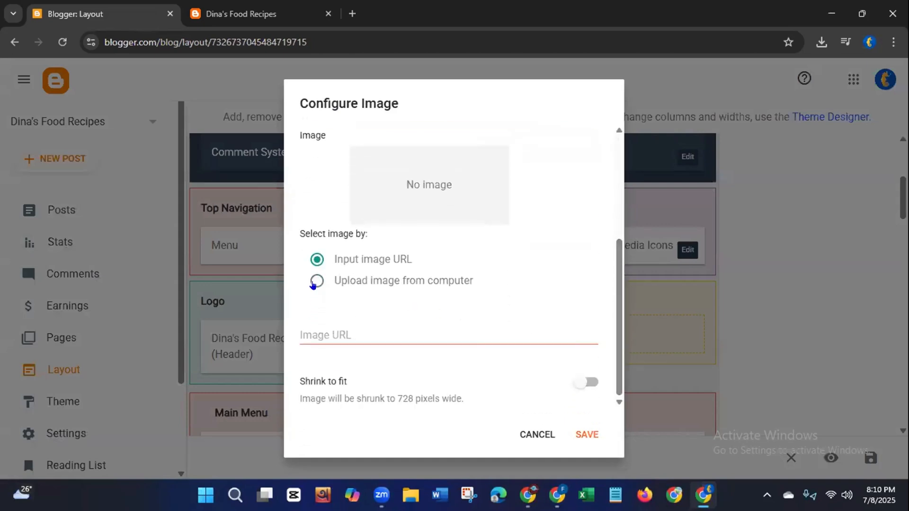
left_click(315, 282)
left_click(332, 357)
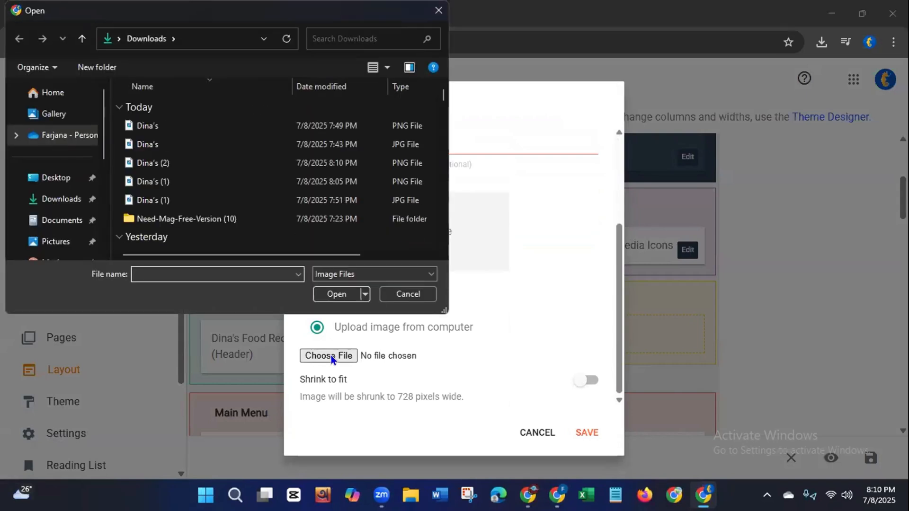
left_click(135, 163)
left_click(327, 297)
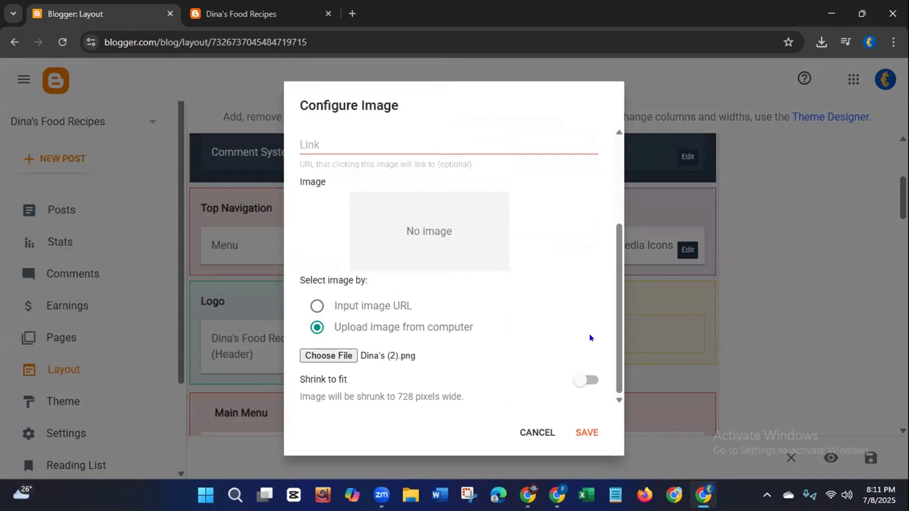
left_click(589, 433)
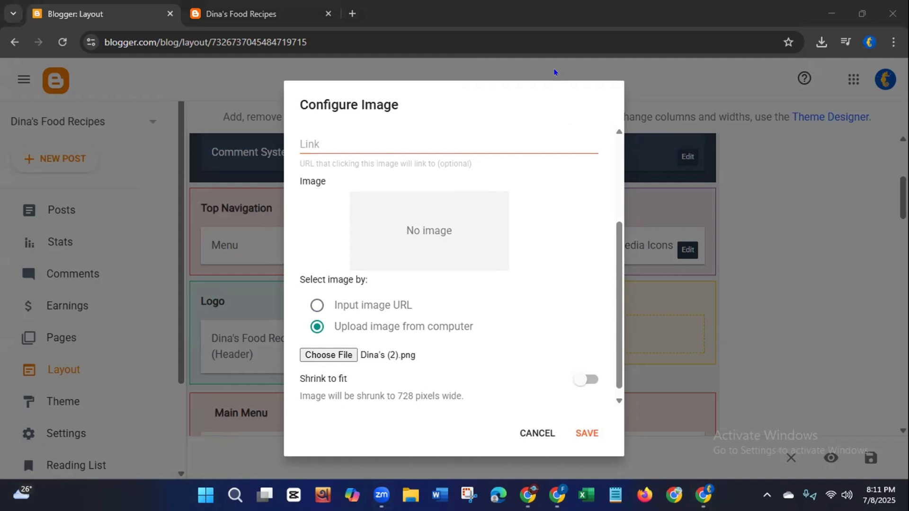
left_click(584, 434)
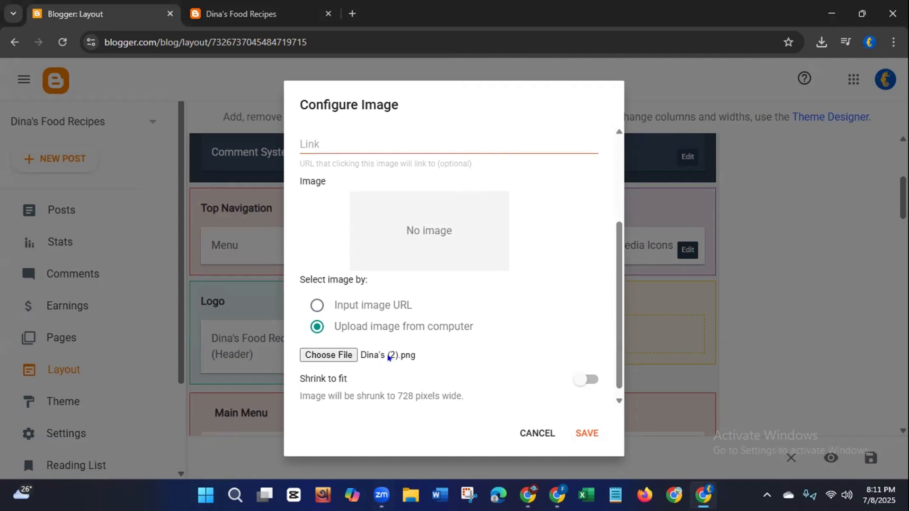
left_click(584, 431)
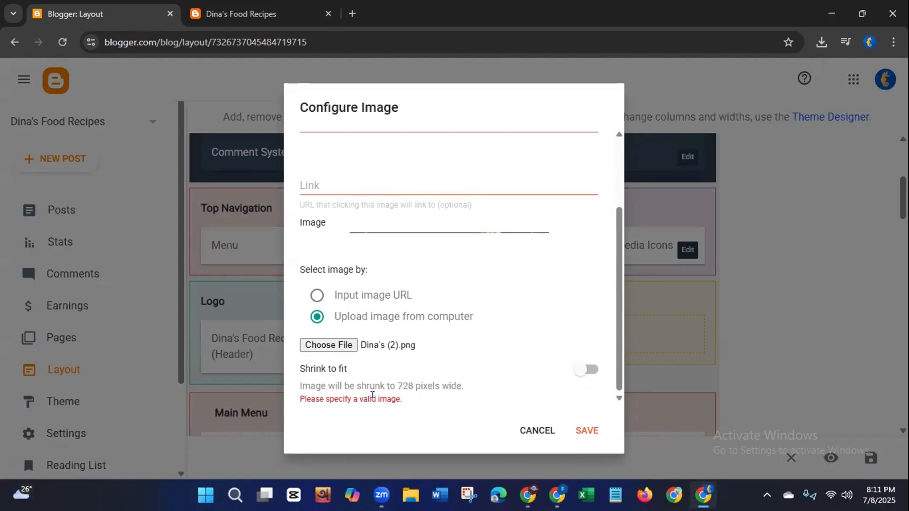
left_click(581, 430)
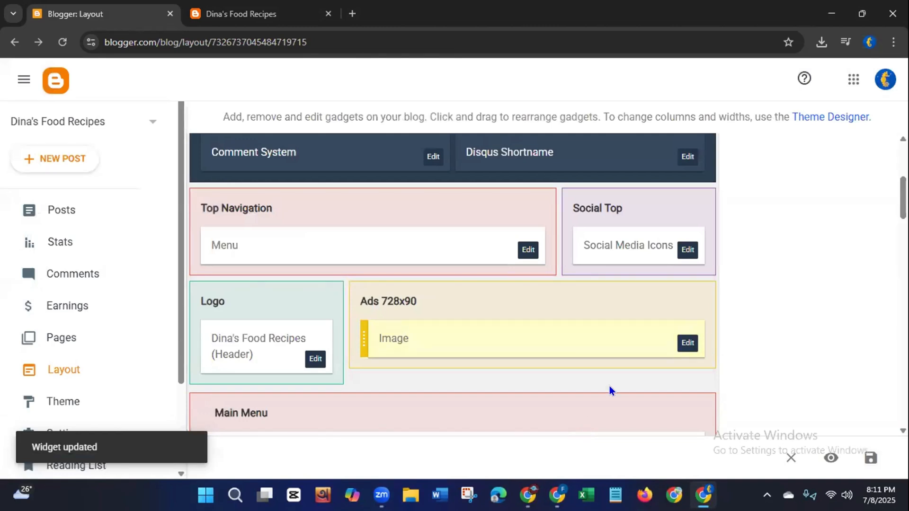
- Save the layout arrangement and reload the Dina's Food Recipes blog to check the new header banner
left_click(864, 457)
left_click(227, 15)
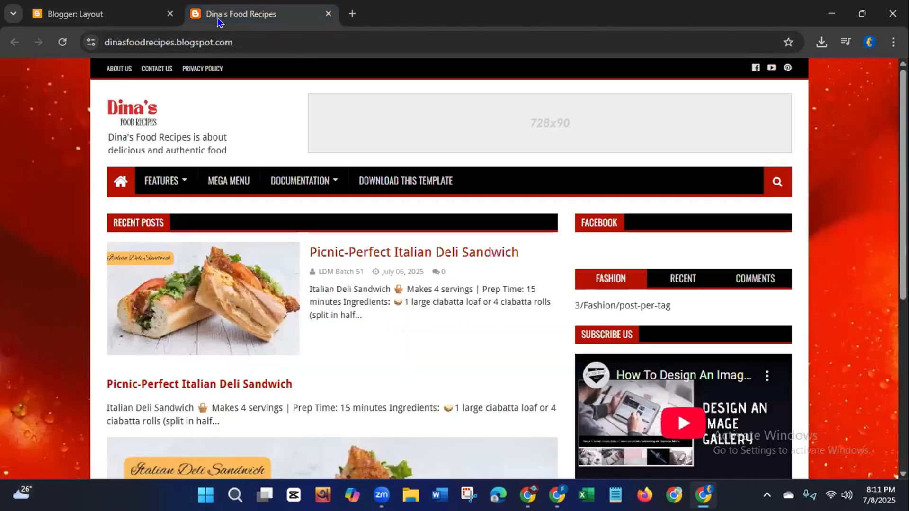
left_click(57, 45)
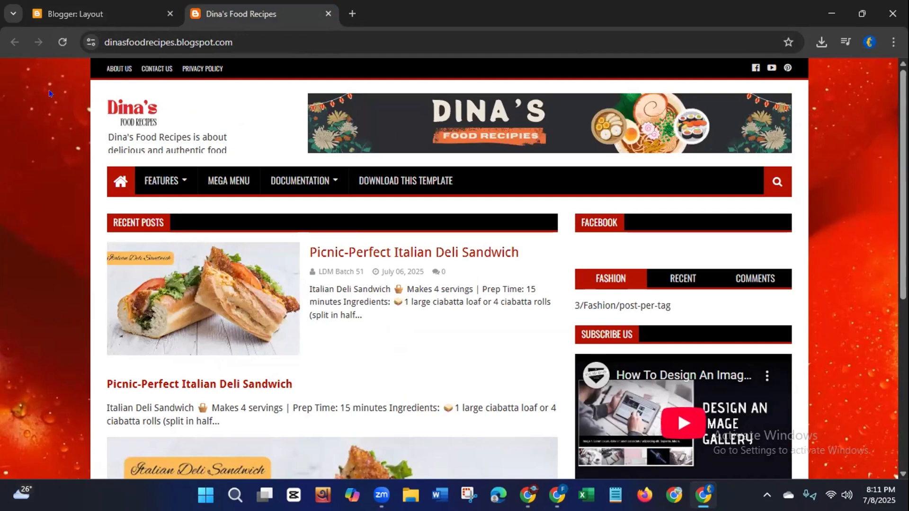
- Return to the layout and delete the _Multi DropDown, __DropDown 1, __DropDown 2 and __DropDown 3 items from the Main Menu gadget's link list
left_click(55, 16)
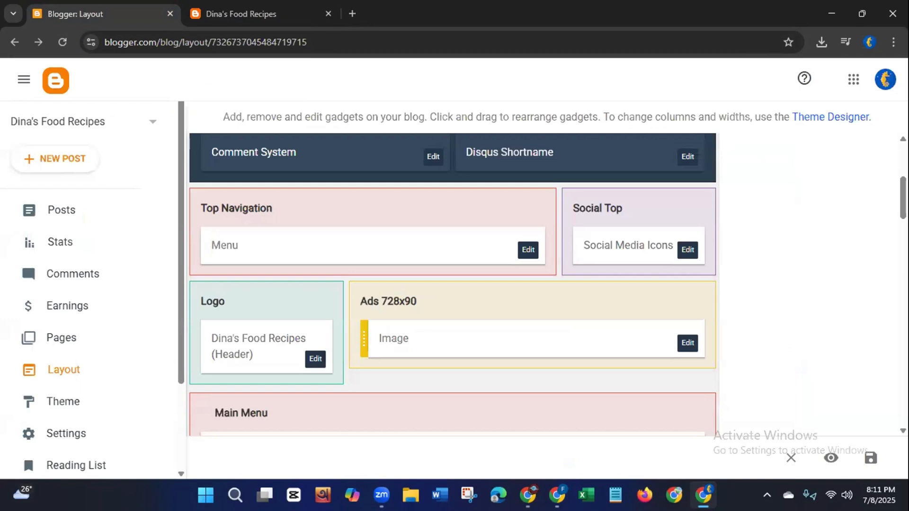
scroll(453, 284, "down", 4)
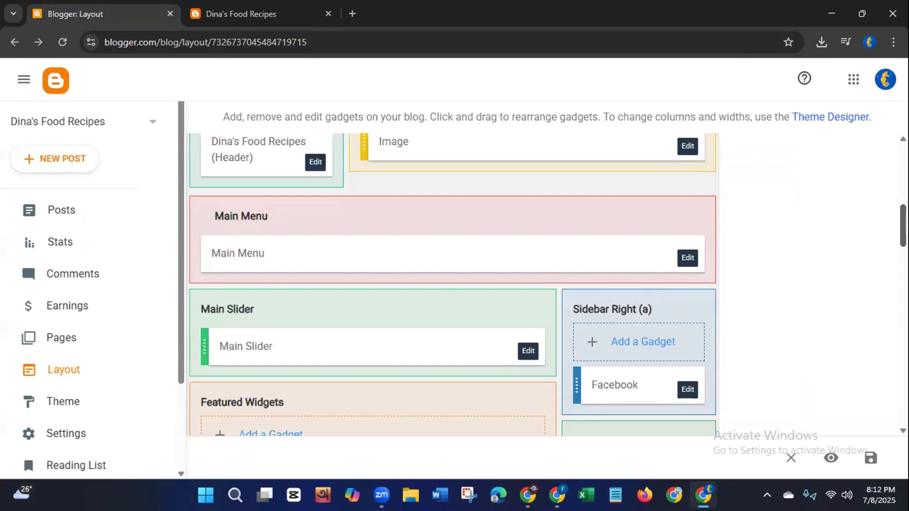
left_click(687, 257)
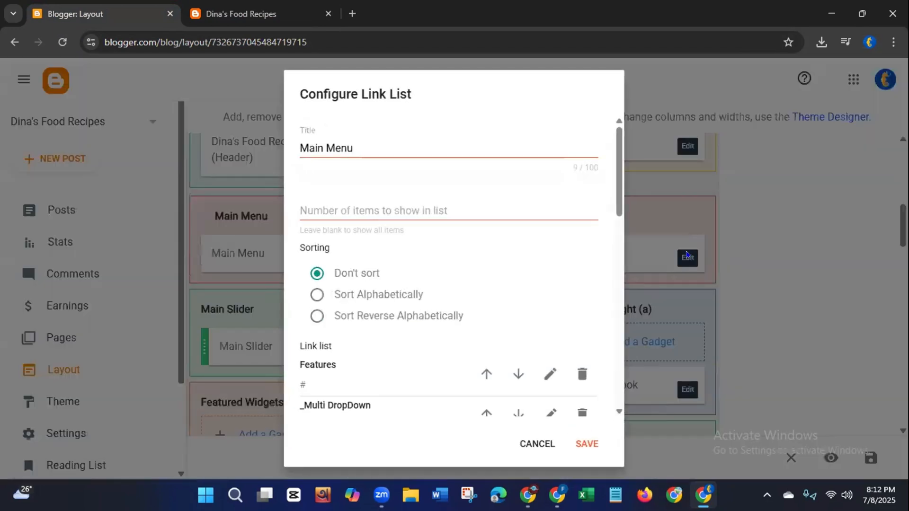
scroll(608, 223, "down", 5)
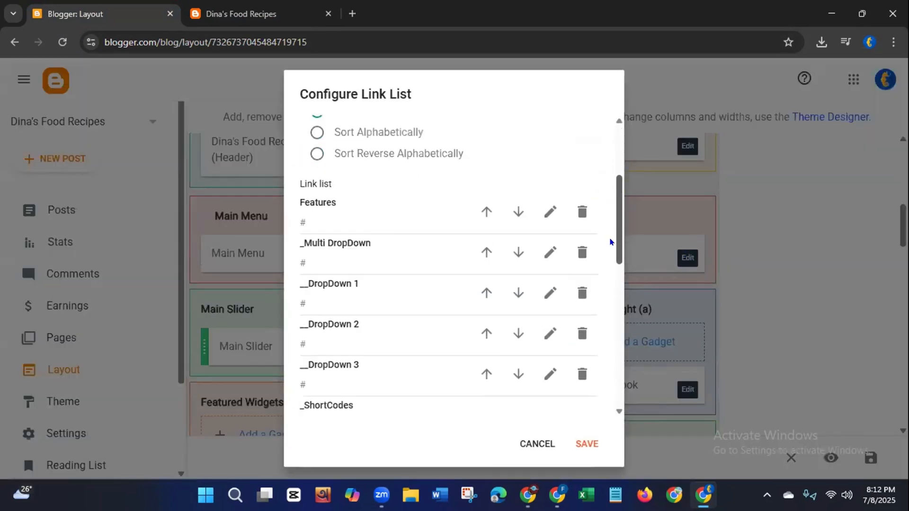
scroll(610, 253, "down", 1)
scroll(610, 256, "up", 2)
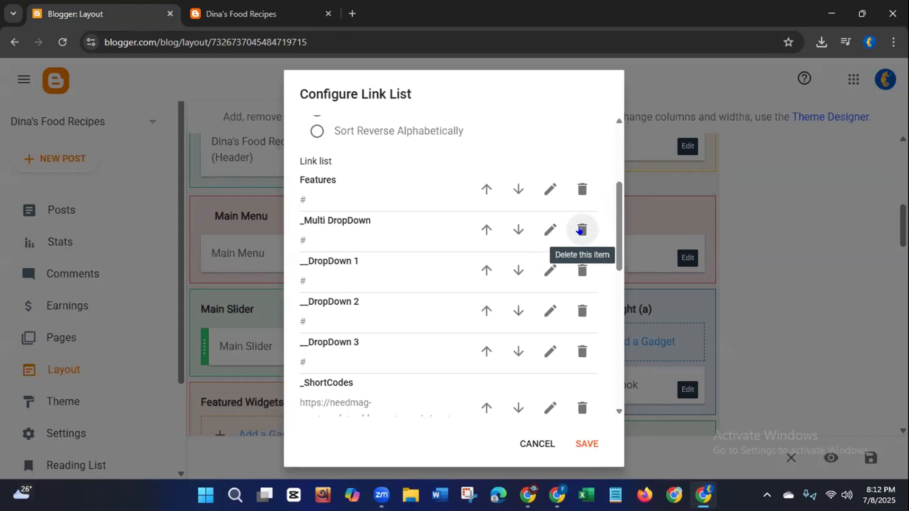
left_click(580, 231)
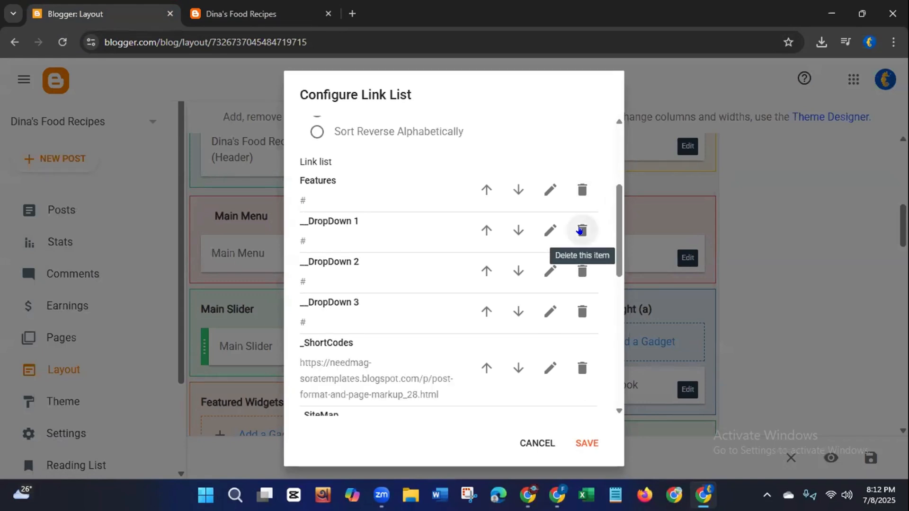
left_click(579, 231)
left_click(580, 231)
left_click(579, 231)
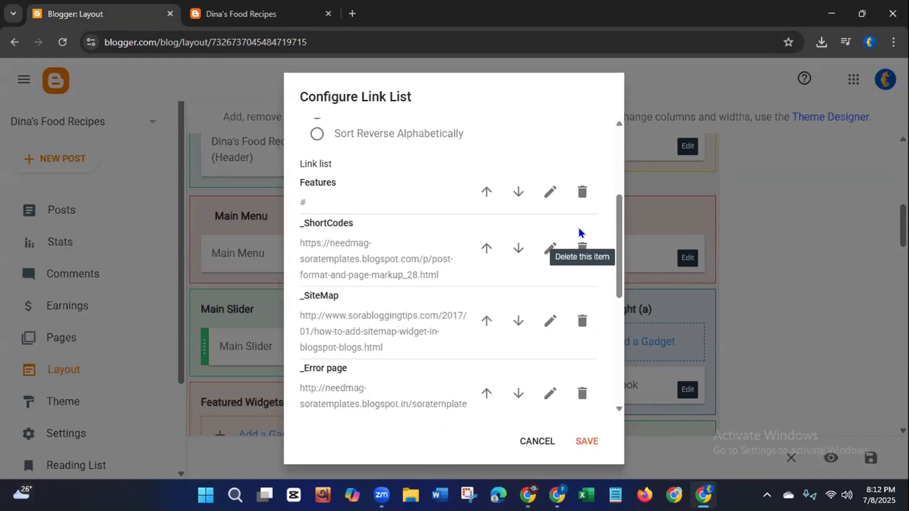
- Delete the _ShortCodes, _SiteMap and _Error page items from the Main Menu link list
left_click(579, 232)
left_click(582, 249)
left_click(582, 250)
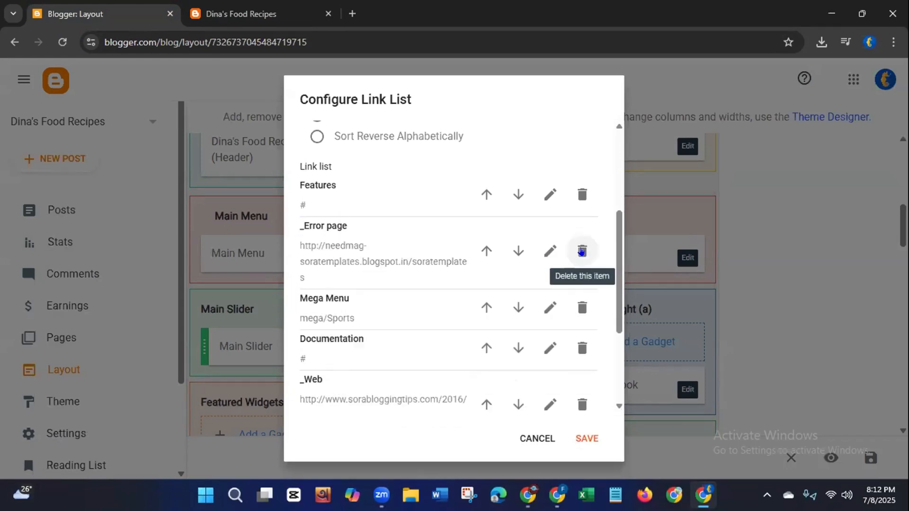
left_click(582, 251)
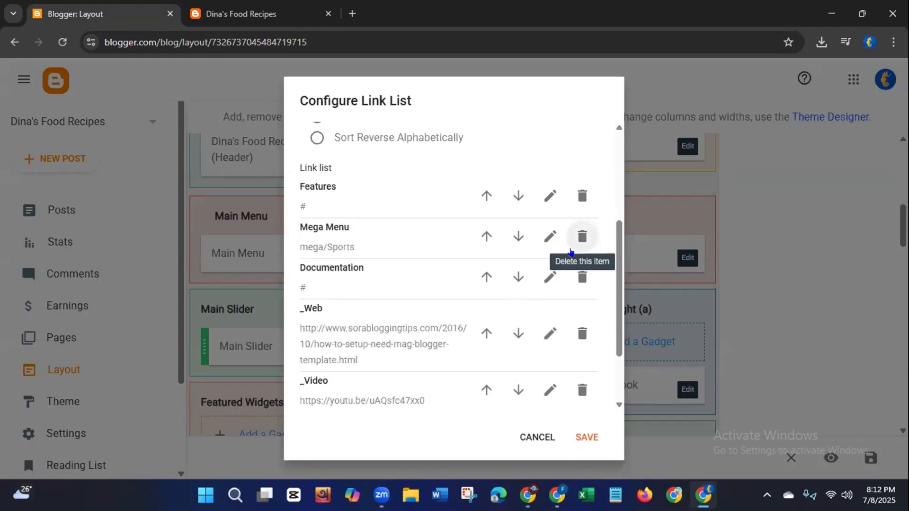
- Delete the Documentation, _Web and Download This Template items from the link list and save the Main Menu gadget
left_click(582, 281)
left_click(583, 291)
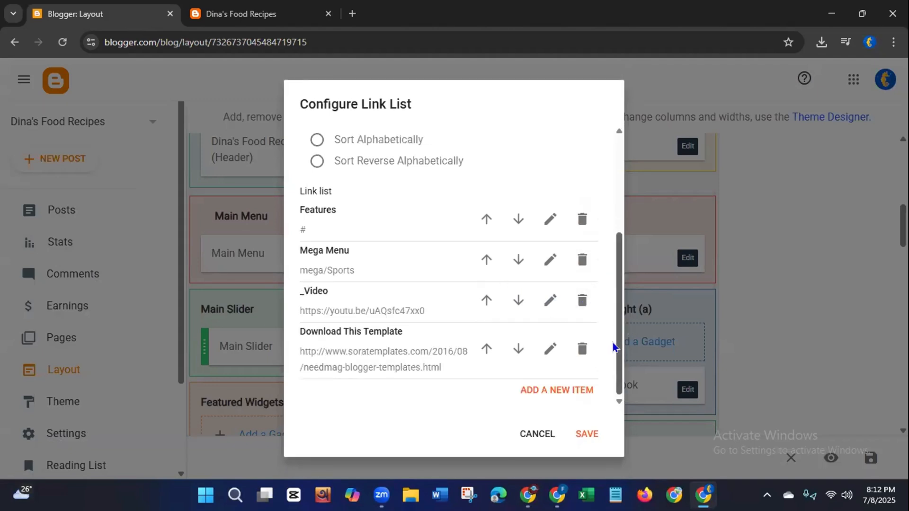
left_click(582, 349)
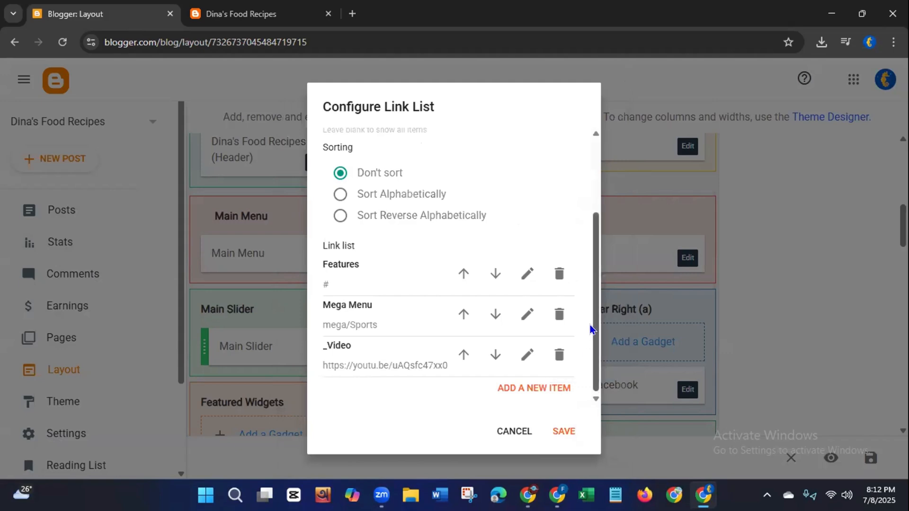
left_click(559, 432)
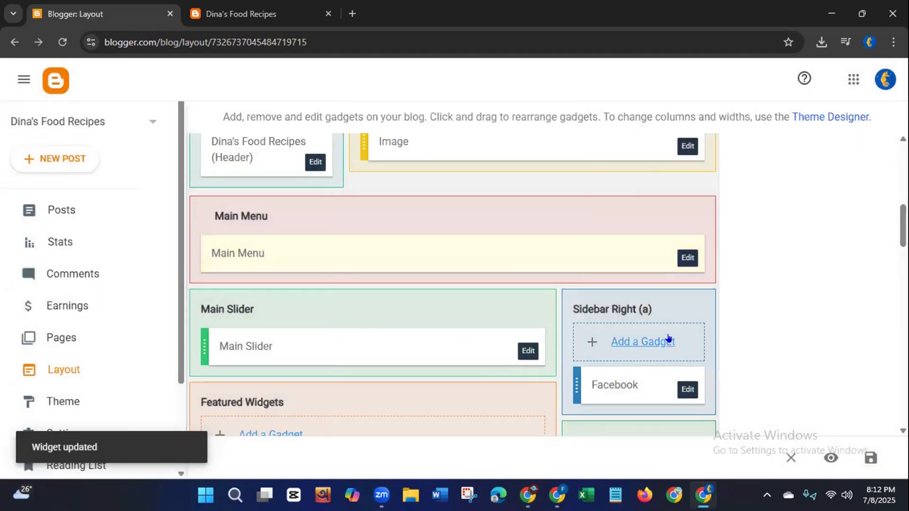
- Remove the Facebook gadget from the Sidebar Right (a) section
left_click(687, 398)
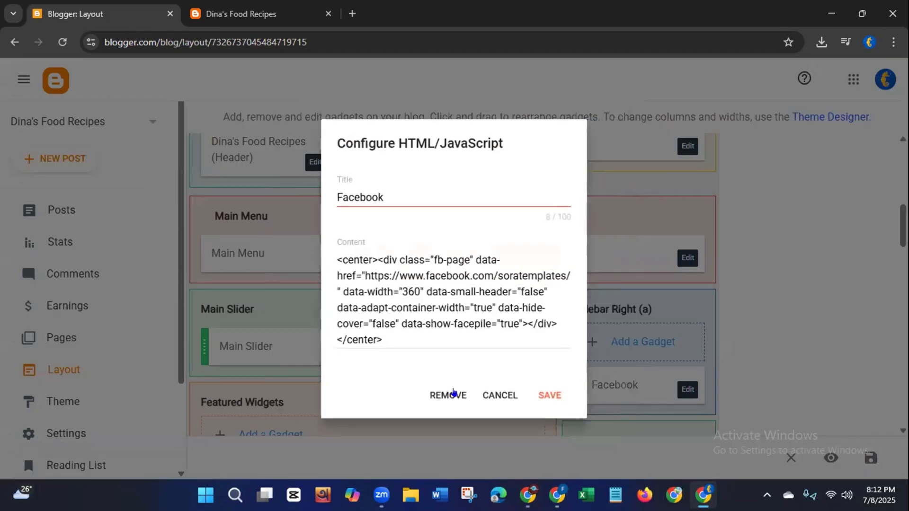
left_click(449, 395)
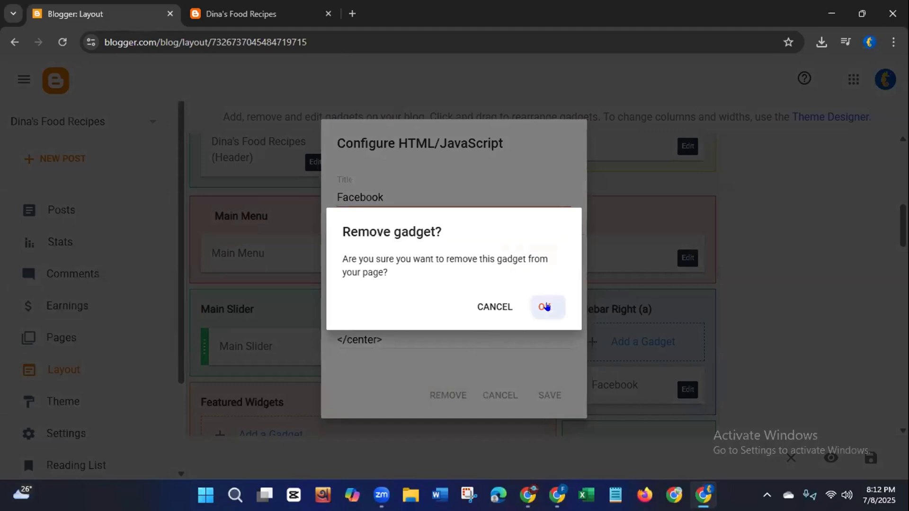
left_click(544, 306)
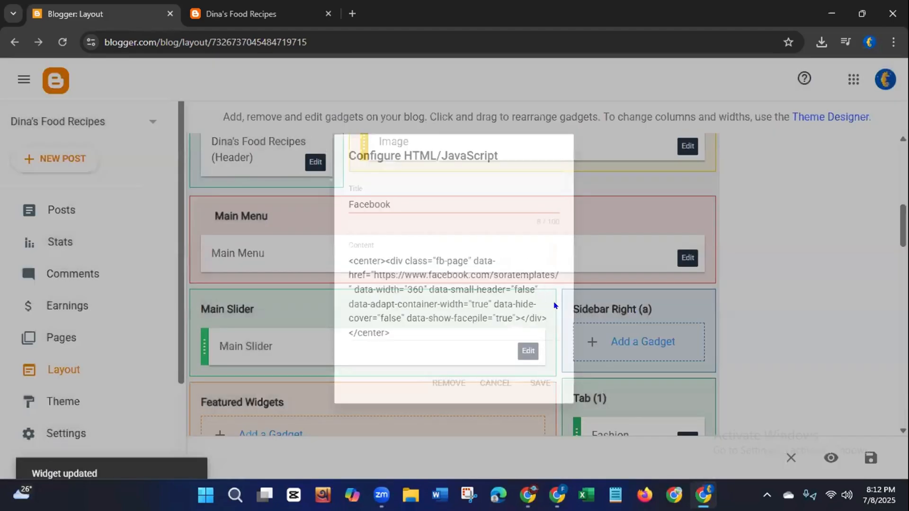
- Remove the Technology and Sports gadgets from the Featured Widgets section
scroll(695, 219, "down", 5)
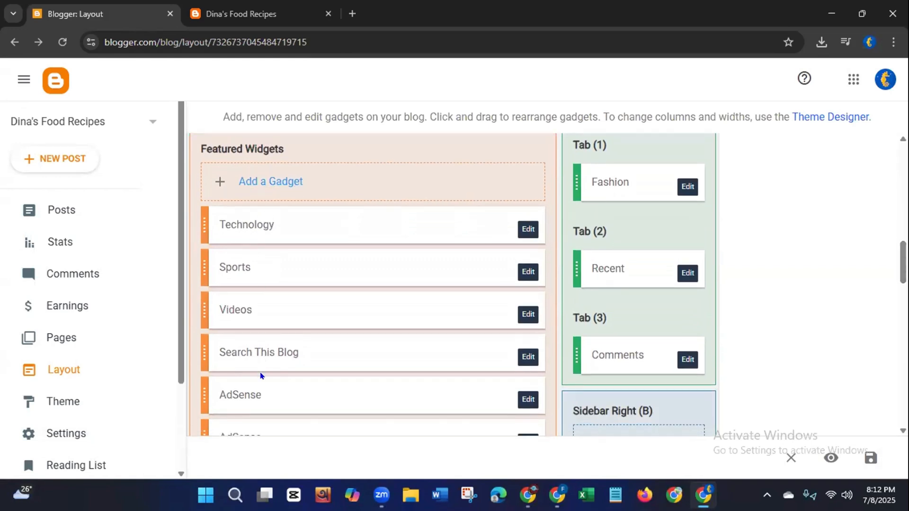
left_click(526, 230)
left_click(440, 356)
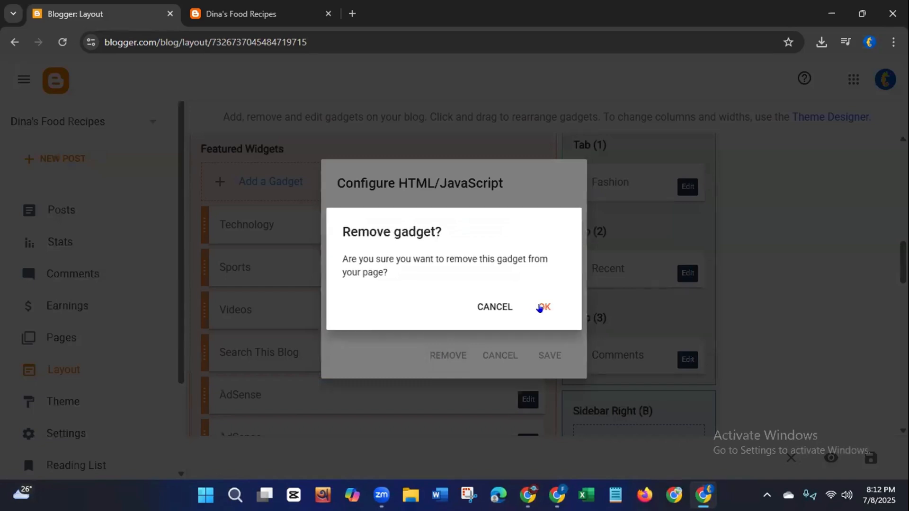
left_click(542, 307)
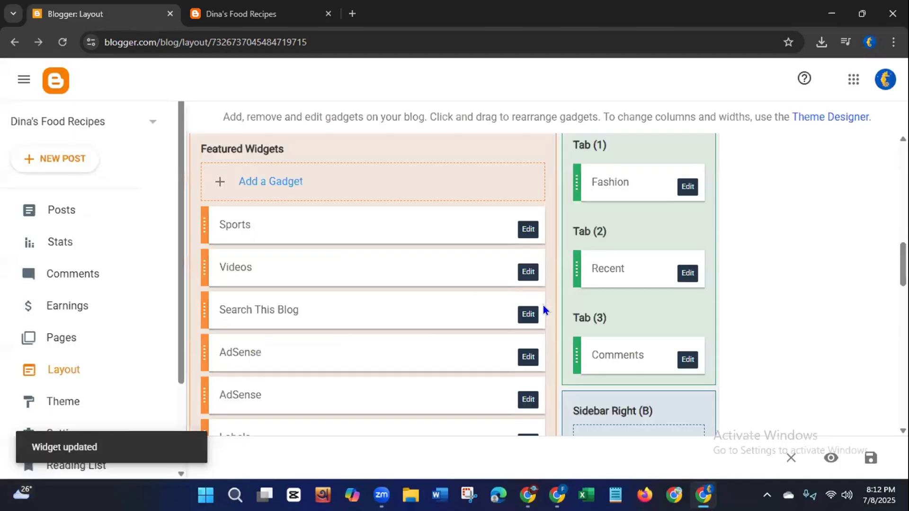
left_click(529, 230)
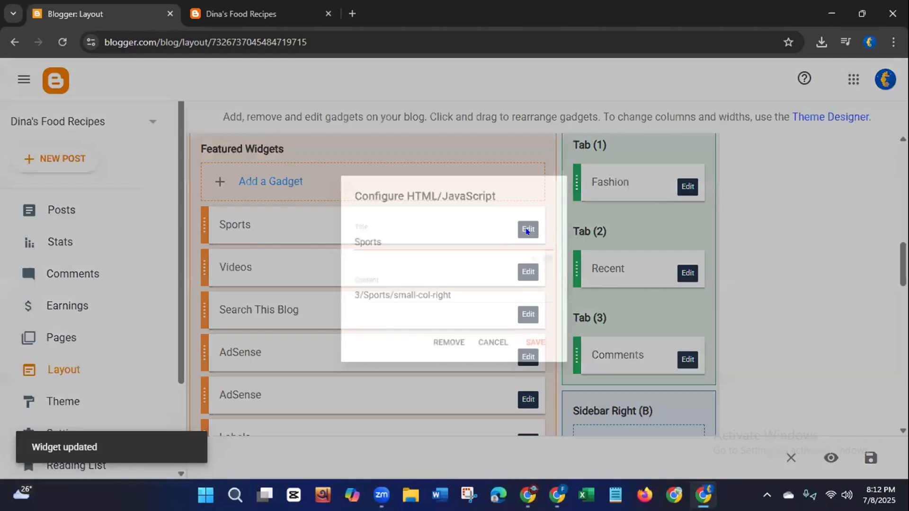
left_click(449, 356)
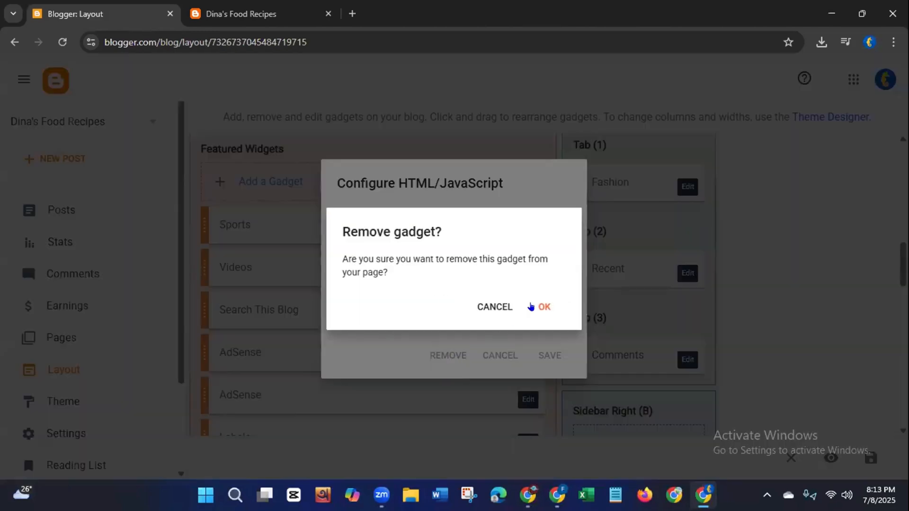
left_click(543, 308)
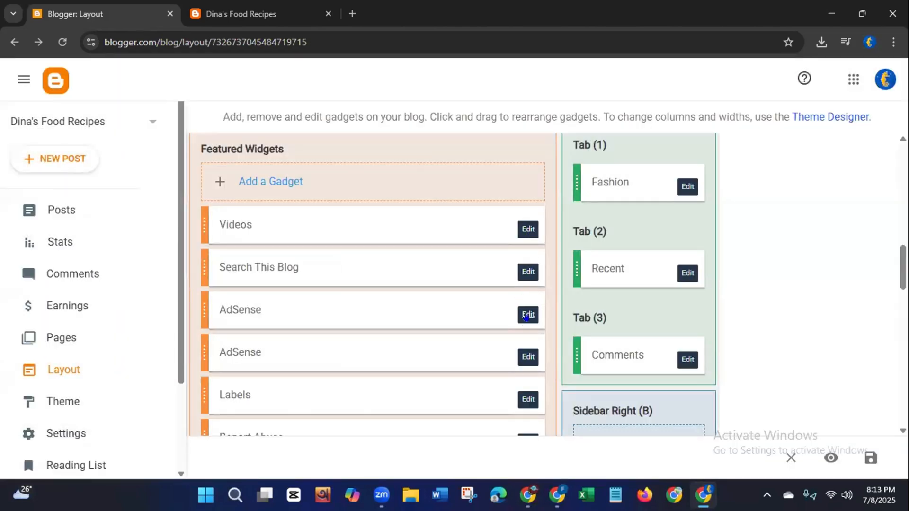
- Remove the first of the two AdSense gadgets, the Labels gadget and the Report Abuse gadget from Featured Widgets
left_click(525, 323)
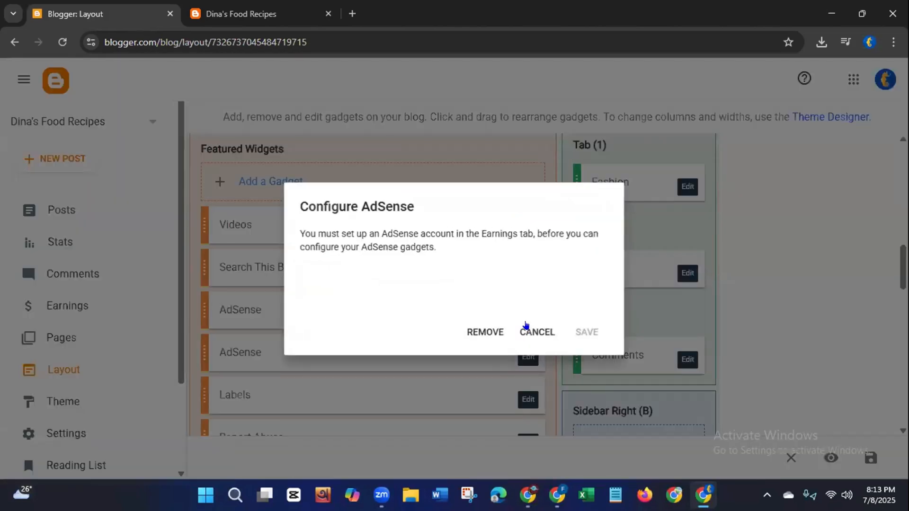
left_click(492, 334)
left_click(548, 310)
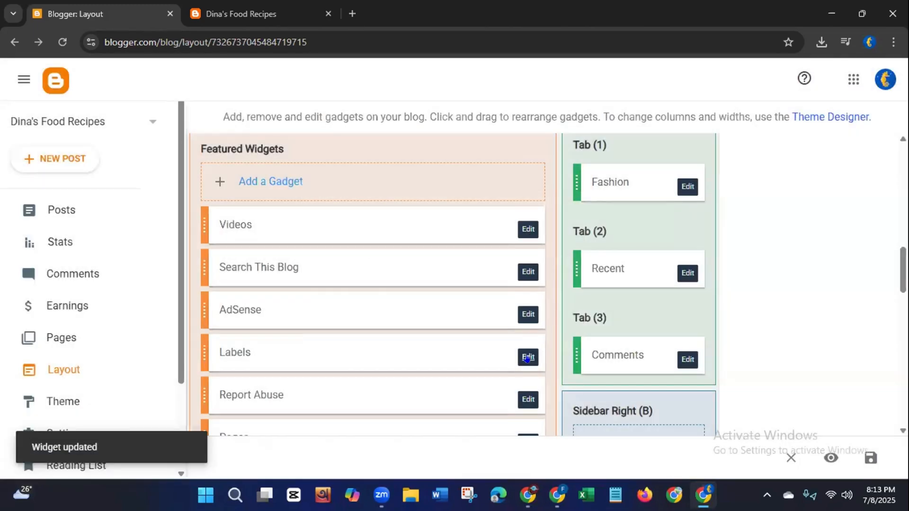
left_click(527, 358)
left_click(452, 428)
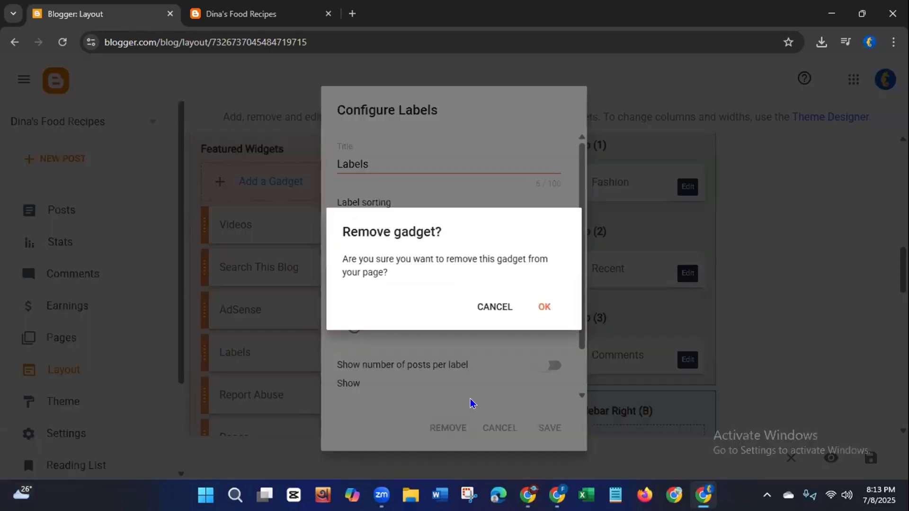
left_click(543, 308)
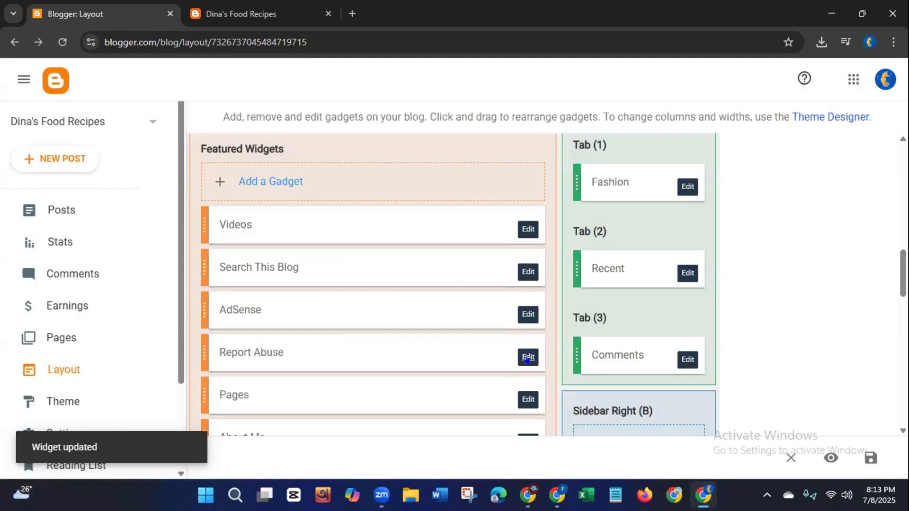
left_click(527, 359)
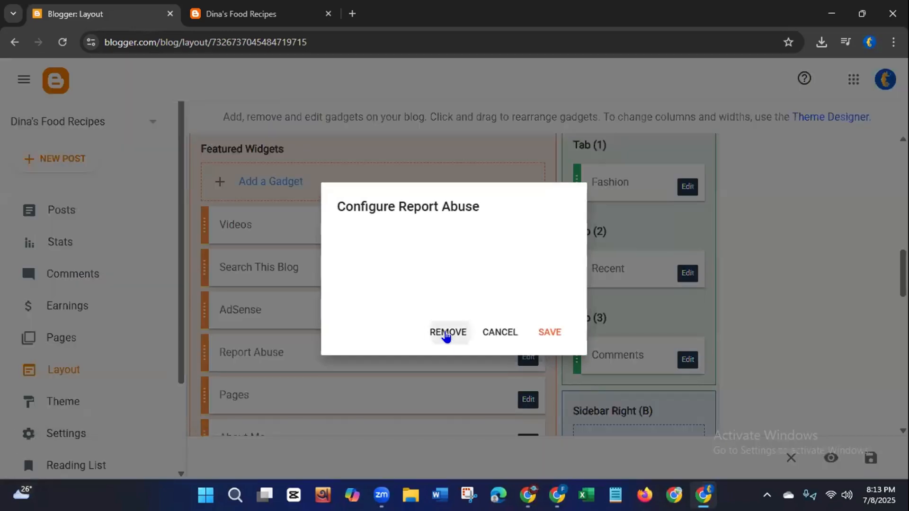
left_click(445, 333)
left_click(543, 307)
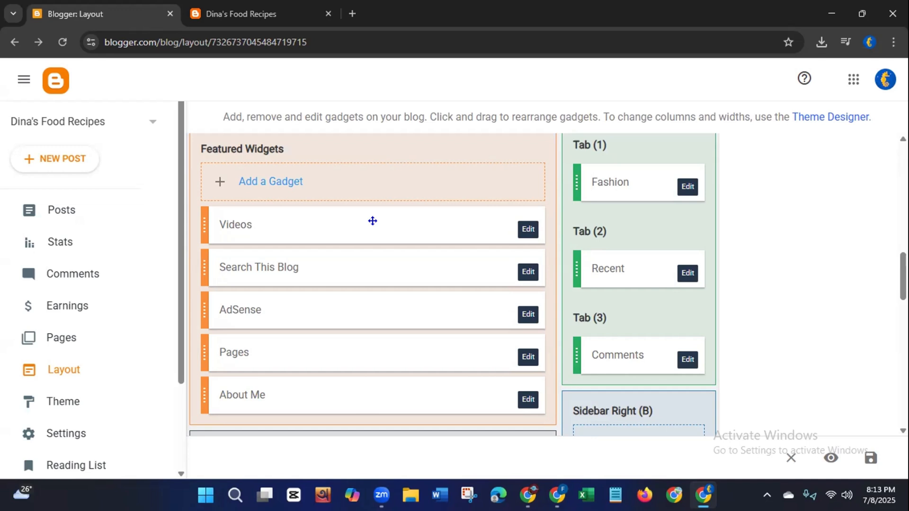
- Reorder the Featured Widgets section so About Me comes first and Pages second, above Videos
left_click_drag(361, 393, 359, 220)
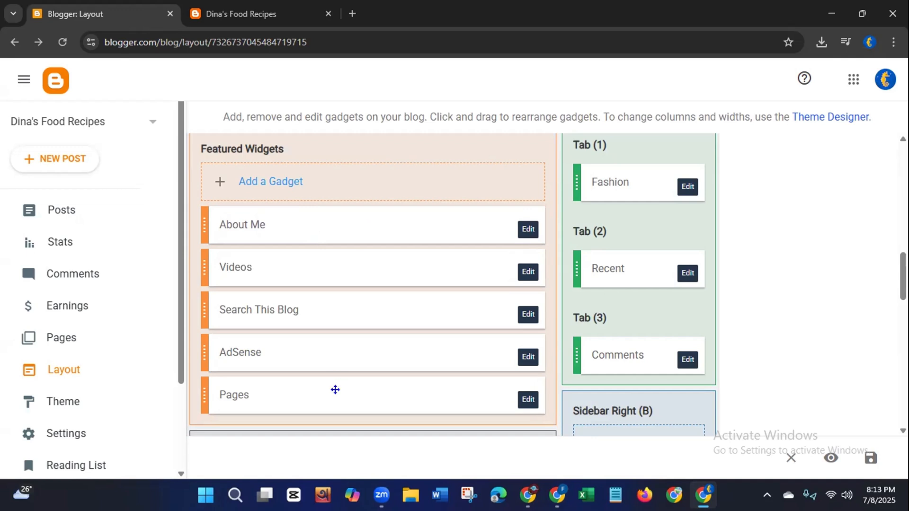
left_click_drag(335, 392, 329, 265)
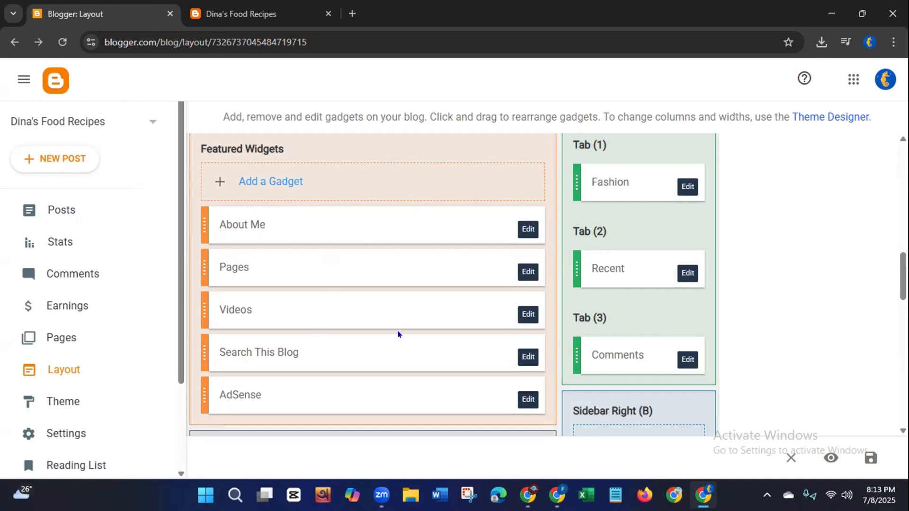
scroll(398, 334, "down", 5)
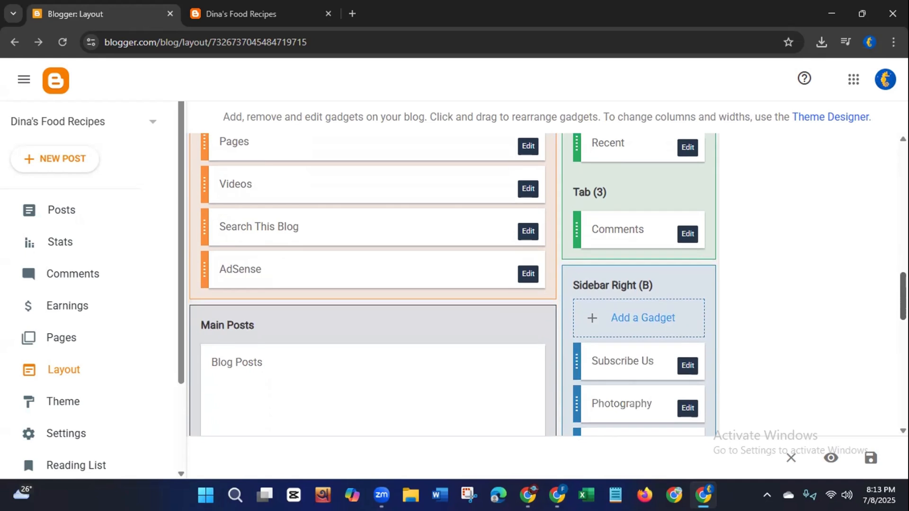
scroll(398, 285, "down", 1)
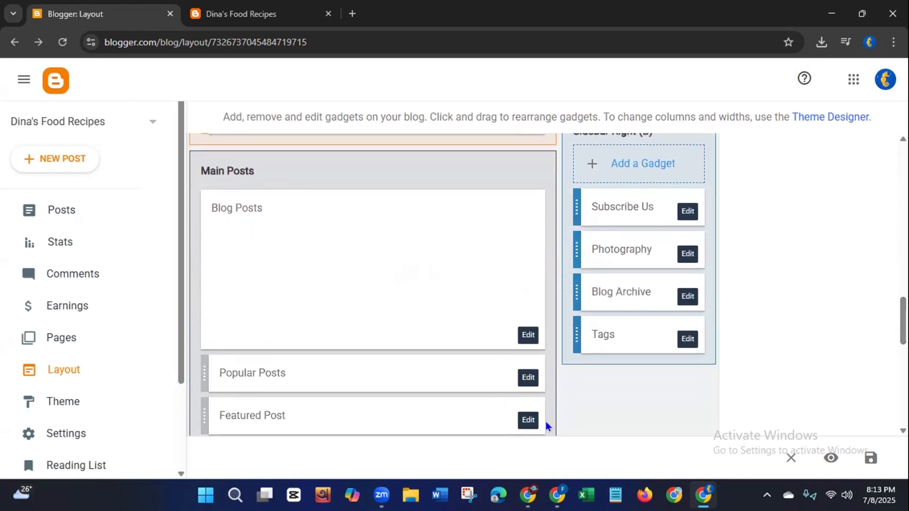
scroll(545, 430, "down", 5)
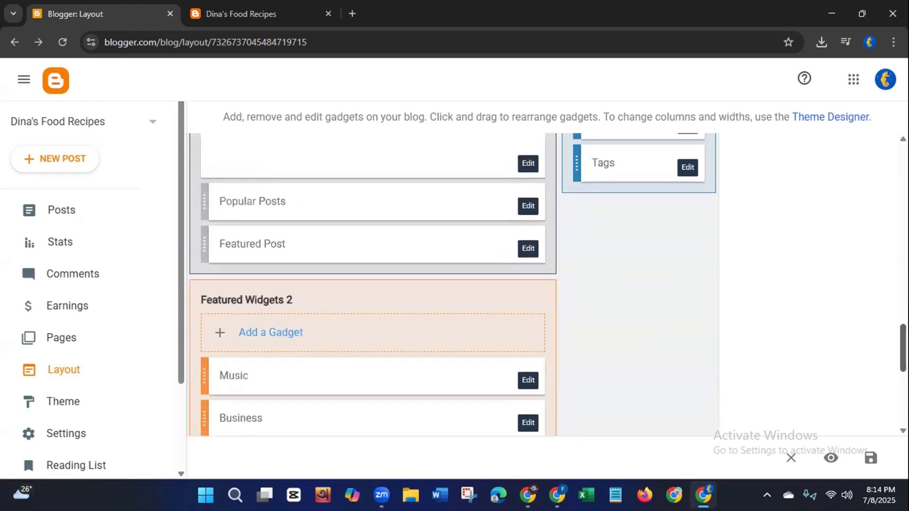
left_click_drag(903, 365, 903, 368)
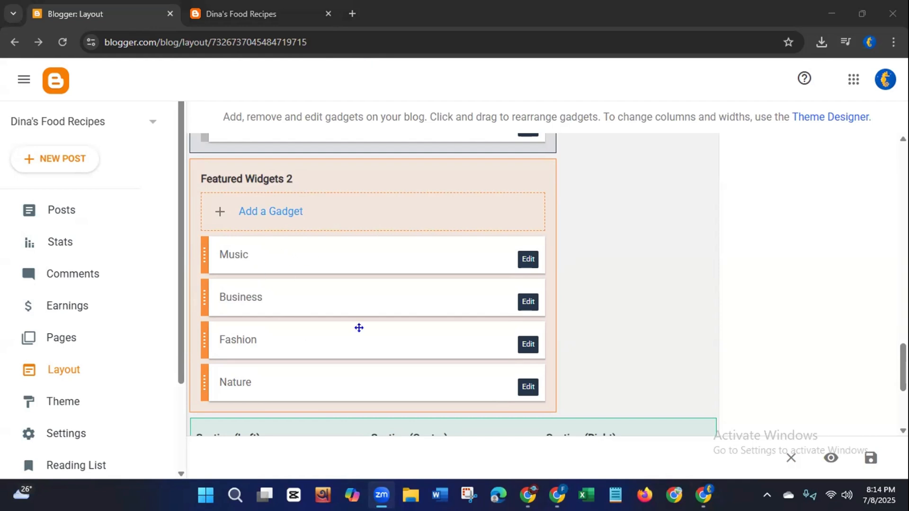
- Remove the Music and Business gadgets from the Featured Widgets 2 section
left_click(527, 259)
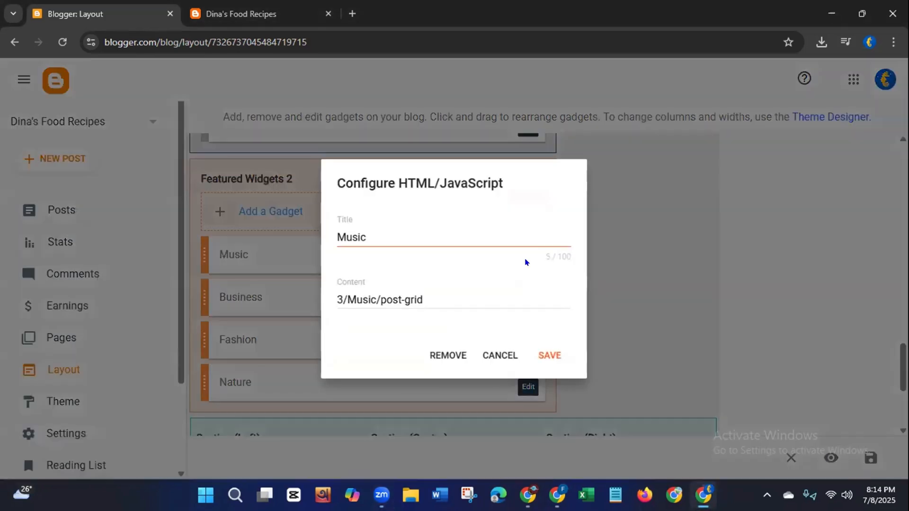
left_click(445, 356)
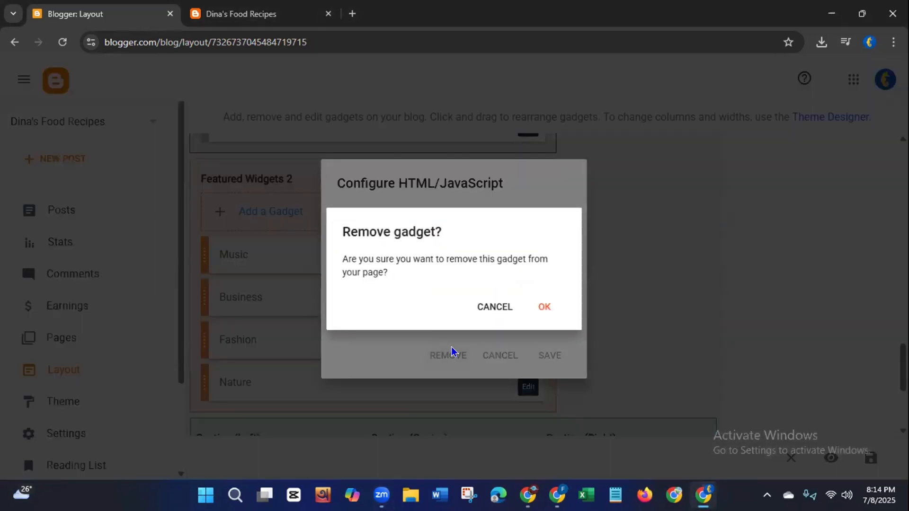
left_click(544, 307)
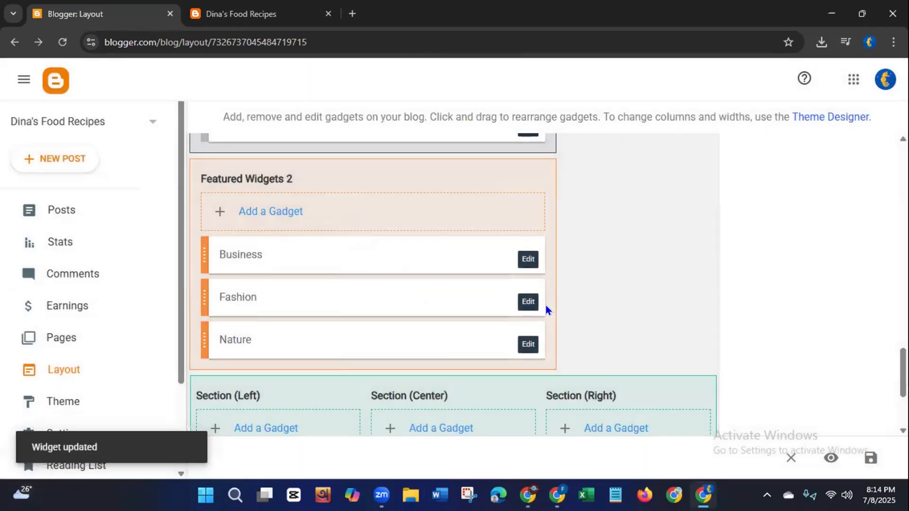
left_click(529, 261)
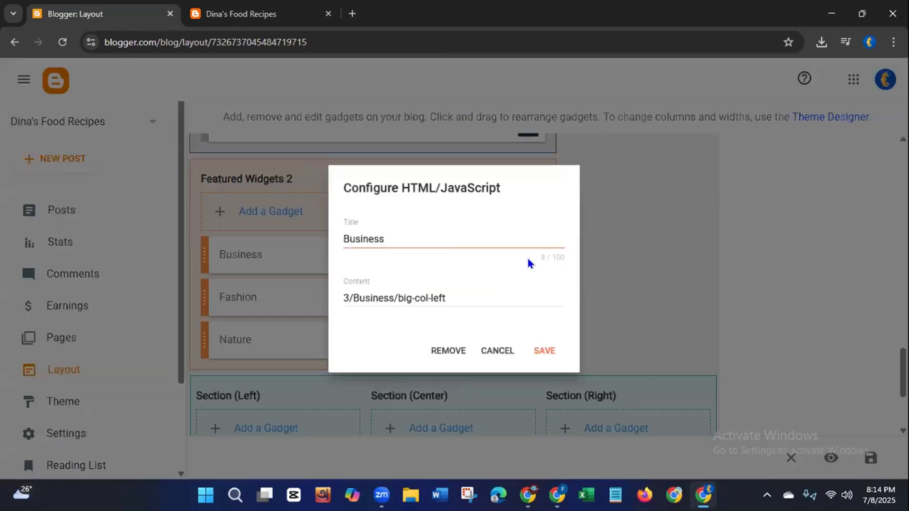
left_click(443, 357)
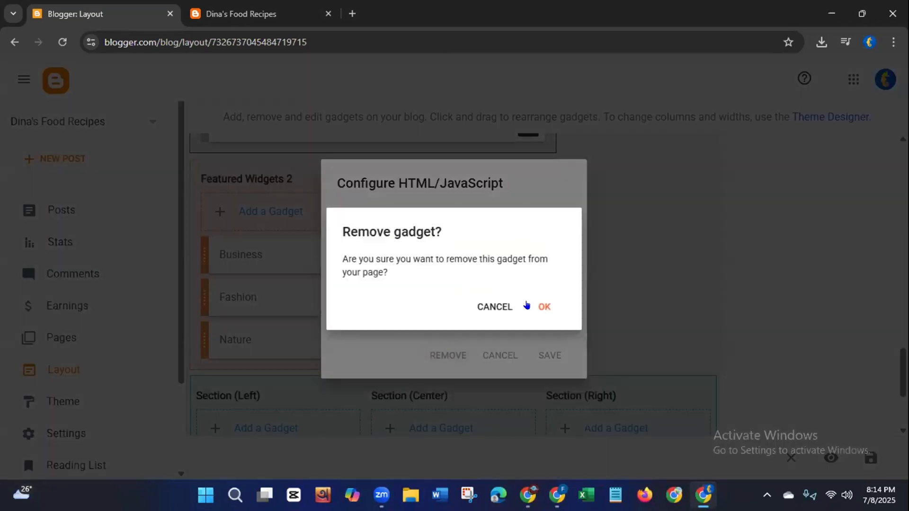
left_click(540, 307)
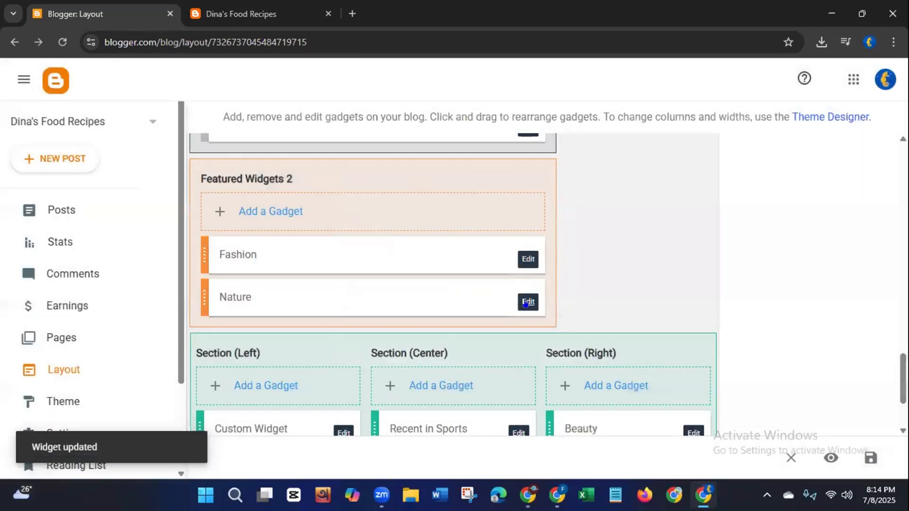
- Remove the Fashion and Nature gadgets from the Featured Widgets 2 section
left_click(528, 260)
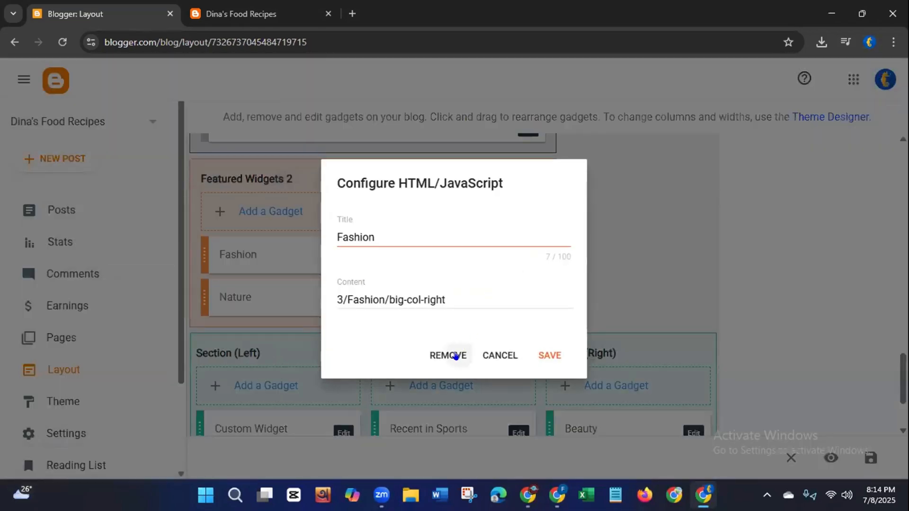
left_click(453, 356)
left_click(540, 308)
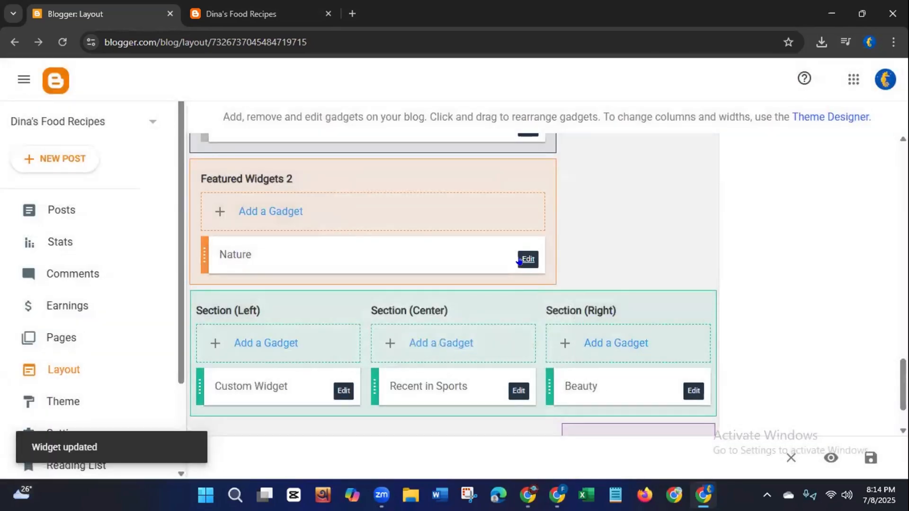
left_click(519, 261)
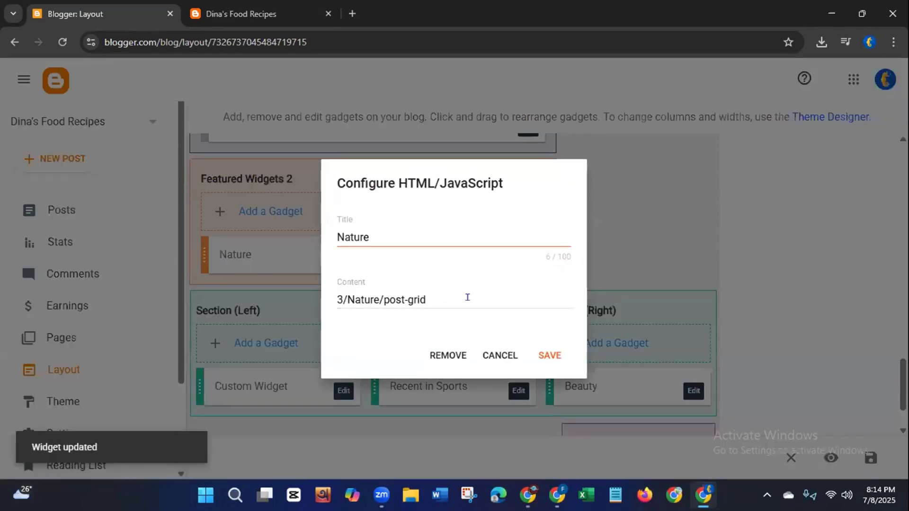
left_click(451, 355)
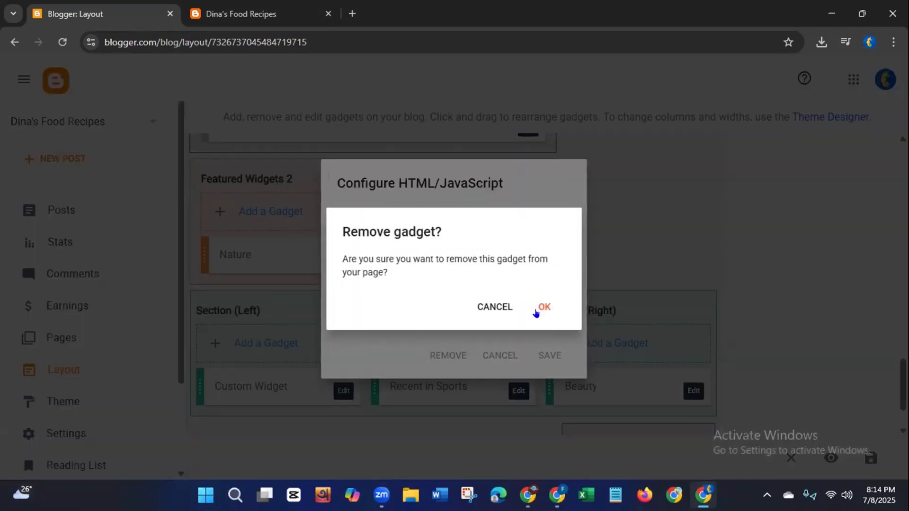
left_click(536, 310)
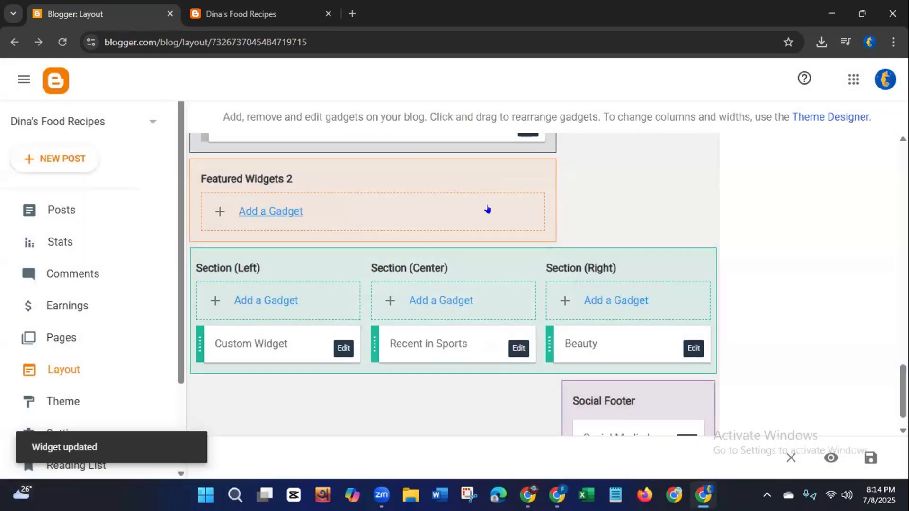
- Remove the Custom Widget, Recent in Sports and Beauty gadgets from the Left, Center and Right sections below Featured Widgets 2
scroll(351, 313, "down", 1)
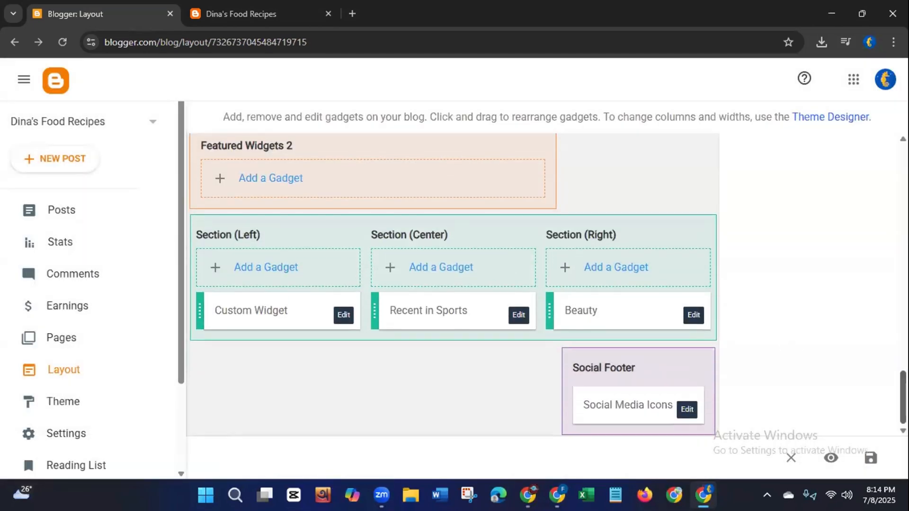
left_click(344, 314)
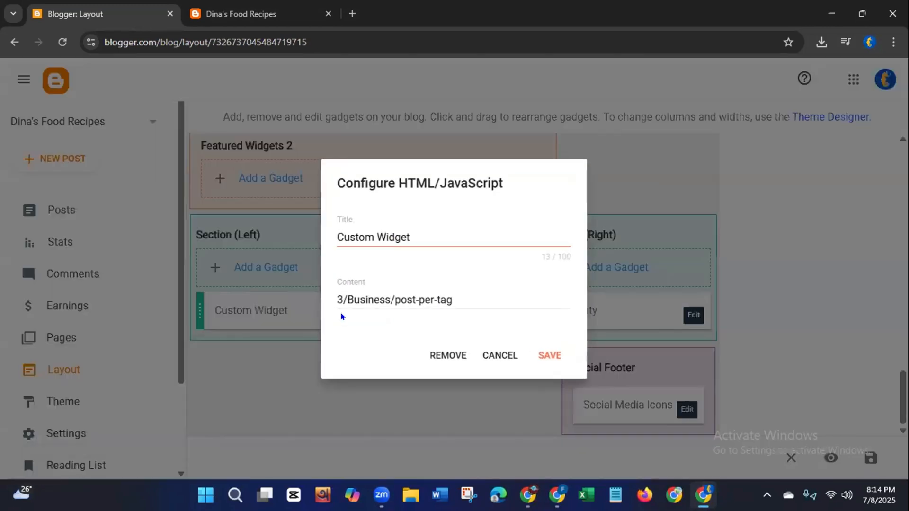
left_click(431, 355)
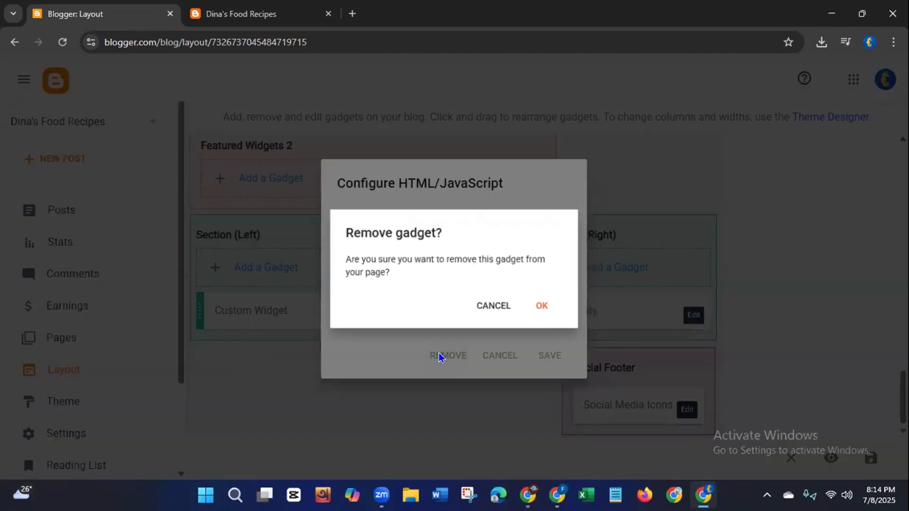
left_click(543, 307)
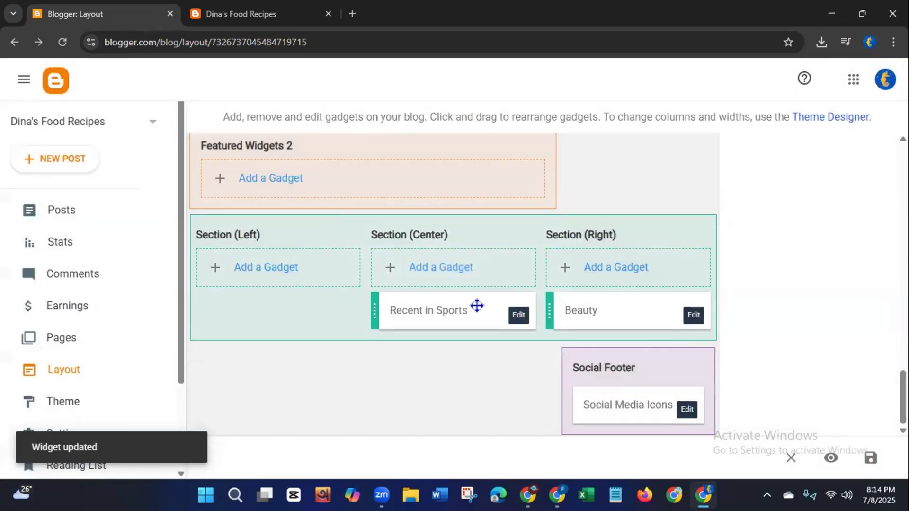
left_click(516, 315)
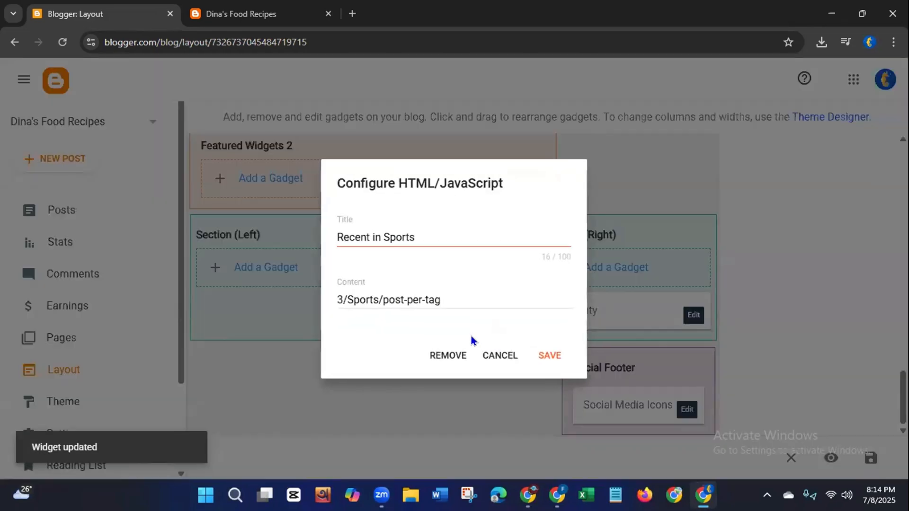
left_click(446, 354)
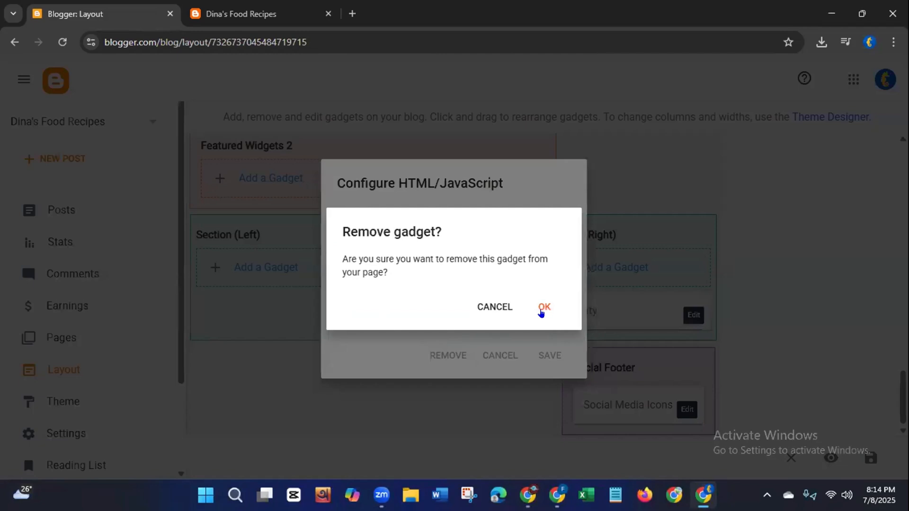
left_click(542, 310)
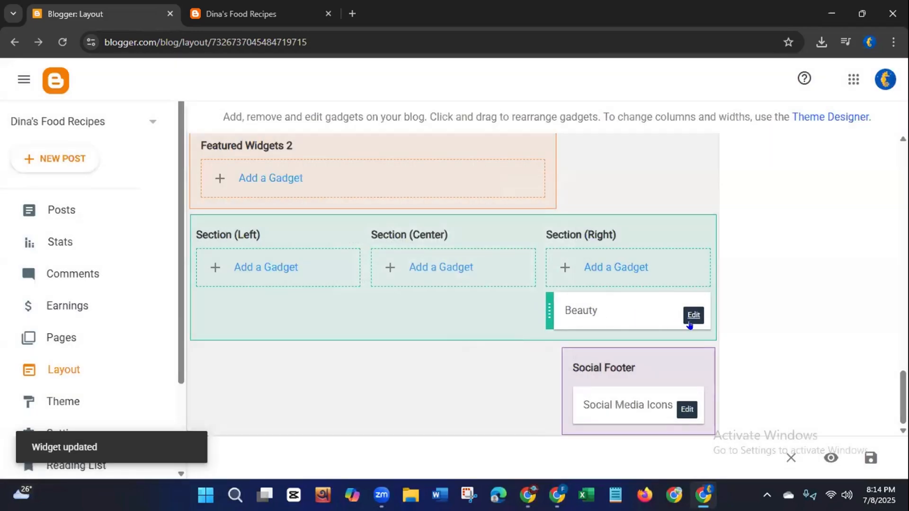
left_click(690, 325)
left_click(448, 356)
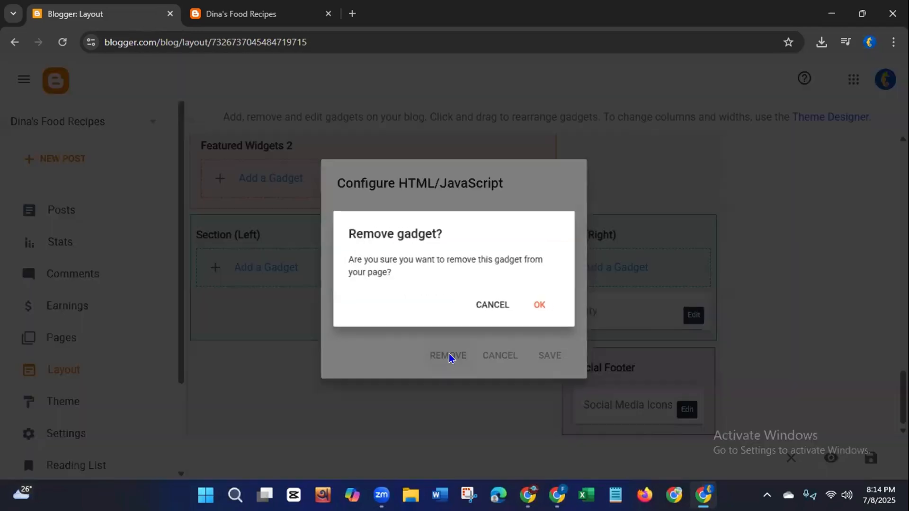
left_click(543, 306)
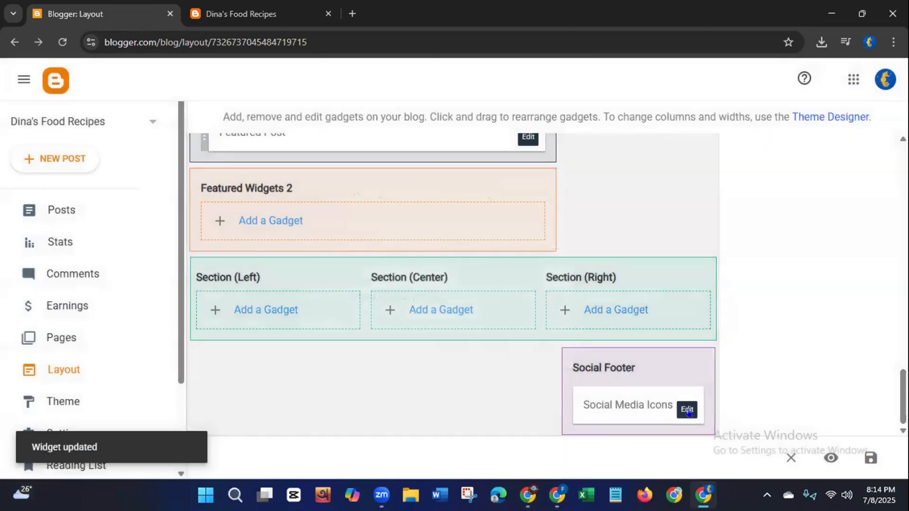
- Examine the link list of the Social Media Icons gadget in Social Footer, including the facebook item's name and URL fields
left_click(688, 410)
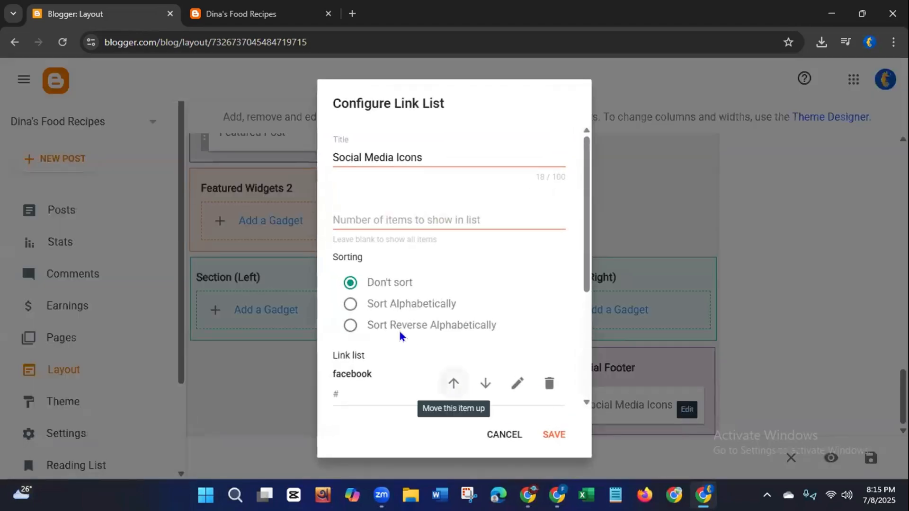
scroll(578, 204, "down", 3)
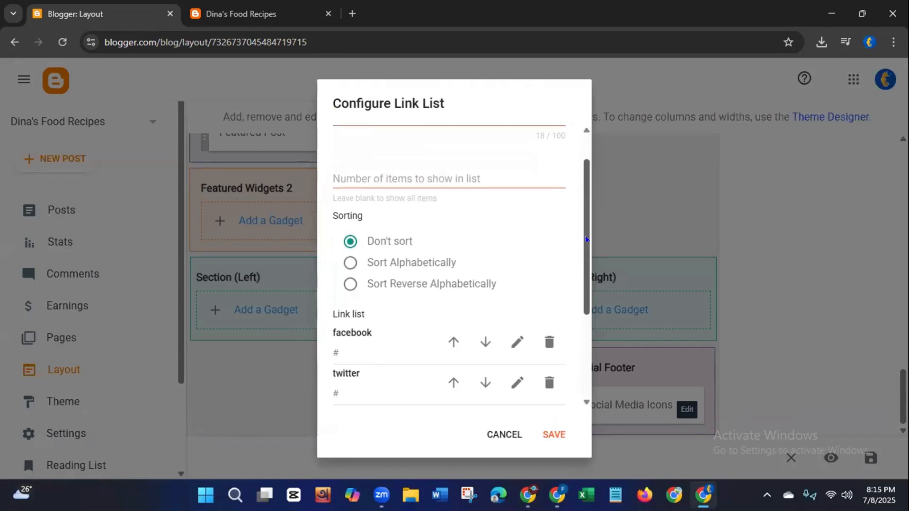
scroll(578, 293, "down", 1)
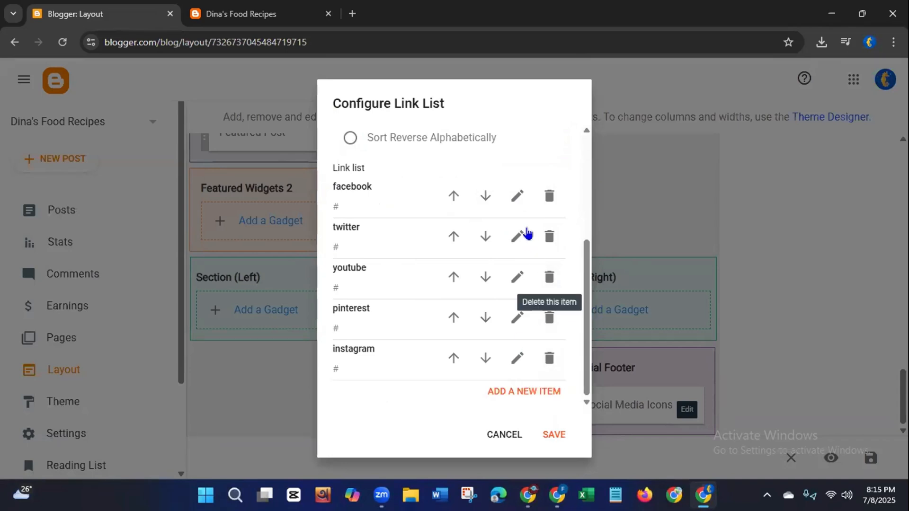
left_click(514, 196)
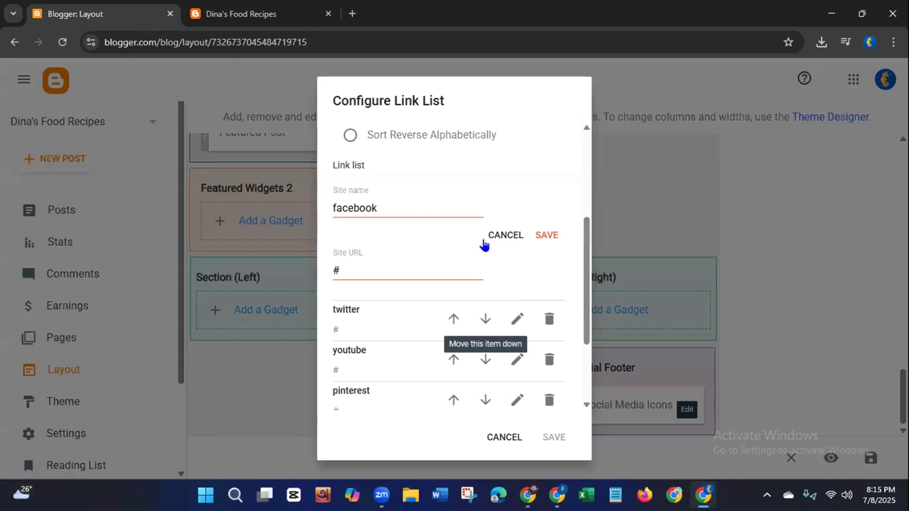
left_click(489, 237)
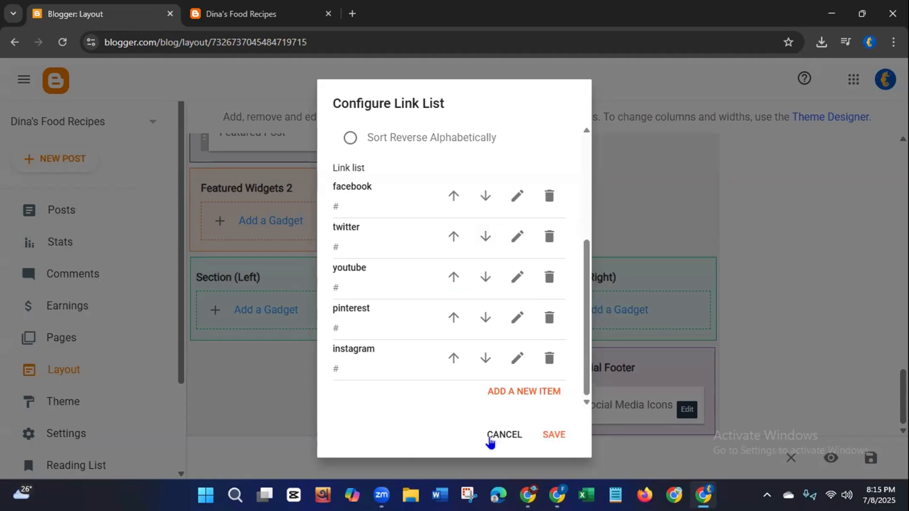
left_click(489, 438)
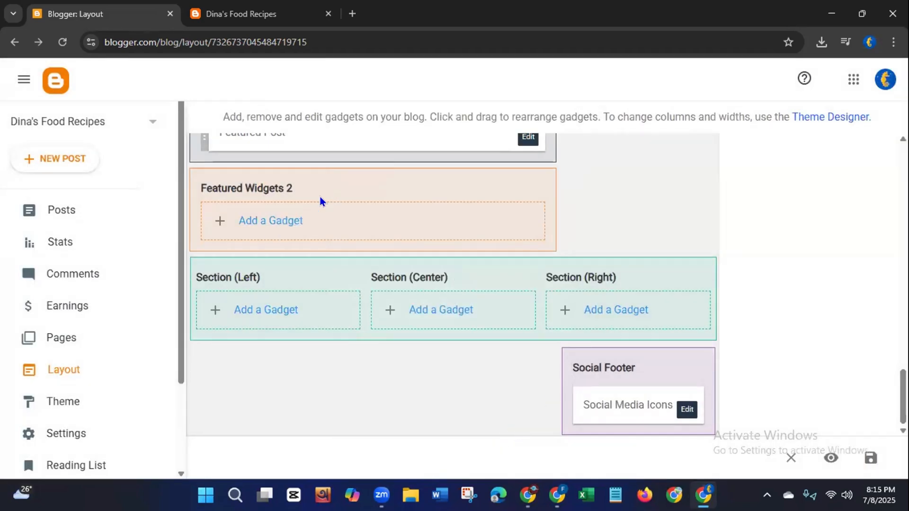
- Save the layout arrangement and reload the live blog page to view it
left_click(870, 460)
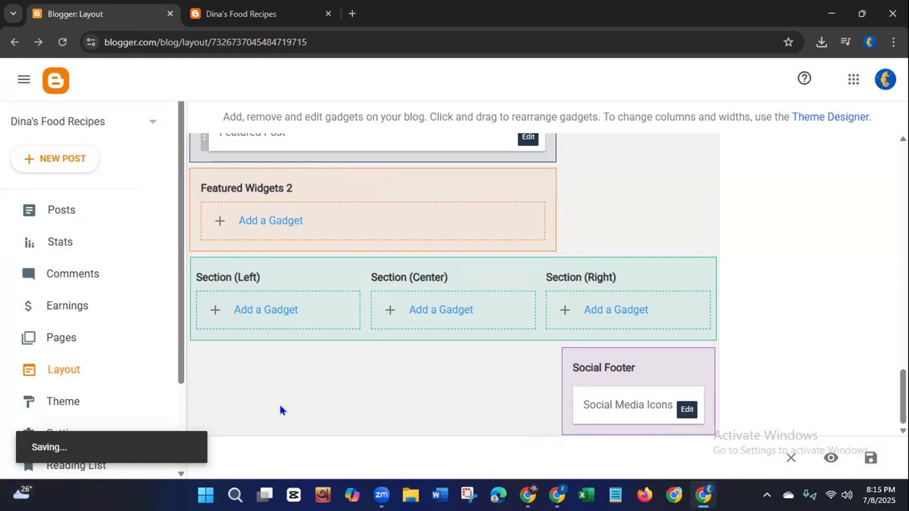
left_click(228, 14)
left_click(63, 42)
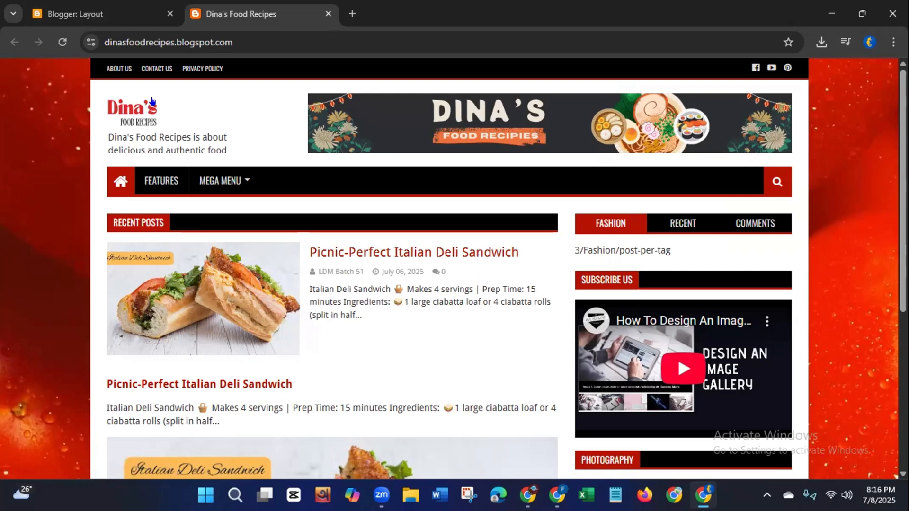
left_click(94, 13)
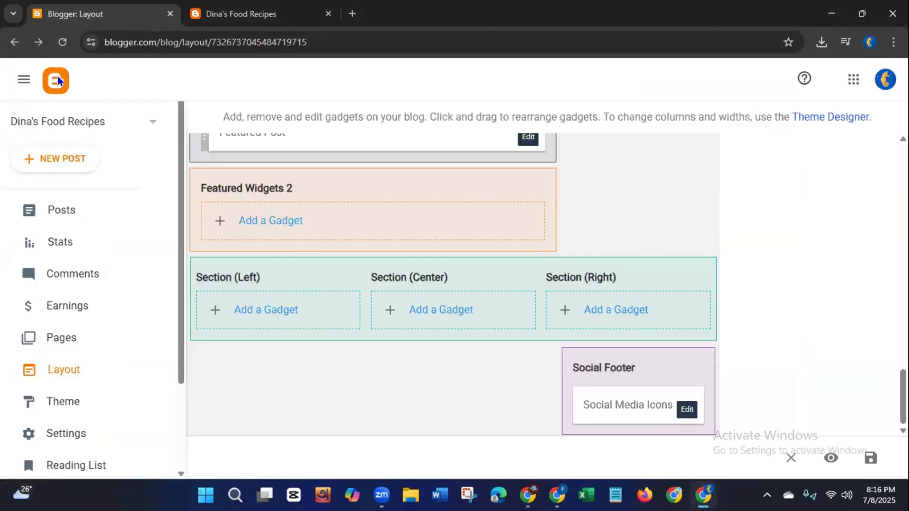
left_click(49, 165)
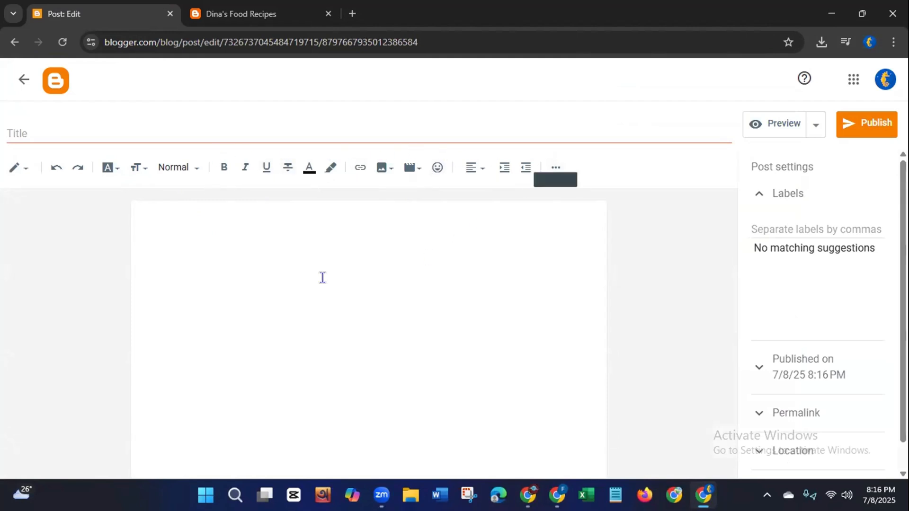
left_click(24, 79)
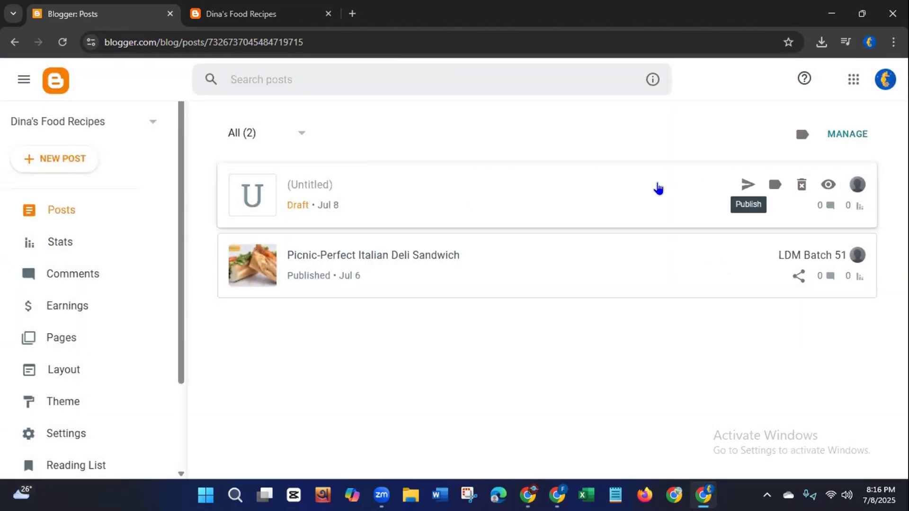
left_click(796, 186)
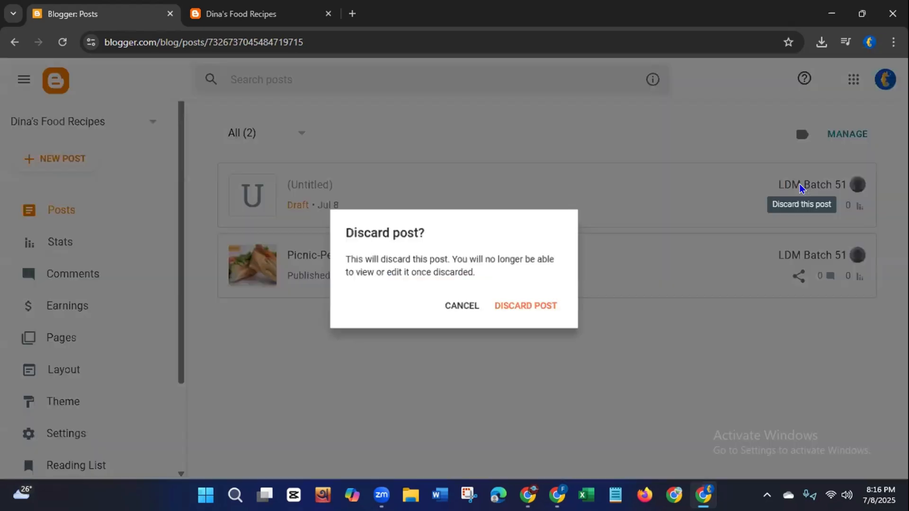
left_click(525, 306)
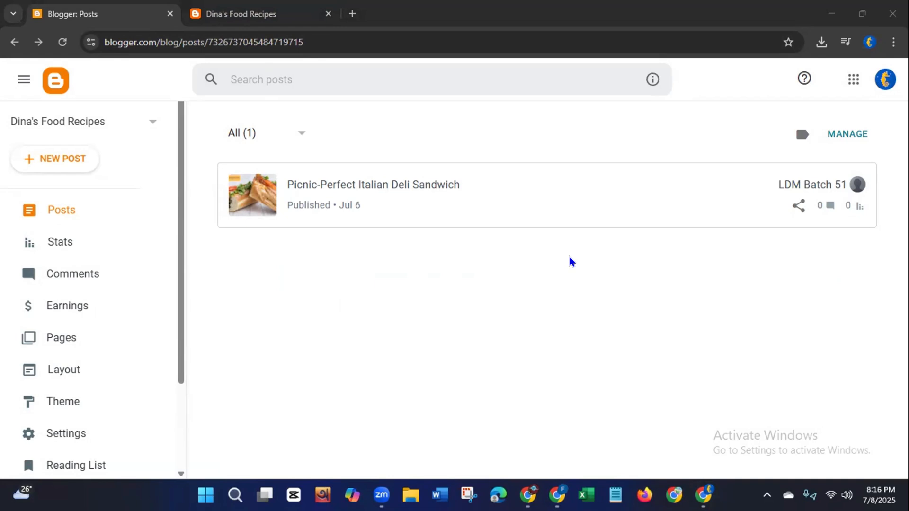
- Close the browser window with the blog and the one with the Canva designs
left_click(252, 16)
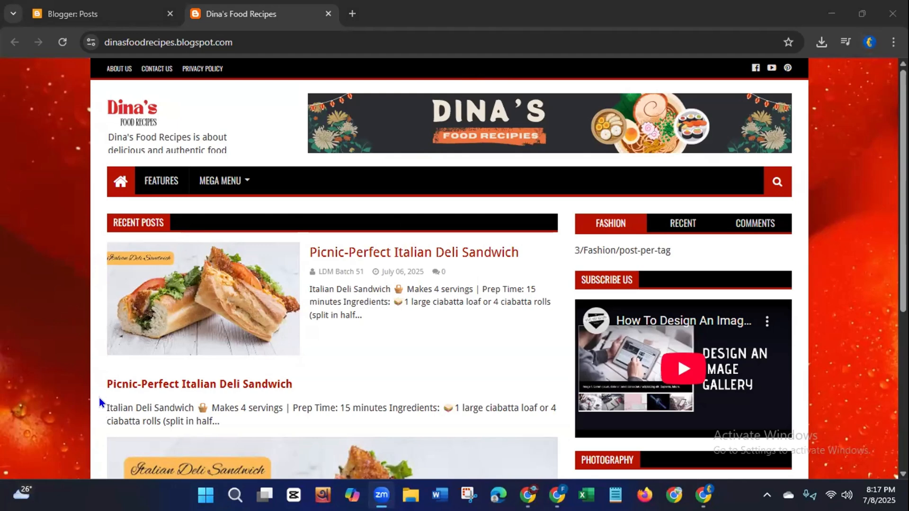
left_click(882, 19)
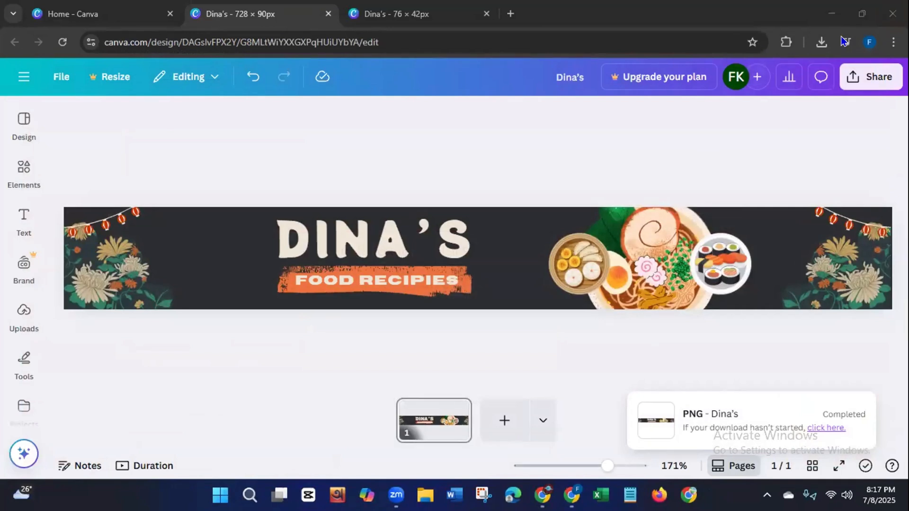
left_click(893, 14)
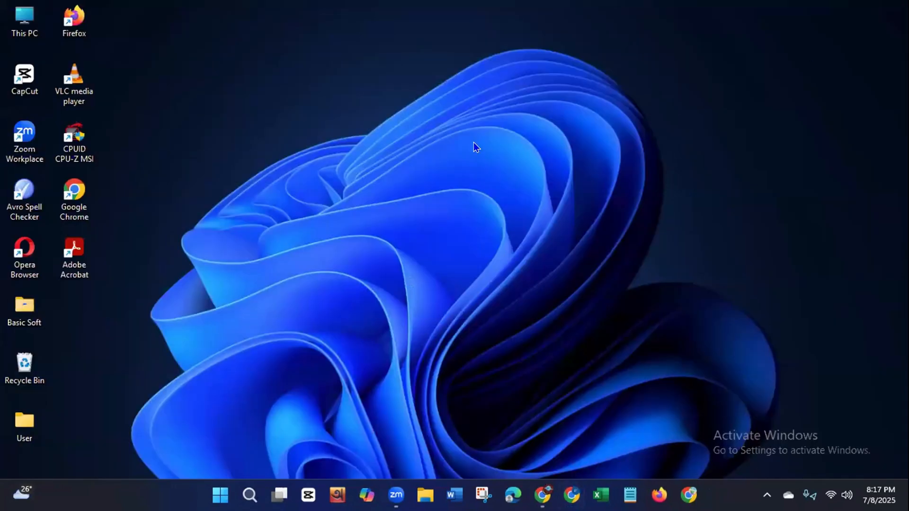
right_click(474, 142)
left_click(493, 196)
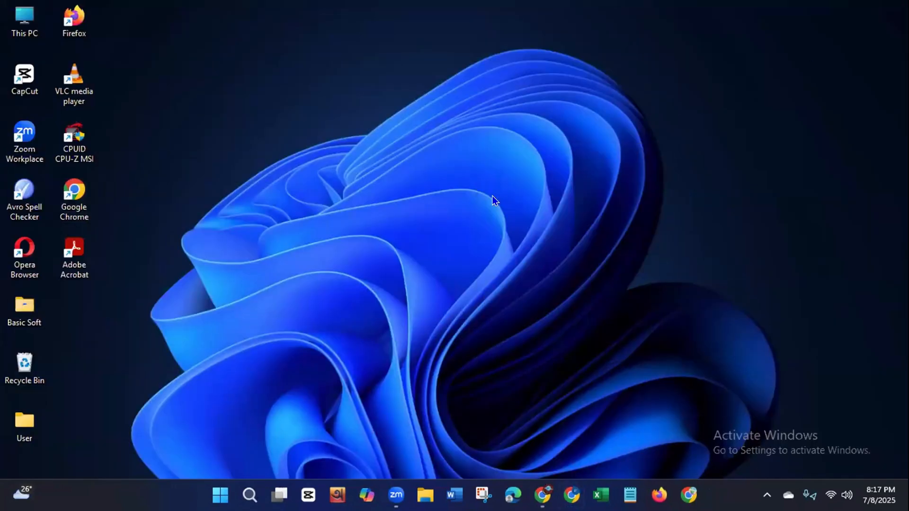